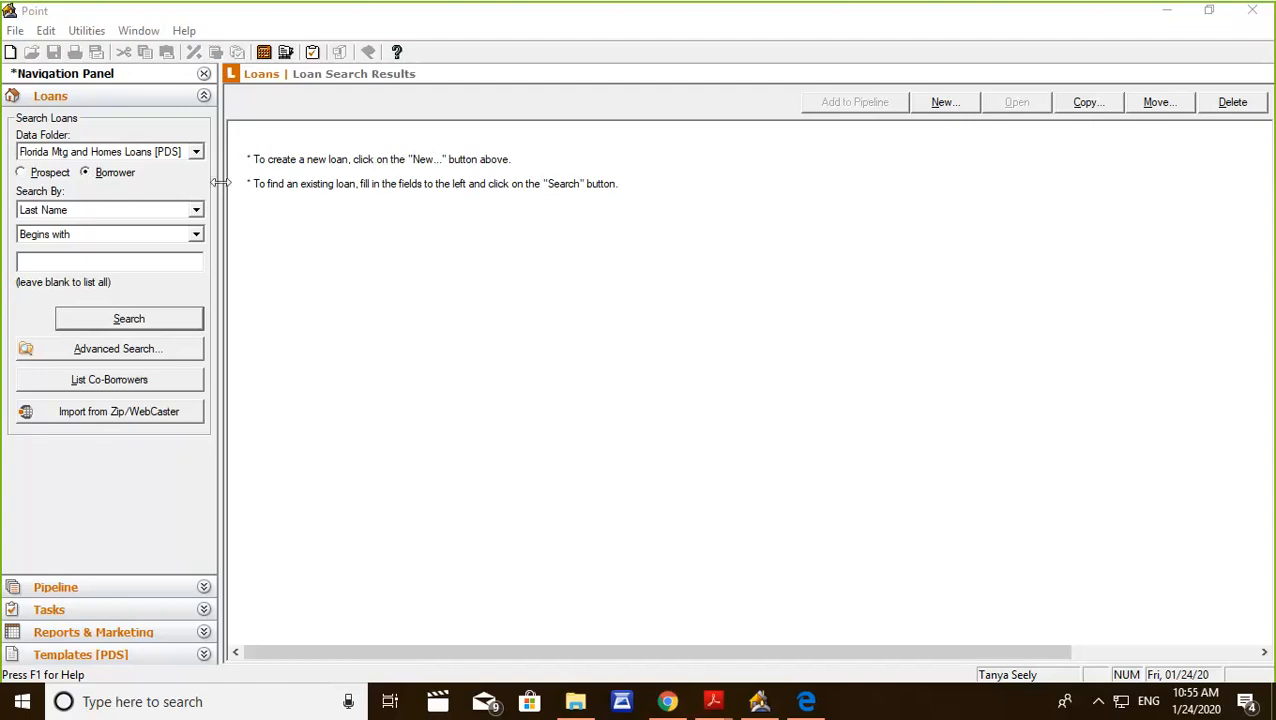
Look through the available data folders, keeping Florida Mtg and Homes Loans [PDS] as the selection.
{"action": "left_click", "coordinate": [196, 152]}
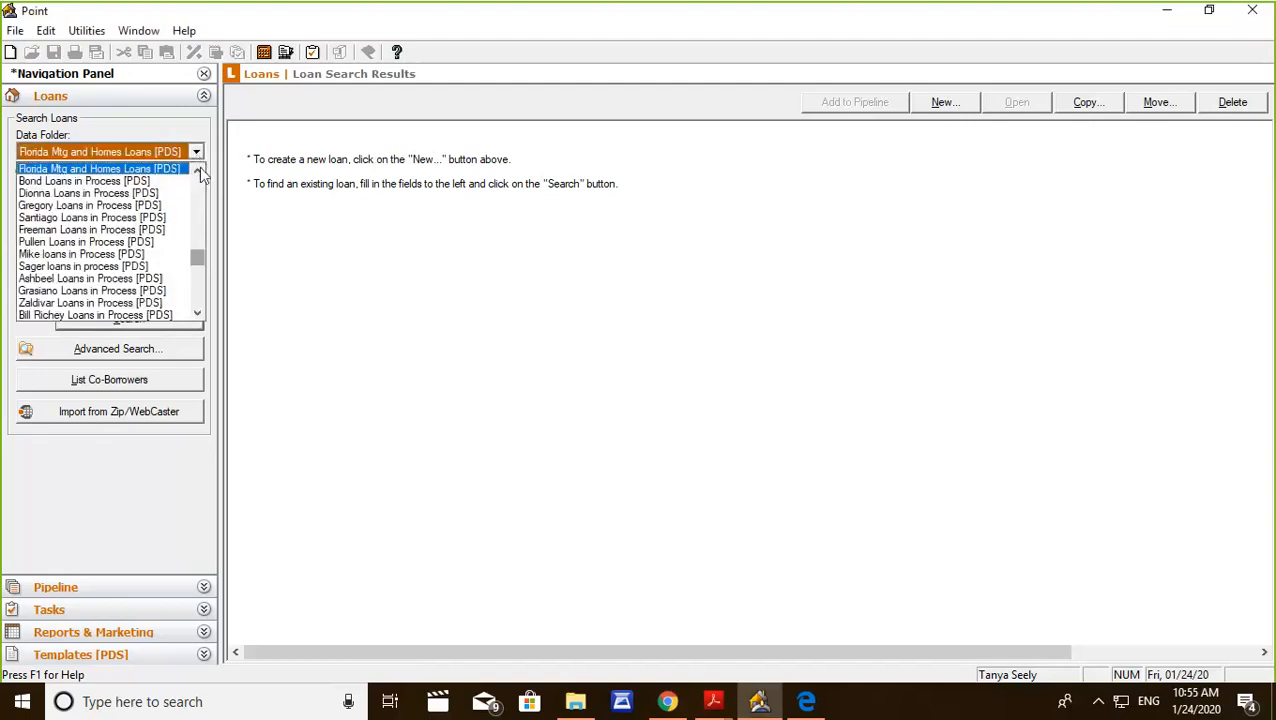
{"action": "left_click_drag", "start_coordinate": [198, 256], "coordinate": [210, 320]}
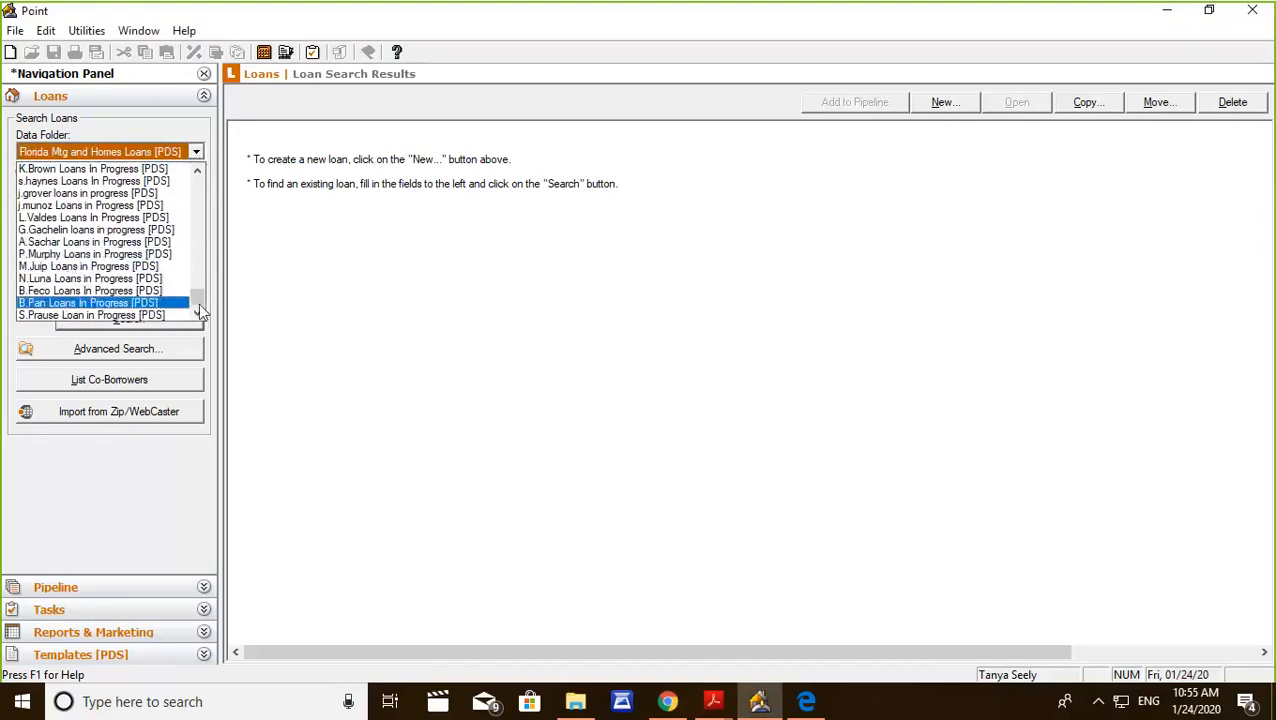
{"action": "left_click_drag", "start_coordinate": [197, 301], "coordinate": [194, 170]}
{"action": "left_click", "coordinate": [180, 123]}
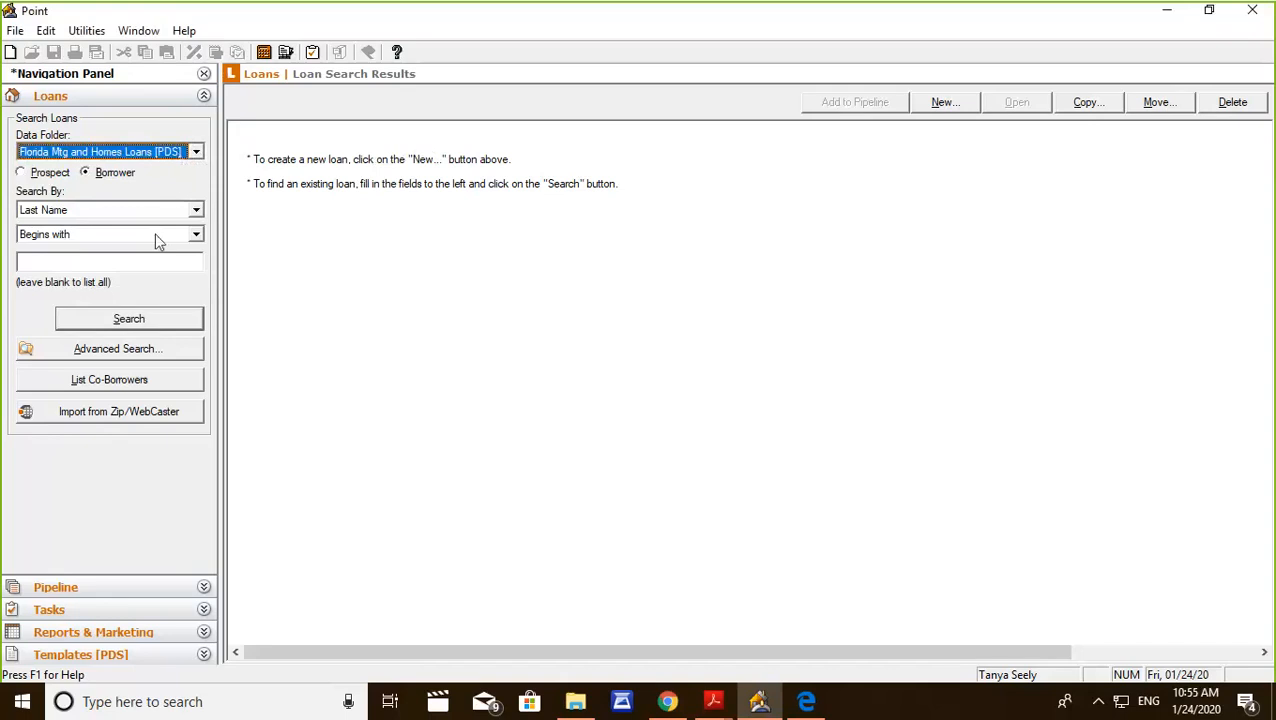
Run an advanced search across all data folders for loans whose last name begins with "test".
{"action": "left_click", "coordinate": [123, 348]}
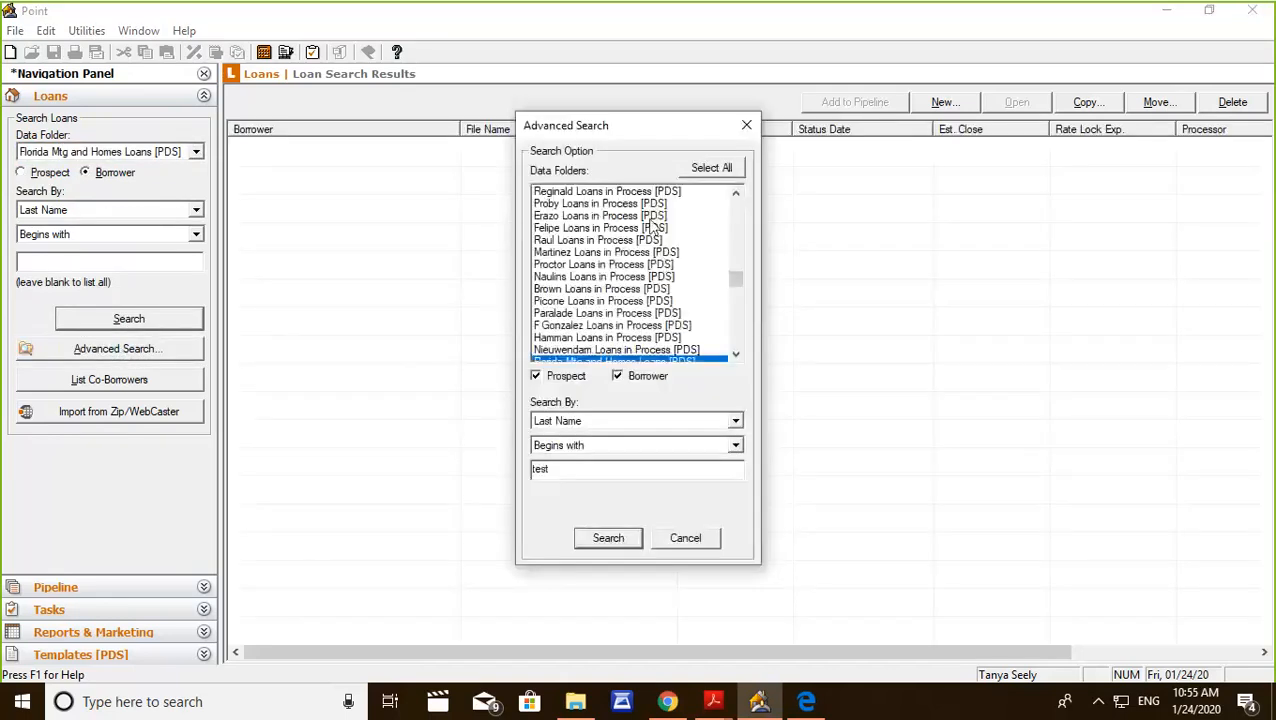
{"action": "left_click", "coordinate": [709, 168]}
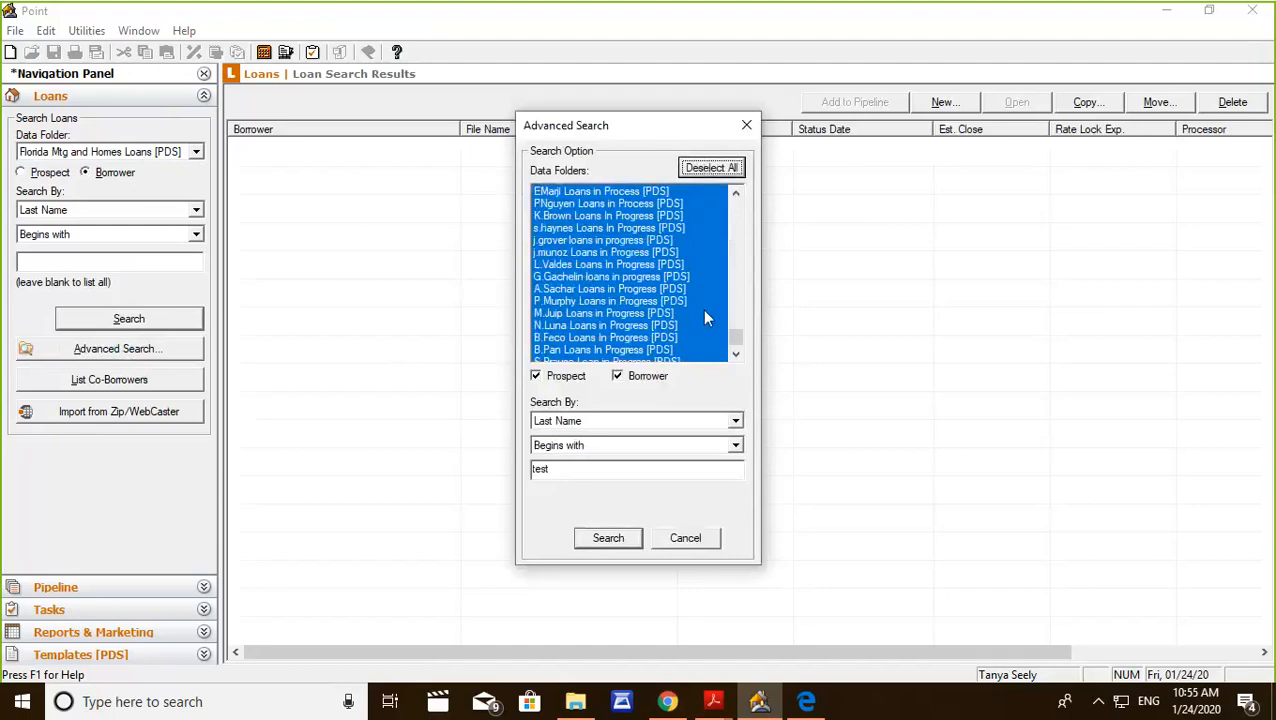
{"action": "left_click", "coordinate": [561, 469]}
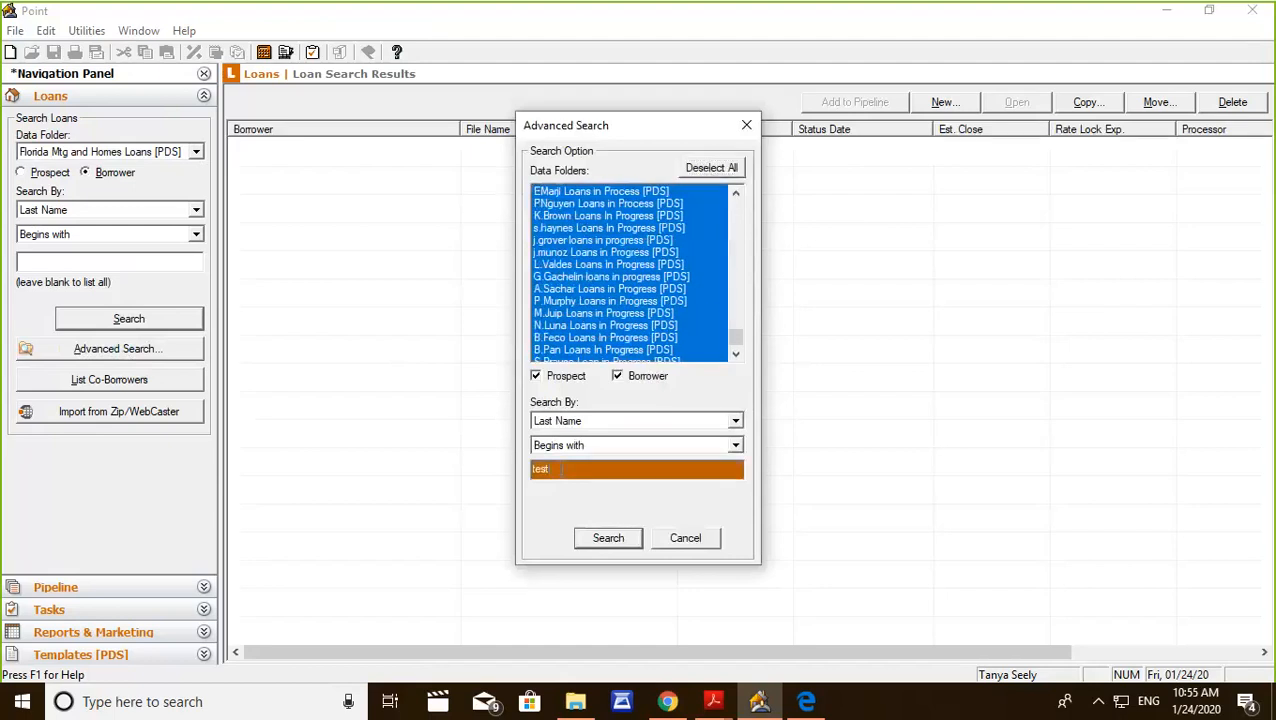
{"action": "left_click", "coordinate": [610, 538]}
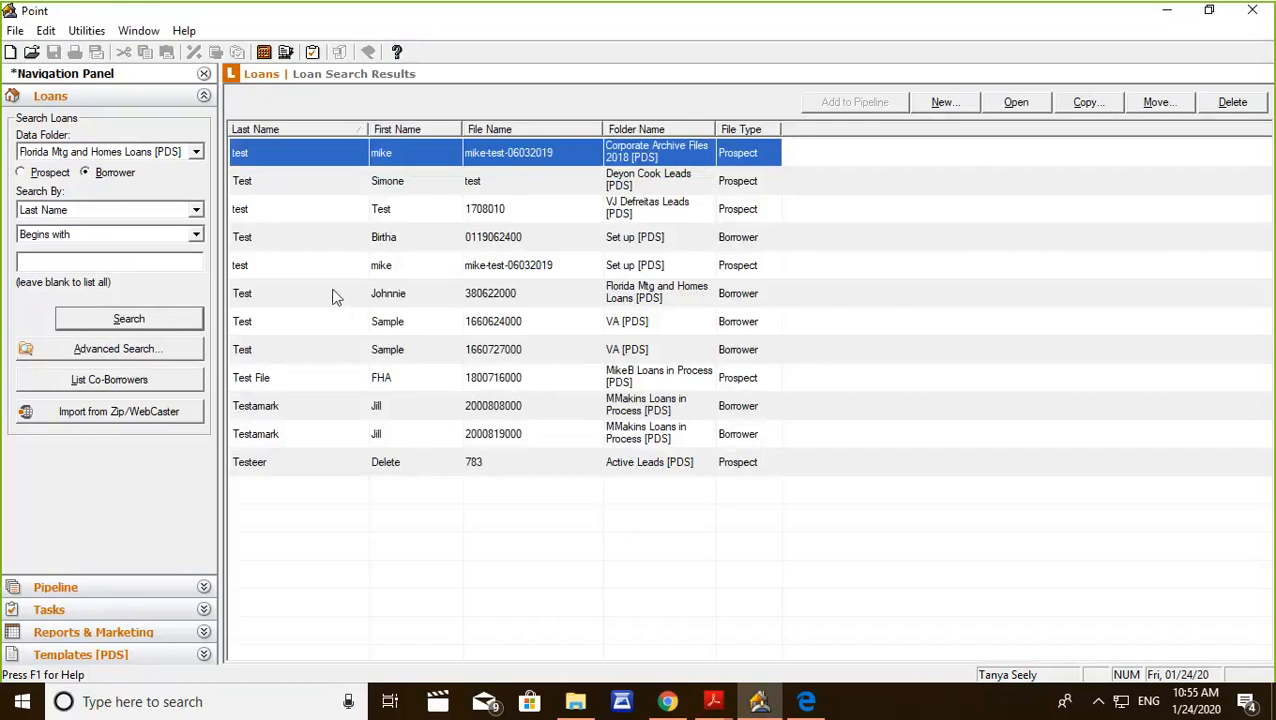
View the test borrower's loan file from the Florida Mtg and Homes Loans folder and close it.
{"action": "left_click", "coordinate": [333, 297]}
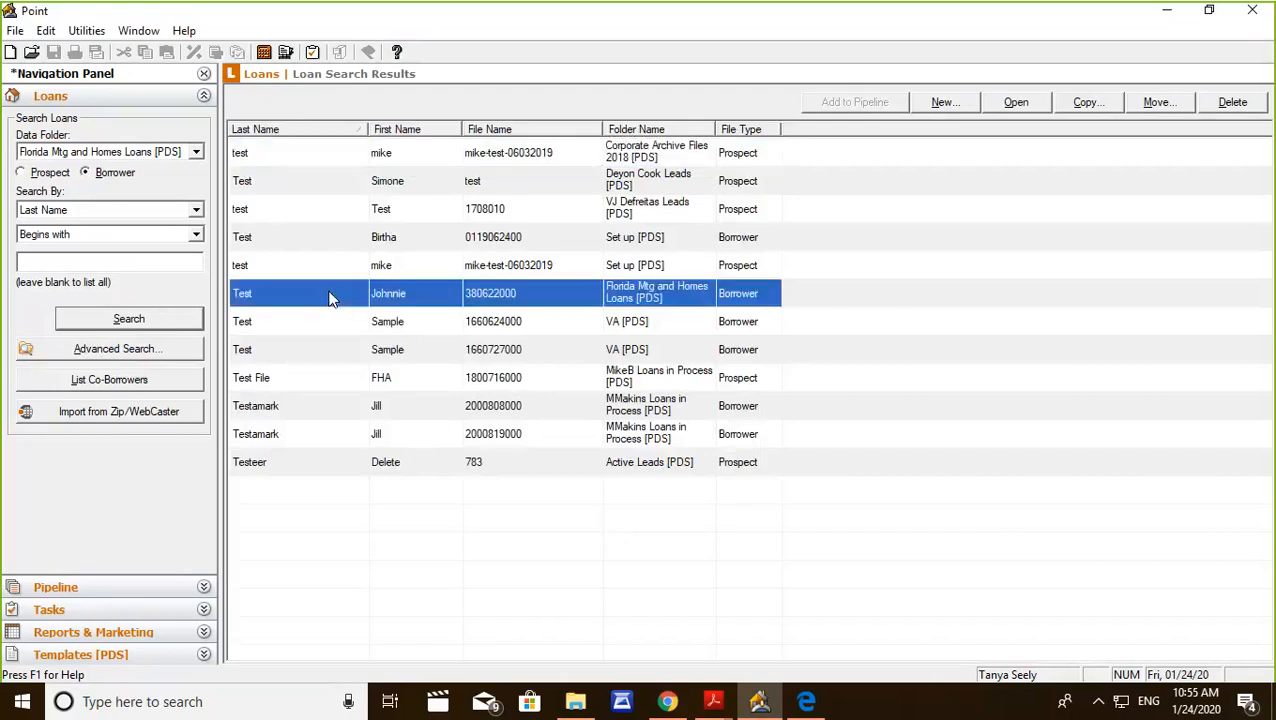
{"action": "double_click", "coordinate": [333, 297]}
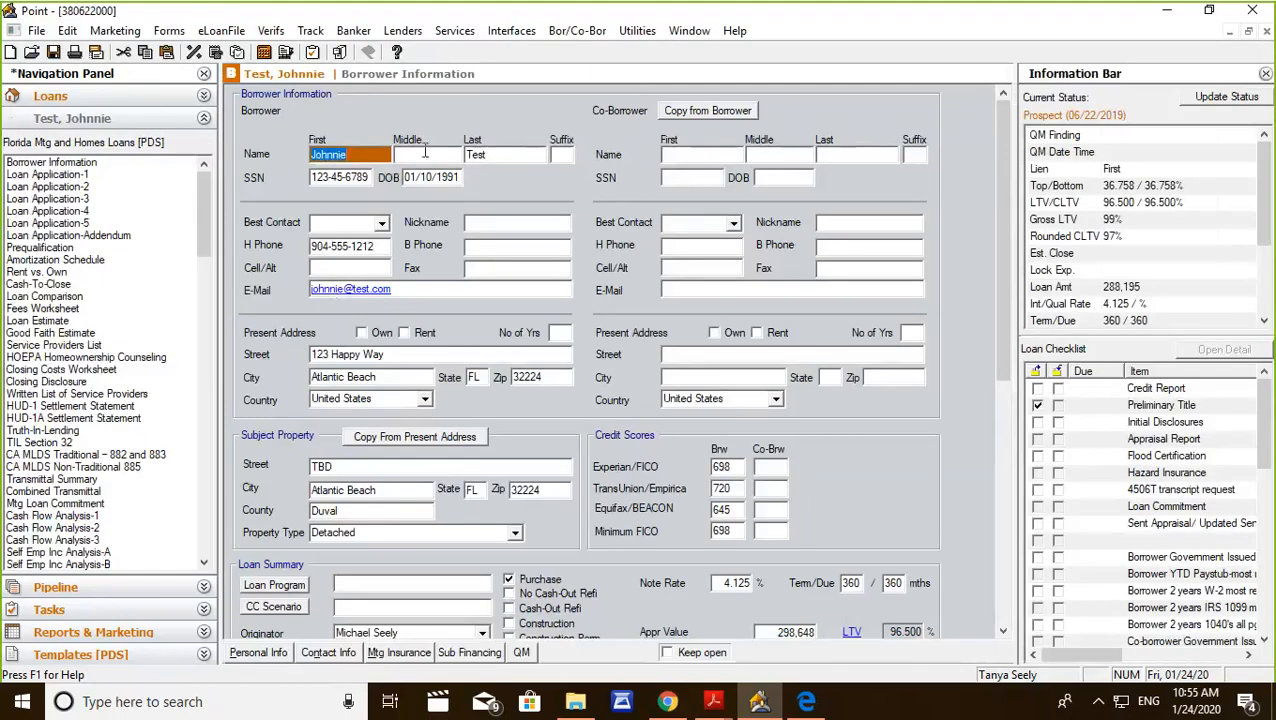
{"action": "left_click", "coordinate": [1266, 32]}
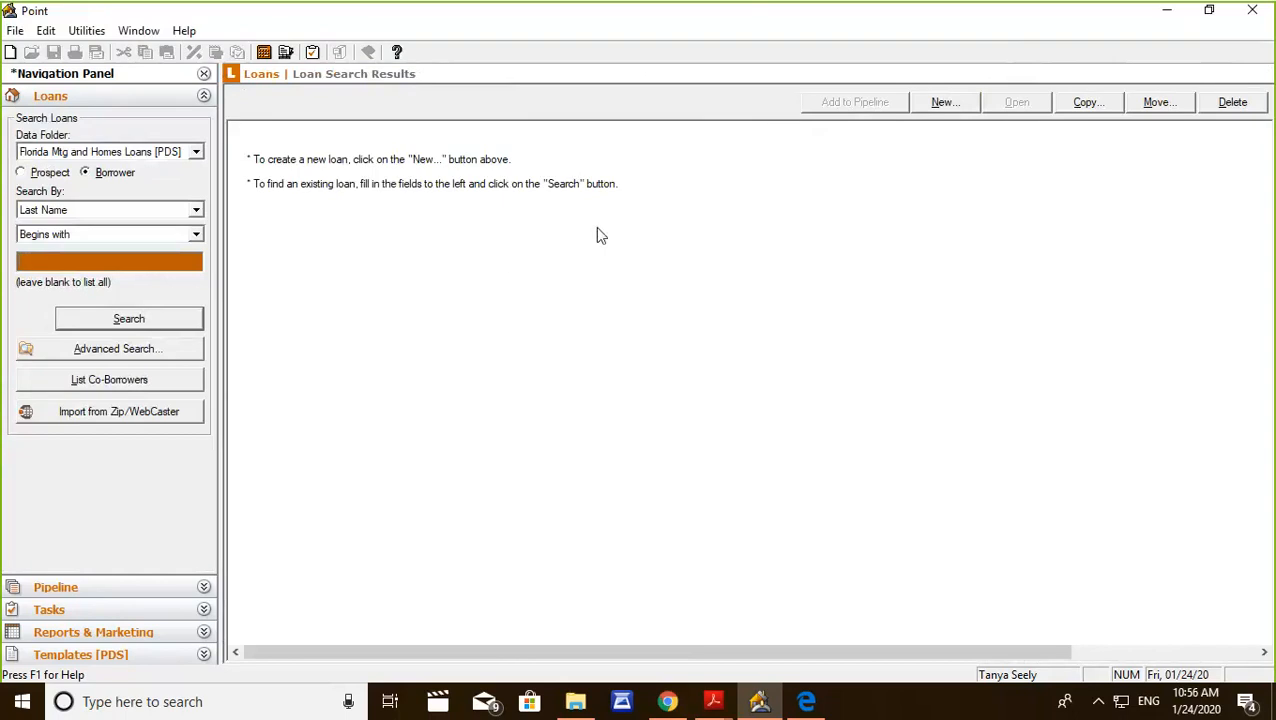
Create a new loan file from the FL FHA Purchase Correspondent master template, look over its Borrower Information form and close it.
{"action": "left_click", "coordinate": [941, 101]}
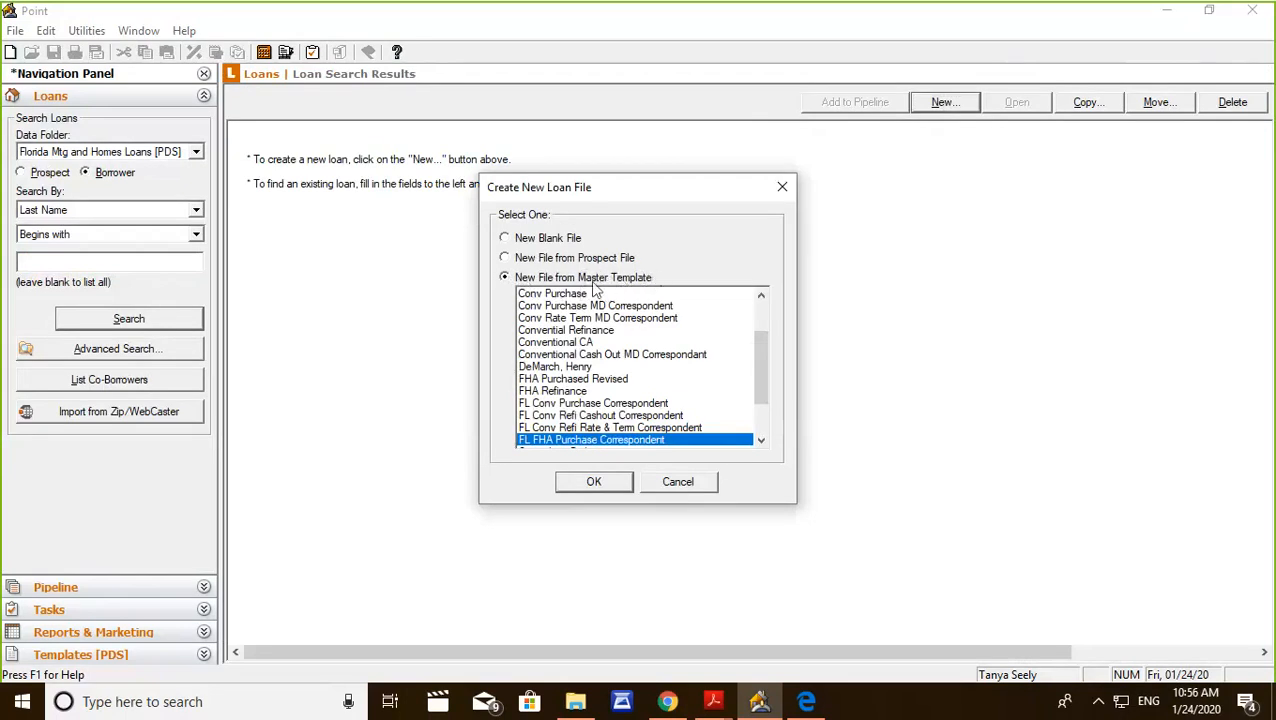
{"action": "left_click_drag", "start_coordinate": [762, 340], "coordinate": [759, 370]}
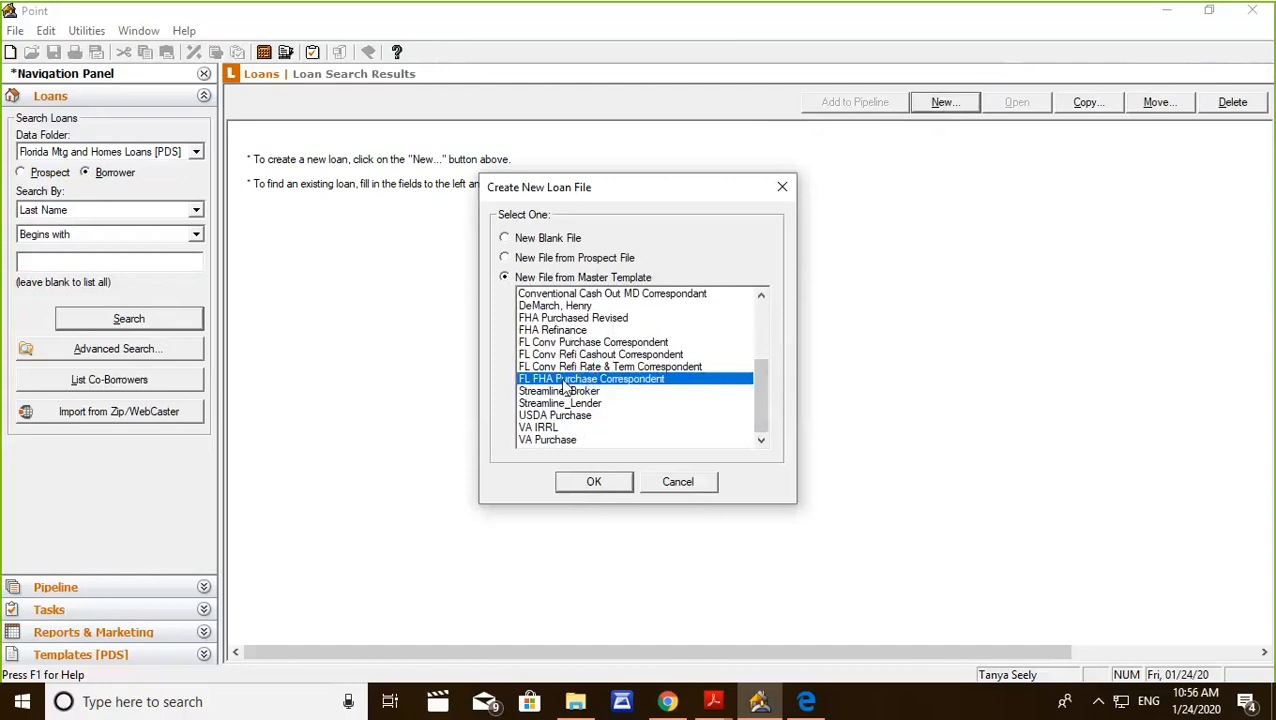
{"action": "left_click", "coordinate": [594, 483]}
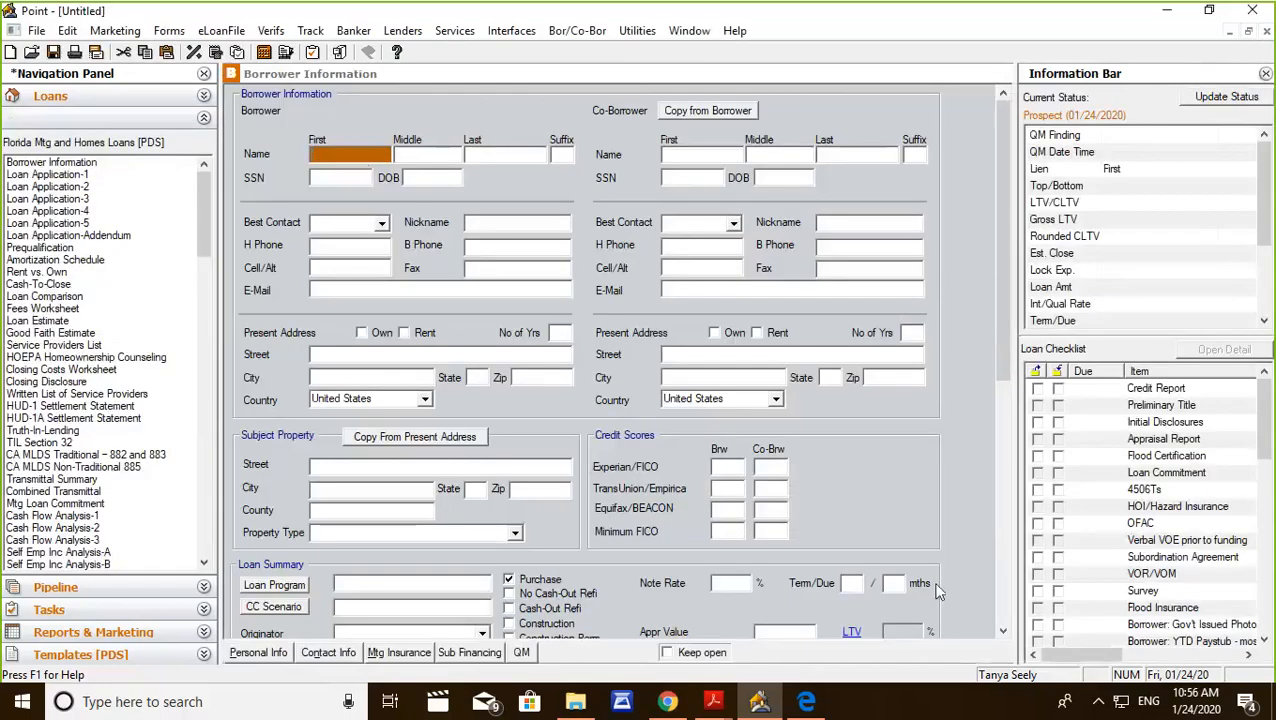
{"action": "scroll", "coordinate": [561, 483], "scroll_direction": "down", "scroll_amount": 5}
{"action": "scroll", "coordinate": [571, 380], "scroll_direction": "up", "scroll_amount": 5}
{"action": "left_click", "coordinate": [1267, 33]}
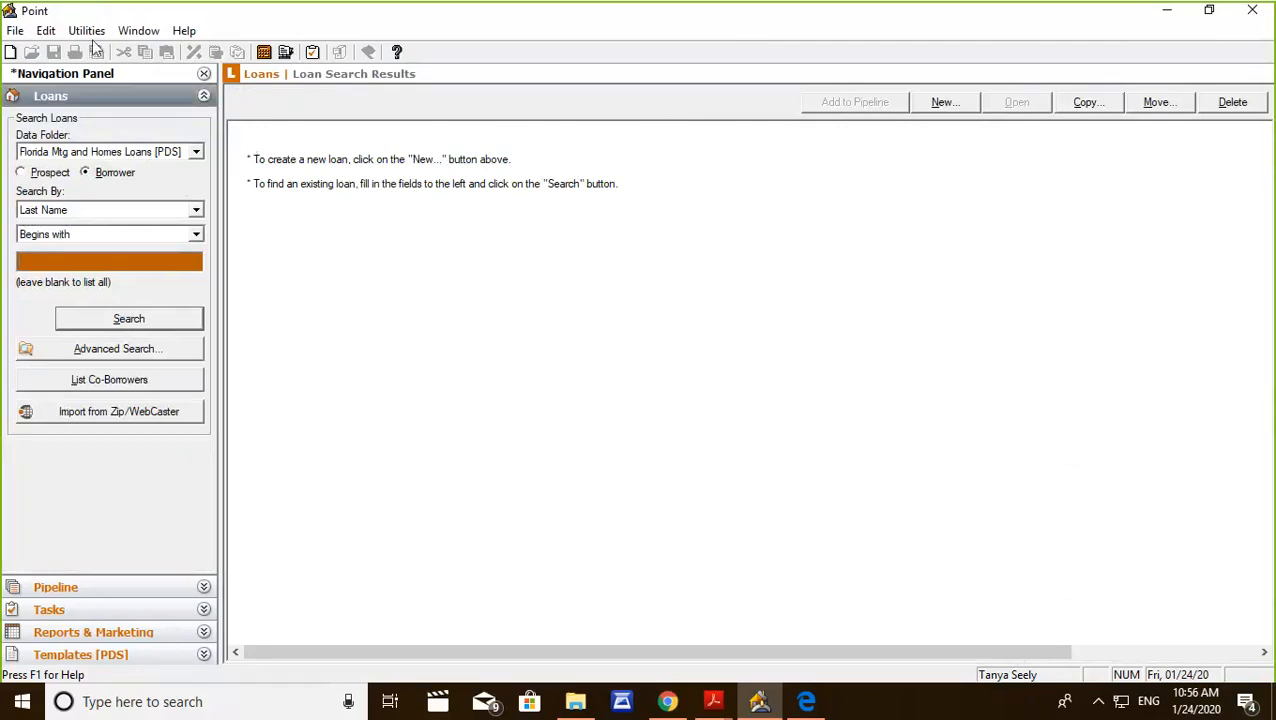
Search all data folders for last names beginning with "test" and open the borrower file in the Florida Mtg and Homes Loans folder.
{"action": "left_click", "coordinate": [156, 348]}
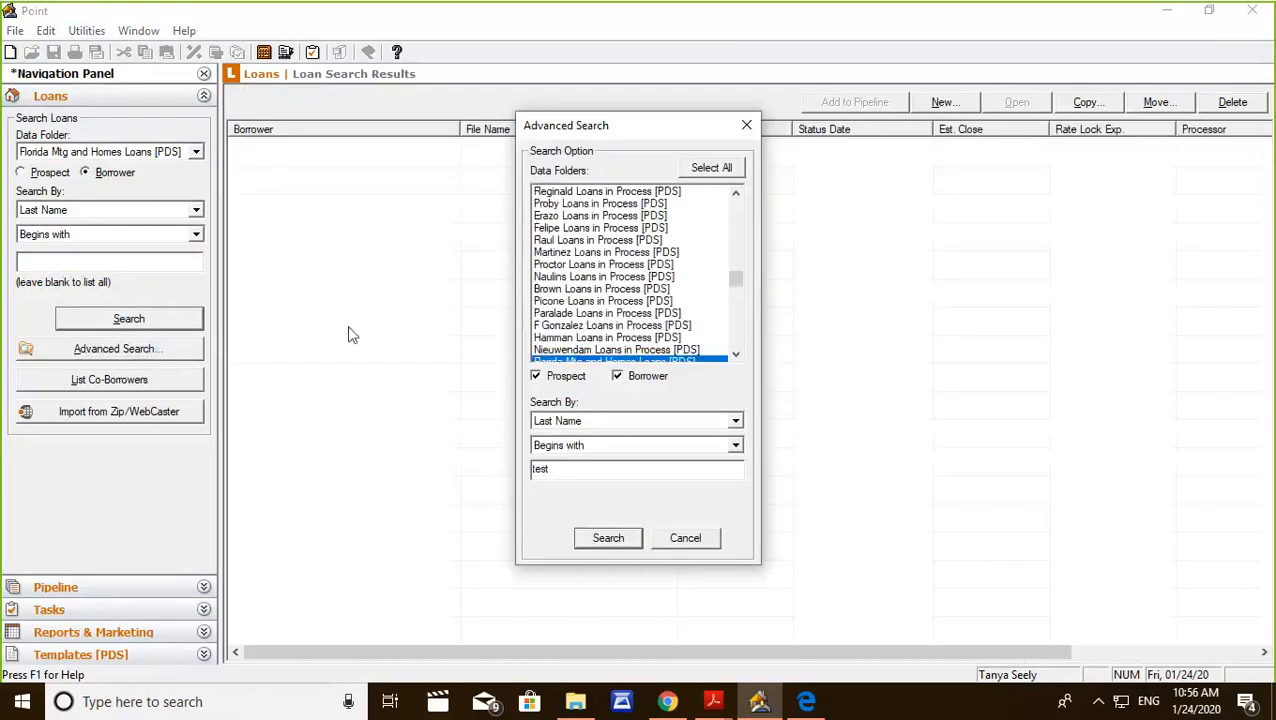
{"action": "left_click", "coordinate": [728, 170]}
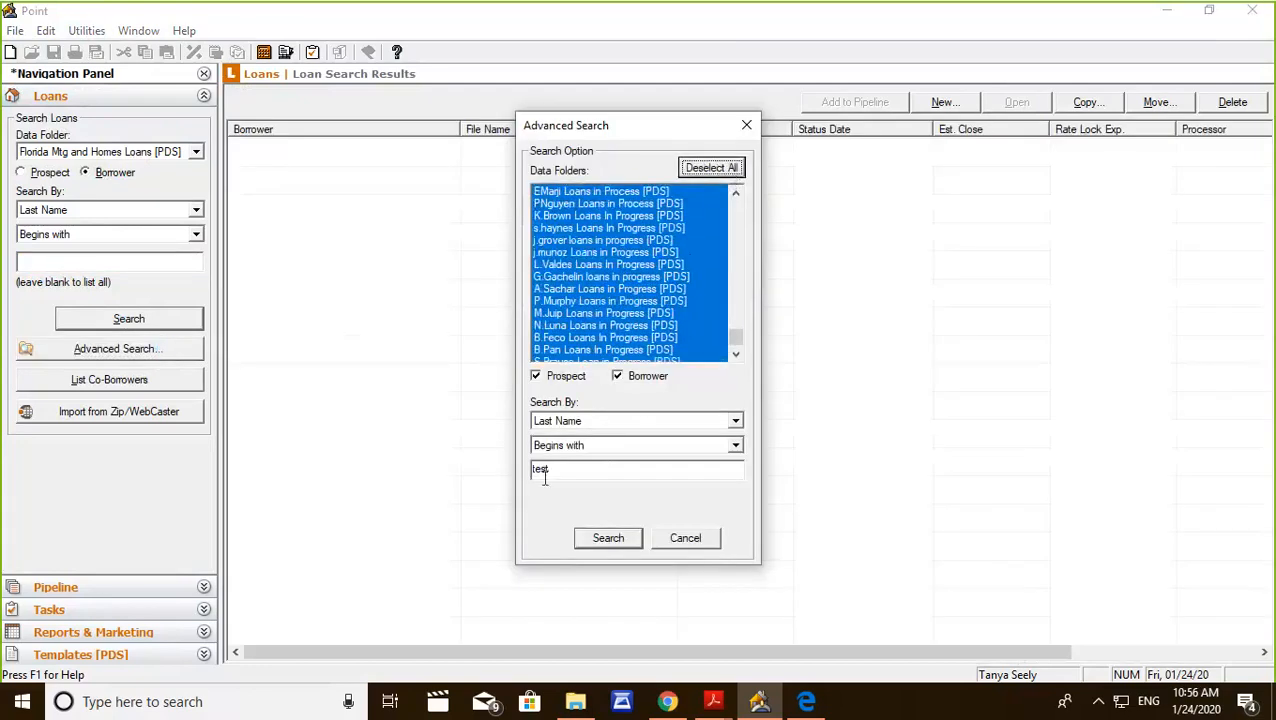
{"action": "left_click", "coordinate": [605, 537]}
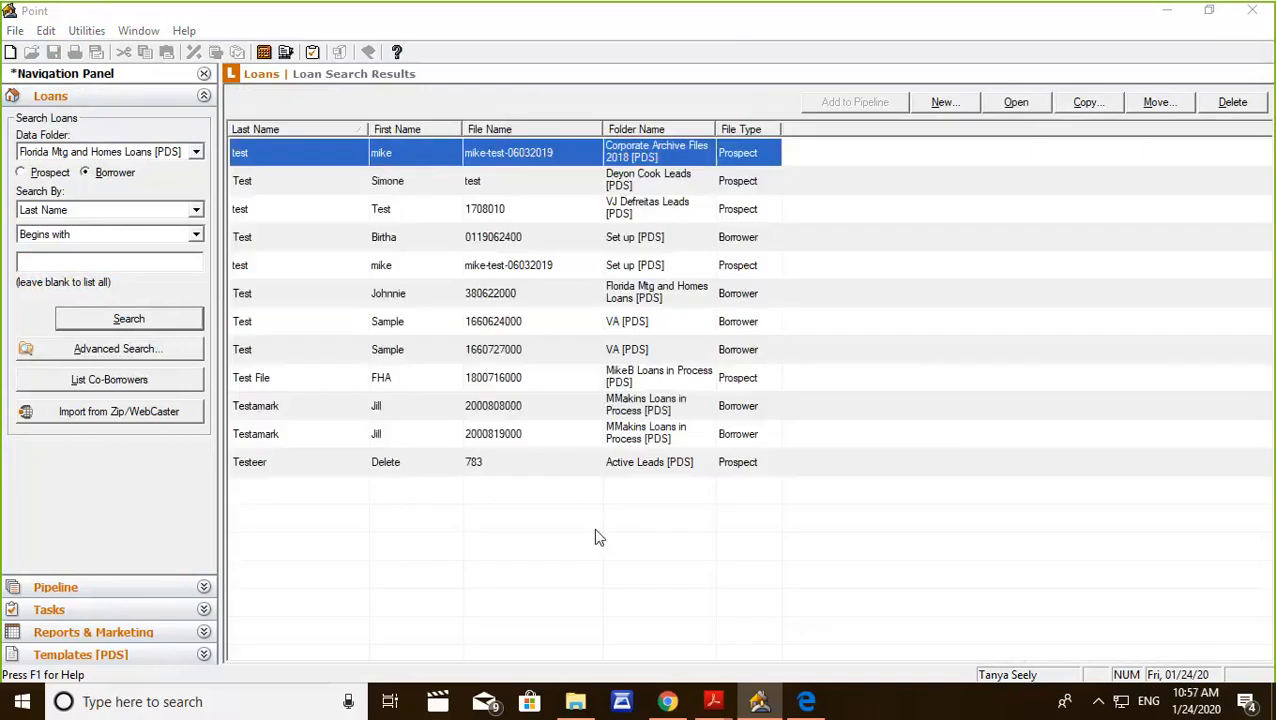
{"action": "left_click", "coordinate": [308, 297]}
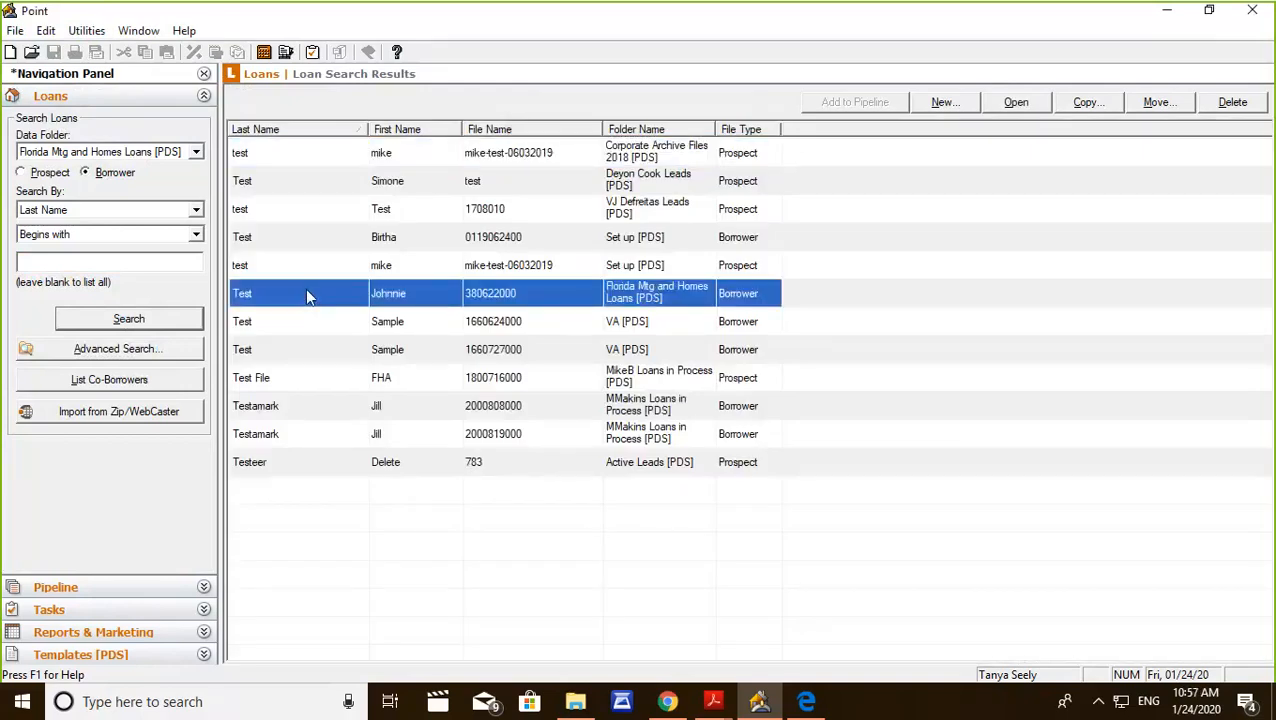
{"action": "double_click", "coordinate": [307, 294]}
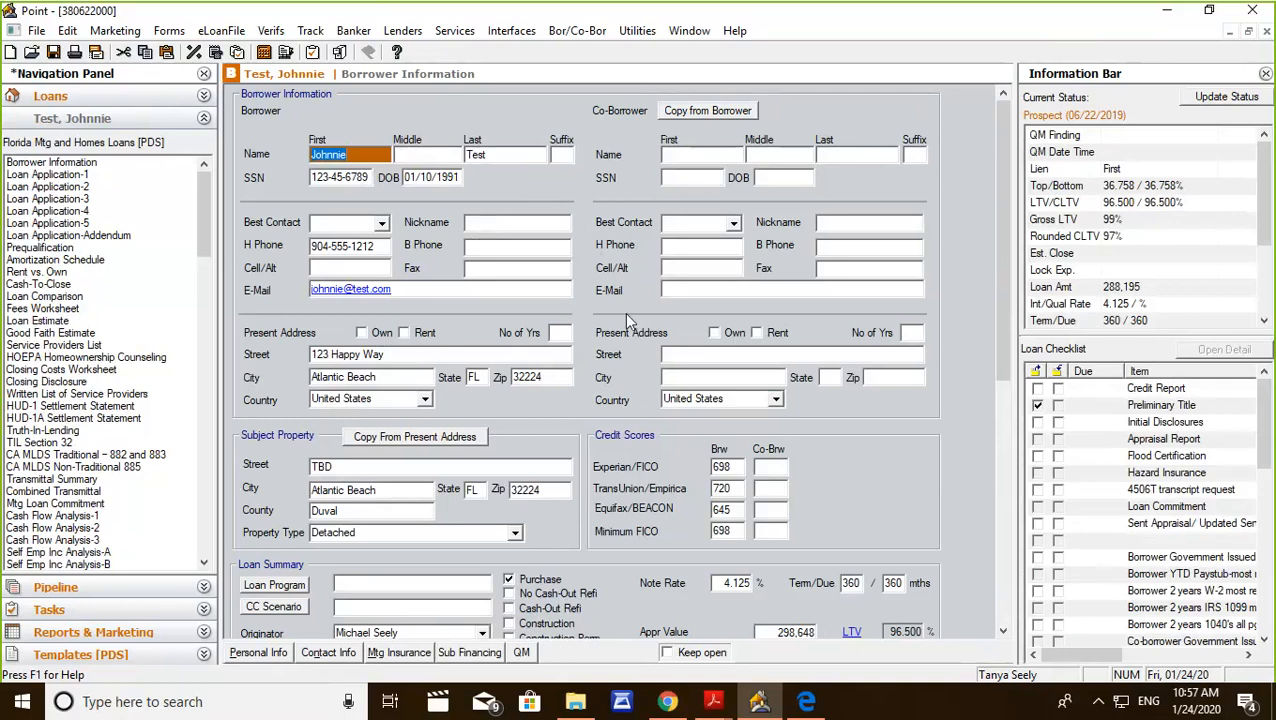
Mark the loan as a Purchase and clear the note rate in the Loan Summary.
{"action": "scroll", "coordinate": [624, 312], "scroll_direction": "down", "scroll_amount": 5}
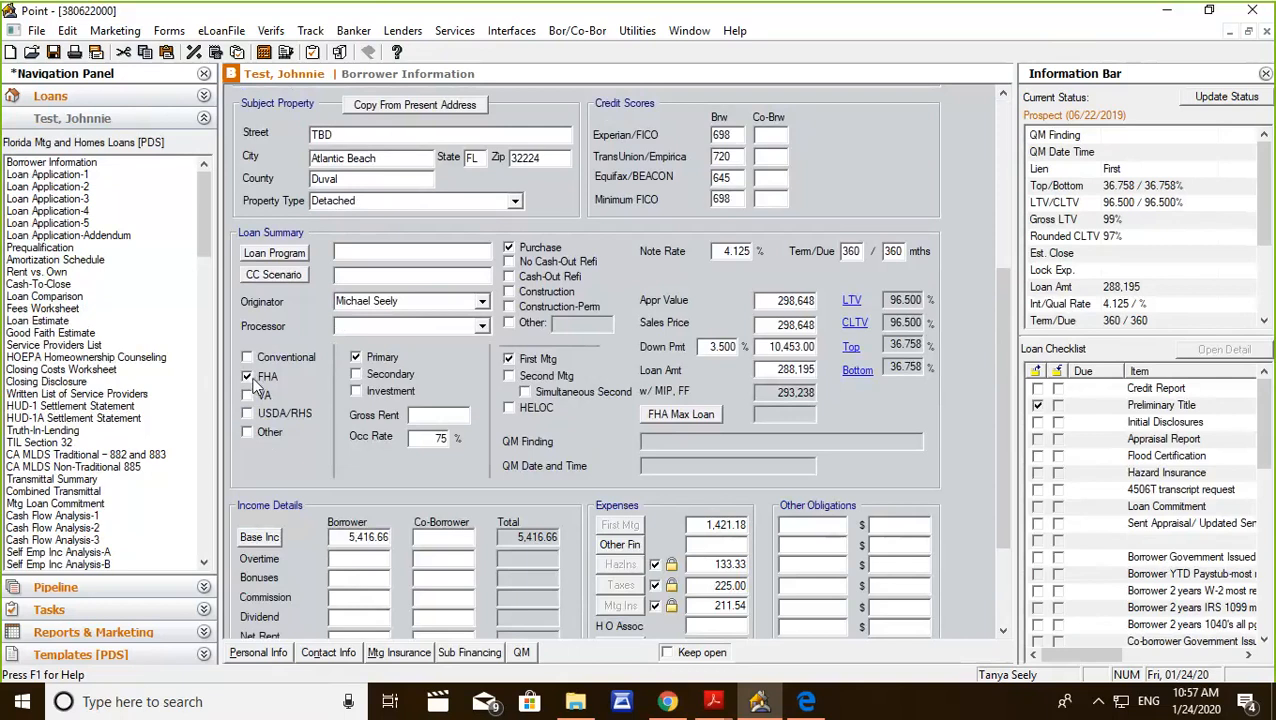
{"action": "left_click", "coordinate": [509, 248]}
{"action": "left_click", "coordinate": [717, 250]}
{"action": "key", "text": "BackSpace"}
{"action": "left_click", "coordinate": [772, 198]}
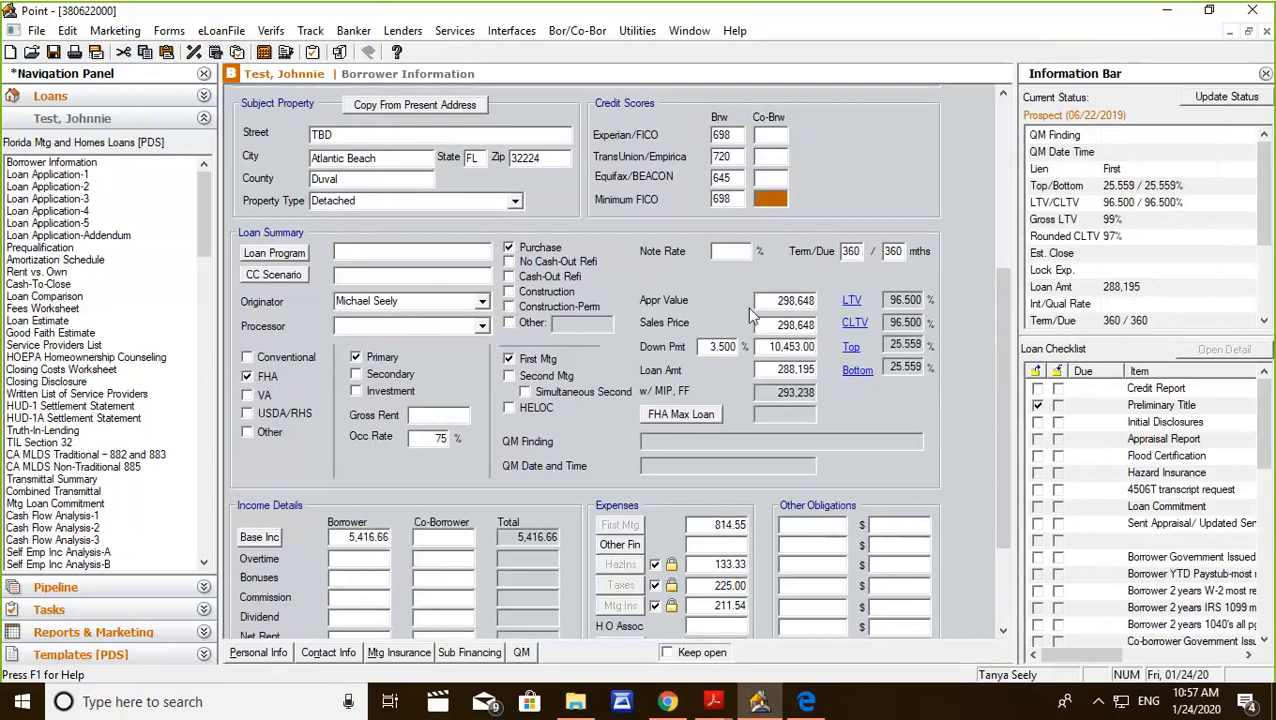
Start a new credit report request for the borrower.
{"action": "scroll", "coordinate": [727, 298], "scroll_direction": "up", "scroll_amount": 3}
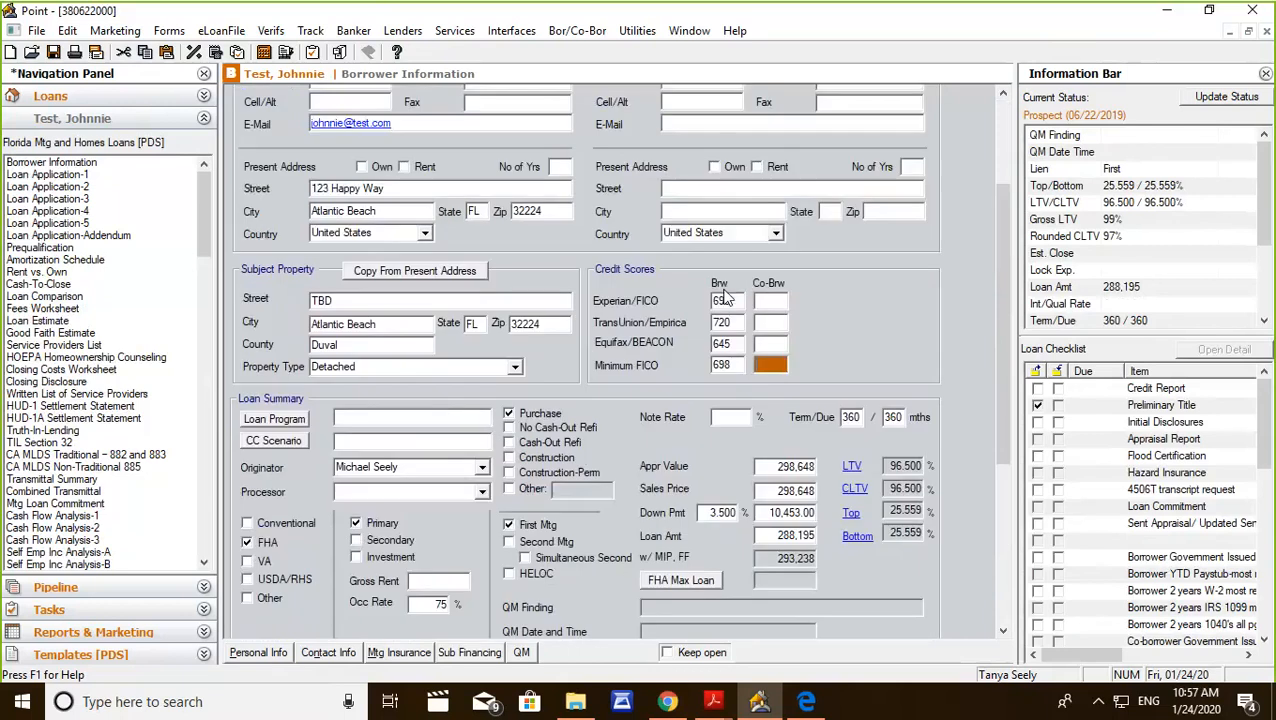
{"action": "scroll", "coordinate": [727, 298], "scroll_direction": "up", "scroll_amount": 3}
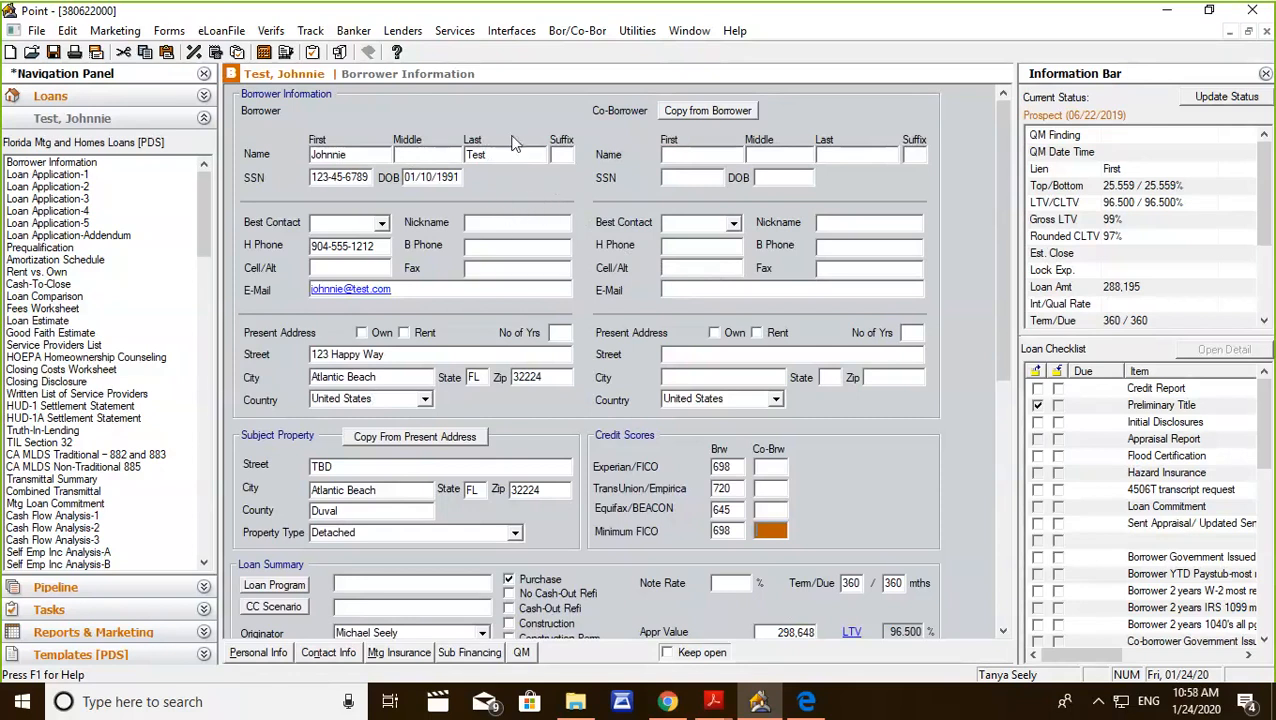
{"action": "left_click", "coordinate": [514, 31]}
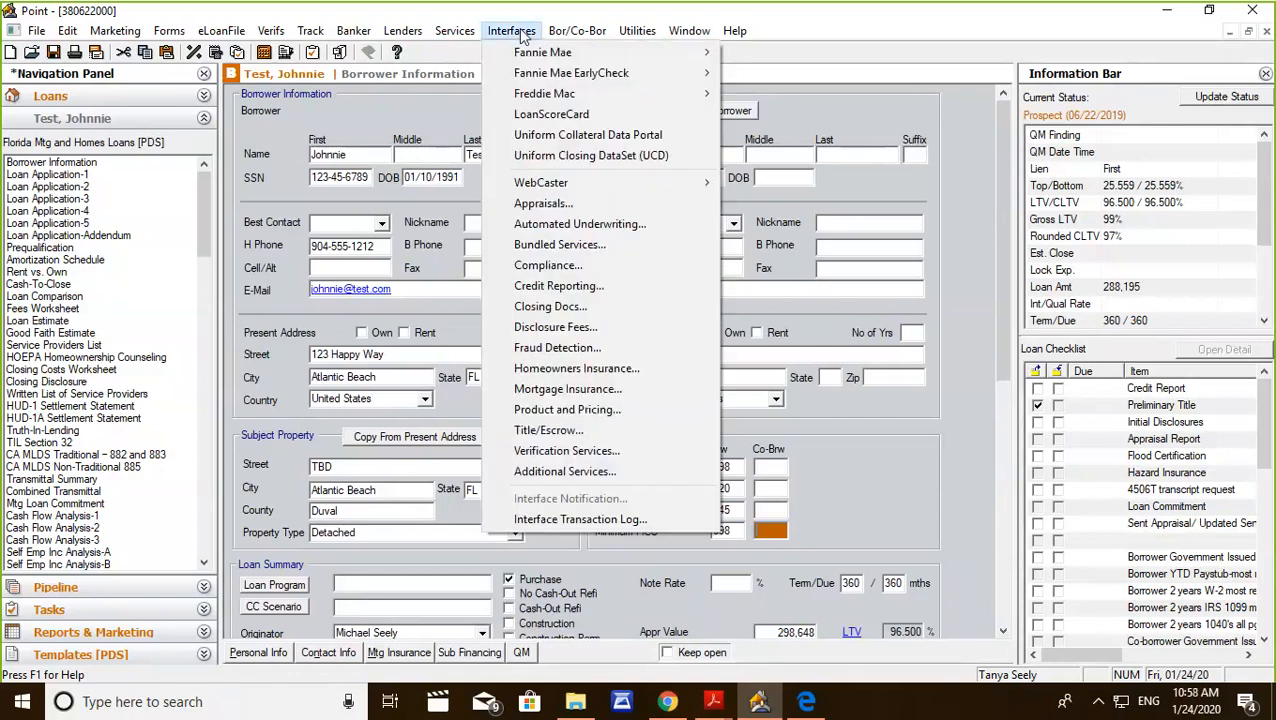
{"action": "mouse_move", "coordinate": [455, 30]}
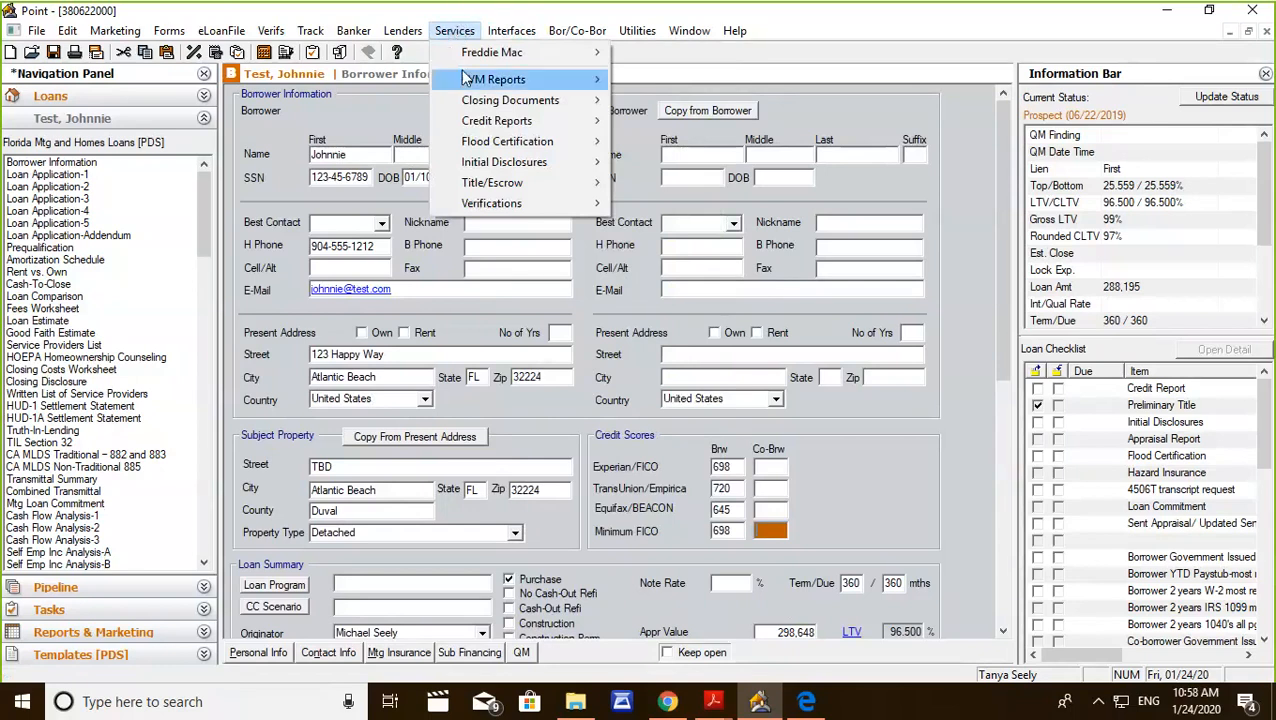
{"action": "mouse_move", "coordinate": [476, 126]}
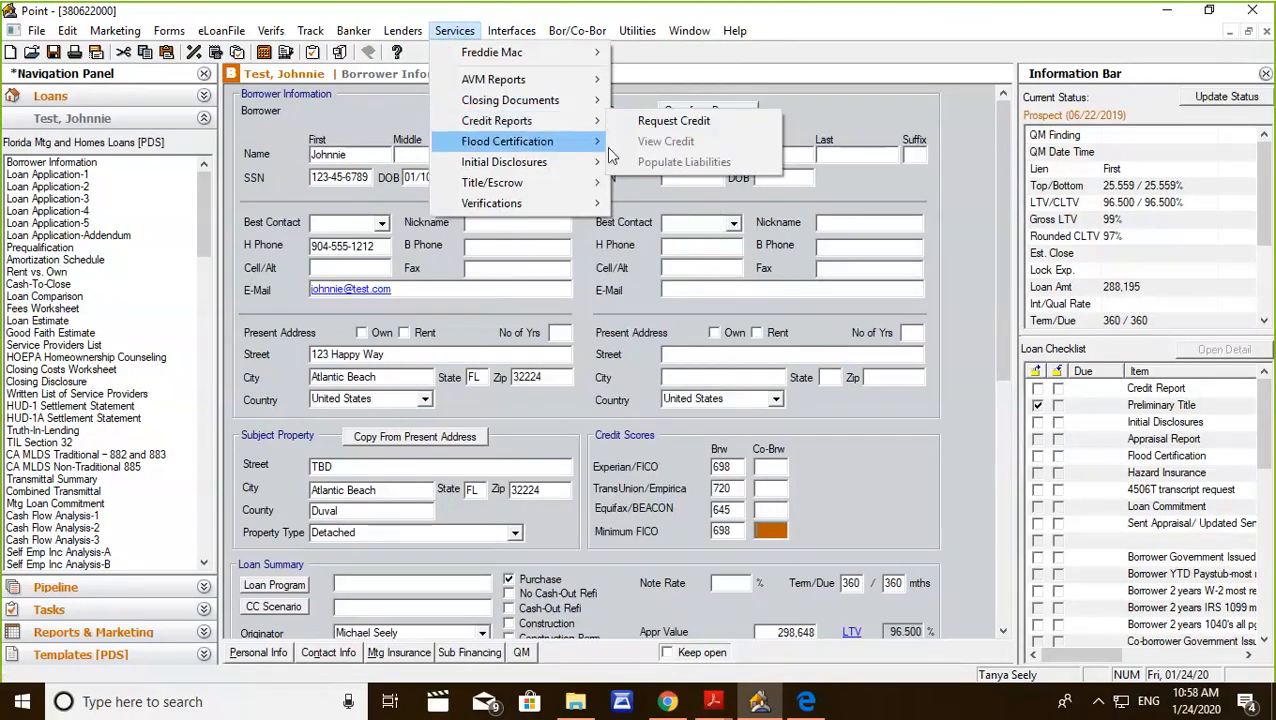
{"action": "left_click", "coordinate": [668, 120]}
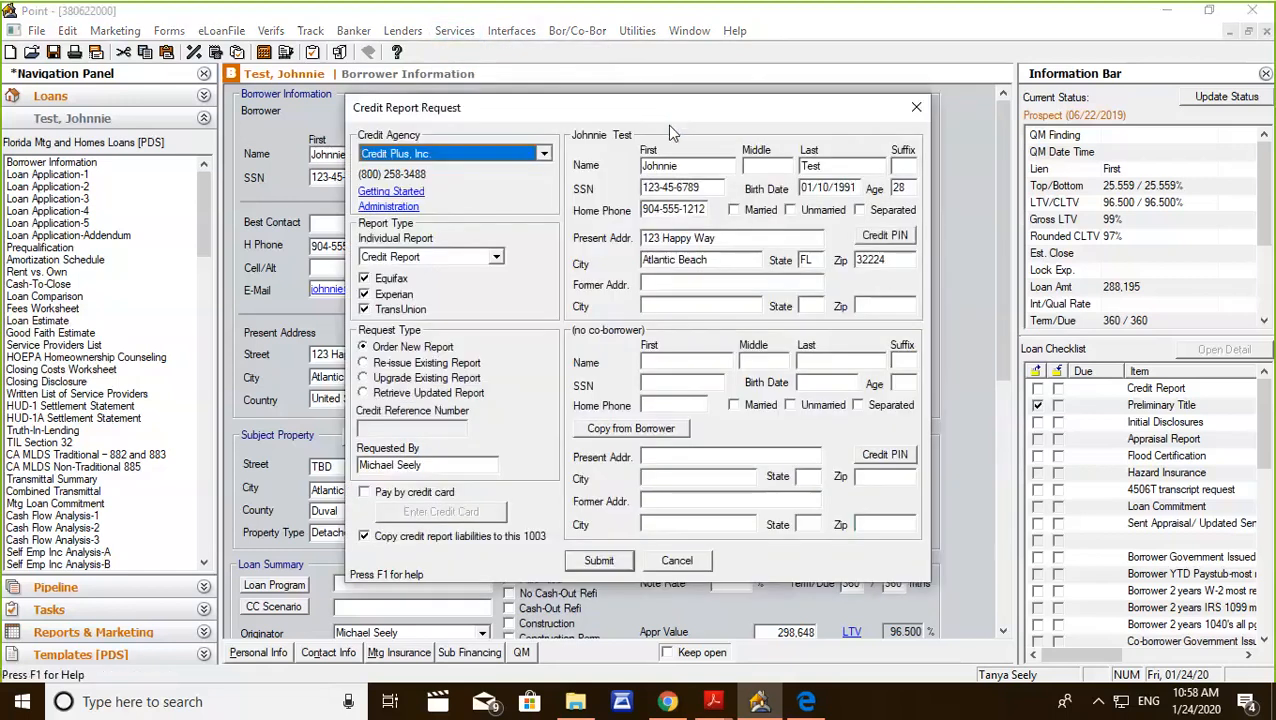
Enable paying by credit card, try the payment form with the borrower's credit card option, and cancel the form.
{"action": "left_click", "coordinate": [366, 493]}
{"action": "left_click", "coordinate": [427, 516]}
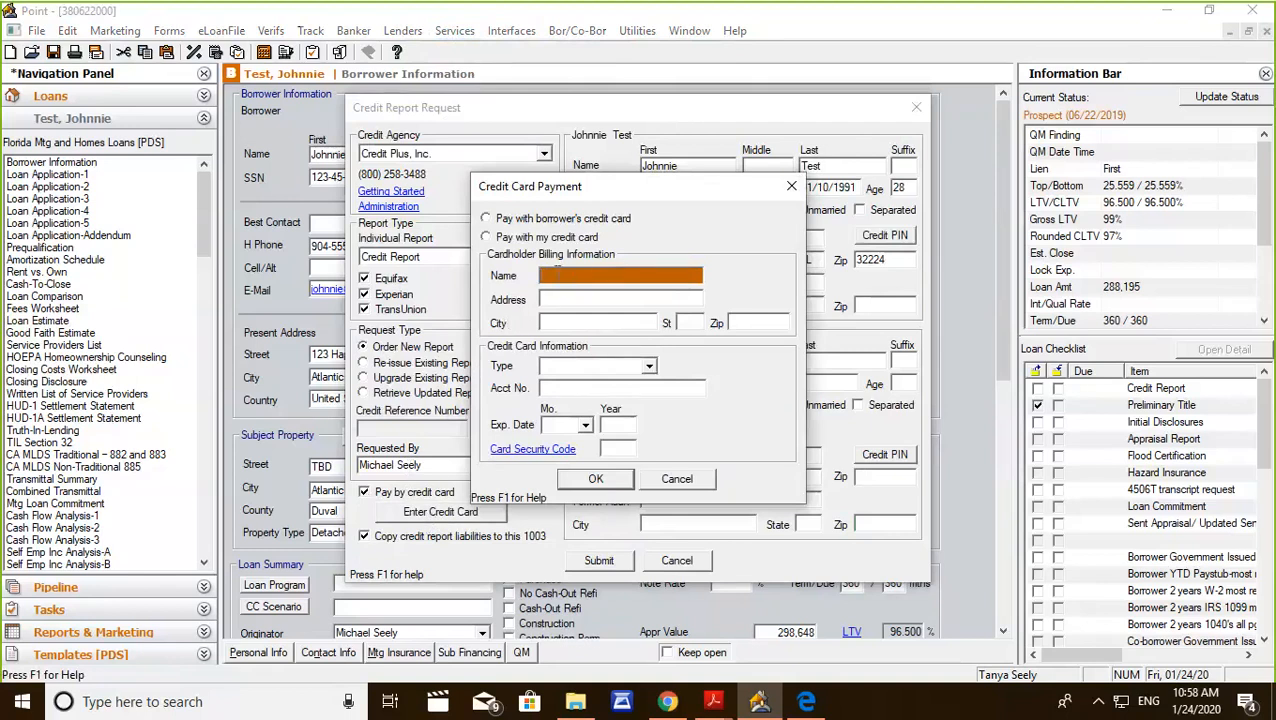
{"action": "left_click", "coordinate": [486, 238]}
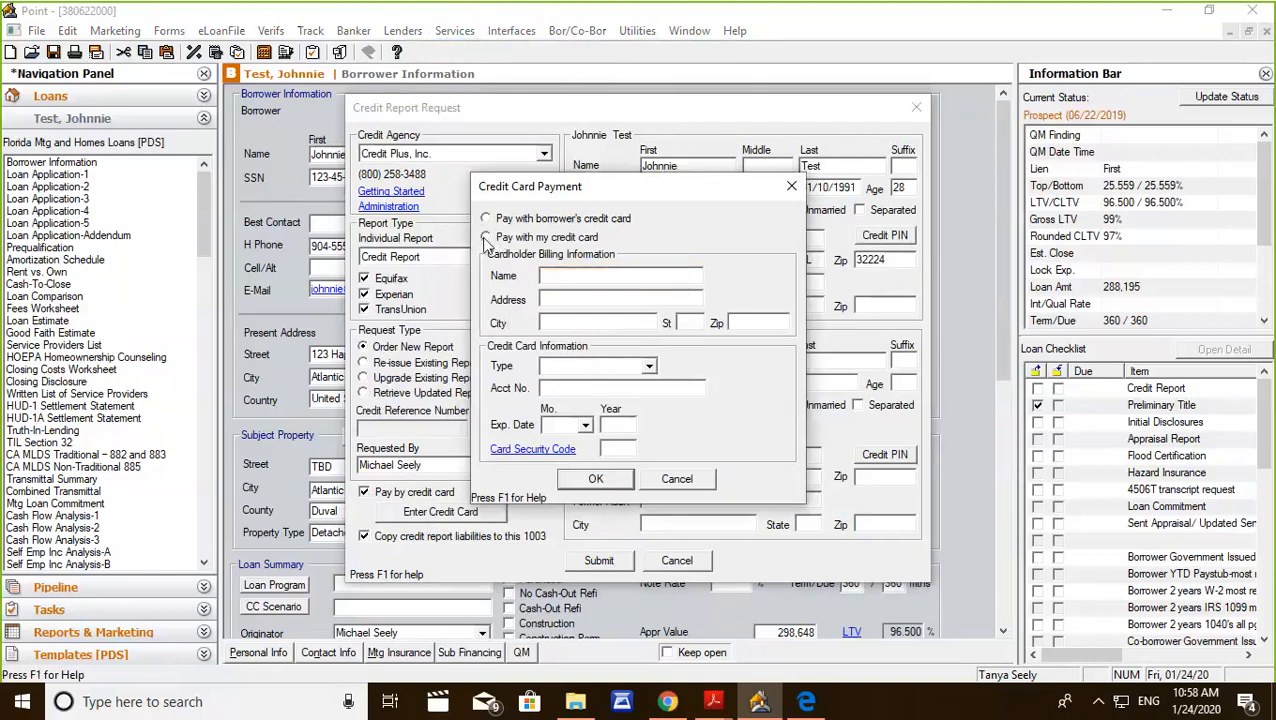
{"action": "left_click", "coordinate": [486, 218]}
{"action": "left_click", "coordinate": [596, 479]}
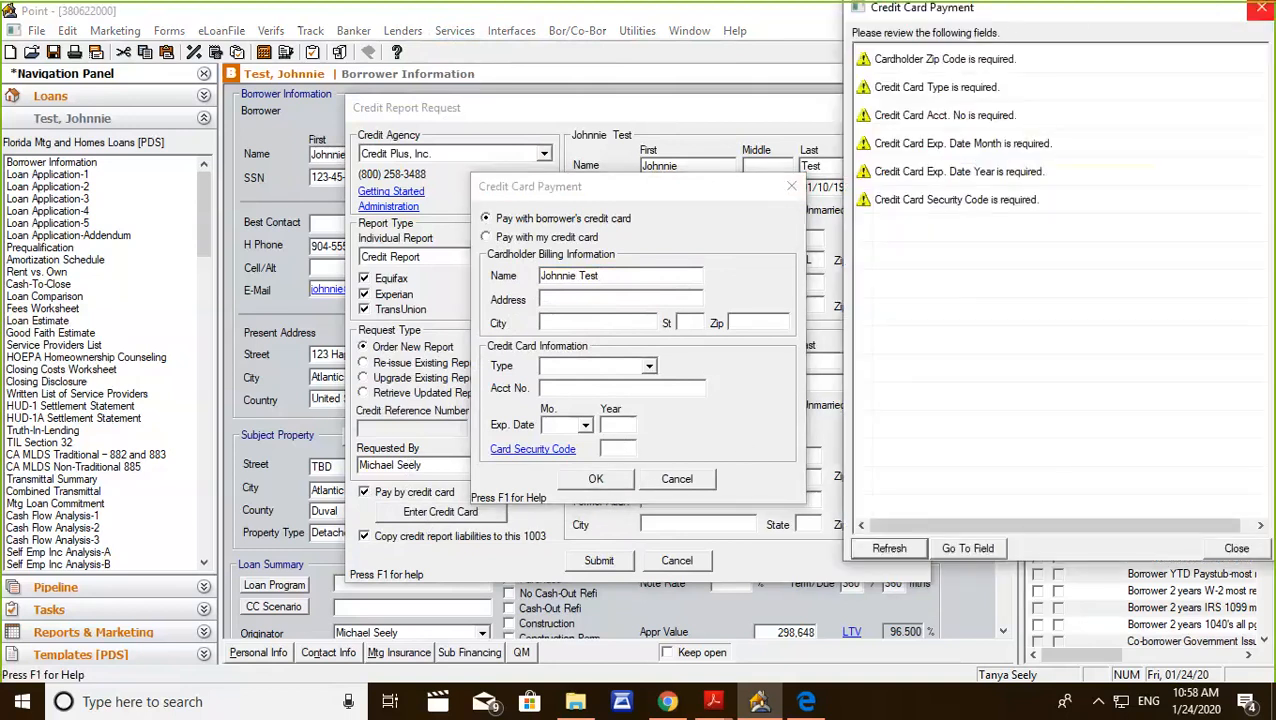
{"action": "left_click", "coordinate": [1261, 7]}
{"action": "left_click", "coordinate": [677, 480]}
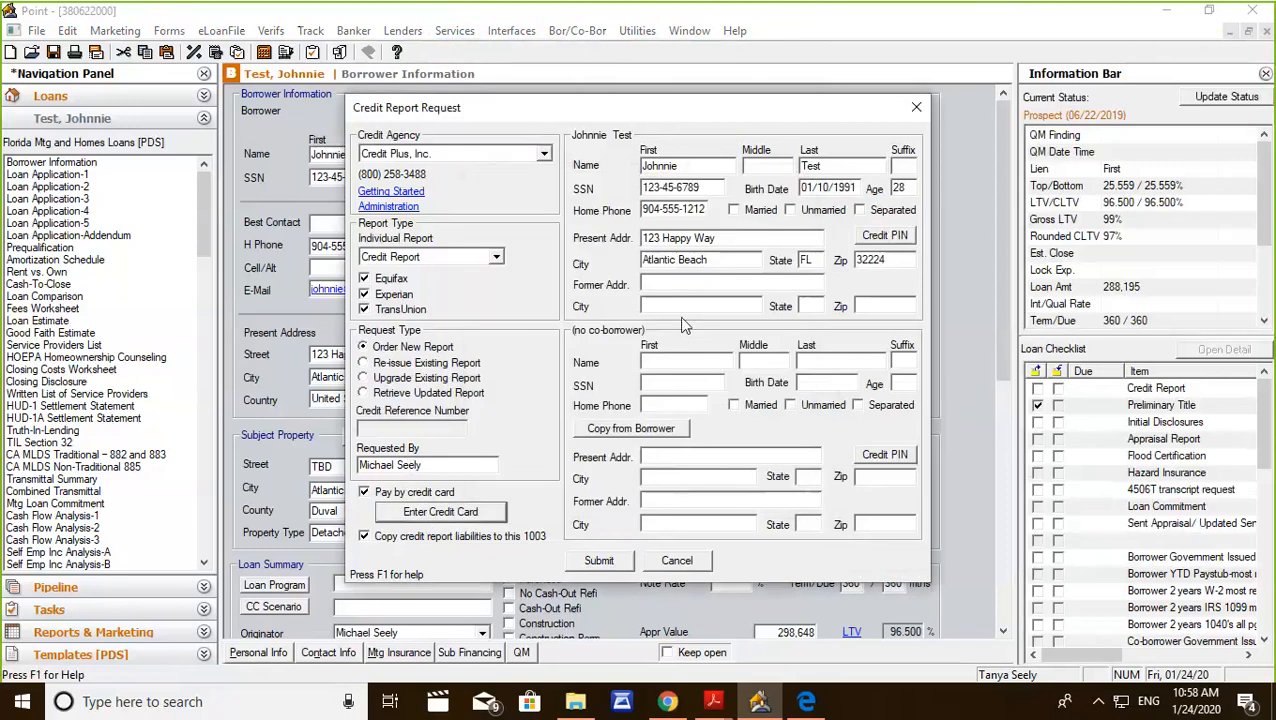
Try to submit the credit report request to Credit Plus, Inc., cancel the agency login and close the request.
{"action": "left_click", "coordinate": [600, 562]}
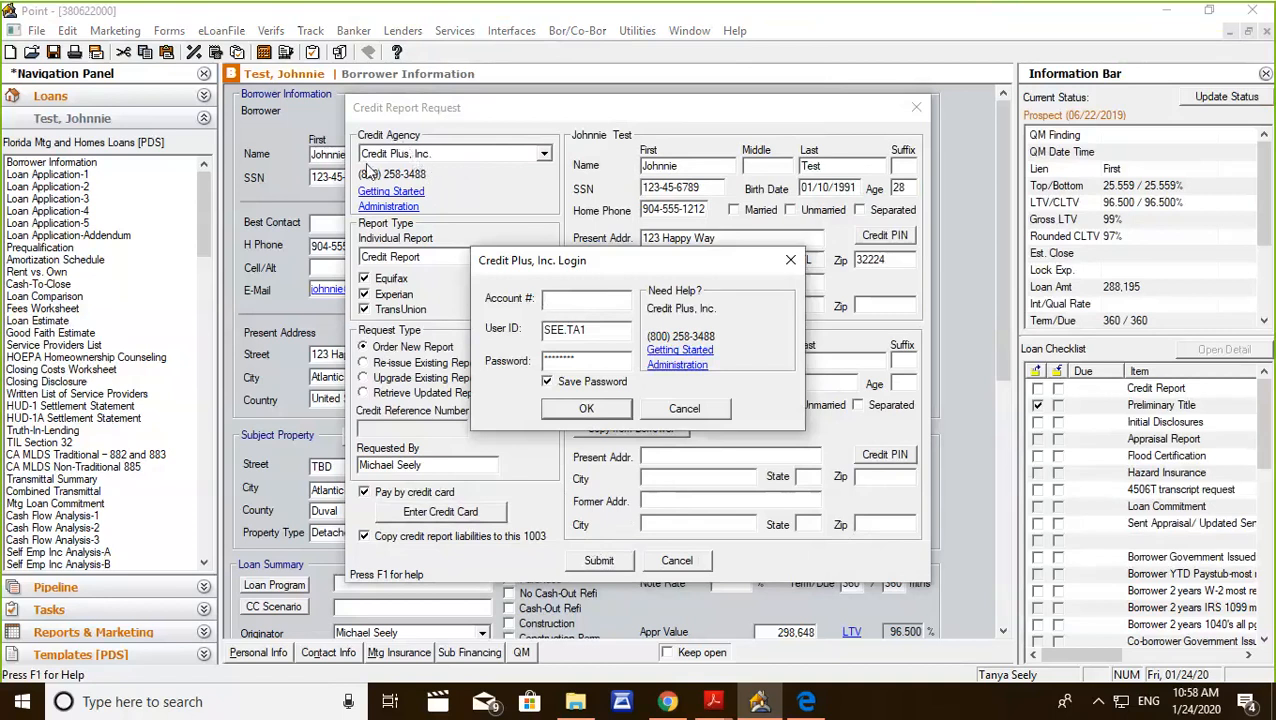
{"action": "left_click", "coordinate": [548, 156]}
{"action": "left_click", "coordinate": [672, 408]}
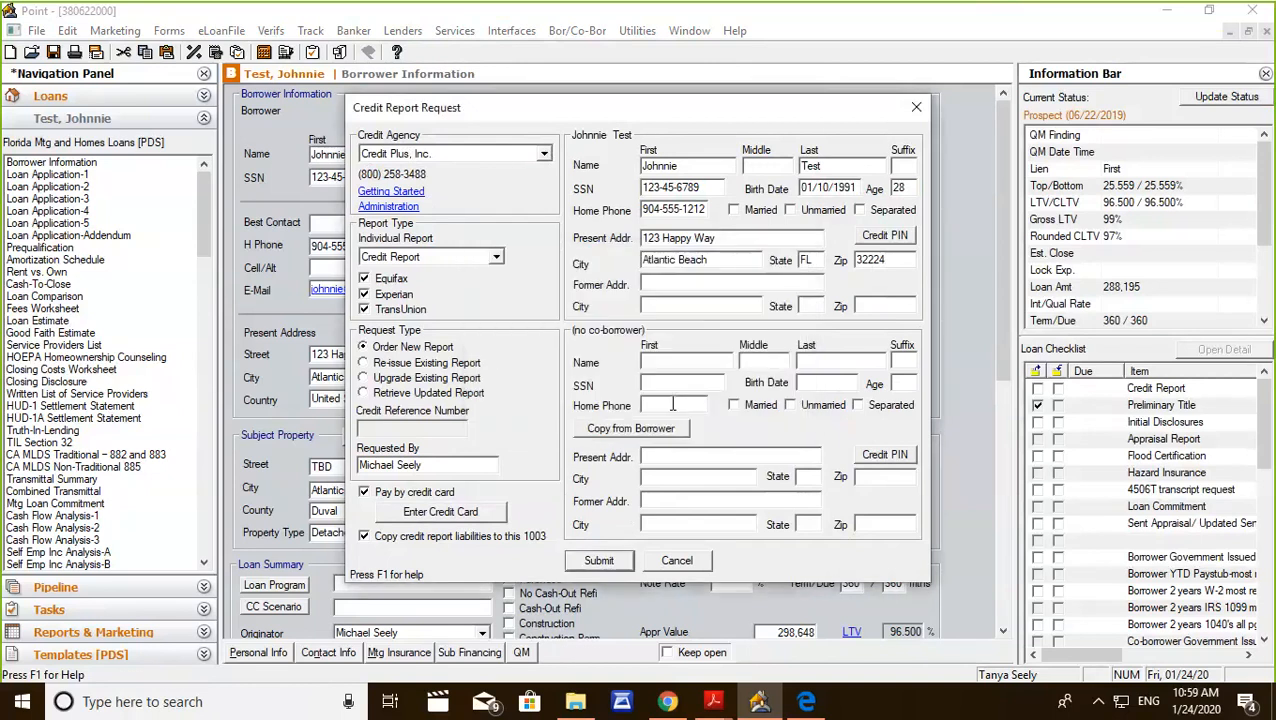
{"action": "left_click", "coordinate": [913, 106]}
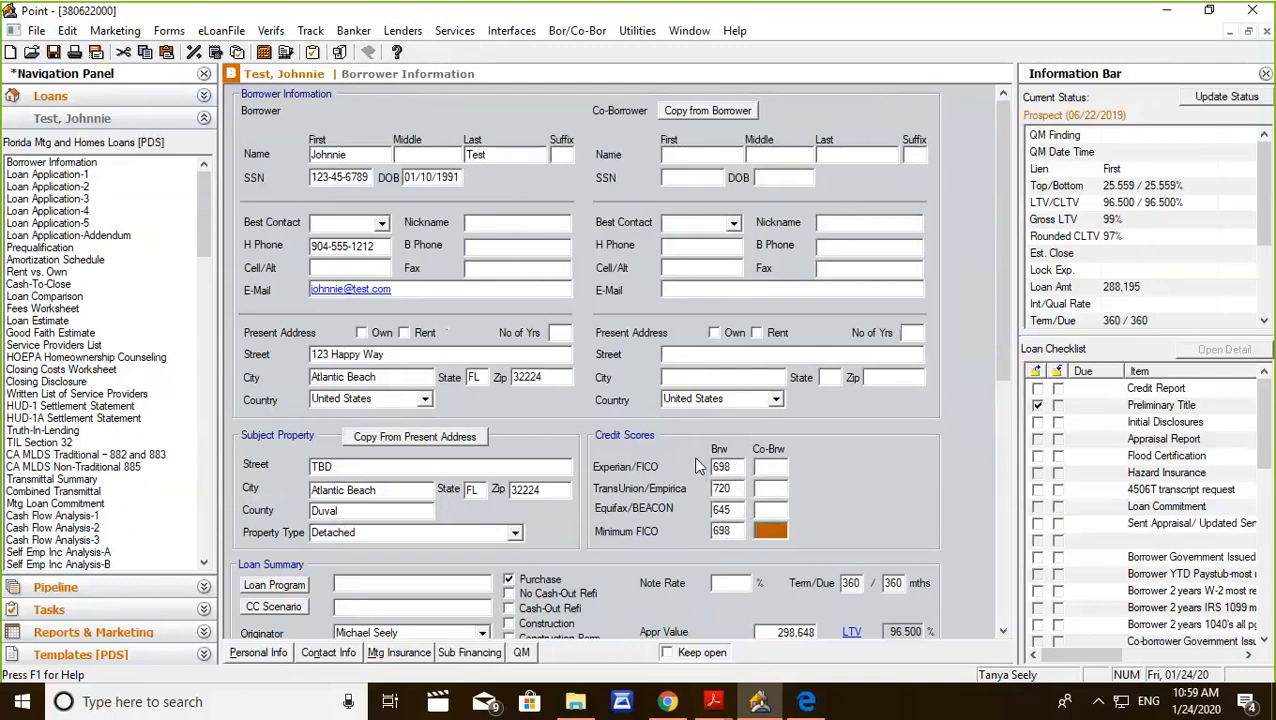
Review the borrower's Experian, TransUnion, Equifax and minimum credit scores and the subject property's street entry.
{"action": "left_click", "coordinate": [734, 511]}
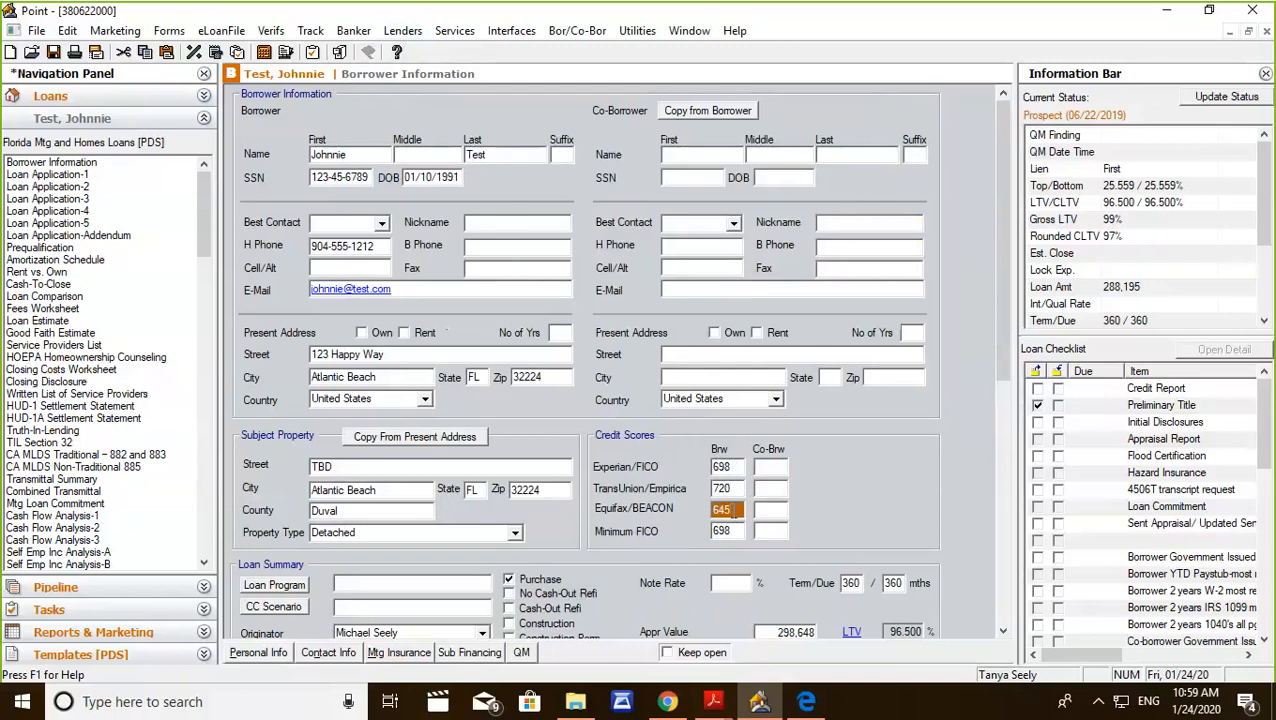
{"action": "left_click", "coordinate": [734, 488]}
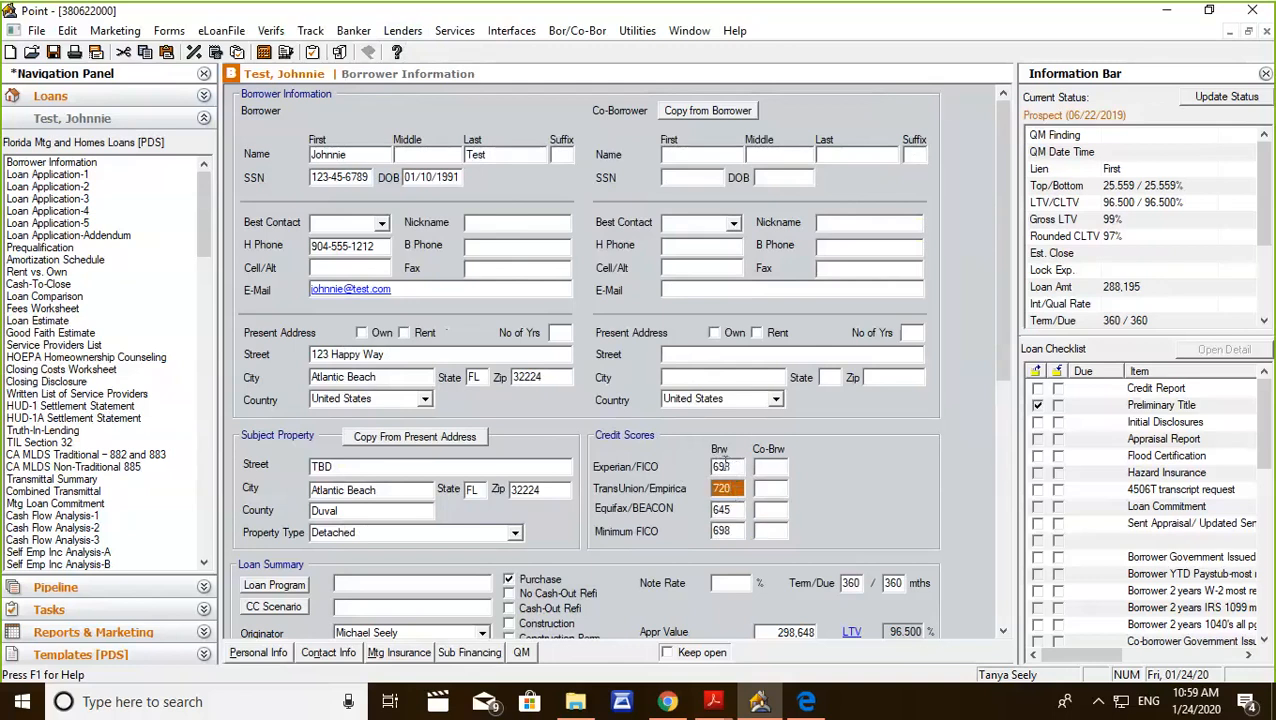
{"action": "left_click", "coordinate": [738, 466]}
{"action": "left_click", "coordinate": [734, 526]}
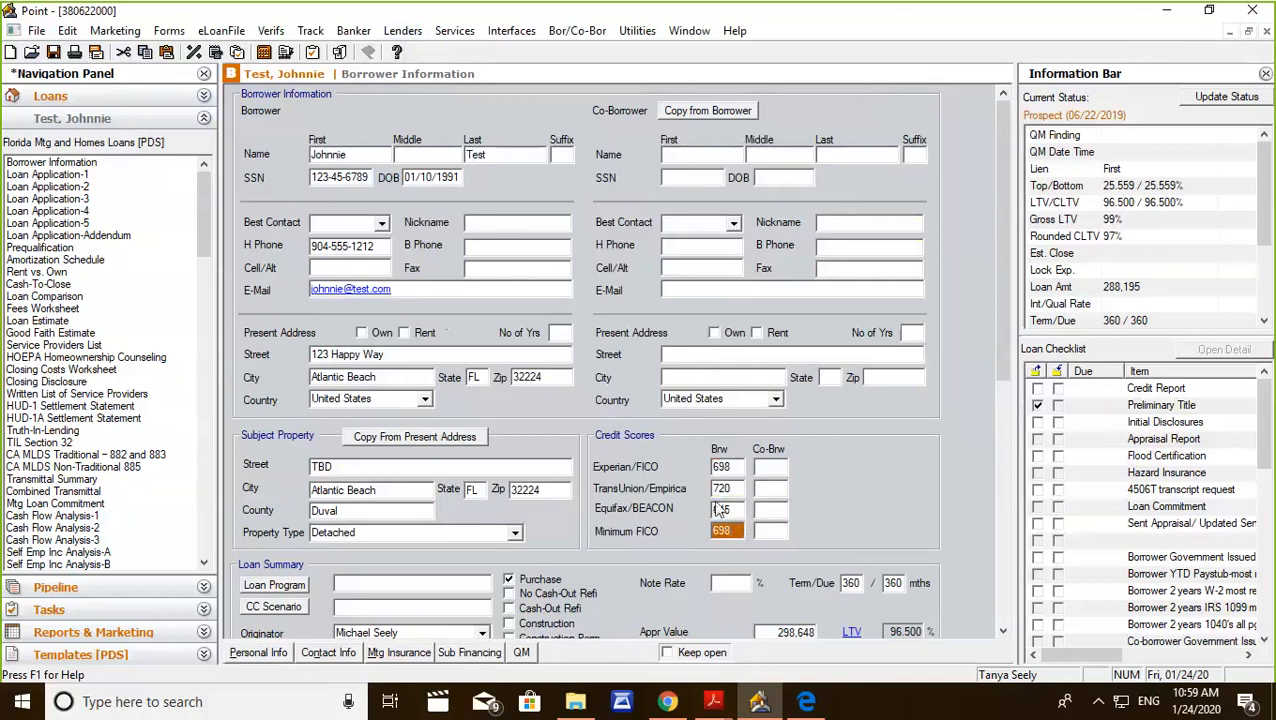
{"action": "scroll", "coordinate": [622, 488], "scroll_direction": "down", "scroll_amount": 5}
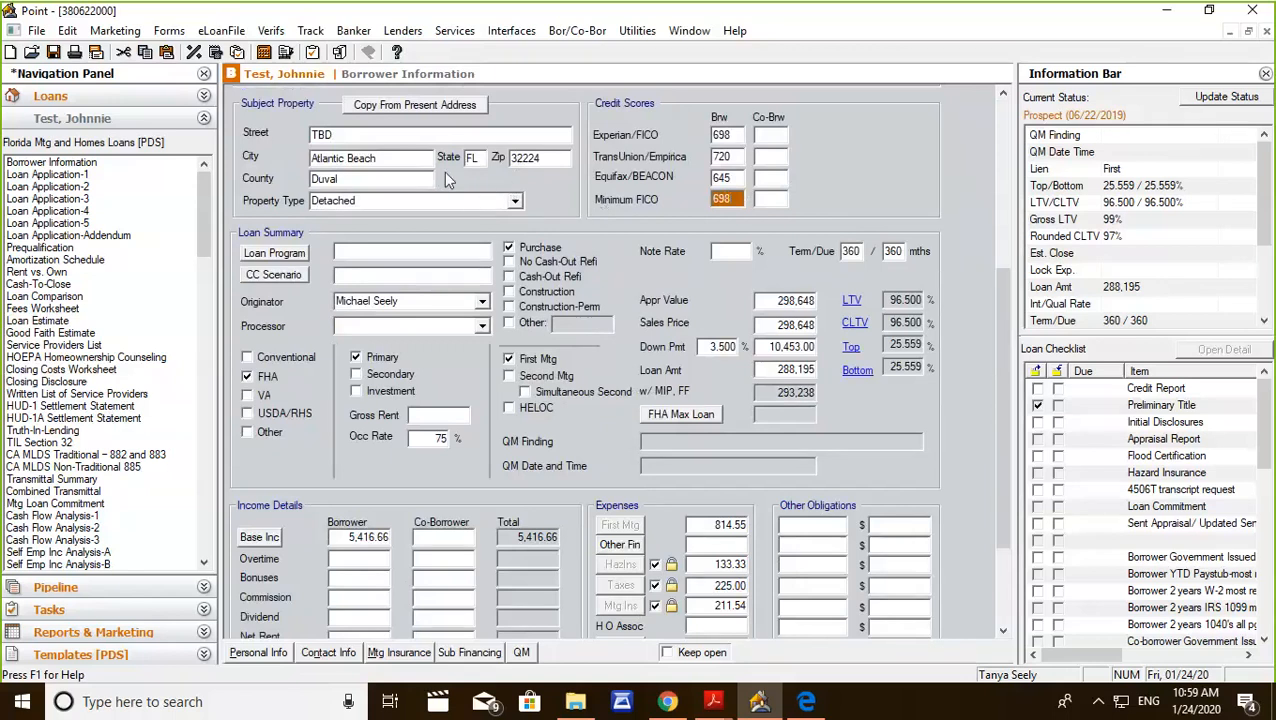
{"action": "left_click", "coordinate": [355, 134]}
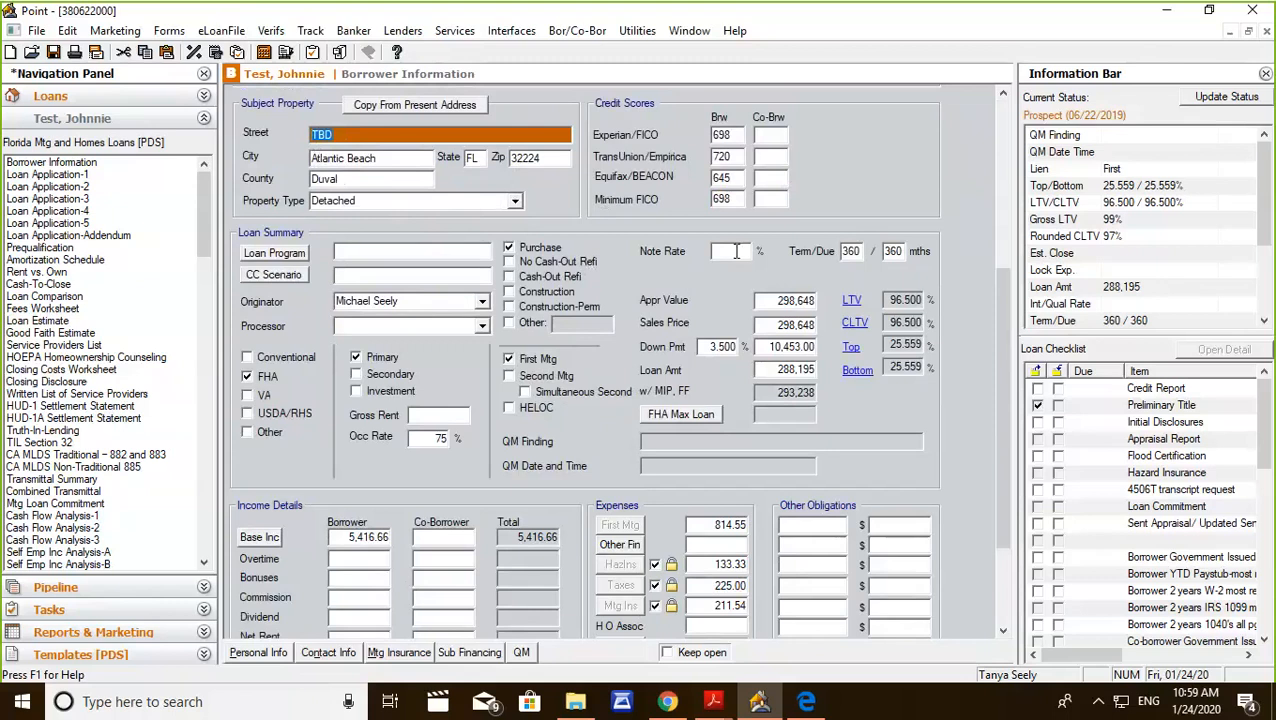
Set both the sales price and the appraised value in the Loan Summary to 250,000.
{"action": "left_click", "coordinate": [762, 325]}
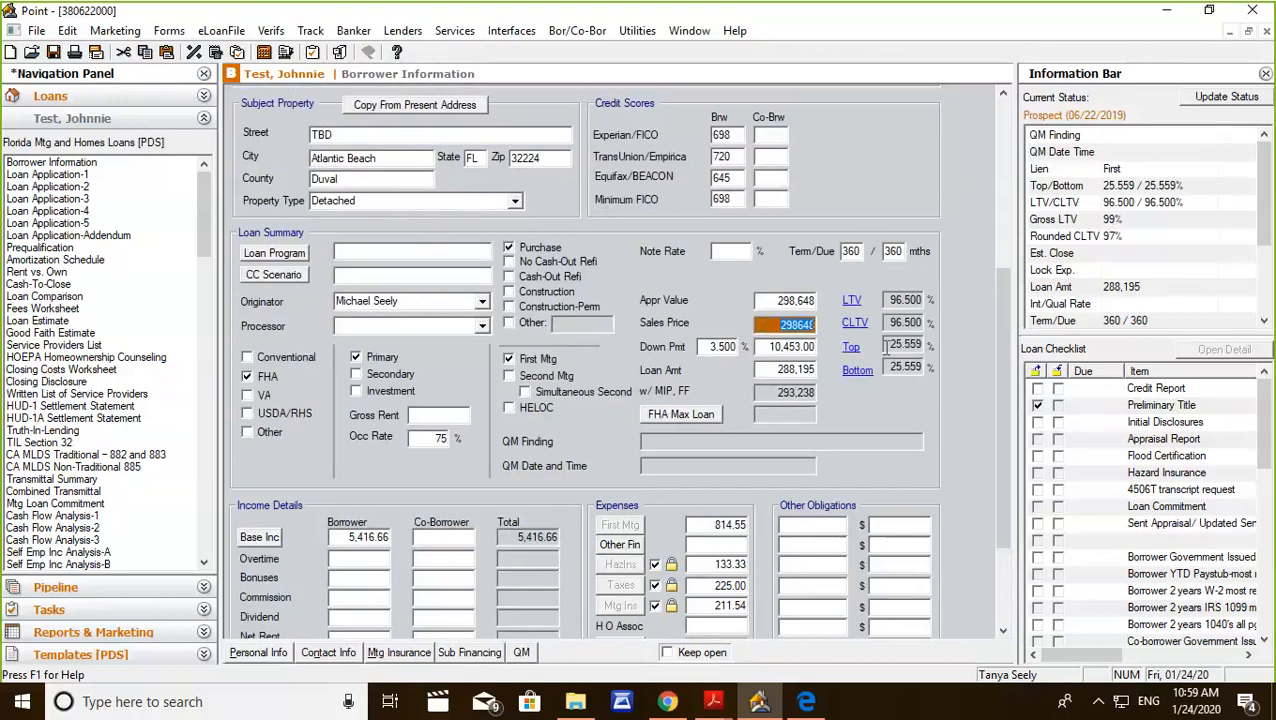
{"action": "type", "text": "250,0000"}
{"action": "key", "text": "Tab"}
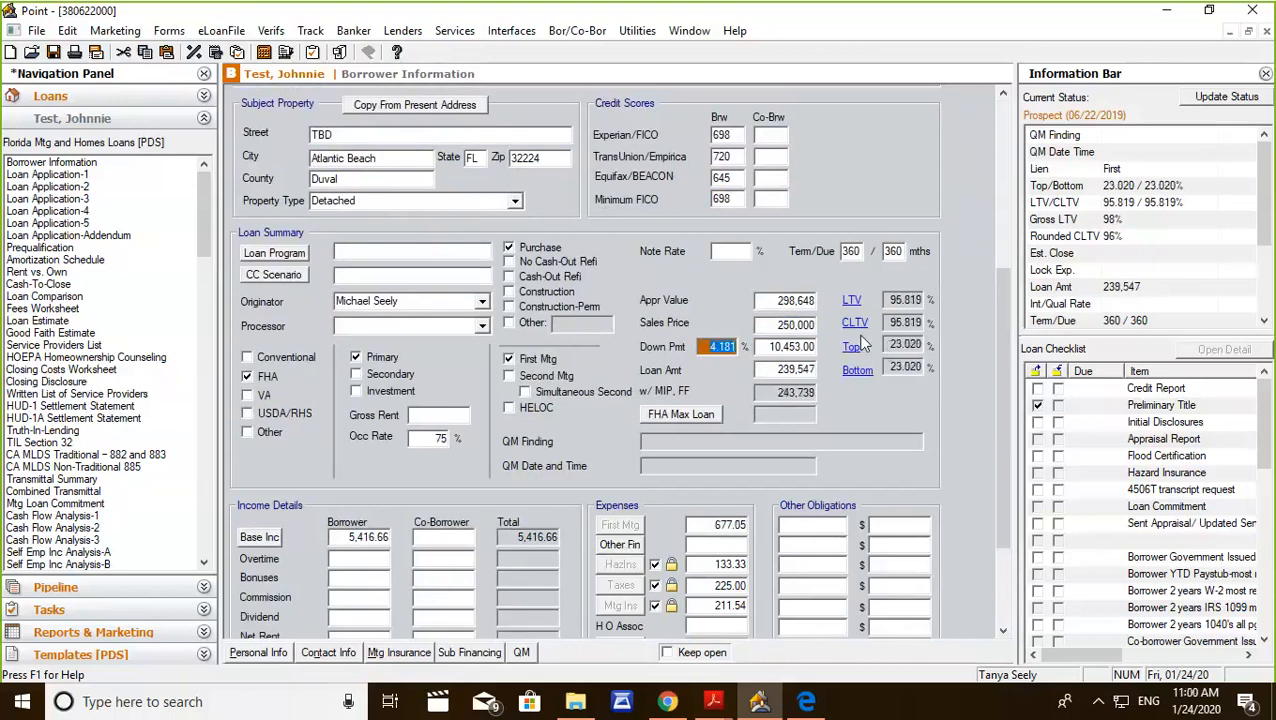
{"action": "left_click", "coordinate": [775, 302]}
{"action": "type", "text": "250000"}
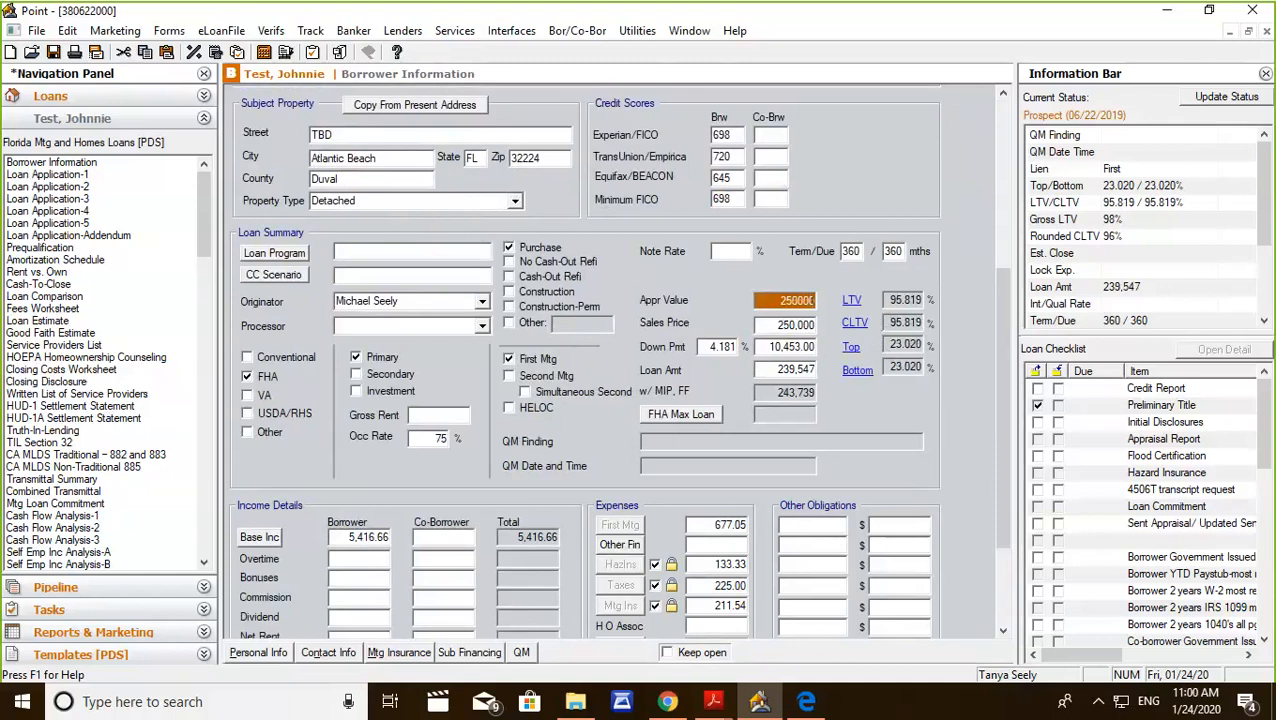
{"action": "key", "text": "Tab"}
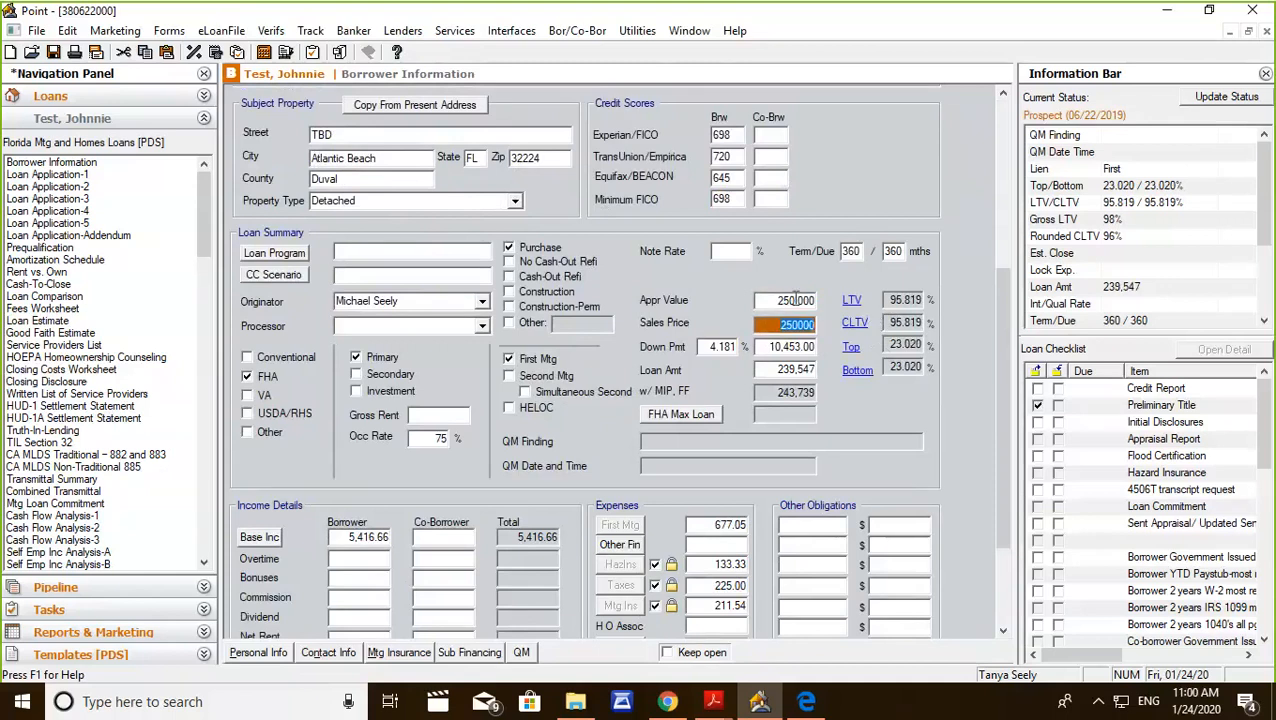
Set the down payment in the Loan Summary to 3.5 percent.
{"action": "left_click", "coordinate": [706, 346]}
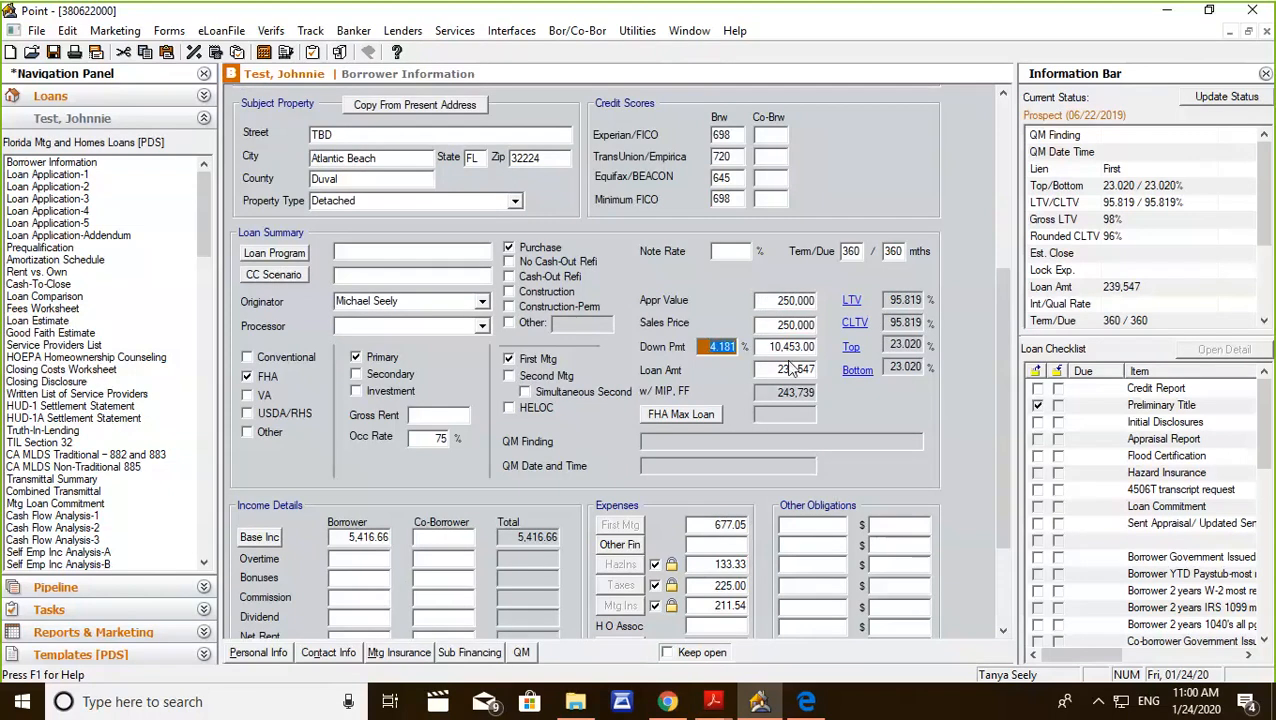
{"action": "type", "text": "3.5"}
{"action": "key", "text": "Tab"}
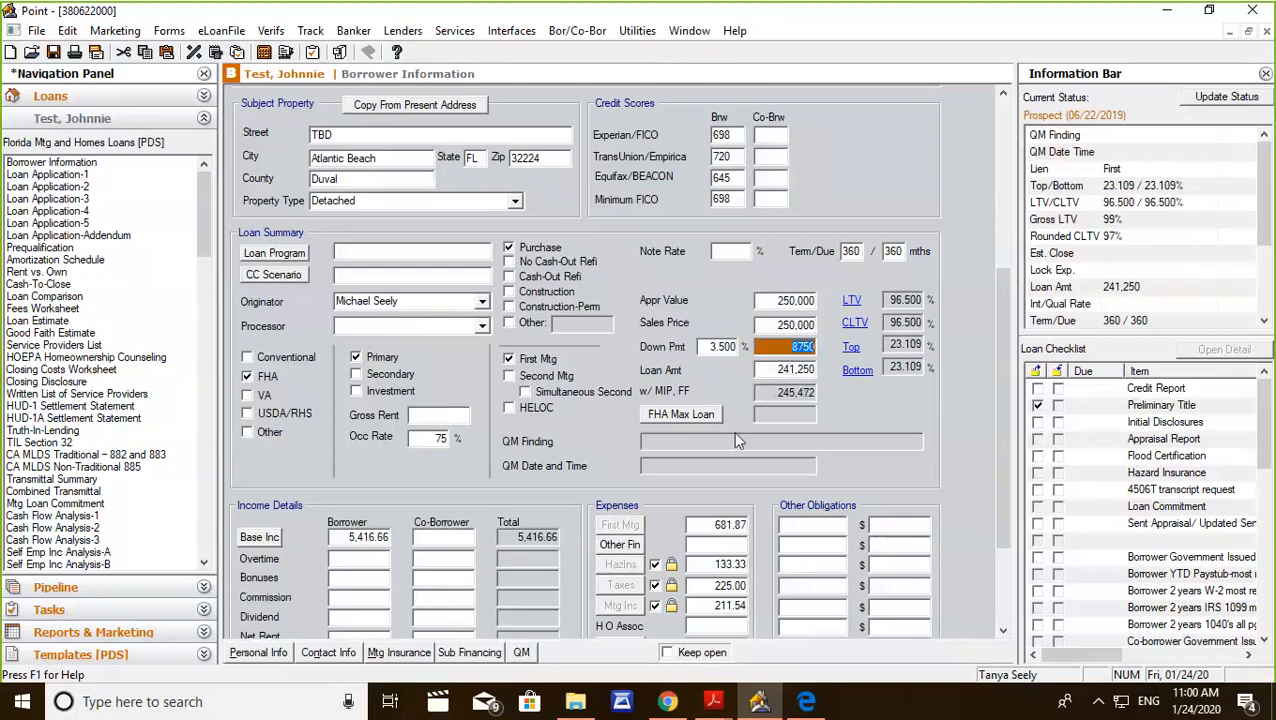
Remove the manual override on the monthly mortgage insurance expense and open its premium details.
{"action": "scroll", "coordinate": [735, 440], "scroll_direction": "down", "scroll_amount": 2}
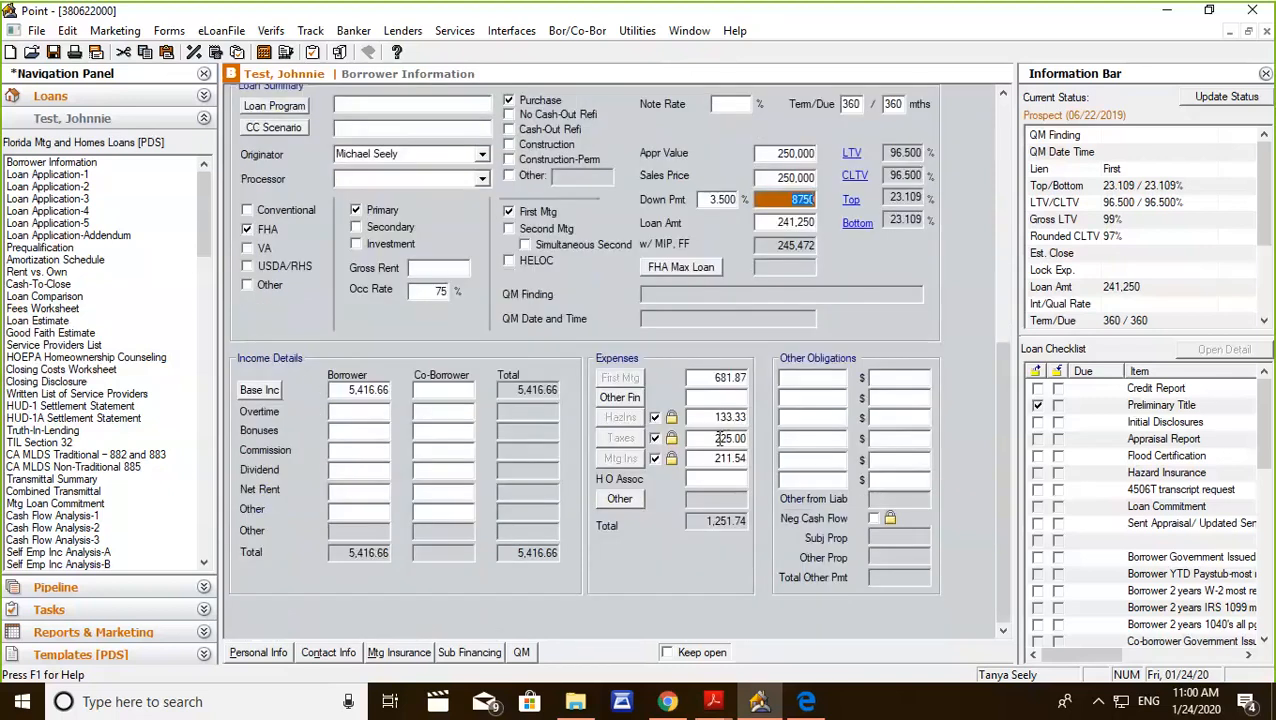
{"action": "left_click", "coordinate": [655, 458]}
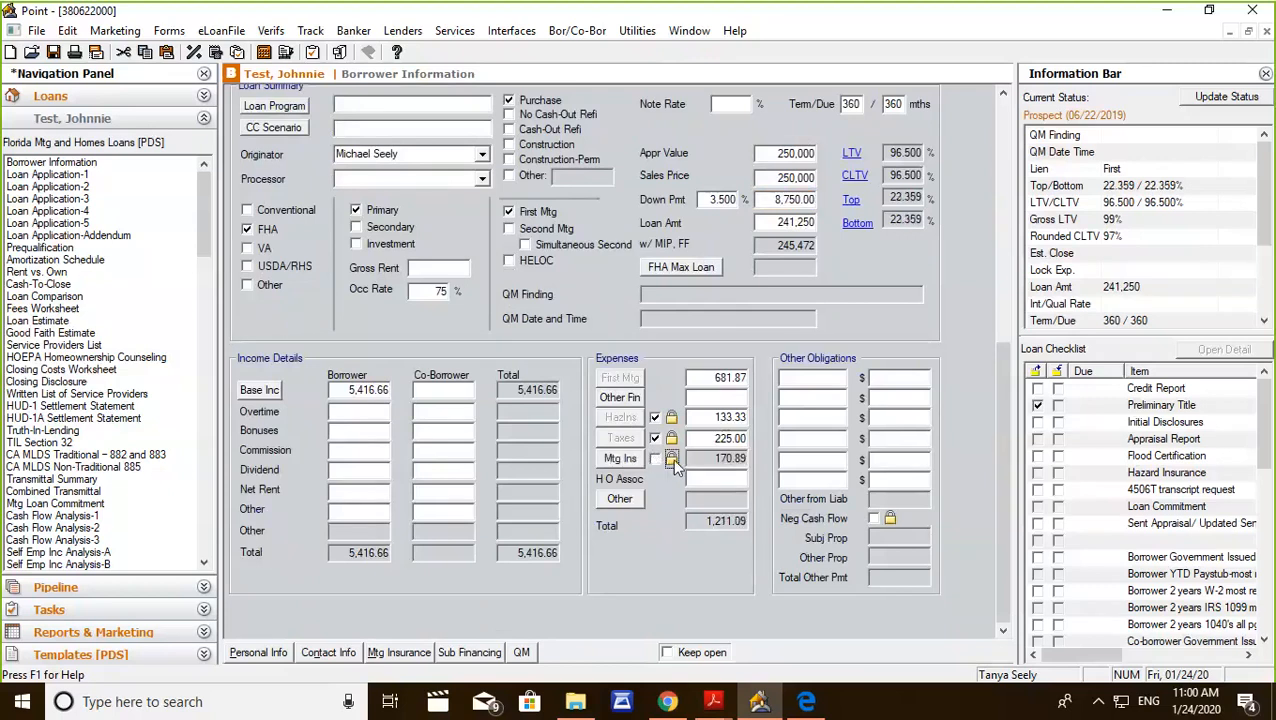
{"action": "left_click", "coordinate": [622, 460]}
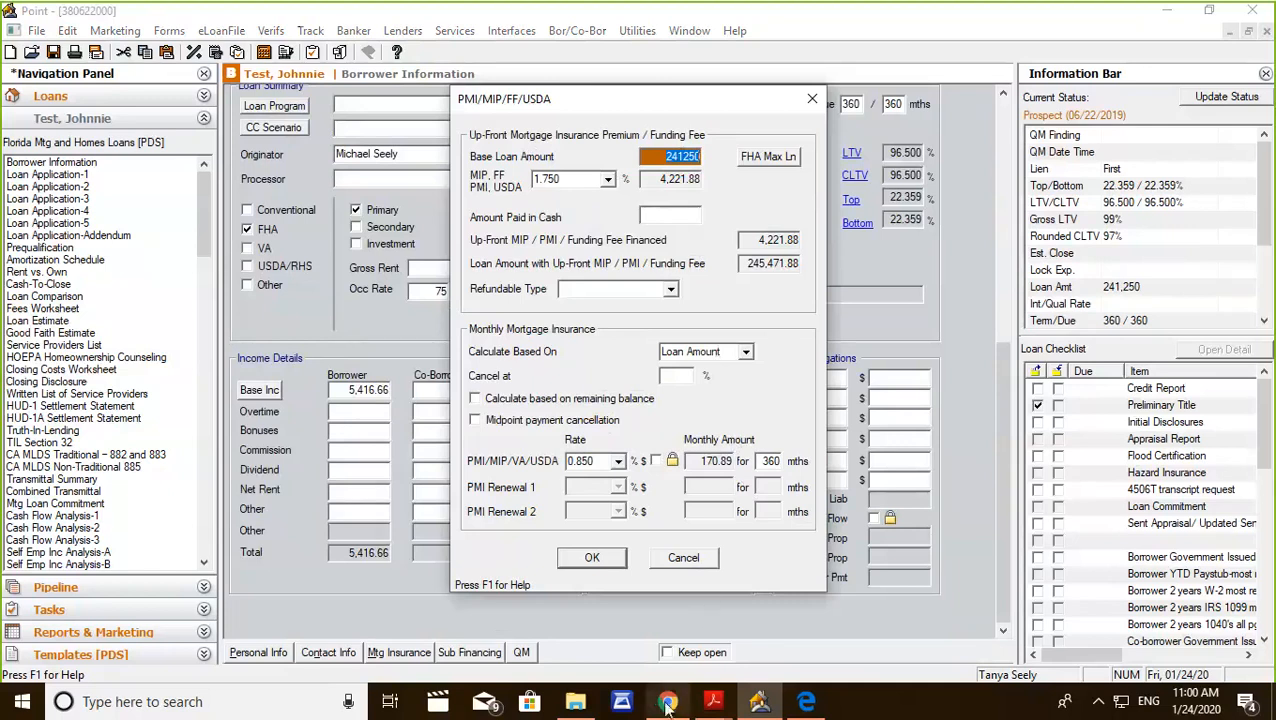
Switch to Chrome, open the FHA MIP Calculations document from the Rejoice Mortgage website and examine the upfront and annual premium rates.
{"action": "mouse_move", "coordinate": [665, 703]}
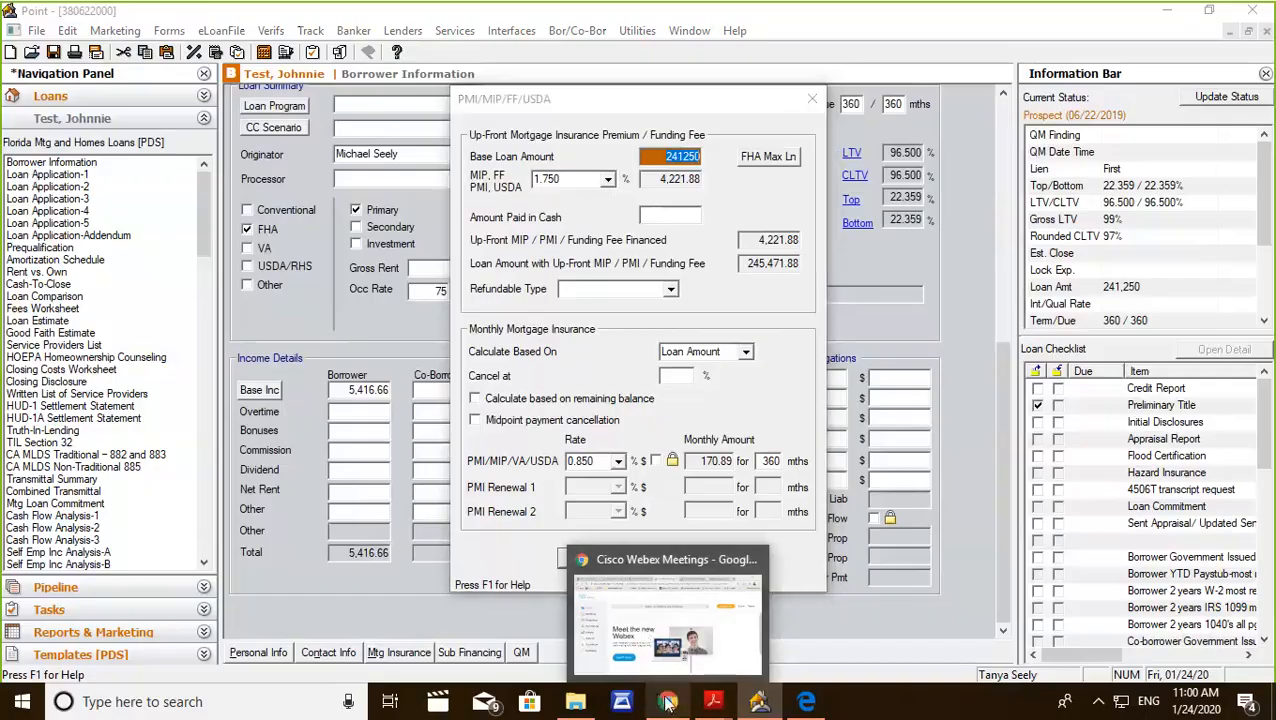
{"action": "left_click", "coordinate": [665, 620]}
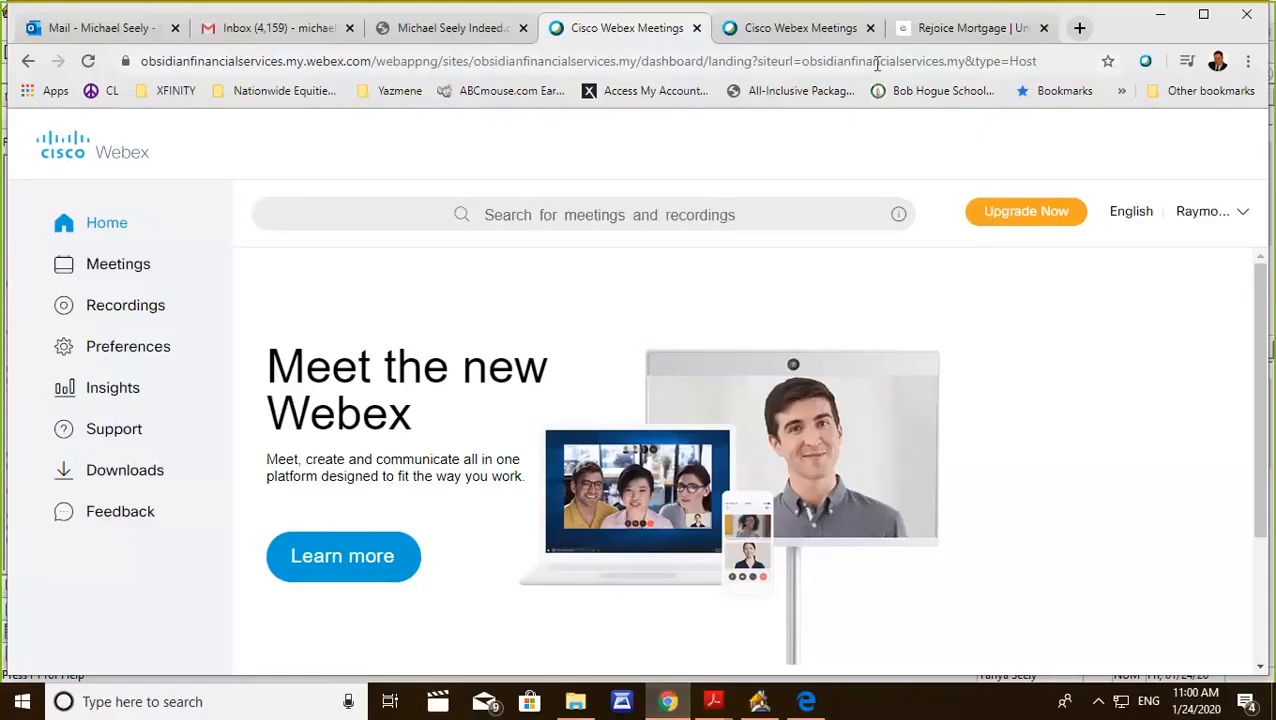
{"action": "left_click", "coordinate": [925, 37]}
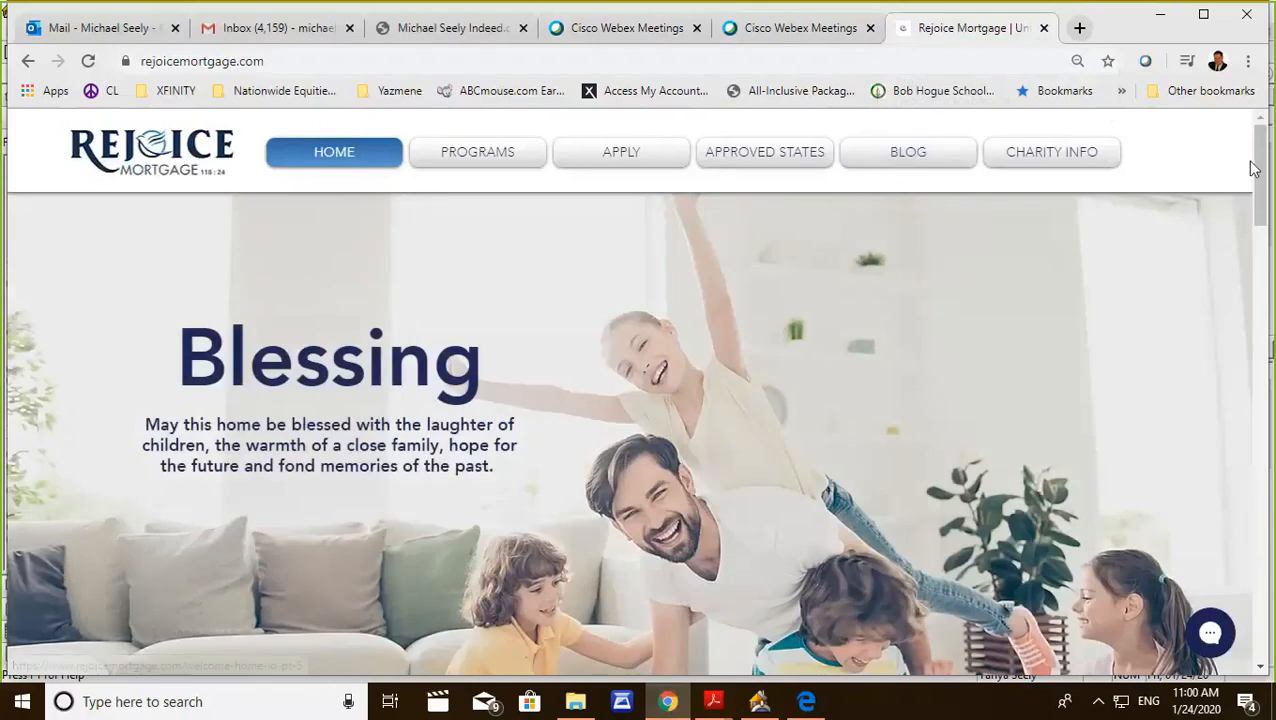
{"action": "left_click_drag", "start_coordinate": [1262, 168], "coordinate": [1264, 608]}
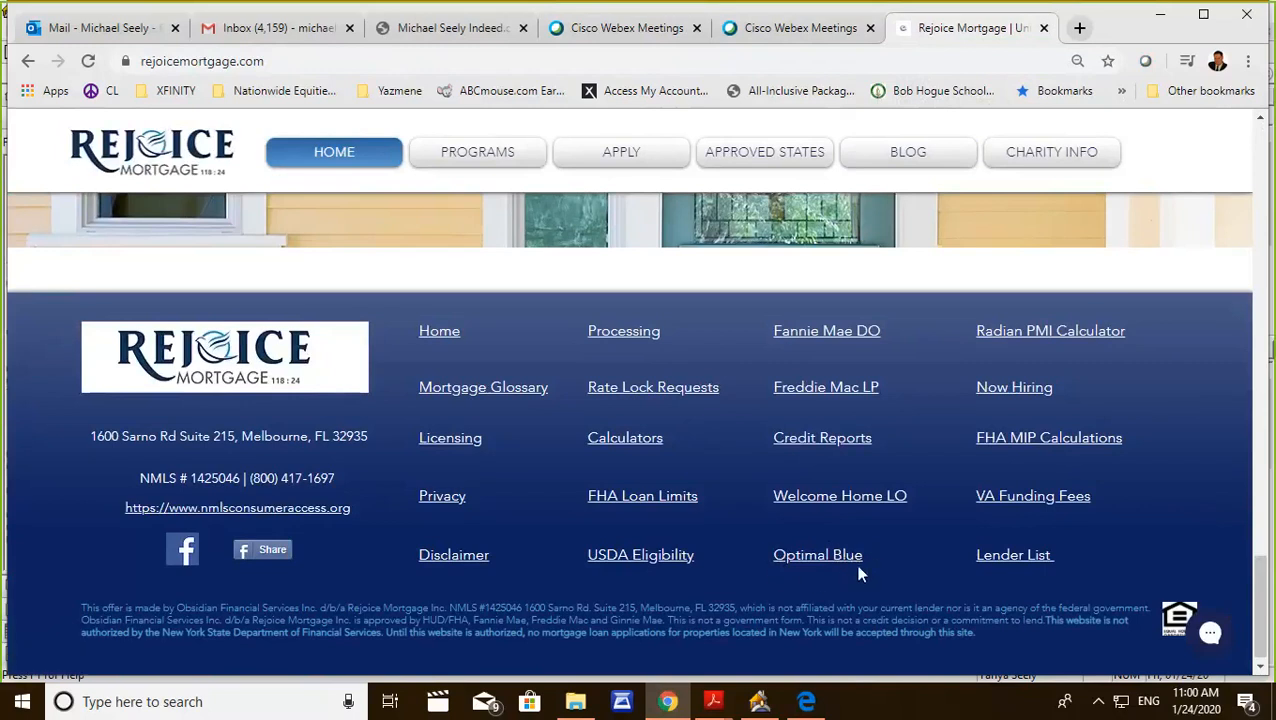
{"action": "left_click", "coordinate": [1020, 442]}
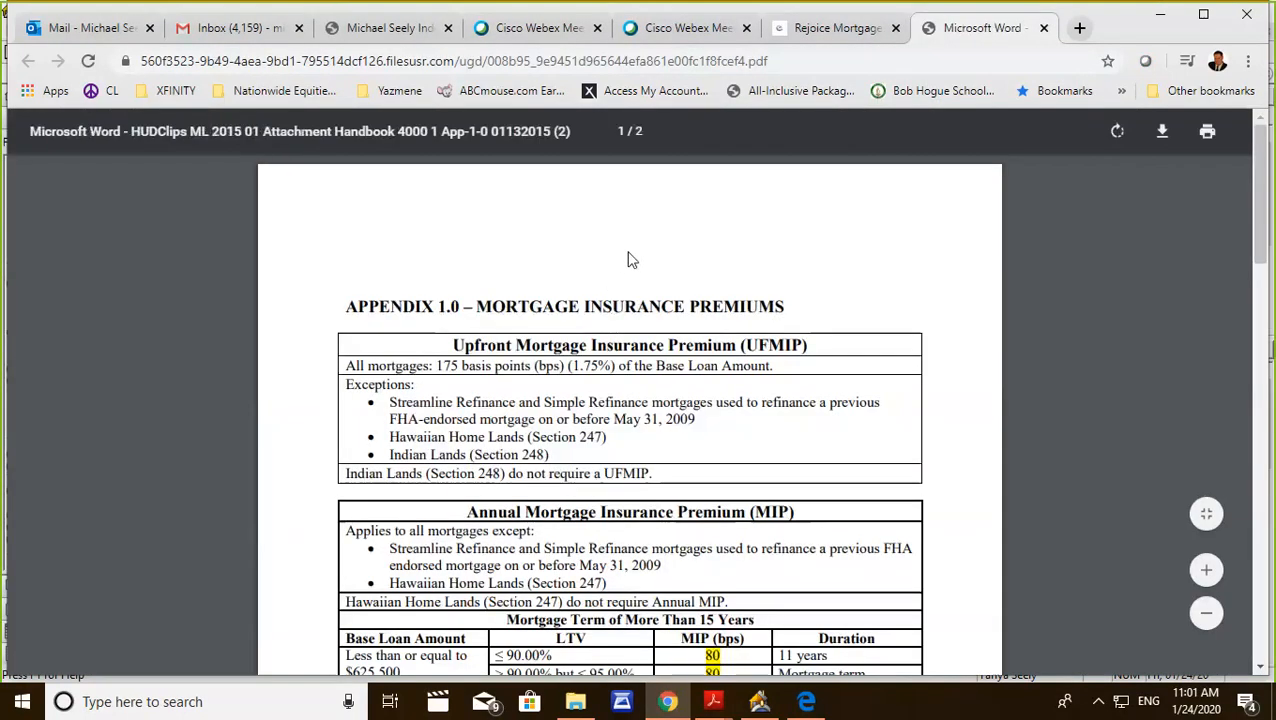
{"action": "scroll", "coordinate": [800, 497], "scroll_direction": "down", "scroll_amount": 3}
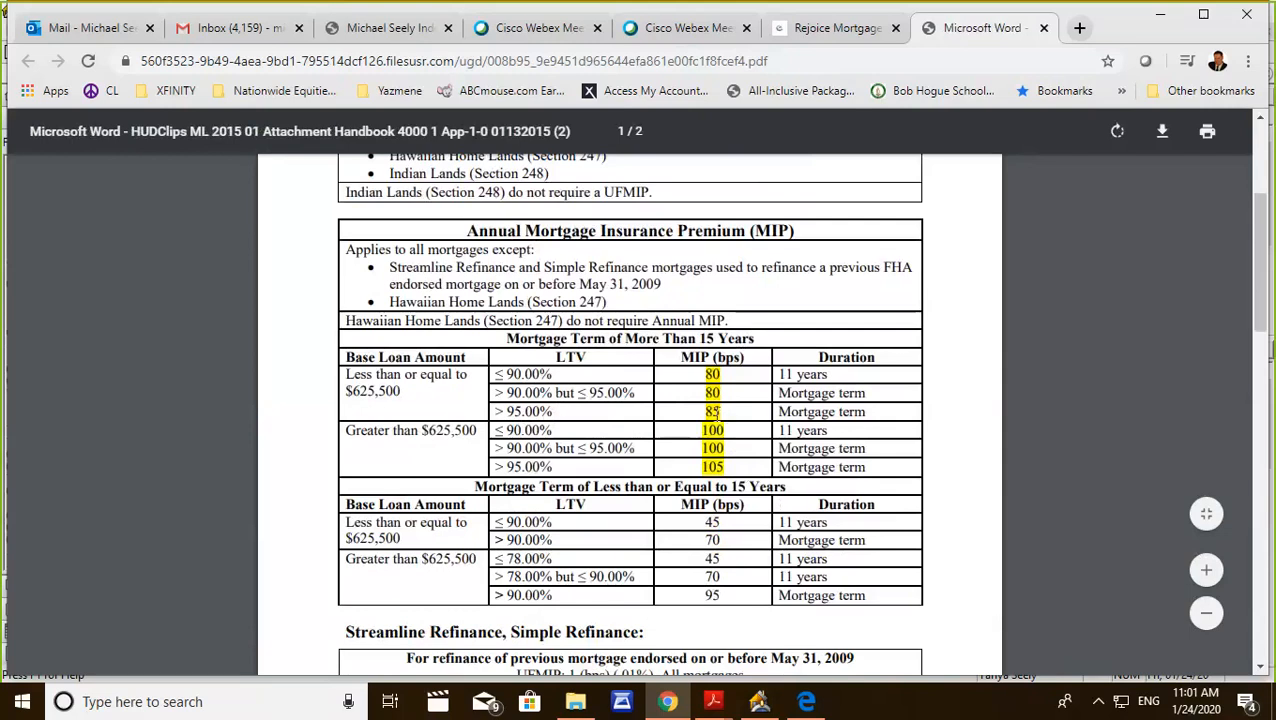
{"action": "scroll", "coordinate": [712, 411], "scroll_direction": "up", "scroll_amount": 3}
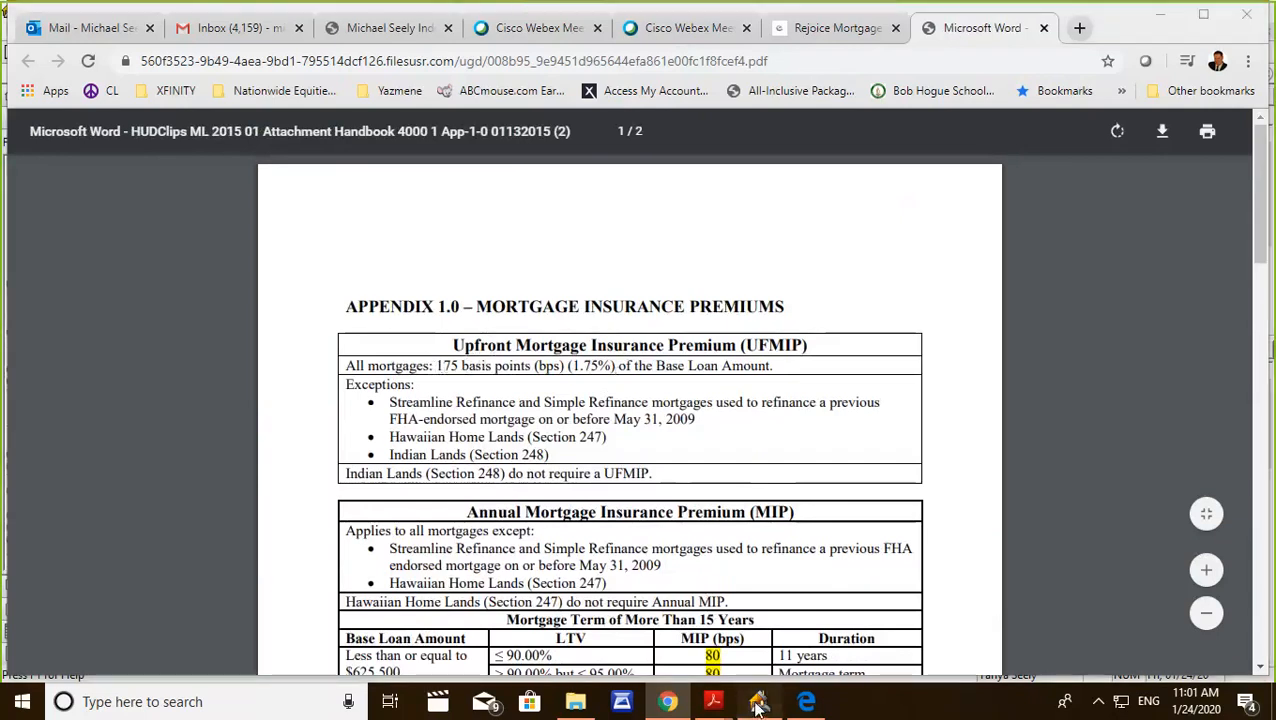
Return to Point, cancel the mortgage insurance details and review the Loan Summary figures.
{"action": "left_click", "coordinate": [743, 670]}
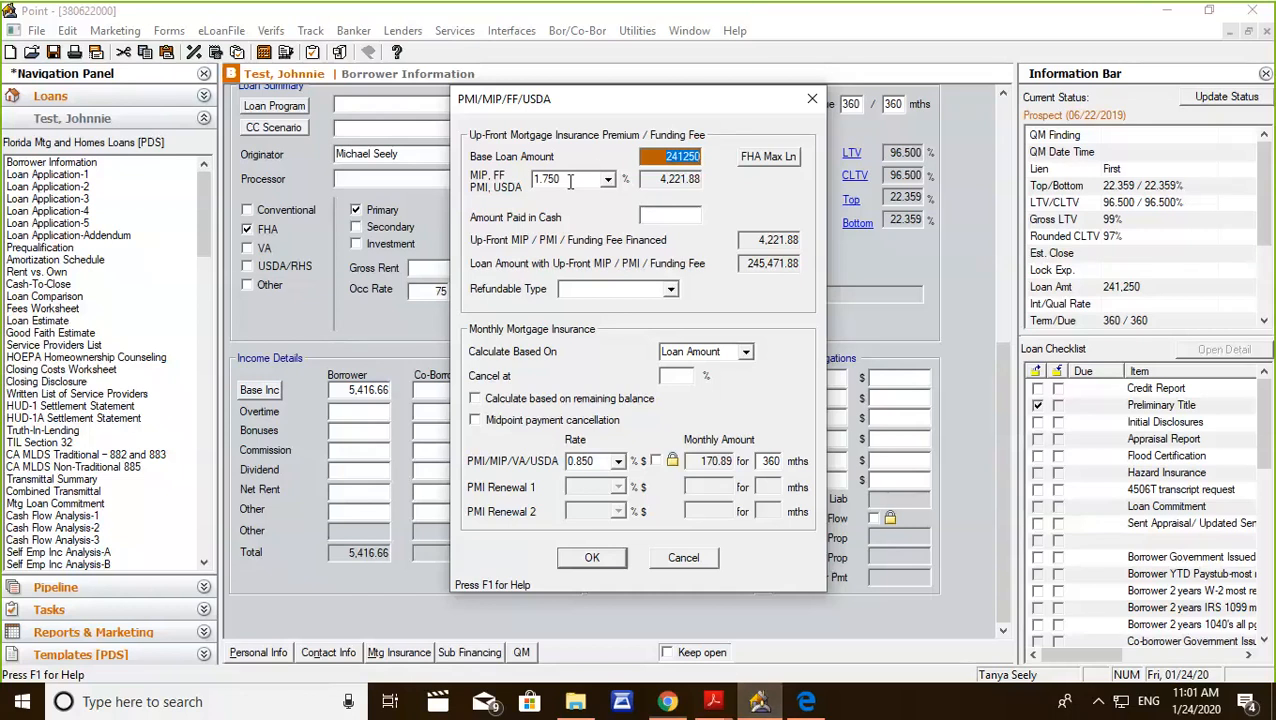
{"action": "left_click", "coordinate": [692, 559]}
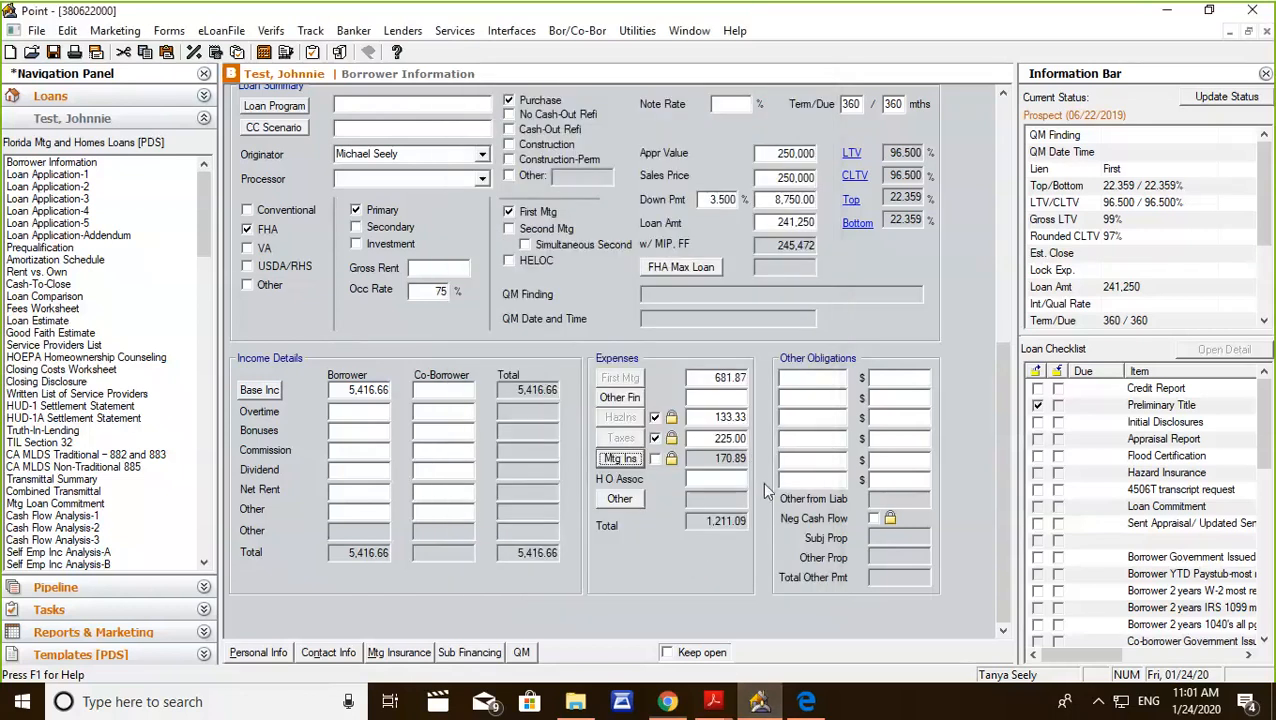
{"action": "scroll", "coordinate": [868, 368], "scroll_direction": "up", "scroll_amount": 5}
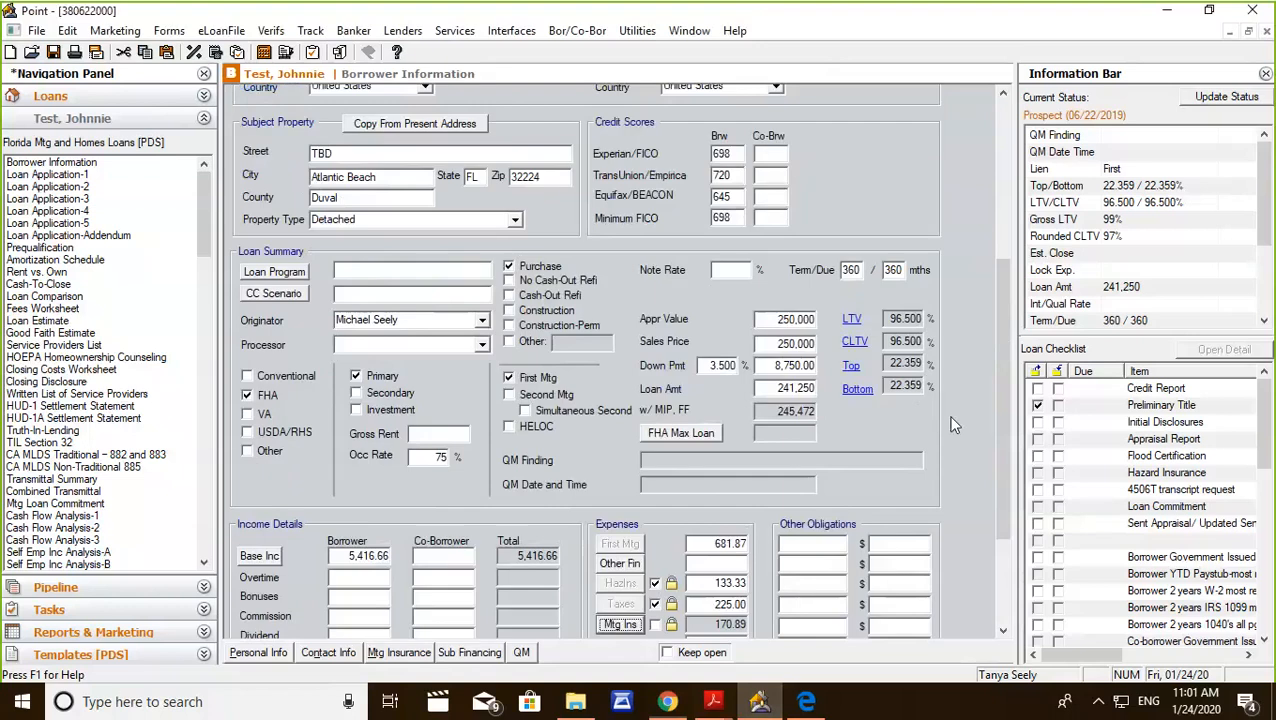
{"action": "scroll", "coordinate": [967, 399], "scroll_direction": "down", "scroll_amount": 4}
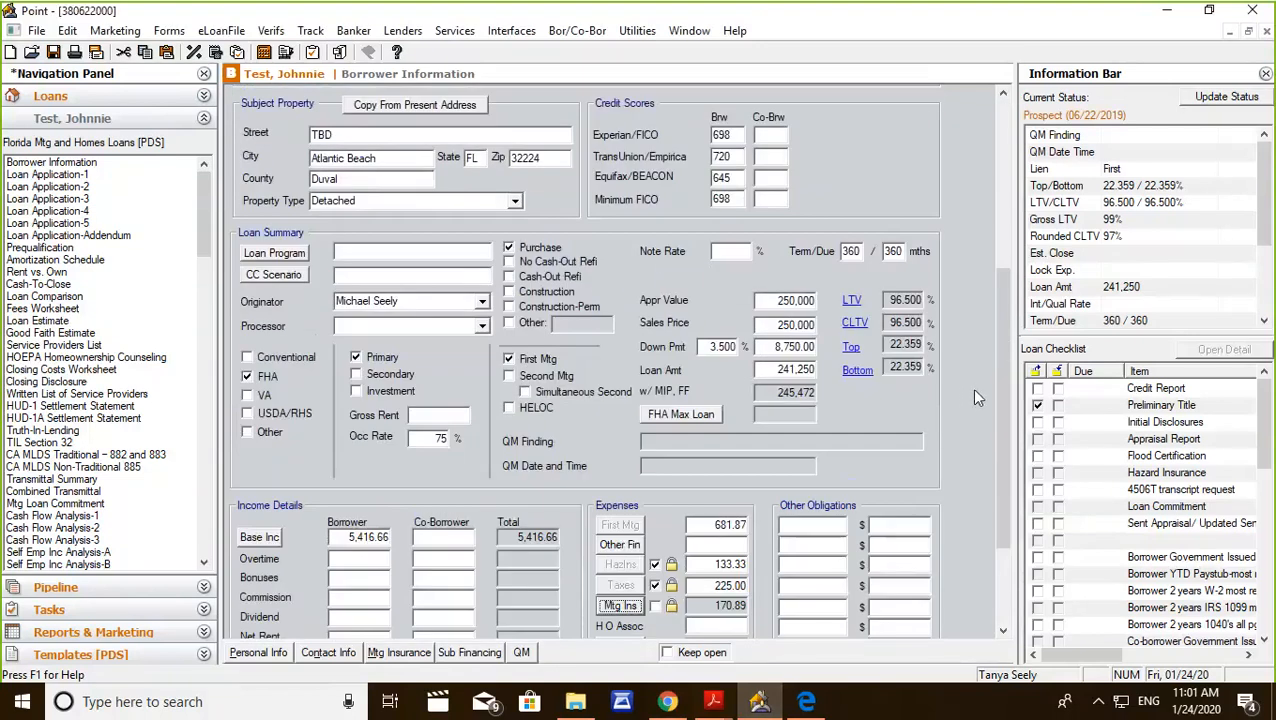
Open page 4 of the loan application and check the available originators, keeping the current selection.
{"action": "left_click", "coordinate": [72, 211]}
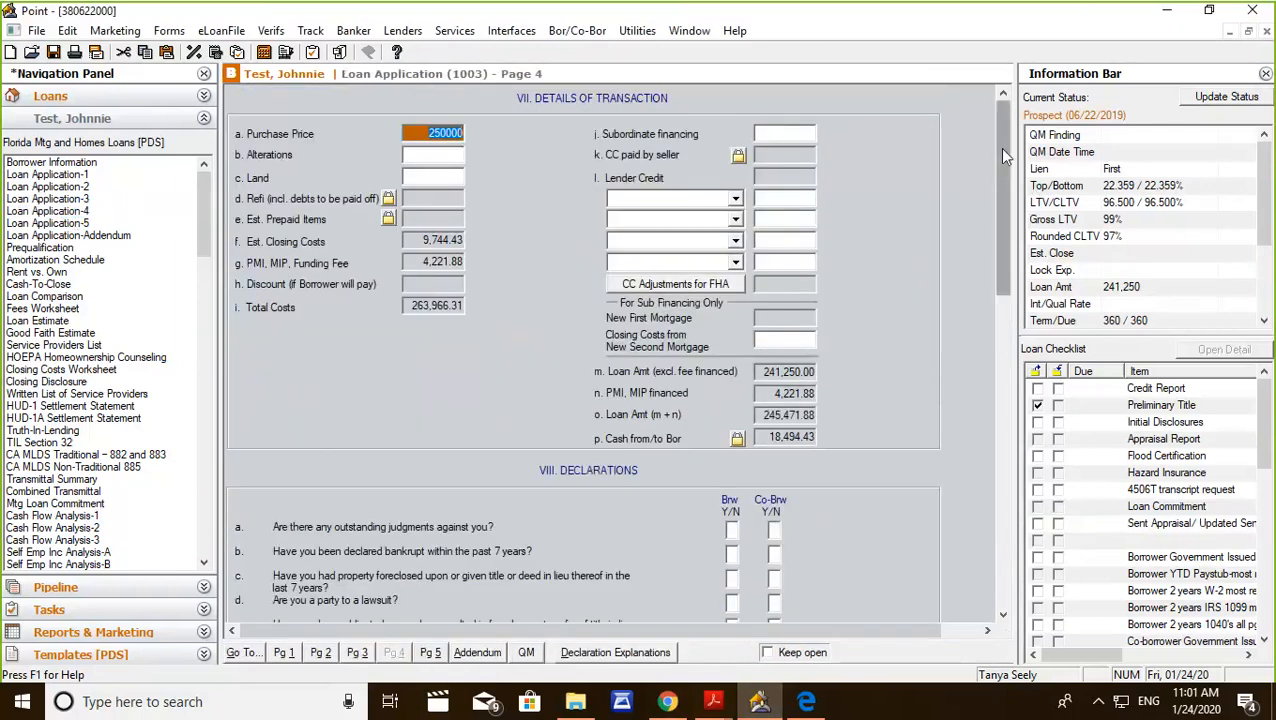
{"action": "left_click_drag", "start_coordinate": [1004, 155], "coordinate": [1020, 472]}
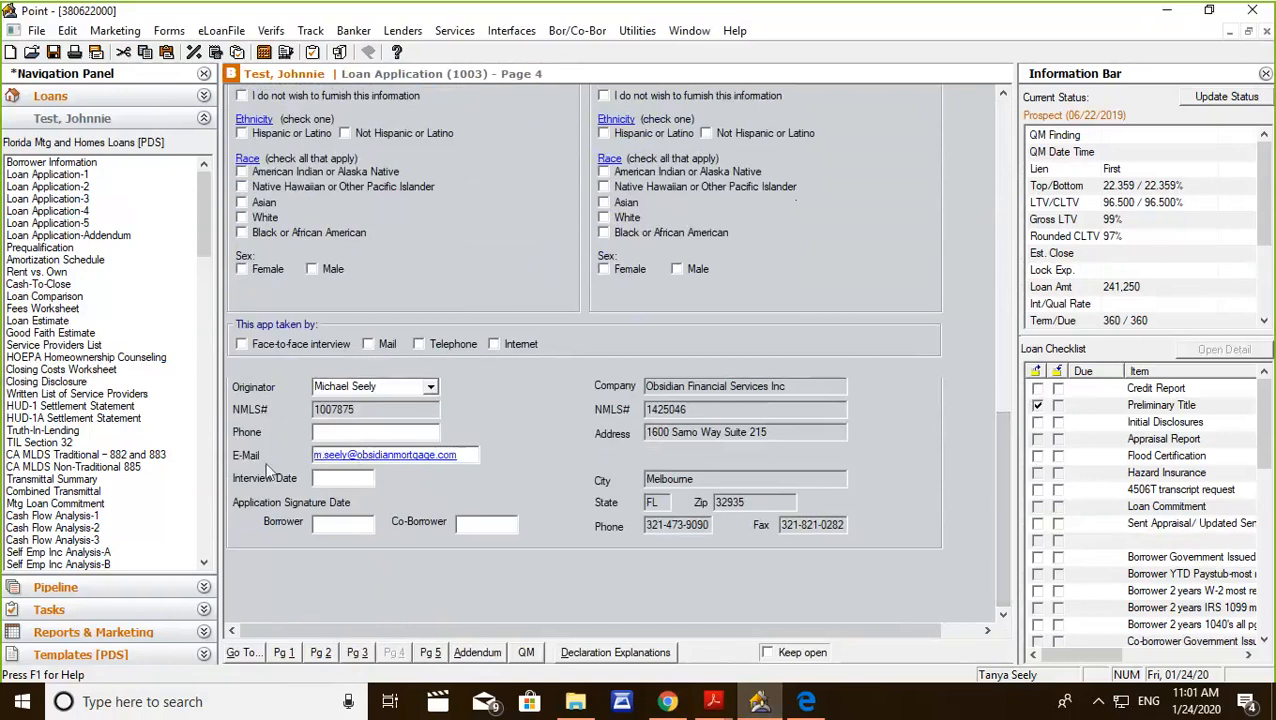
{"action": "left_click", "coordinate": [431, 387]}
{"action": "left_click_drag", "start_coordinate": [437, 446], "coordinate": [432, 464]}
{"action": "left_click", "coordinate": [466, 385]}
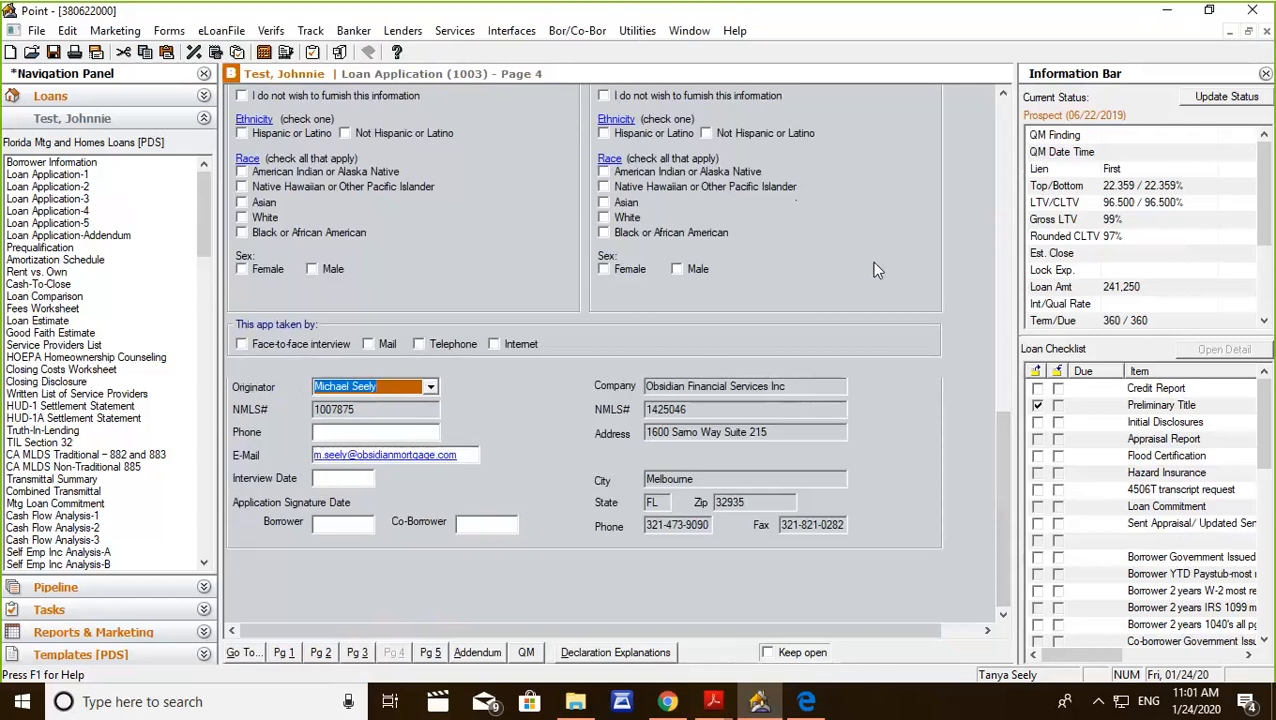
Open the Originator dropdown list setup to maintain the available loan originators.
{"action": "scroll", "coordinate": [880, 222], "scroll_direction": "up", "scroll_amount": 3}
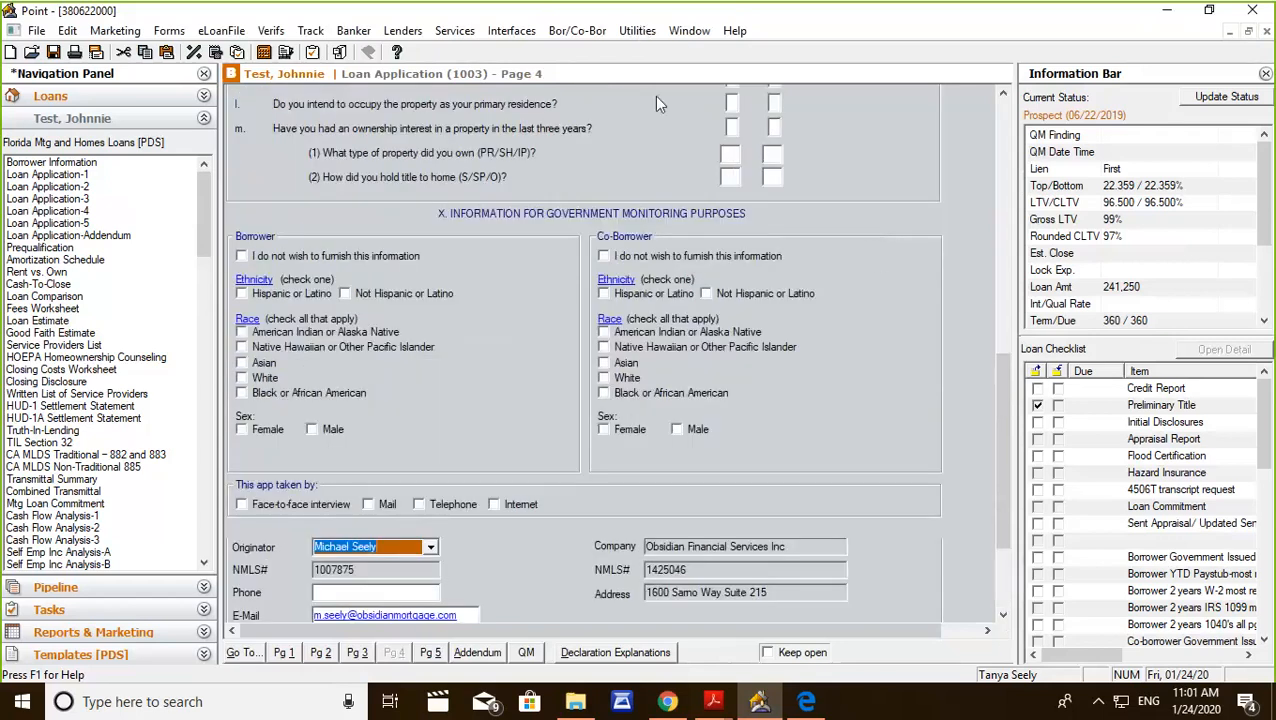
{"action": "left_click", "coordinate": [636, 31]}
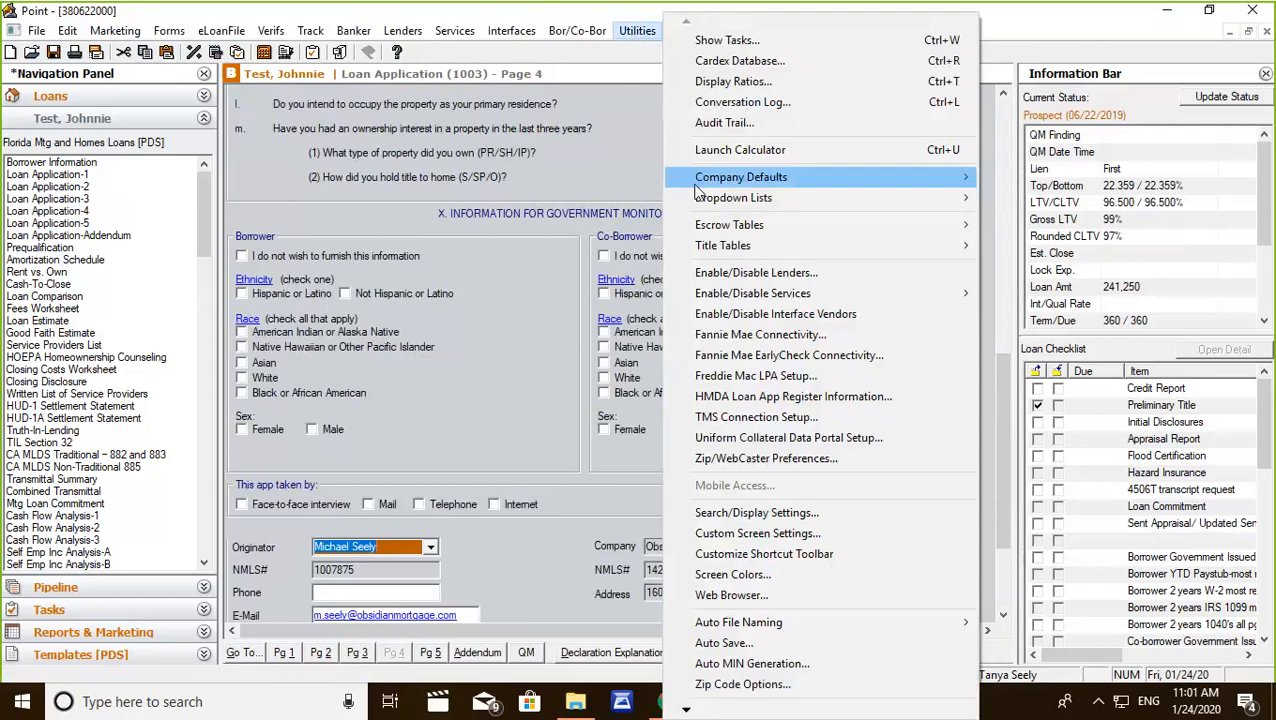
{"action": "mouse_move", "coordinate": [705, 202]}
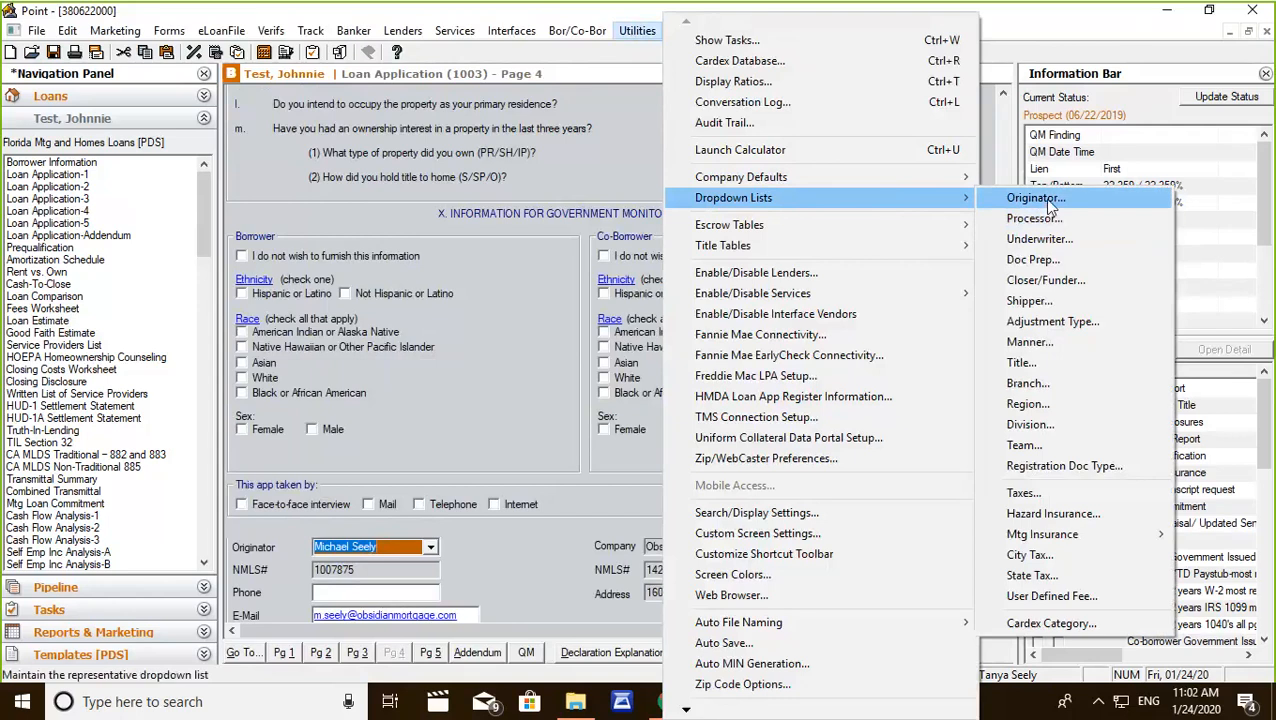
{"action": "left_click", "coordinate": [1028, 199]}
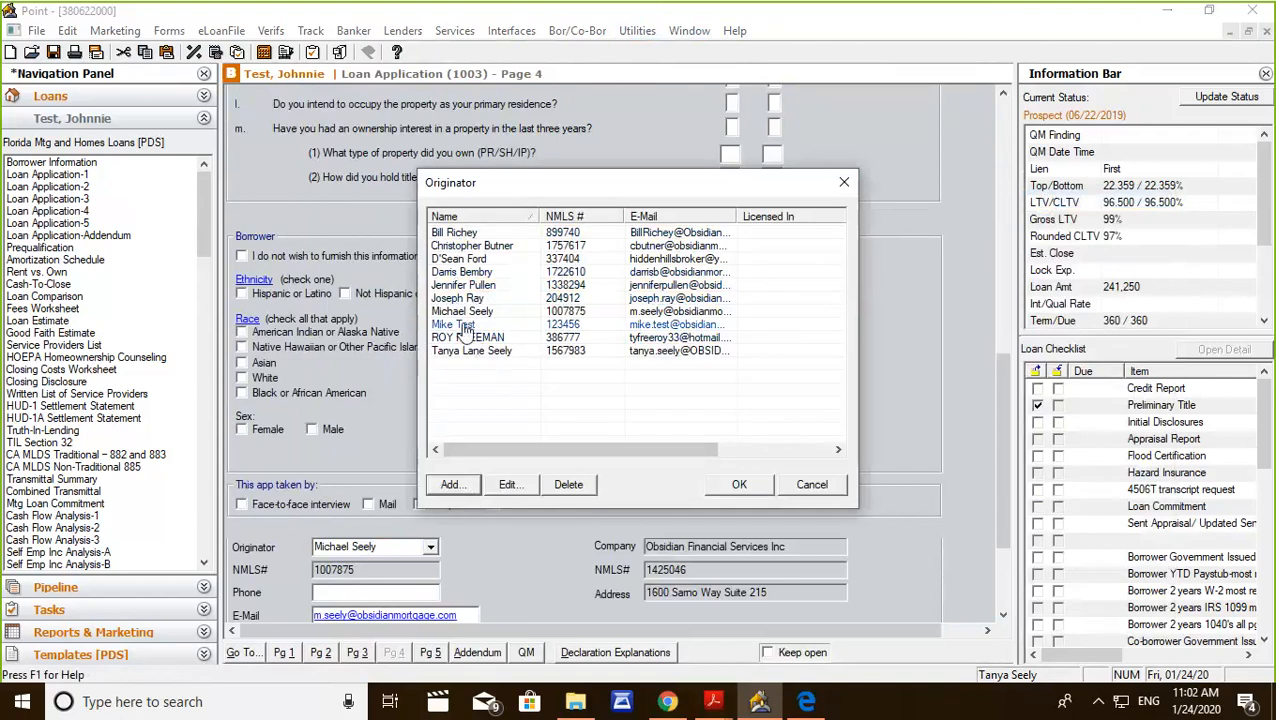
Add an originator with the originator's full name and NMLS number, leaving the e-mail and state licenses blank, and save the list.
{"action": "left_click", "coordinate": [451, 486]}
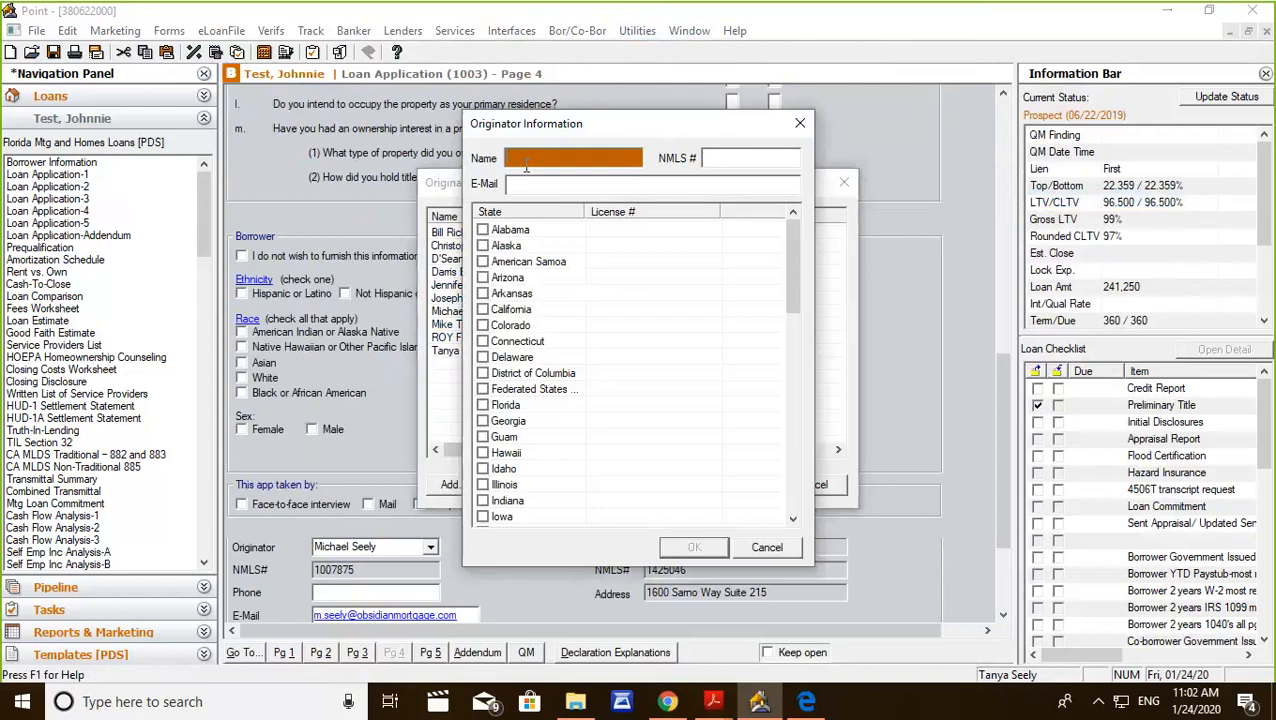
{"action": "type", "text": "Mike Test"}
{"action": "left_click", "coordinate": [710, 157]}
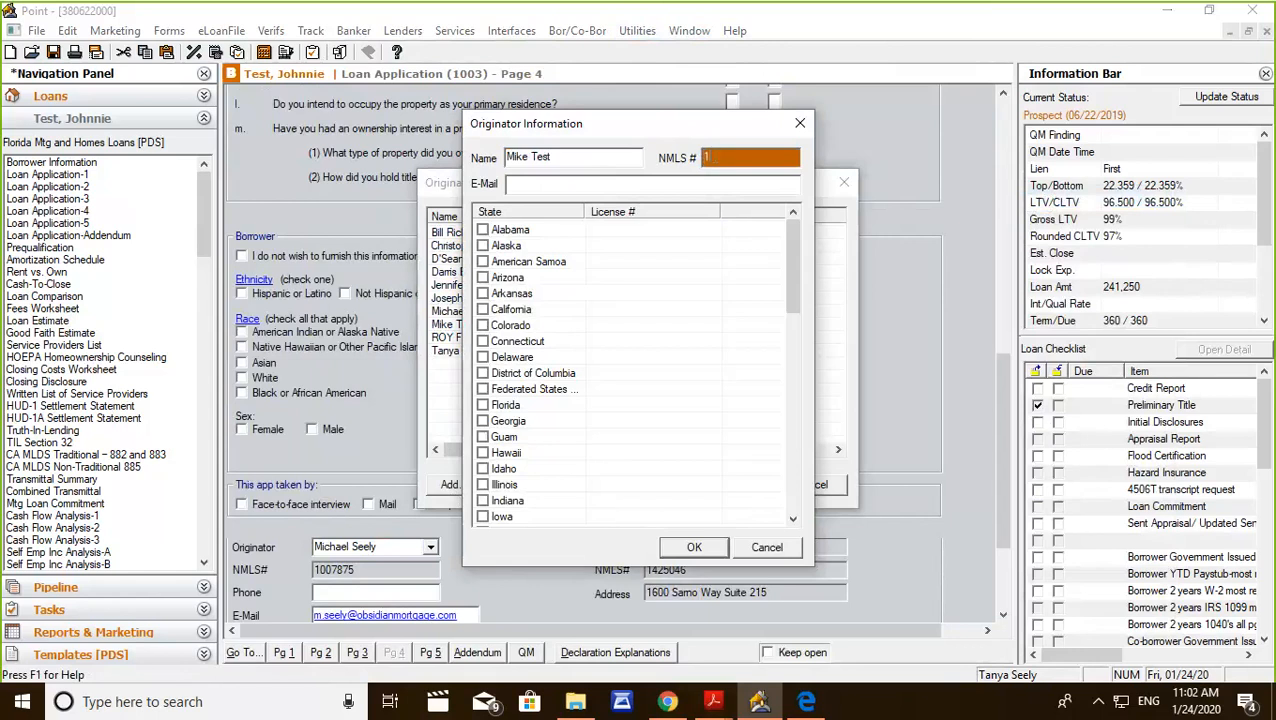
{"action": "left_click", "coordinate": [594, 183]}
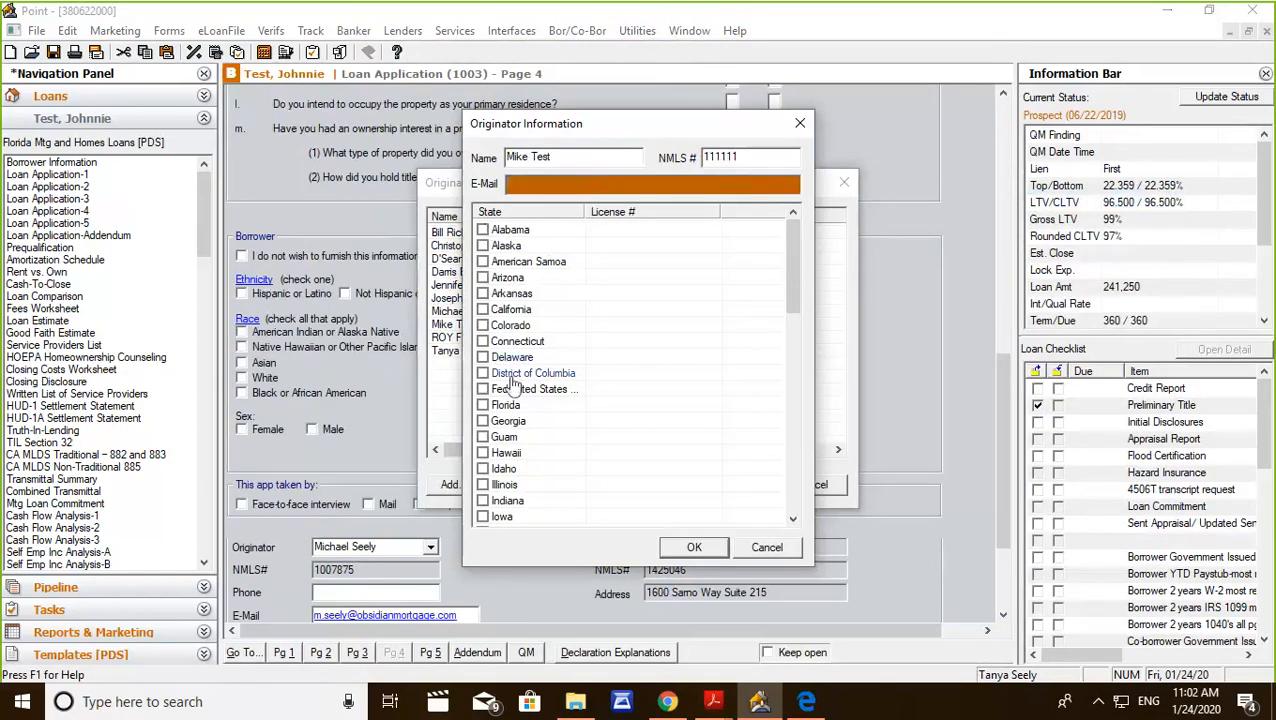
{"action": "scroll", "coordinate": [725, 305], "scroll_direction": "down", "scroll_amount": 3}
{"action": "scroll", "coordinate": [731, 305], "scroll_direction": "down", "scroll_amount": 7}
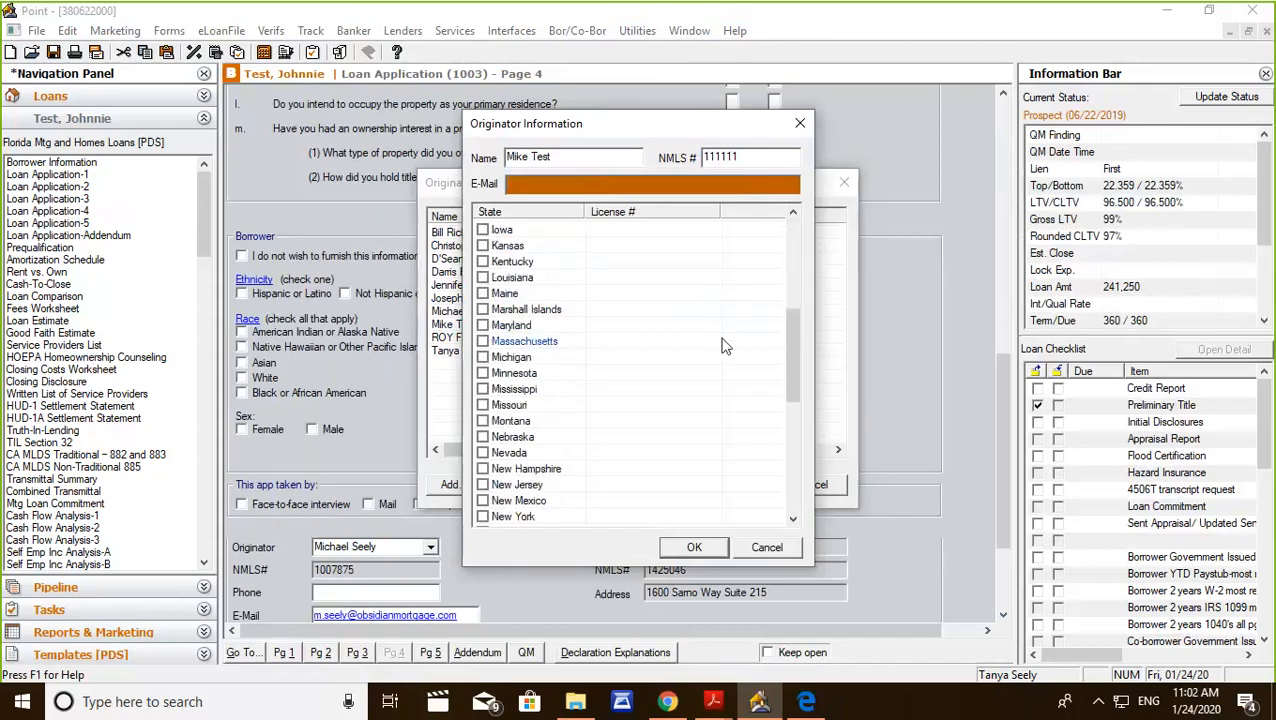
{"action": "scroll", "coordinate": [694, 398], "scroll_direction": "up", "scroll_amount": 8}
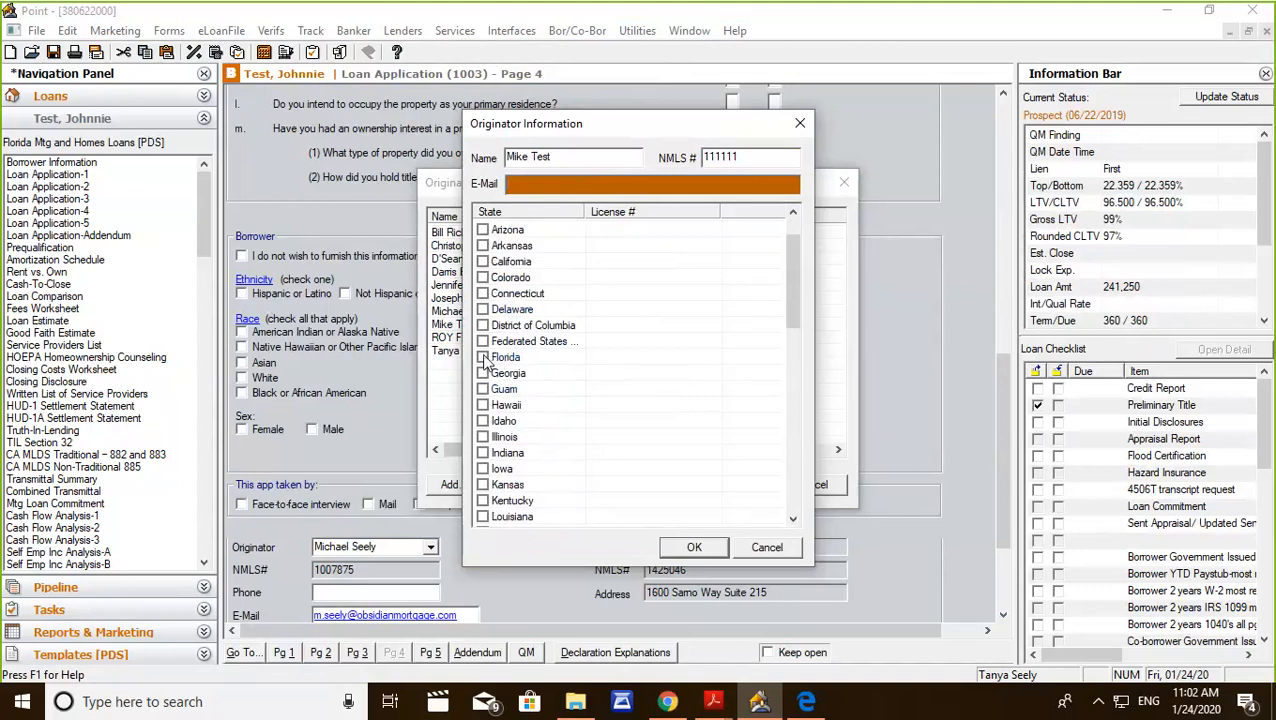
{"action": "left_click", "coordinate": [694, 547]}
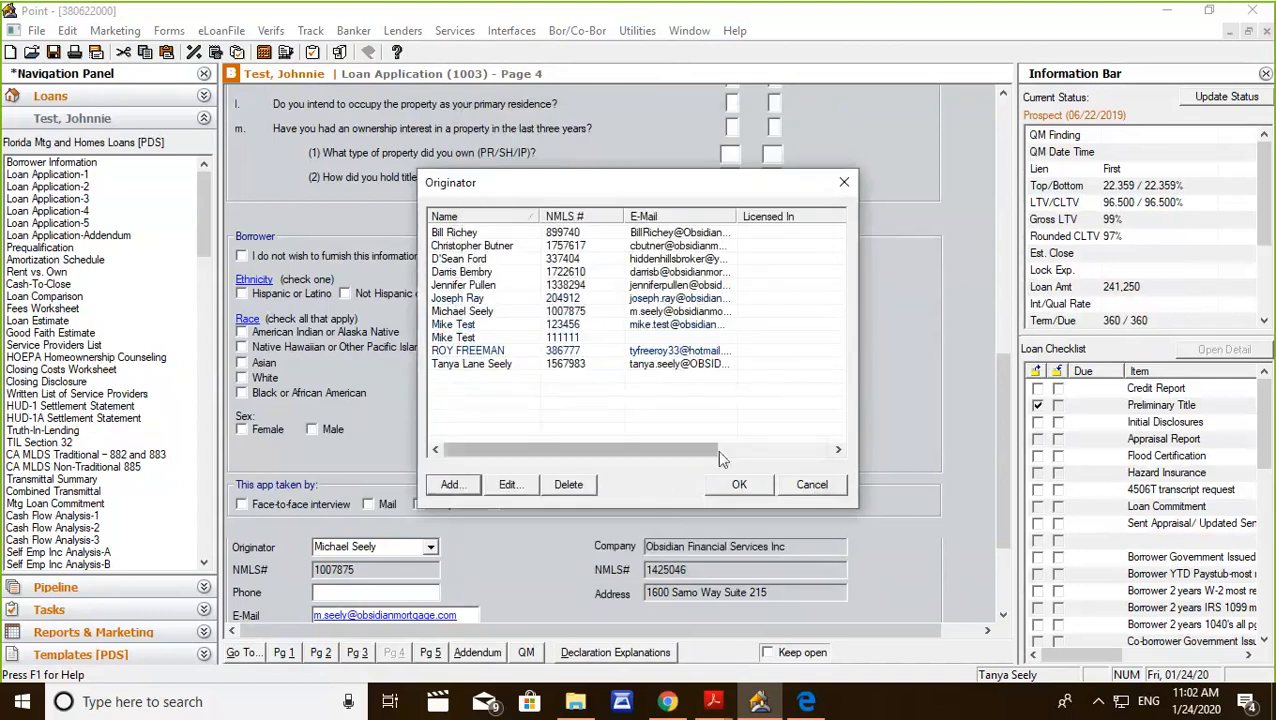
{"action": "left_click", "coordinate": [740, 485]}
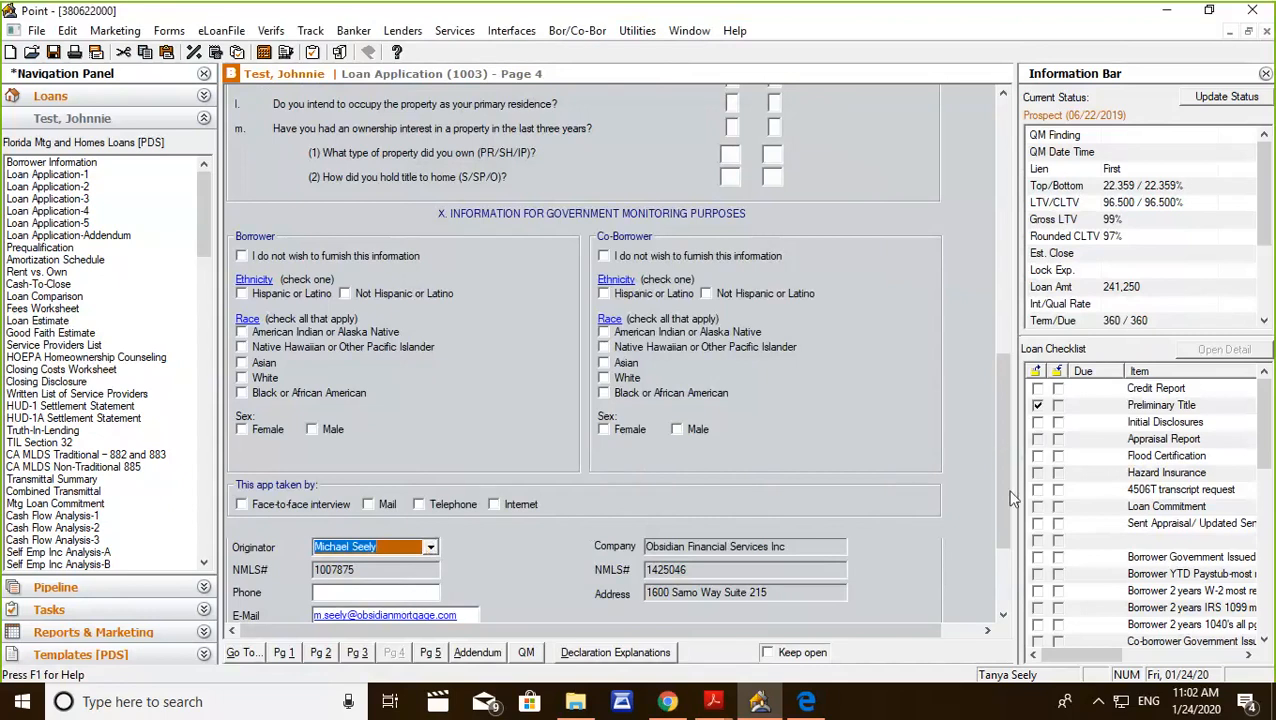
Assign the newly added originator to the loan application on page 4.
{"action": "left_click", "coordinate": [367, 592]}
{"action": "left_click", "coordinate": [430, 387]}
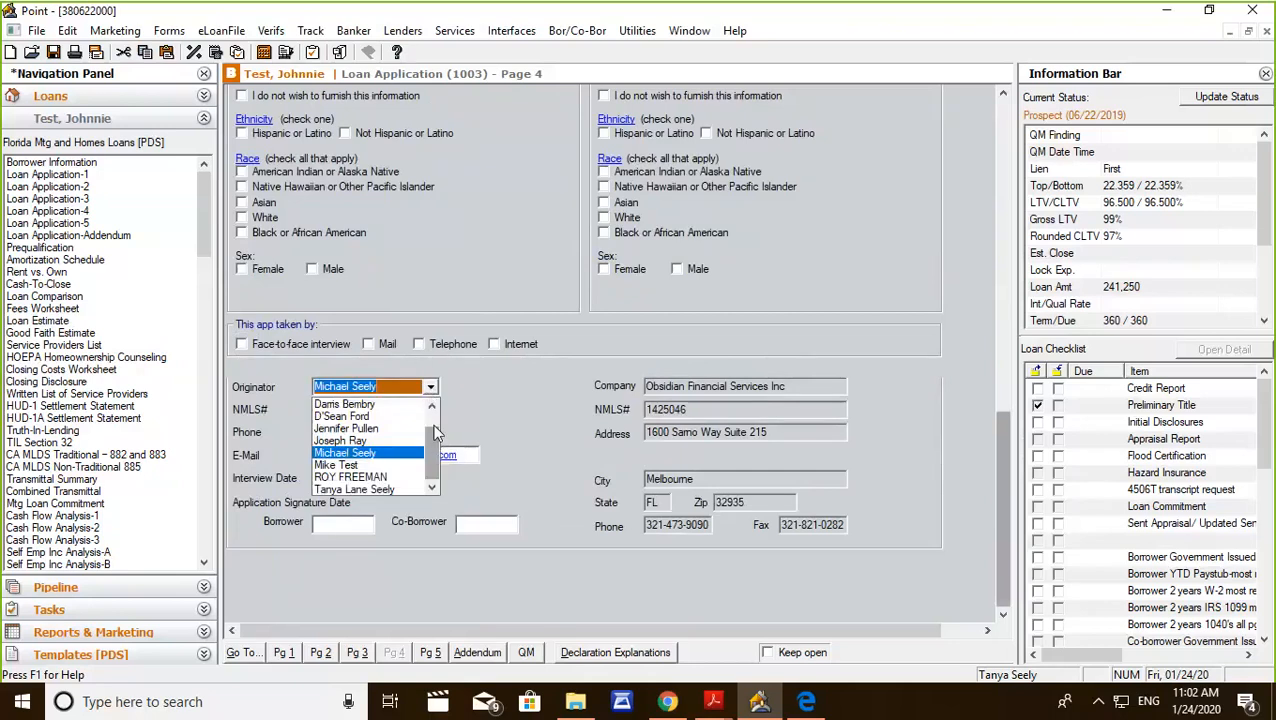
{"action": "left_click", "coordinate": [376, 465]}
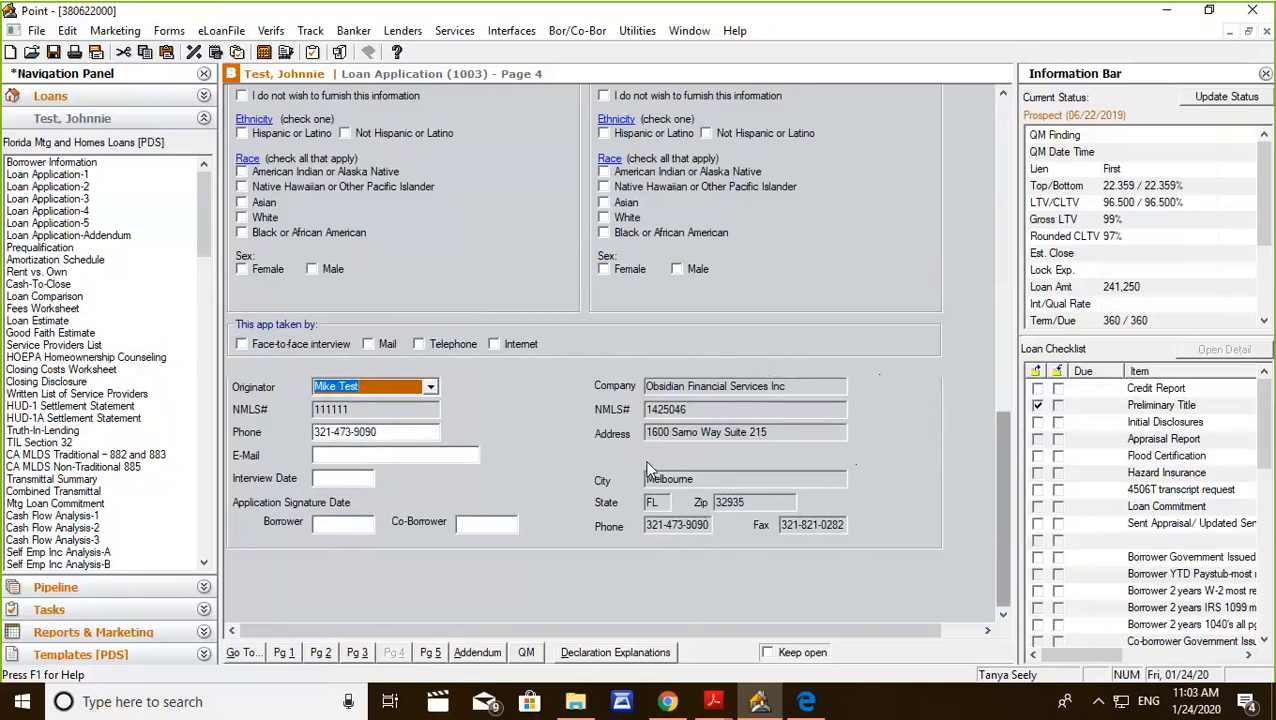
{"action": "scroll", "coordinate": [648, 468], "scroll_direction": "up", "scroll_amount": 3}
{"action": "scroll", "coordinate": [648, 468], "scroll_direction": "down", "scroll_amount": 3}
Open the Company Information defaults, review the form printing options and state license list, and close the dialog.
{"action": "left_click", "coordinate": [635, 31]}
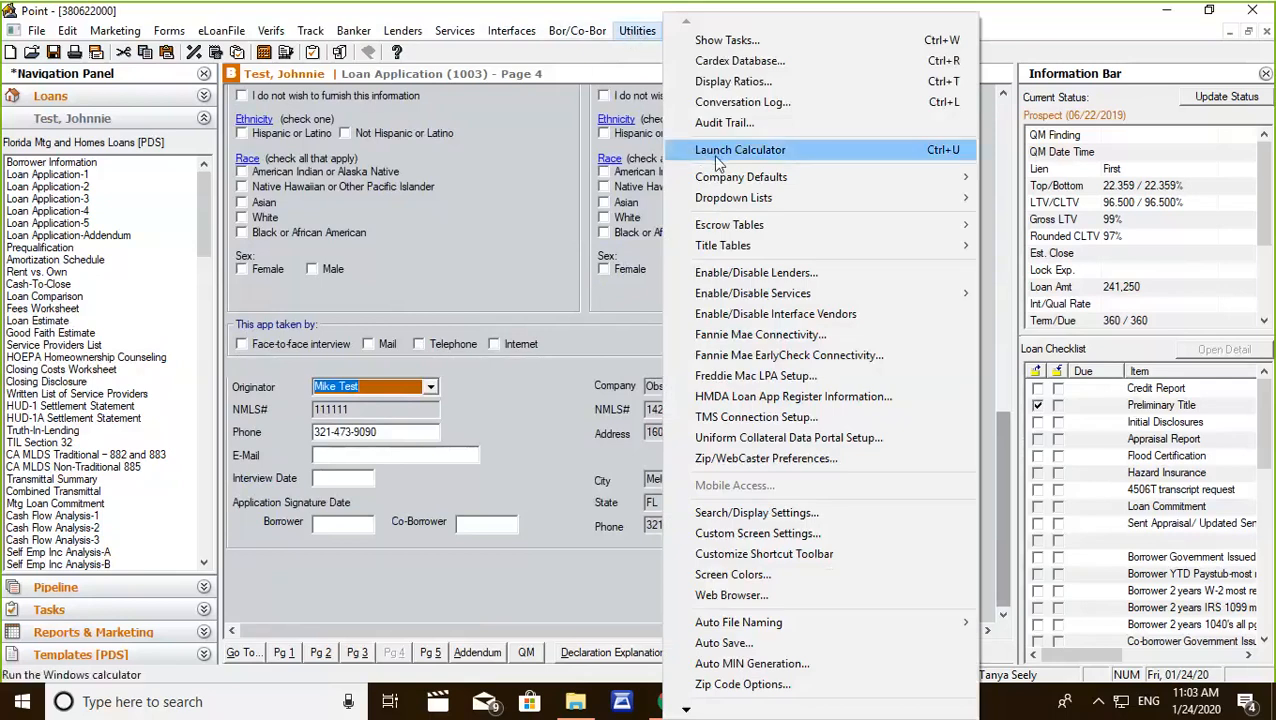
{"action": "mouse_move", "coordinate": [735, 180]}
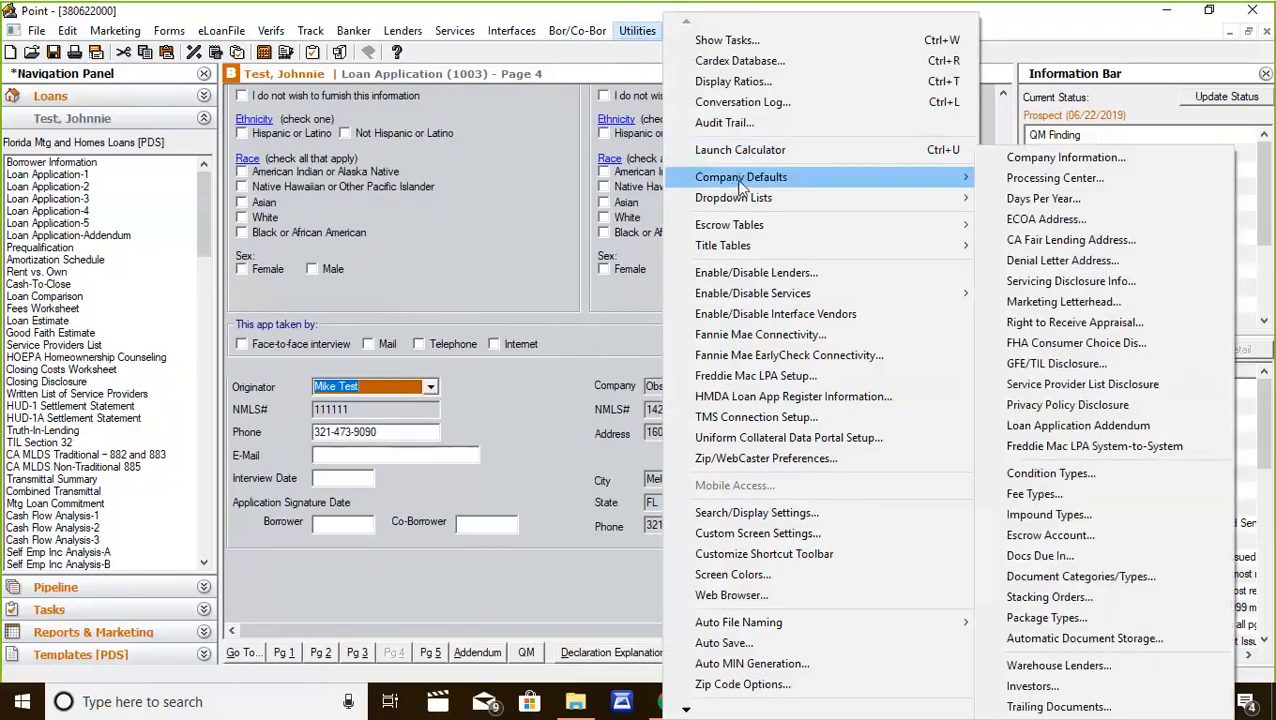
{"action": "left_click", "coordinate": [1034, 156]}
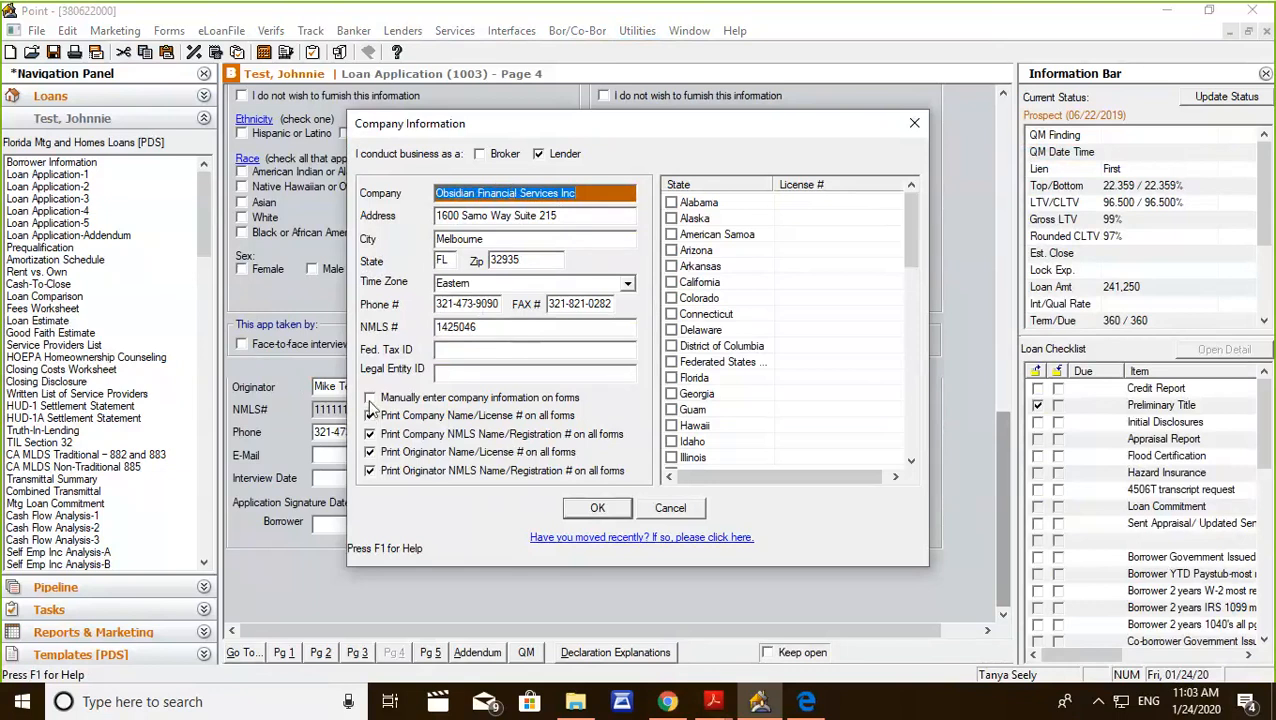
{"action": "left_click", "coordinate": [370, 399]}
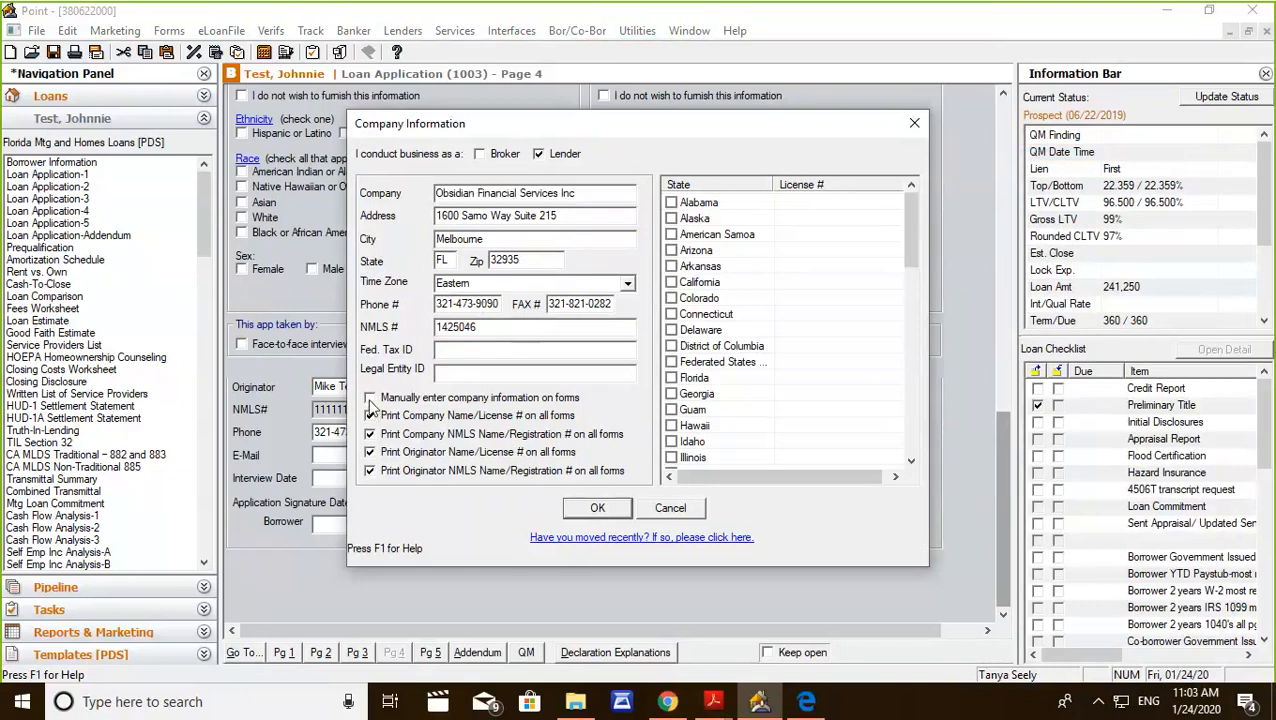
{"action": "left_click", "coordinate": [370, 399]}
{"action": "mouse_move", "coordinate": [917, 240]}
{"action": "left_mouse_down"}
{"action": "mouse_move", "coordinate": [929, 410]}
{"action": "mouse_move", "coordinate": [920, 248]}
{"action": "left_mouse_up"}
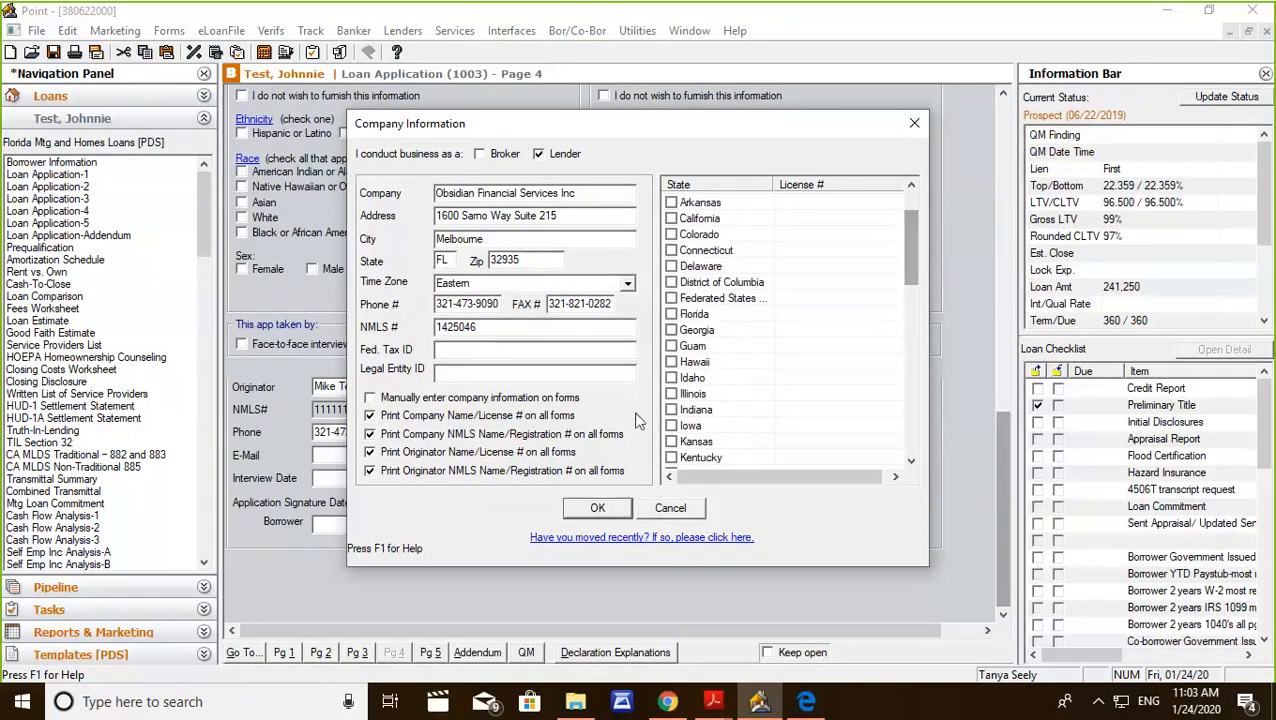
{"action": "left_click", "coordinate": [672, 316]}
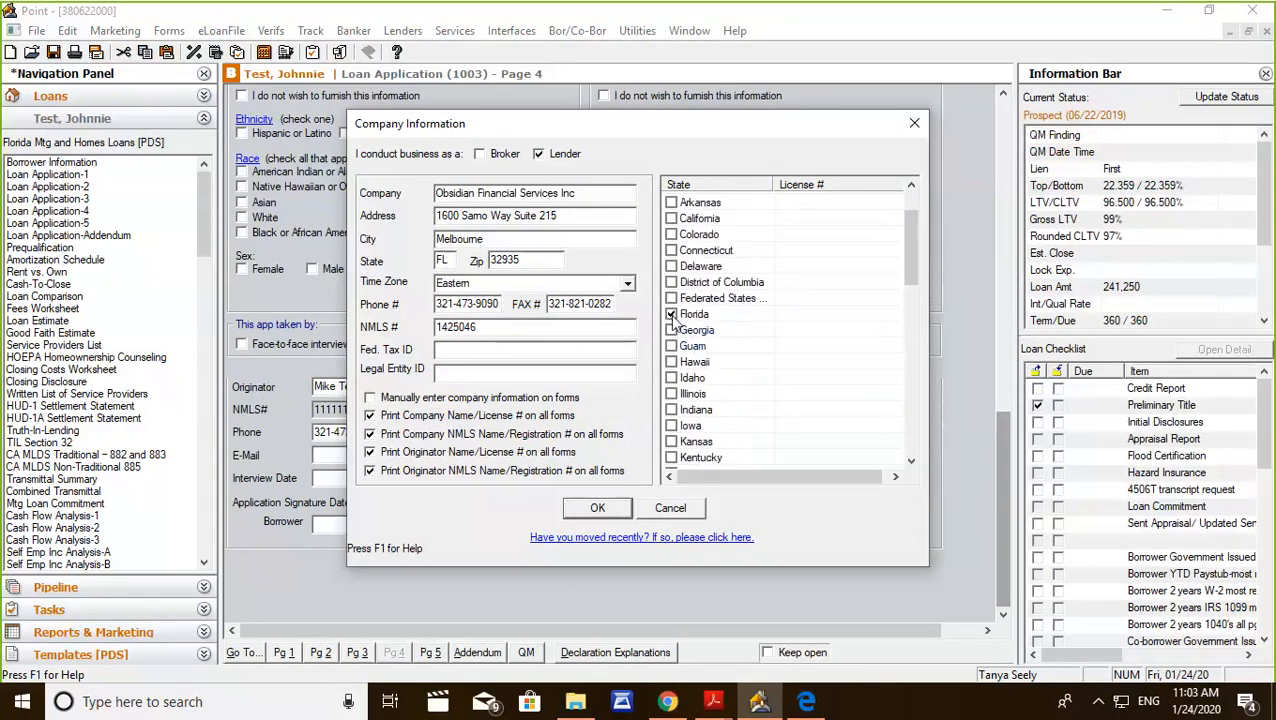
{"action": "left_click", "coordinate": [671, 218]}
{"action": "left_click", "coordinate": [598, 508]}
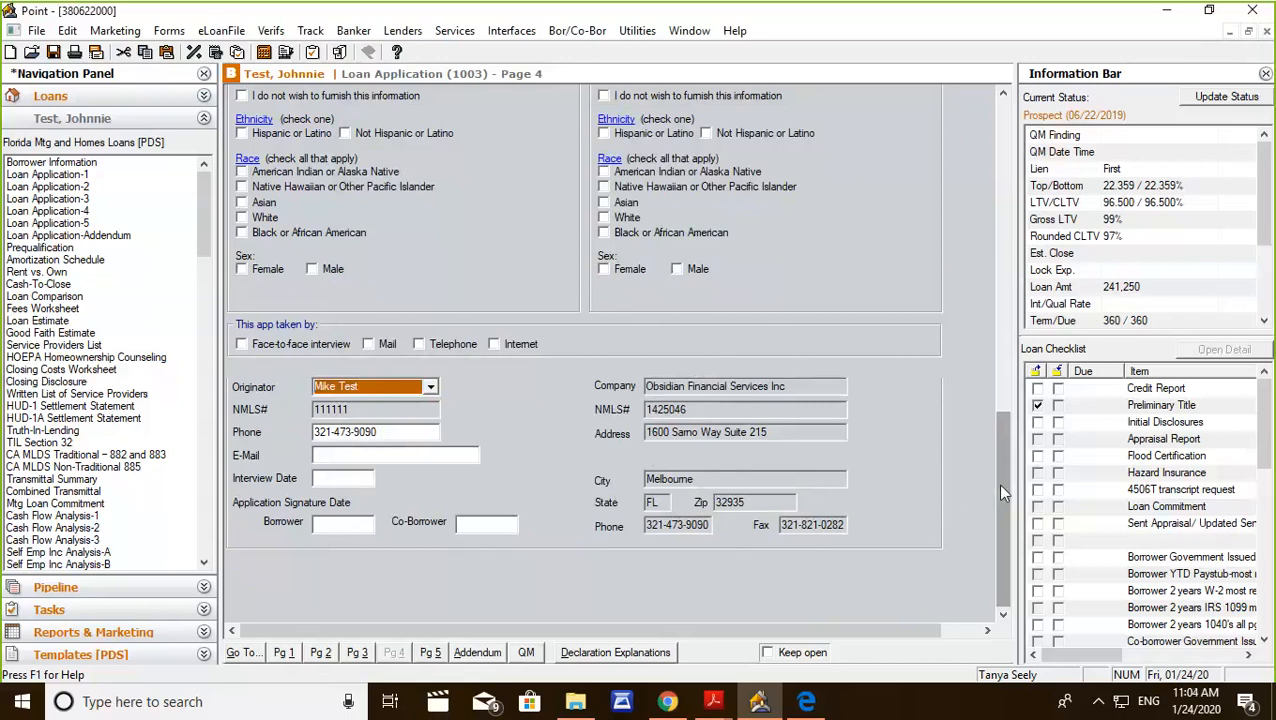
Review the Details of Transaction section, open the loan's Document Management window to check the stored documents, and close it.
{"action": "left_click_drag", "start_coordinate": [999, 487], "coordinate": [930, 132]}
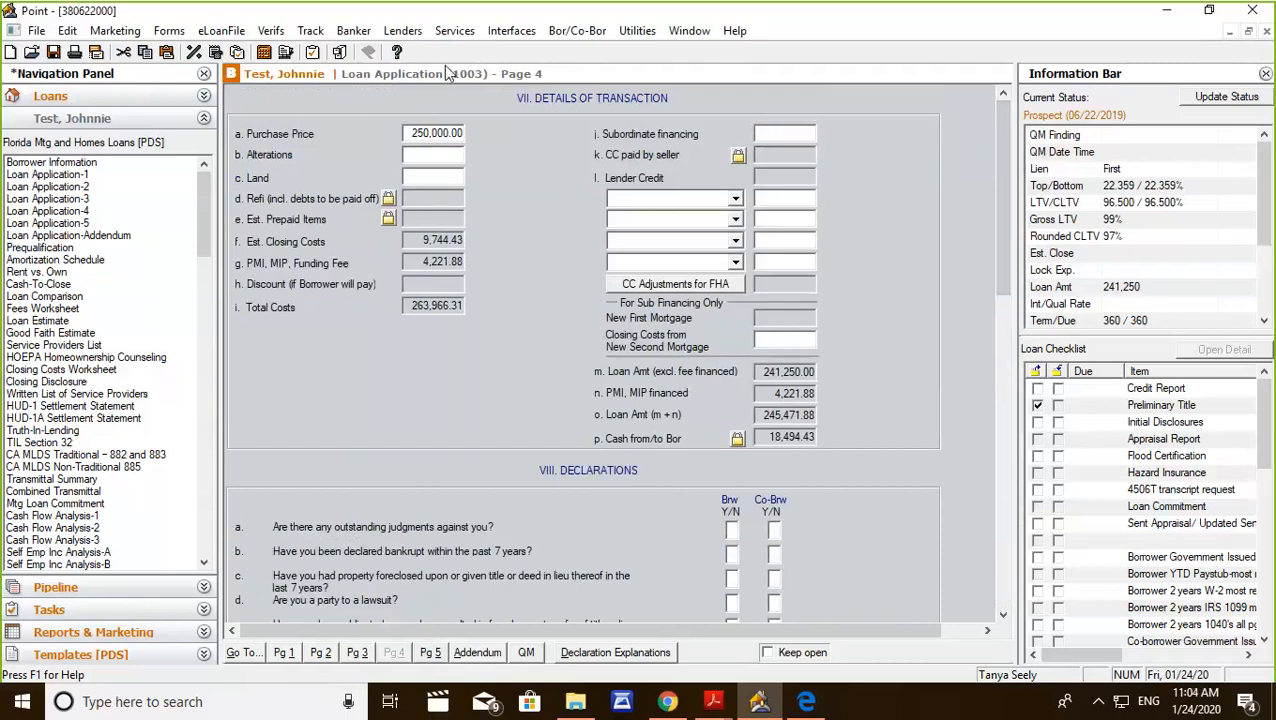
{"action": "left_click", "coordinate": [339, 53]}
{"action": "left_click", "coordinate": [340, 54]}
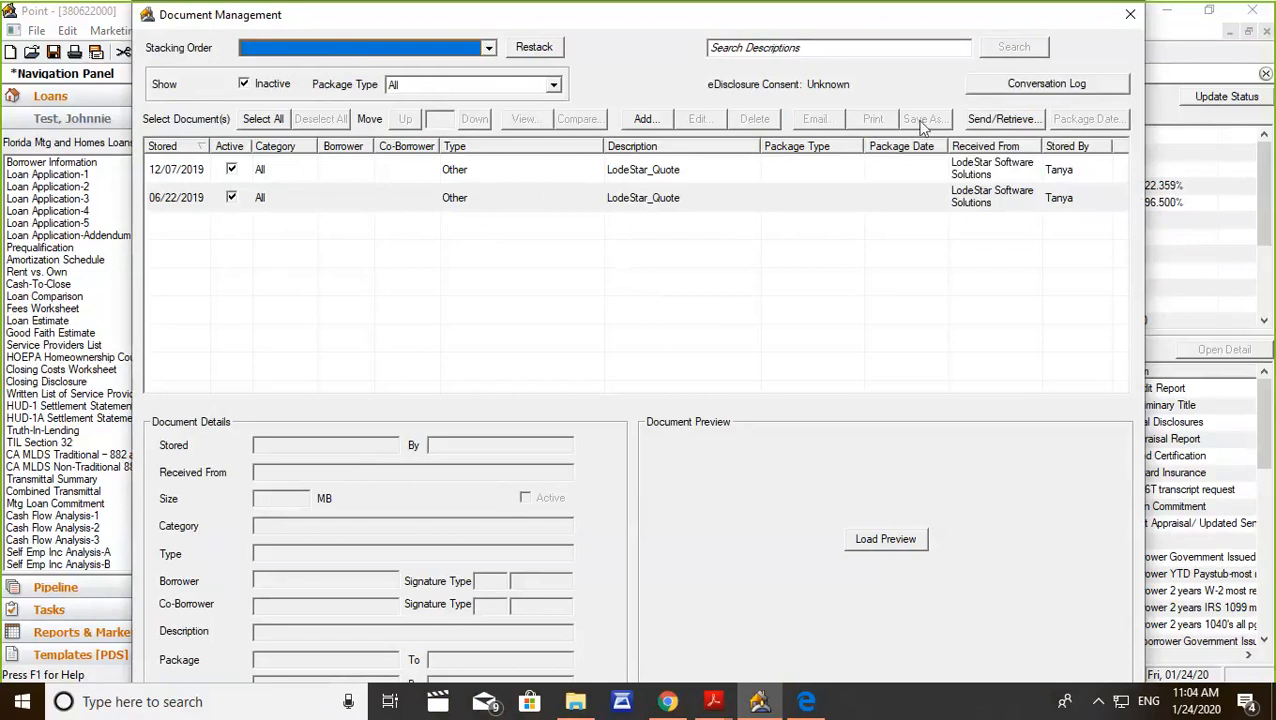
{"action": "left_click", "coordinate": [1128, 15]}
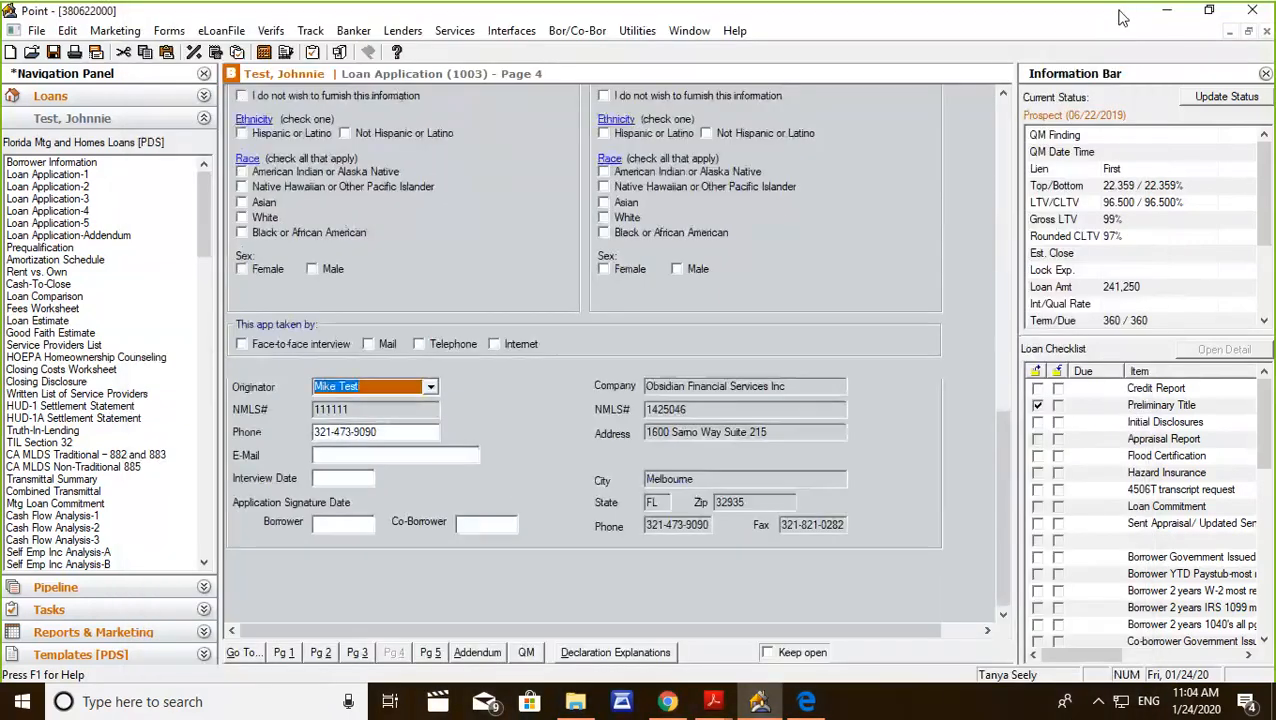
Open the Fees Worksheet and set the "Paid To" lender company name to Rejoice Mortgage.
{"action": "left_click", "coordinate": [56, 310]}
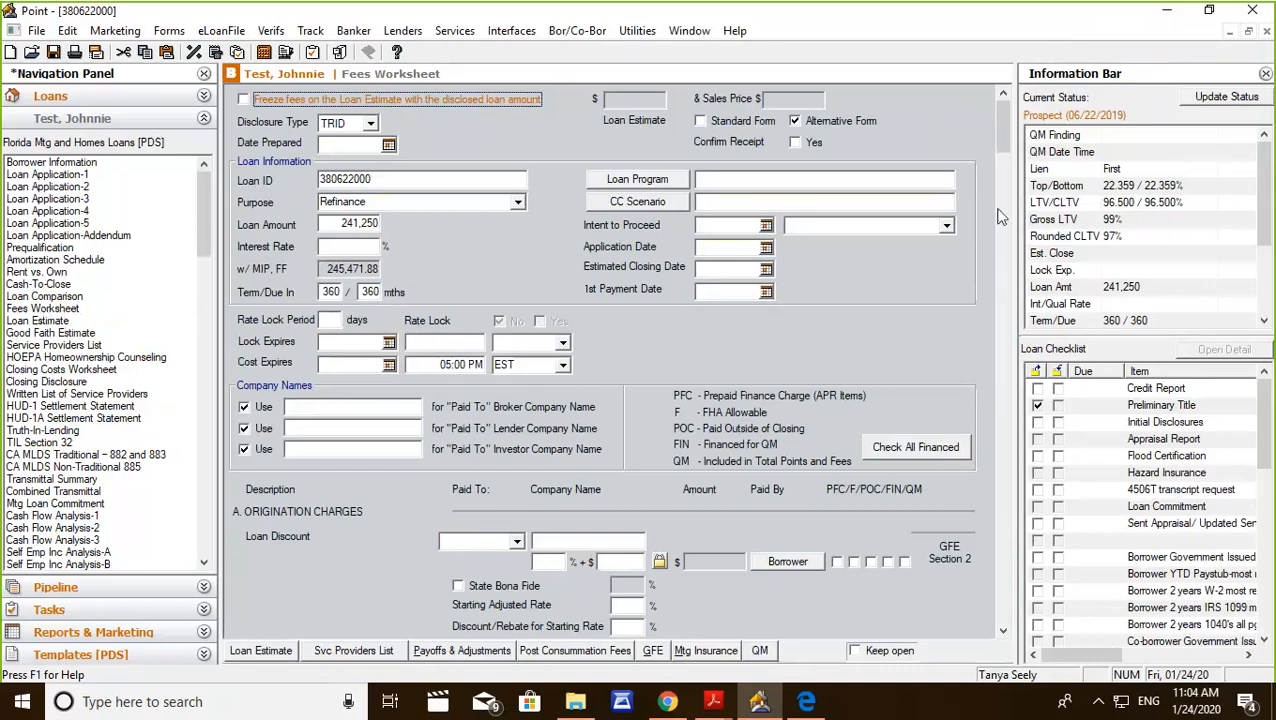
{"action": "scroll", "coordinate": [845, 239], "scroll_direction": "down", "scroll_amount": 5}
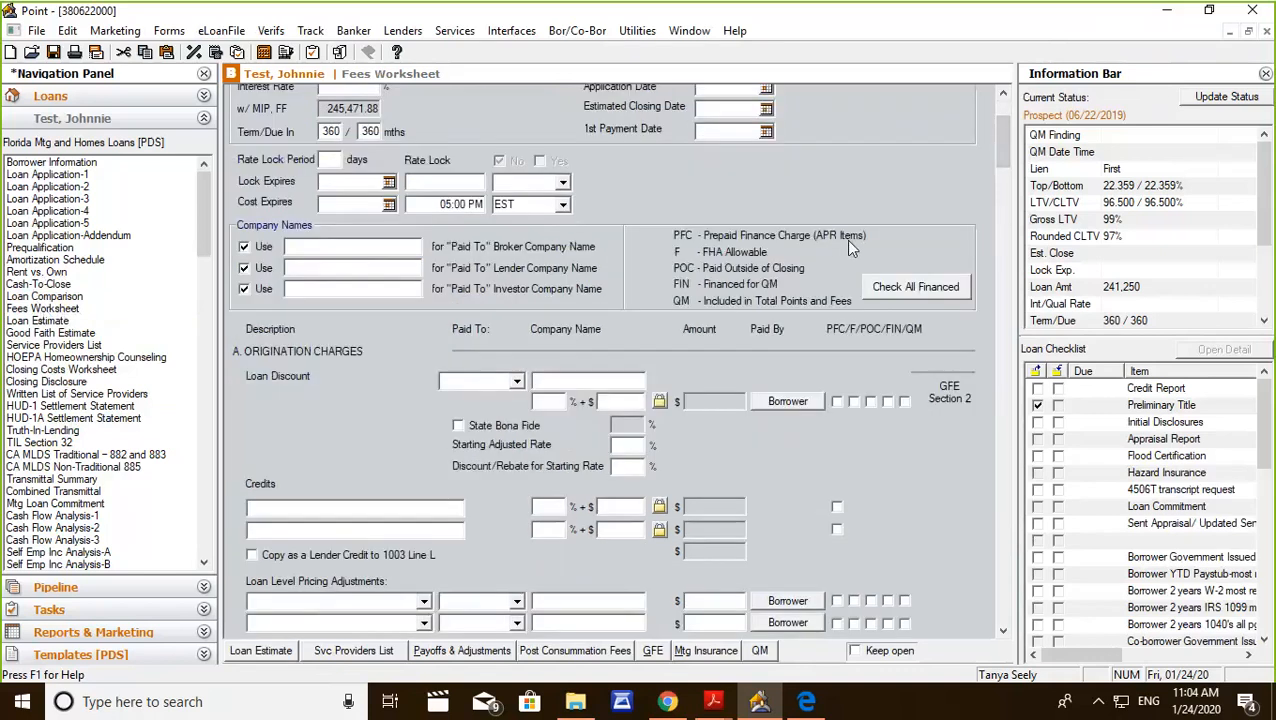
{"action": "scroll", "coordinate": [845, 239], "scroll_direction": "down", "scroll_amount": 3}
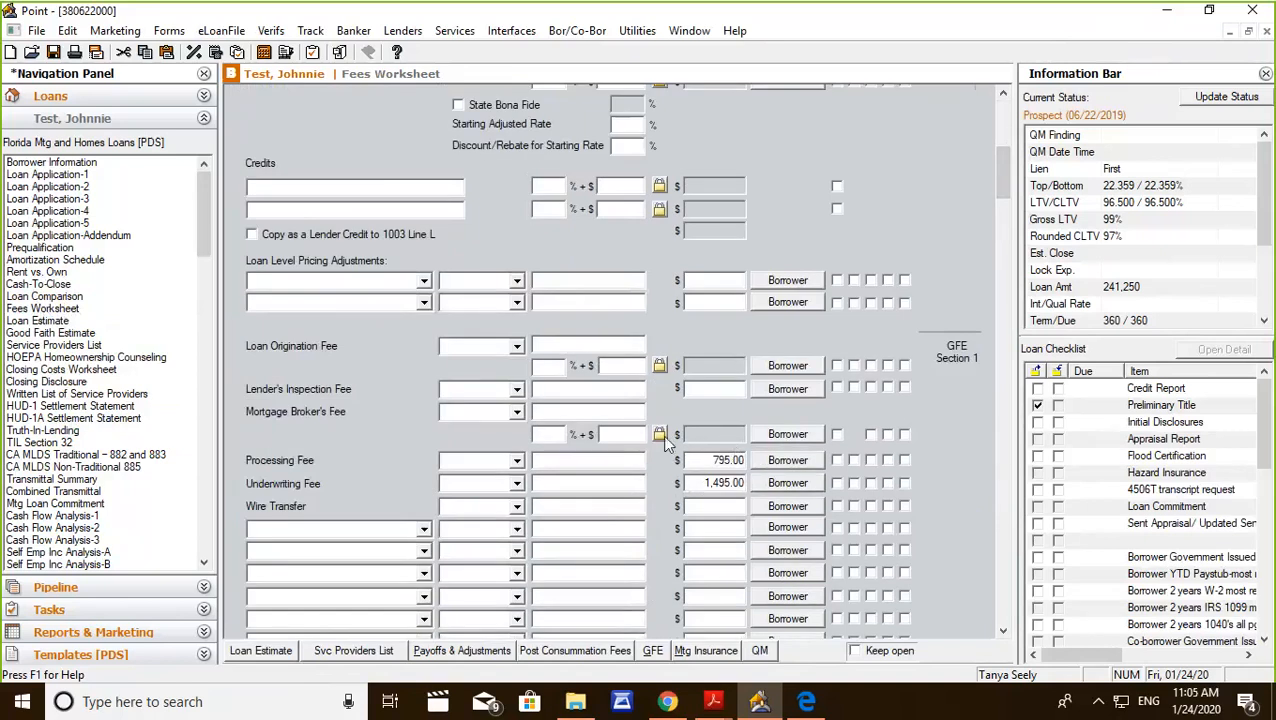
{"action": "scroll", "coordinate": [667, 443], "scroll_direction": "up", "scroll_amount": 5}
{"action": "left_click", "coordinate": [299, 428]}
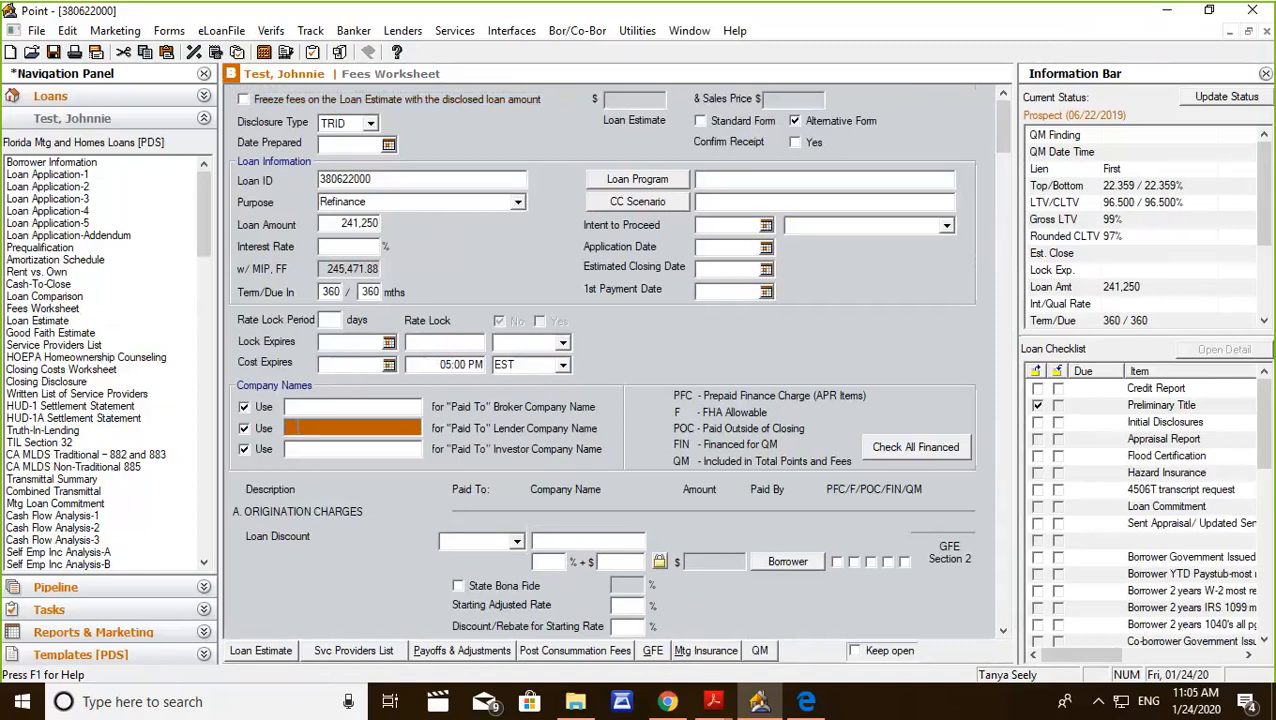
{"action": "type", "text": "Rejoice Mortgage"}
{"action": "left_click", "coordinate": [582, 541]}
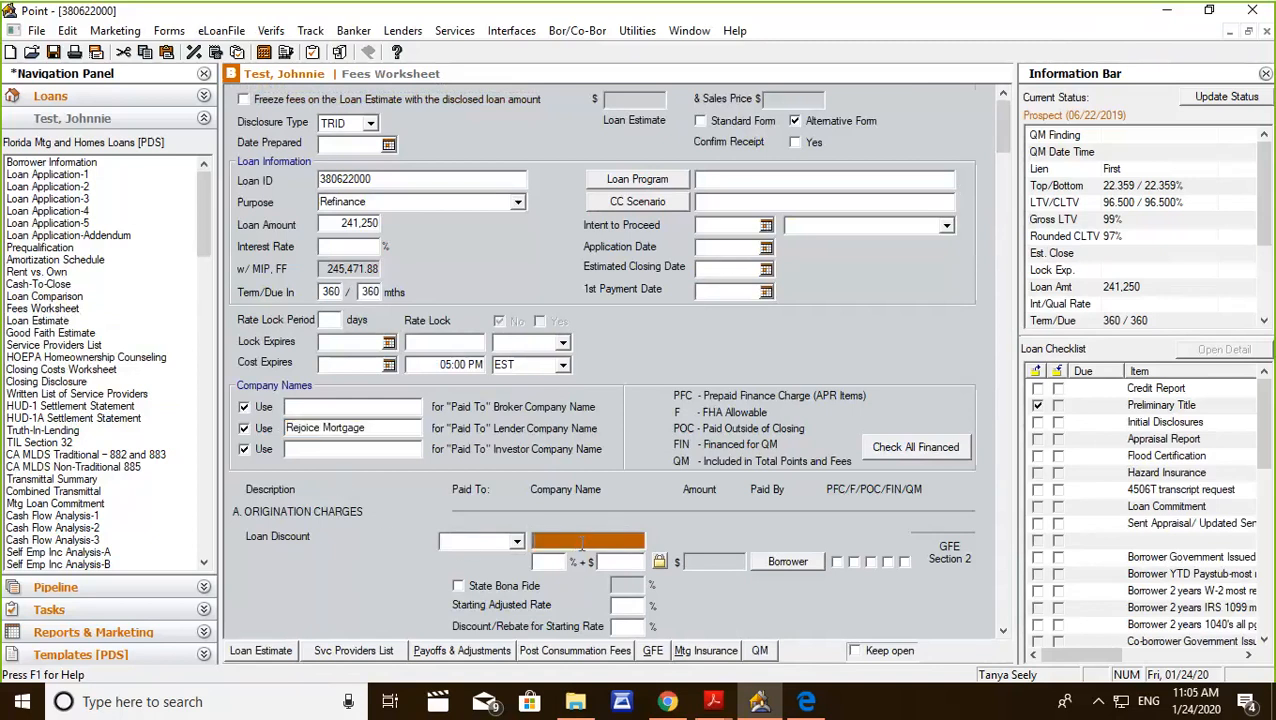
Set the Underwriting Fee's Paid To option to Lender in the origination charges.
{"action": "scroll", "coordinate": [582, 541], "scroll_direction": "down", "scroll_amount": 5}
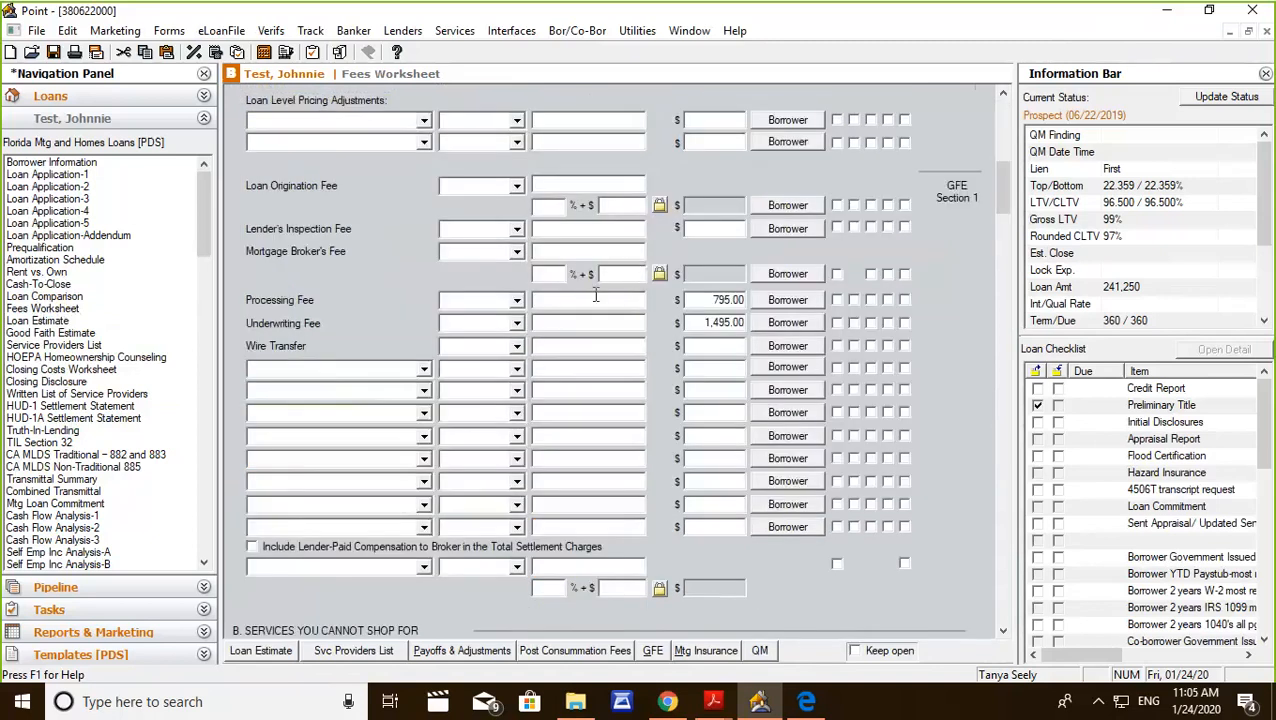
{"action": "left_click", "coordinate": [517, 324]}
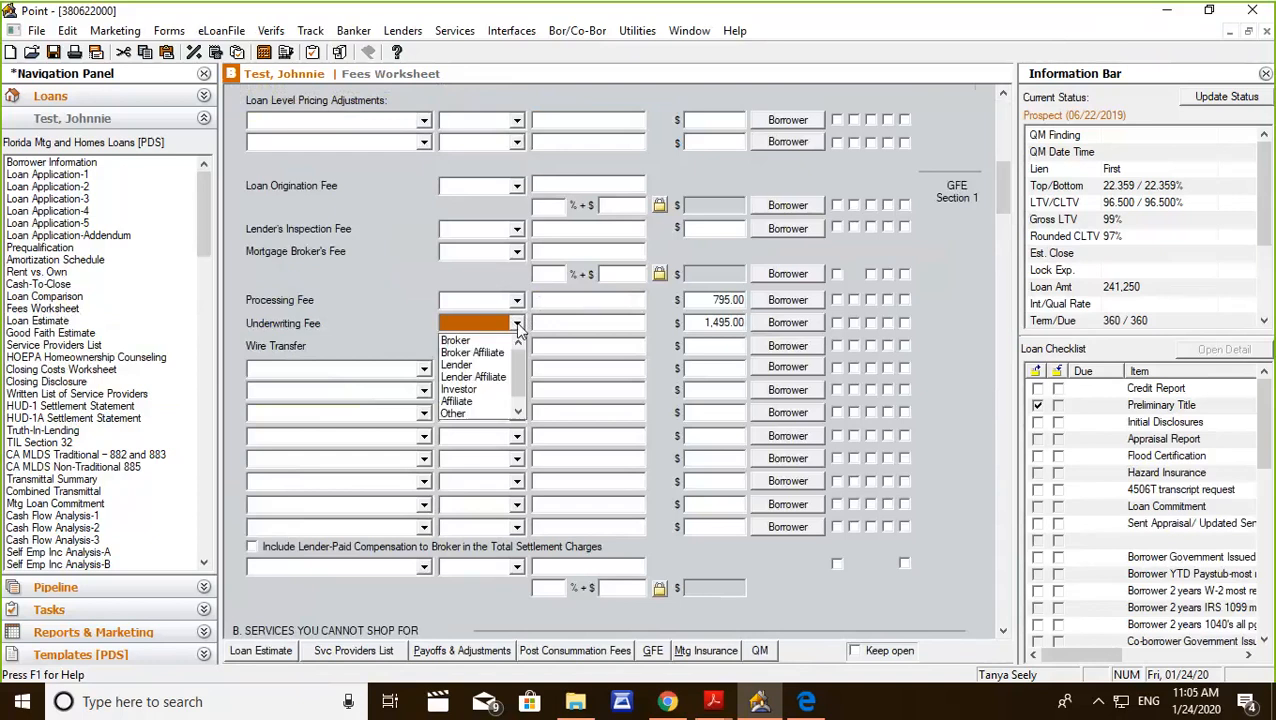
{"action": "left_click", "coordinate": [463, 365]}
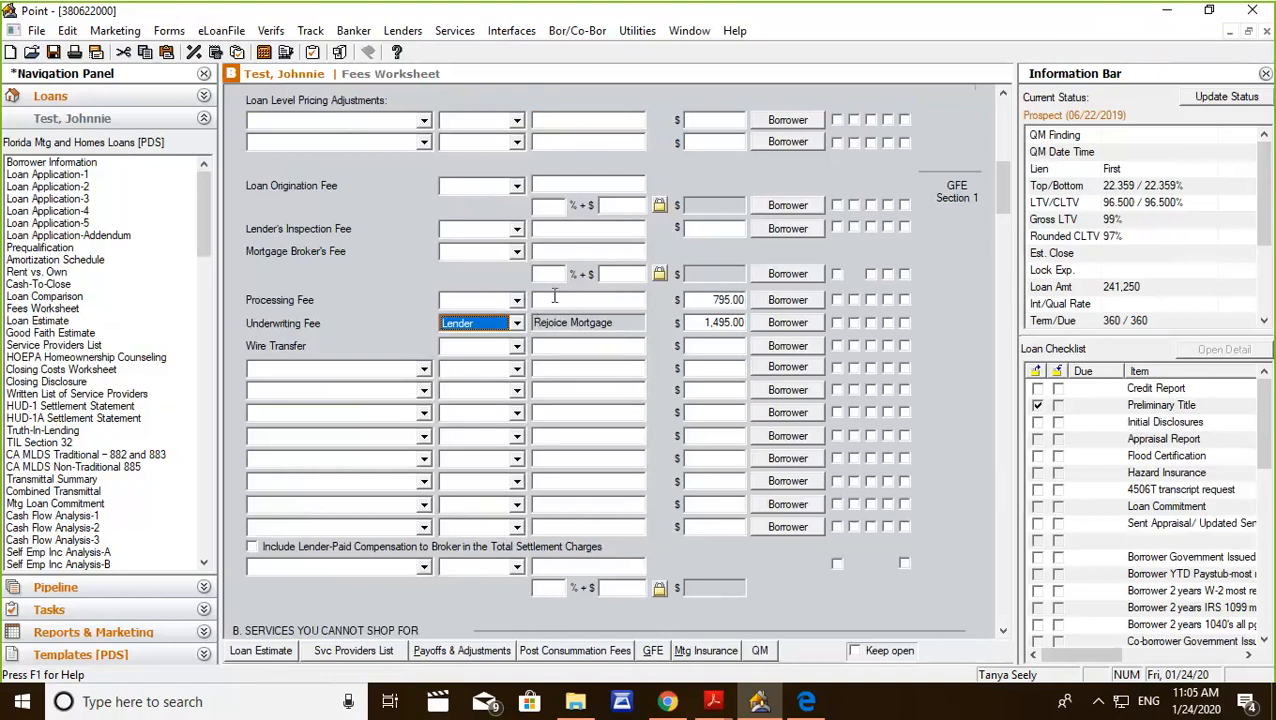
Enter Proficient Processing as the company name for the Processing Fee.
{"action": "left_click", "coordinate": [554, 298]}
{"action": "type", "text": "Pr"}
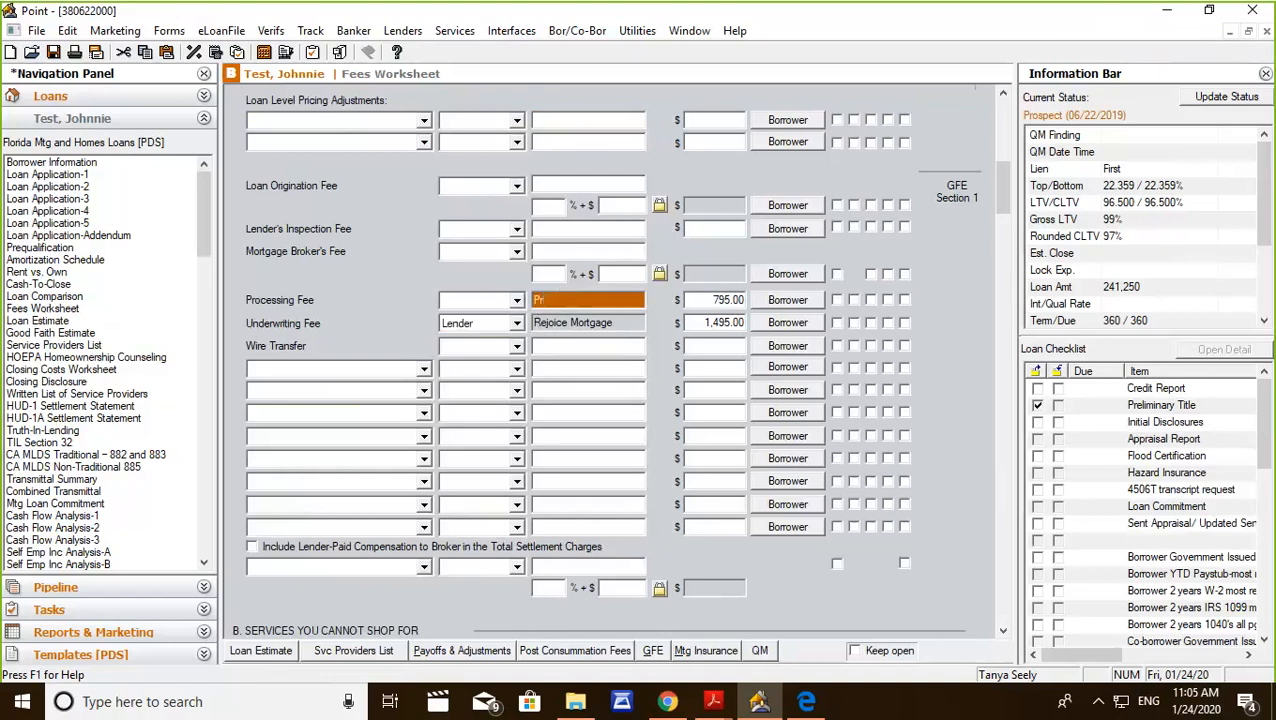
{"action": "type", "text": "oficient Processing"}
{"action": "key", "text": "Tab"}
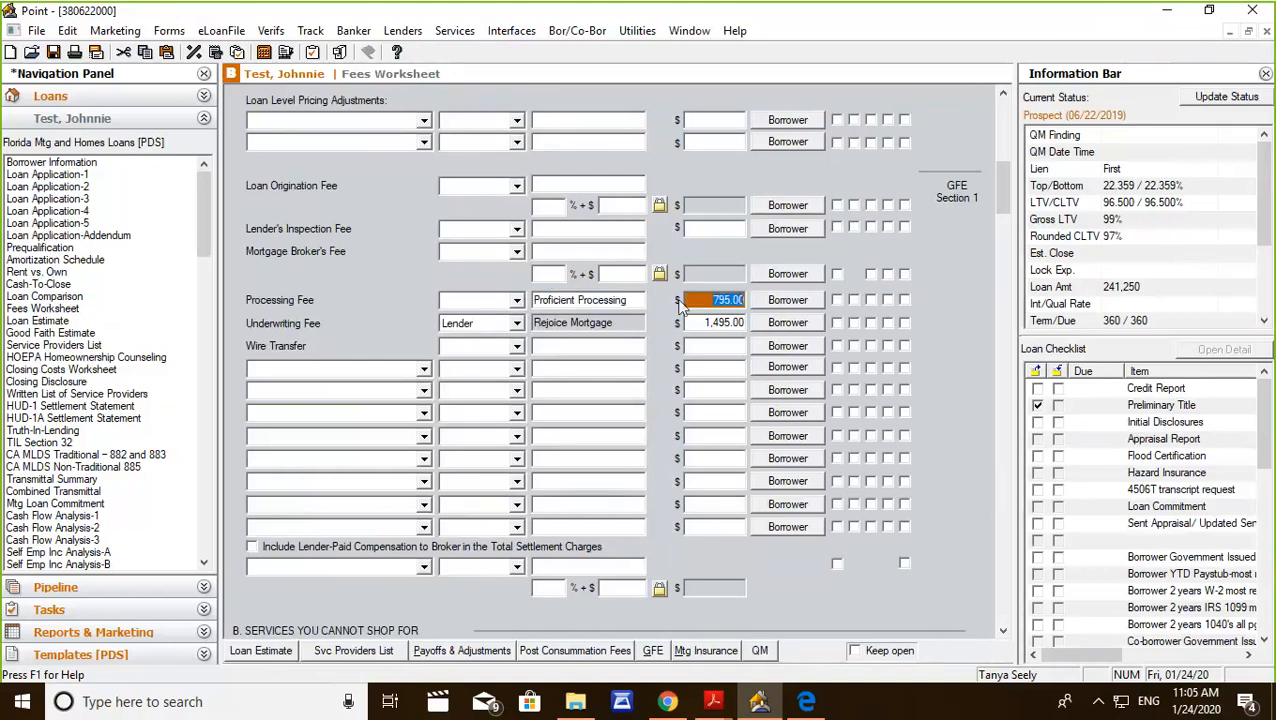
Check the empty Wire Transfer amount and review the fees in section B, Services You Cannot Shop For.
{"action": "left_click", "coordinate": [728, 347]}
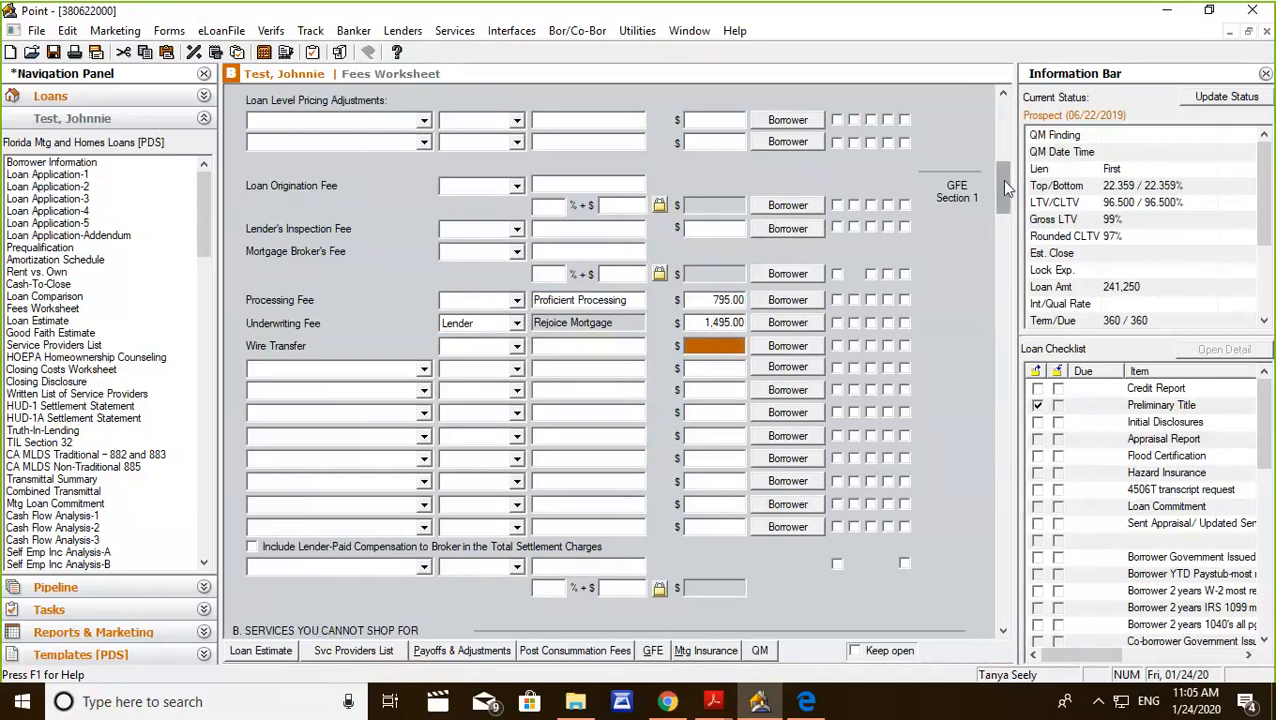
{"action": "left_click_drag", "start_coordinate": [1001, 179], "coordinate": [1001, 202]}
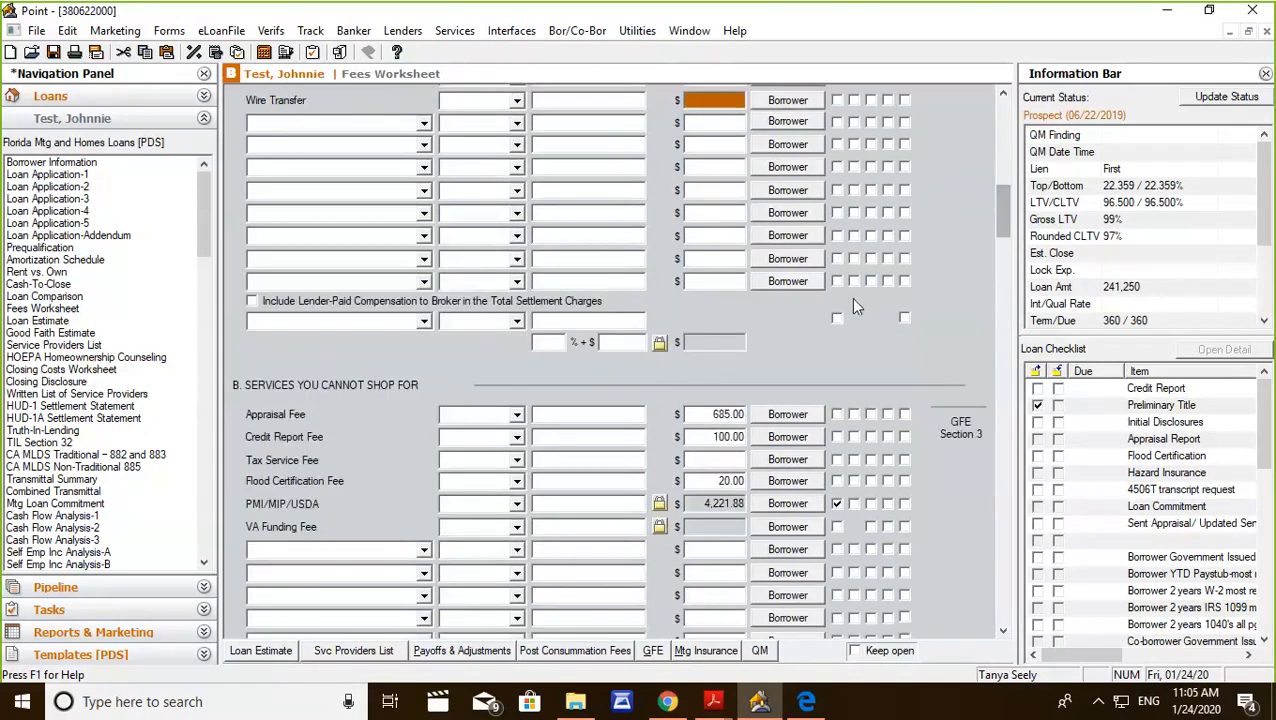
{"action": "scroll", "coordinate": [855, 306], "scroll_direction": "down", "scroll_amount": 3}
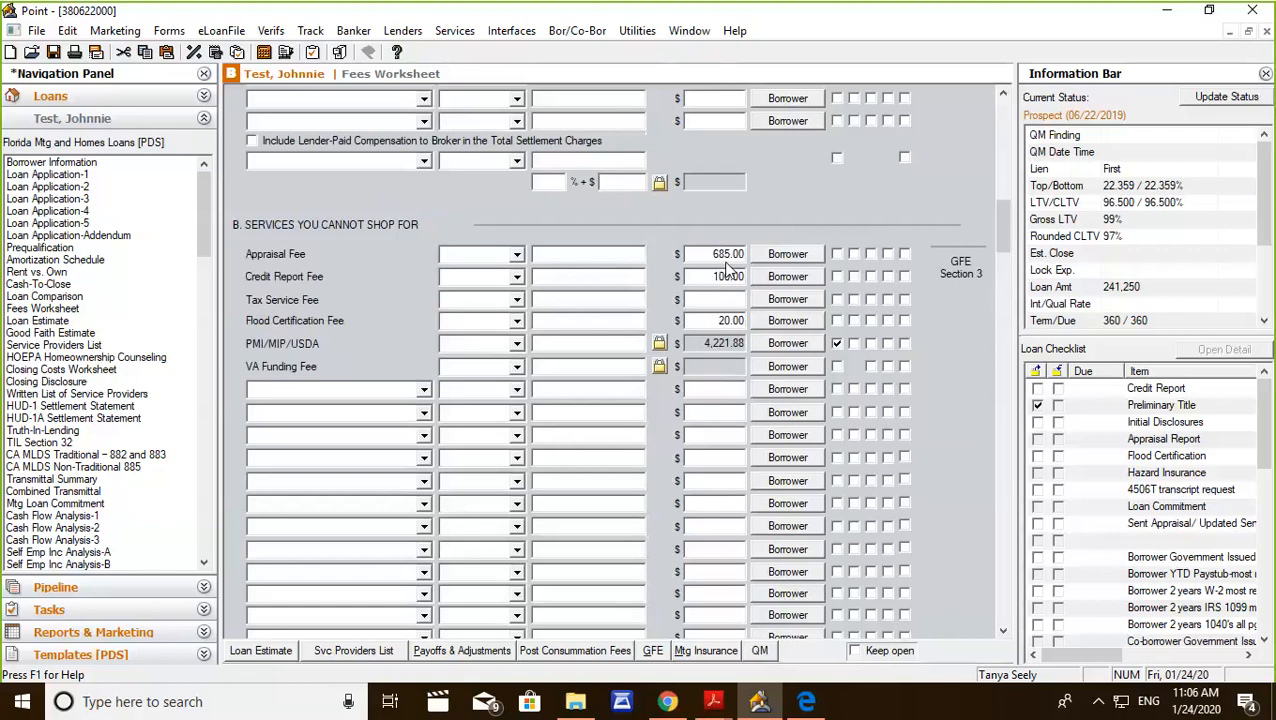
Open the Disclosure Fees interface for this loan, choose LodeStar Software Solutions as the vendor and launch LodeStar.
{"action": "scroll", "coordinate": [728, 268], "scroll_direction": "down", "scroll_amount": 5}
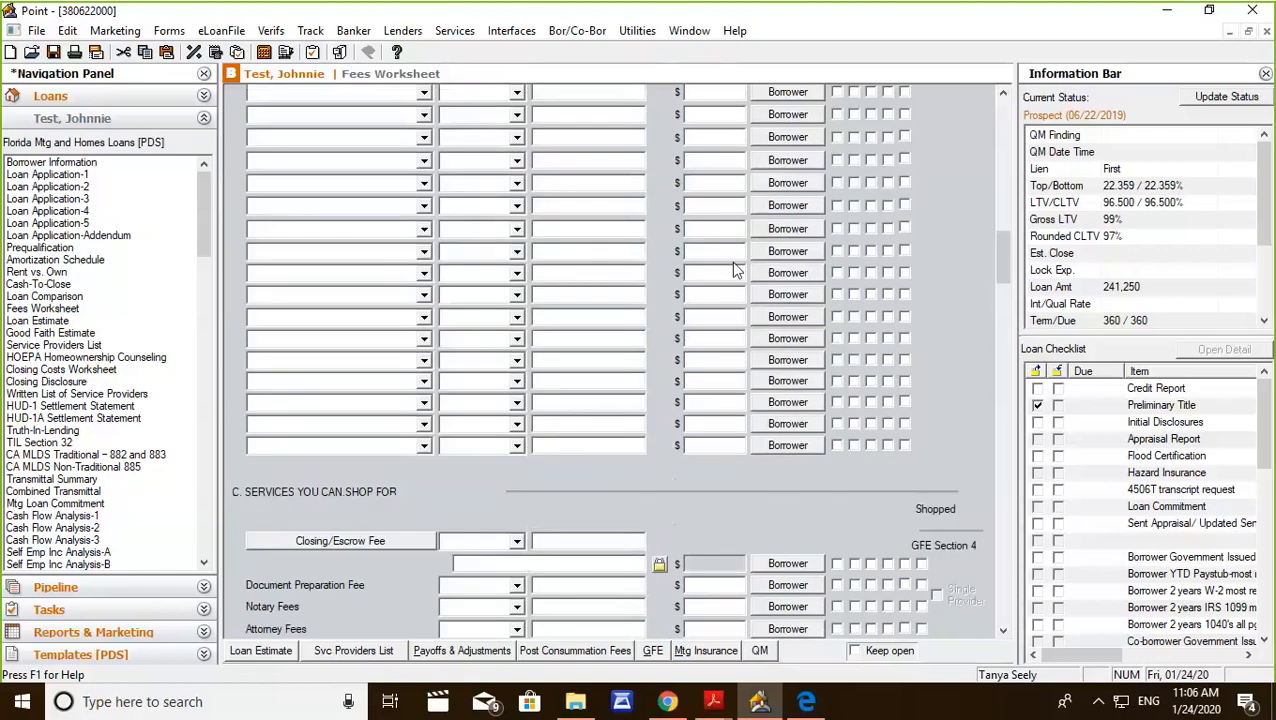
{"action": "scroll", "coordinate": [735, 270], "scroll_direction": "down", "scroll_amount": 5}
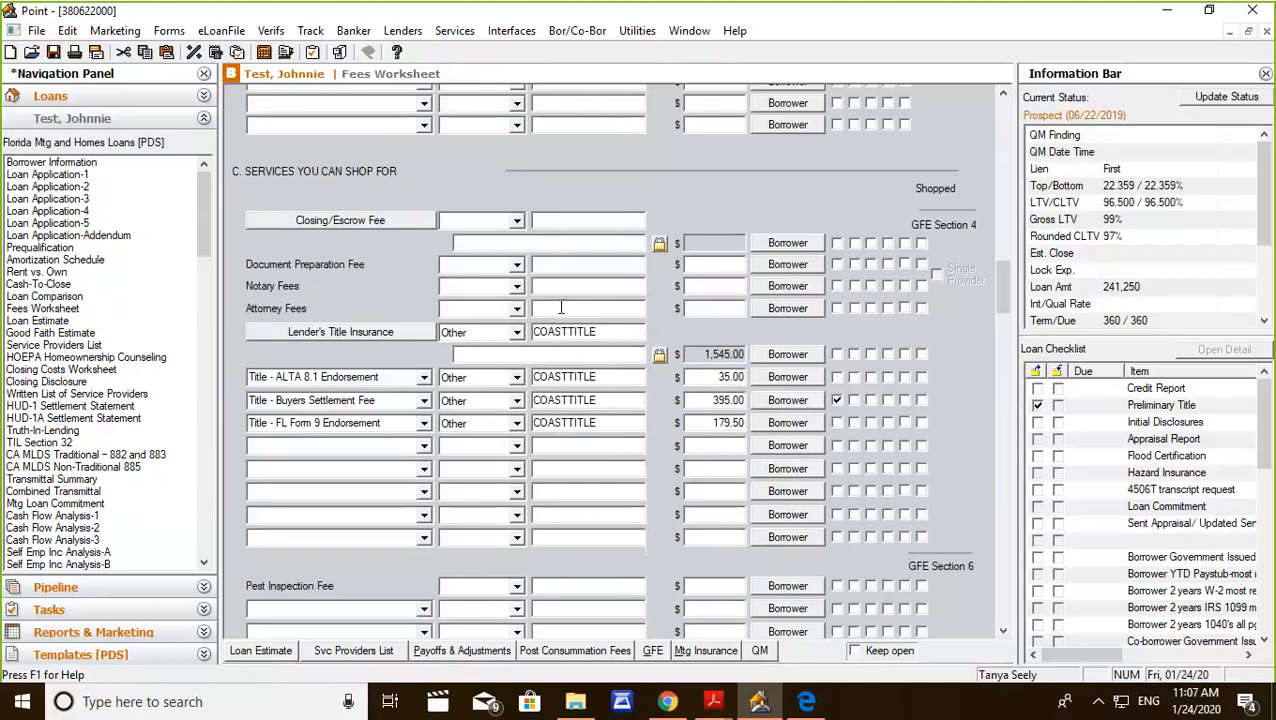
{"action": "left_click", "coordinate": [511, 31]}
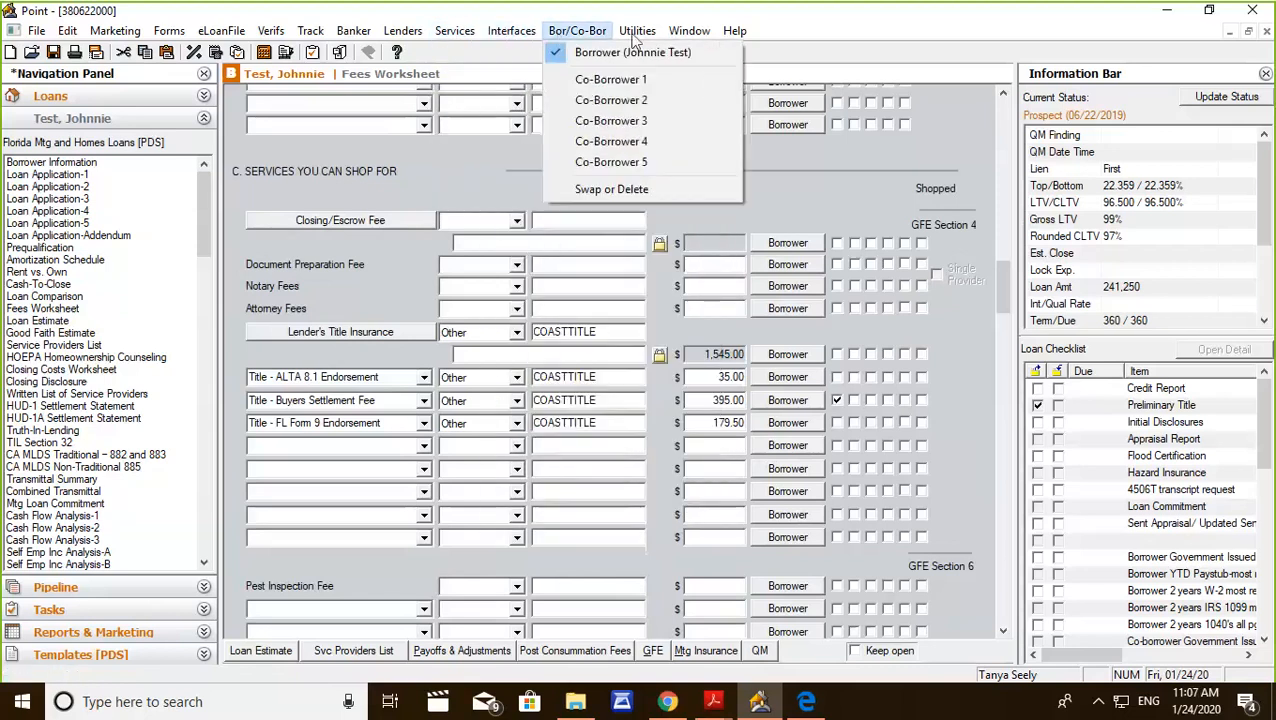
{"action": "mouse_move", "coordinate": [635, 36]}
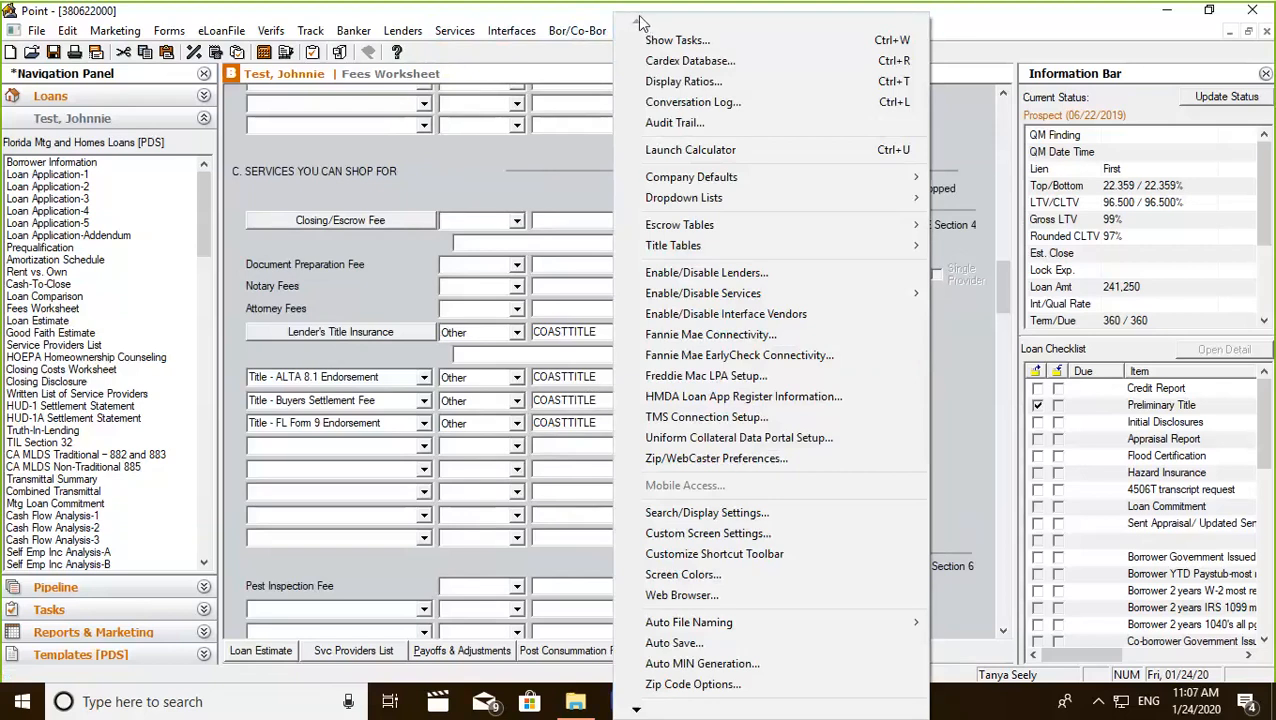
{"action": "mouse_move", "coordinate": [509, 36]}
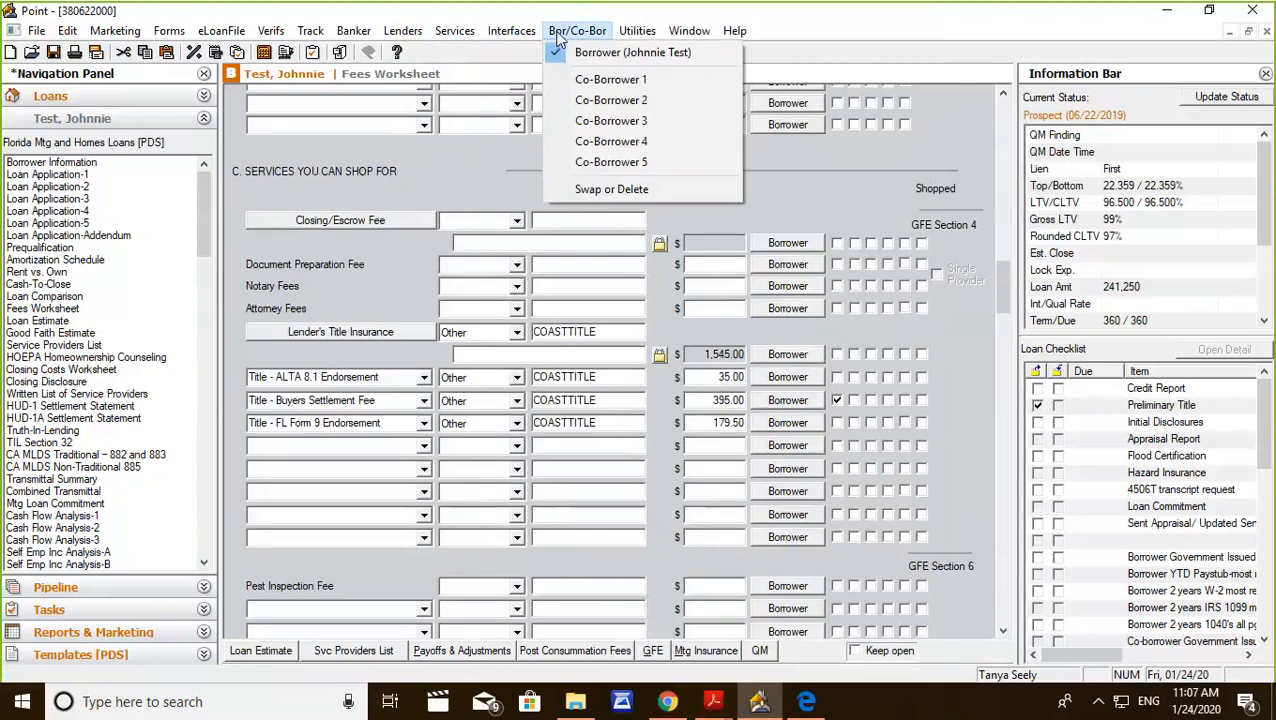
{"action": "mouse_move", "coordinate": [468, 36]}
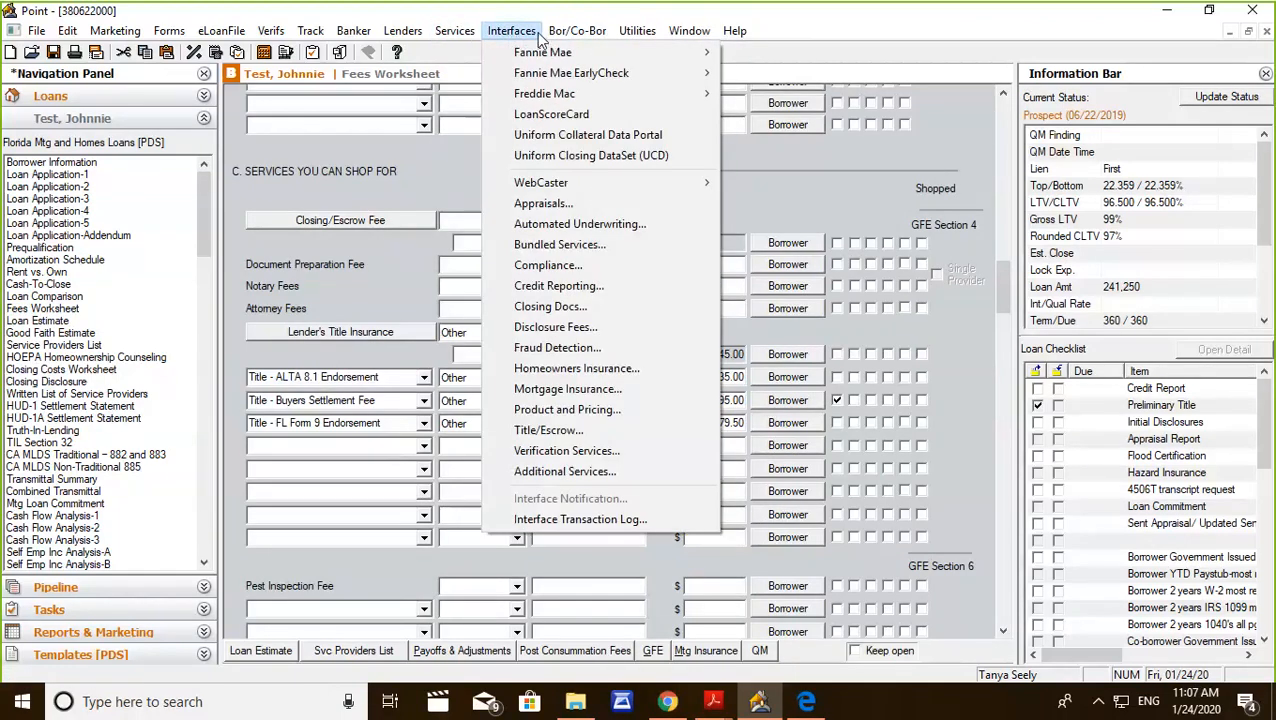
{"action": "left_click", "coordinate": [527, 338]}
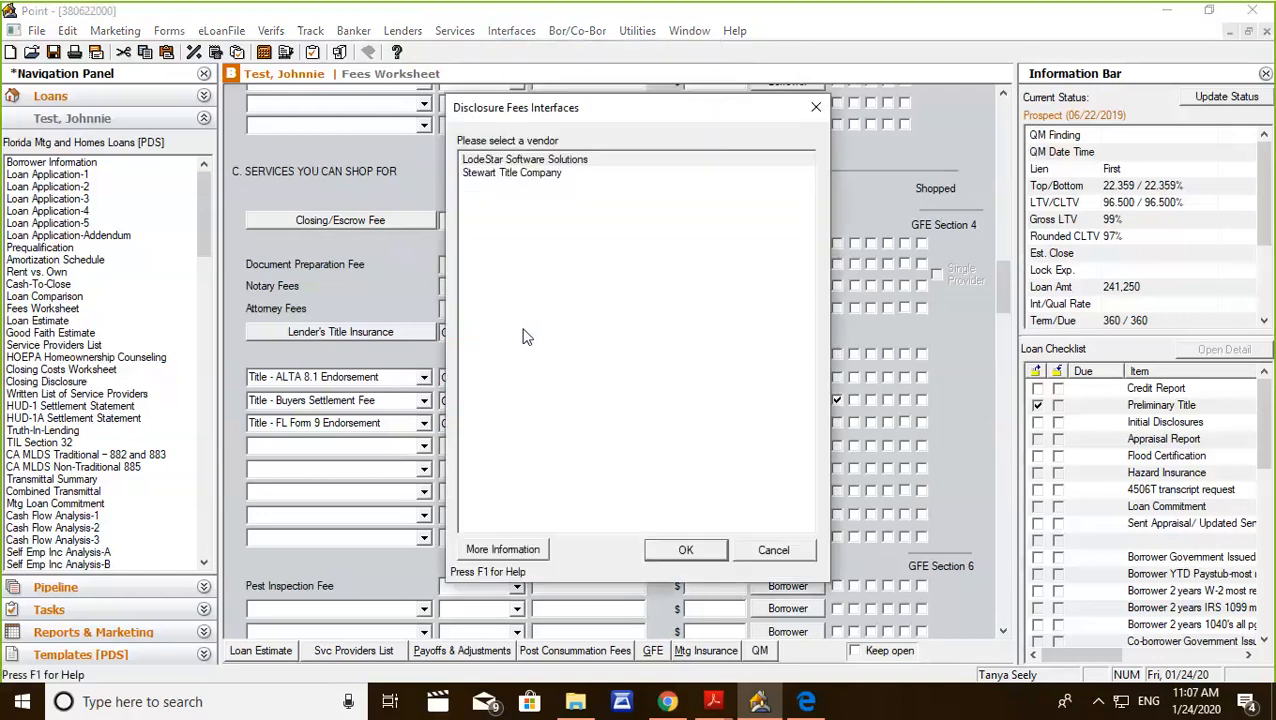
{"action": "left_click", "coordinate": [538, 162]}
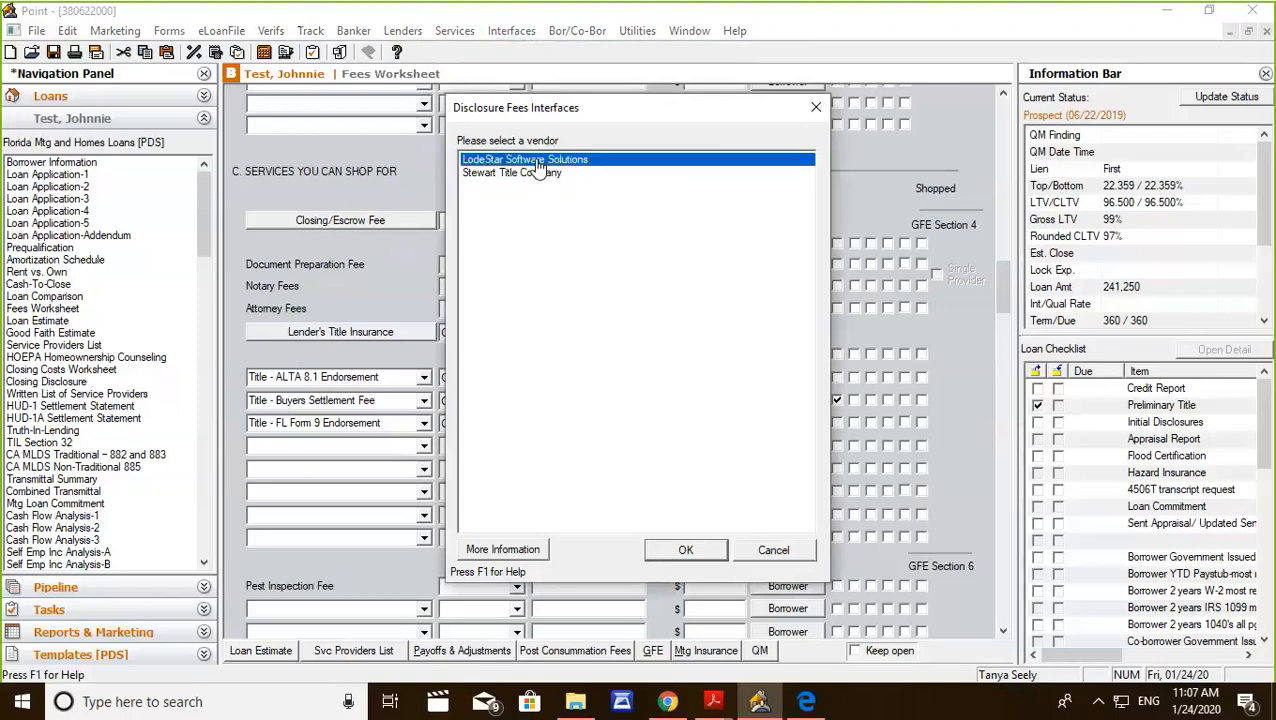
{"action": "left_click", "coordinate": [684, 549]}
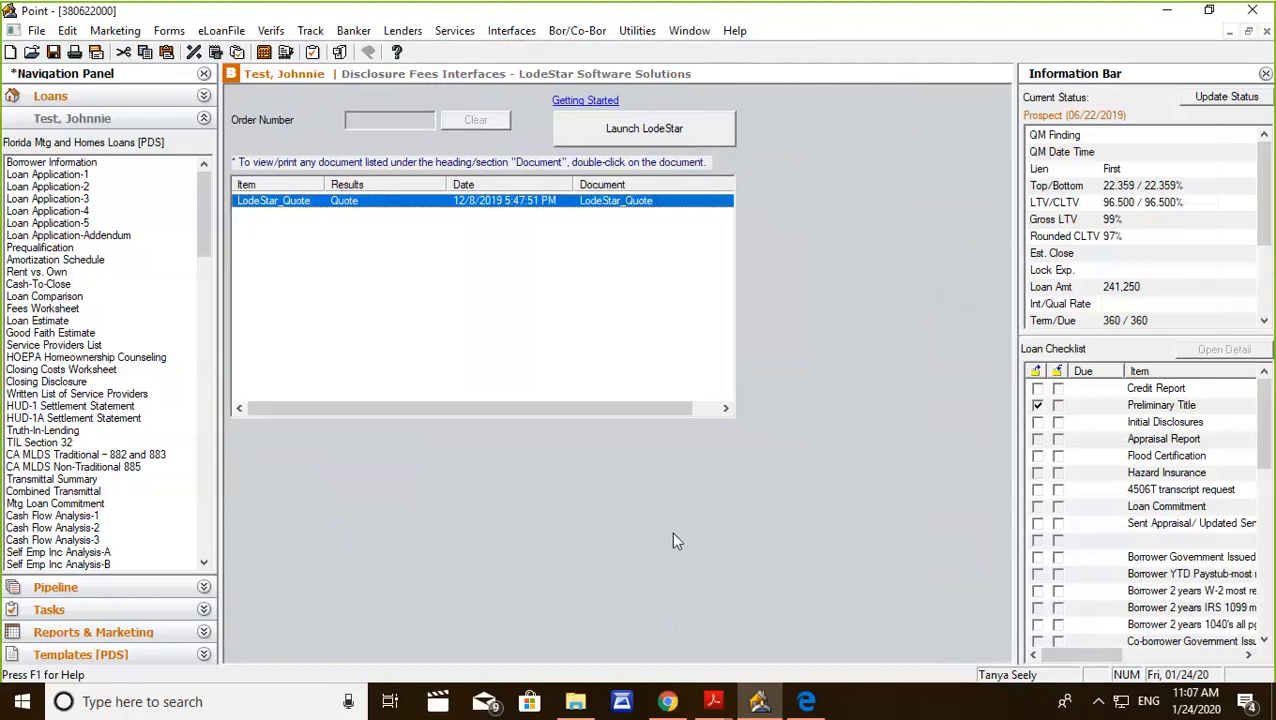
{"action": "left_click", "coordinate": [610, 130]}
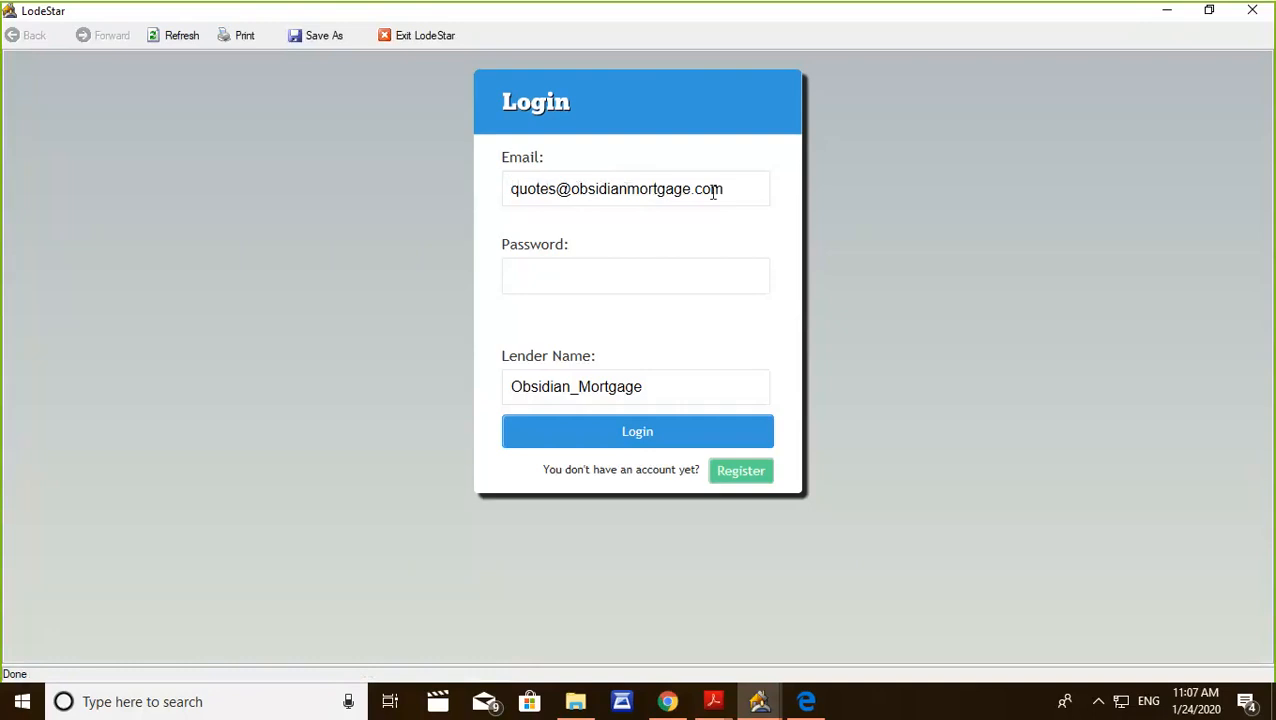
Enter the account password on the LodeStar login form and log in.
{"action": "left_click", "coordinate": [527, 280]}
{"action": "type", "text": "••••••••"}
{"action": "left_click", "coordinate": [610, 435]}
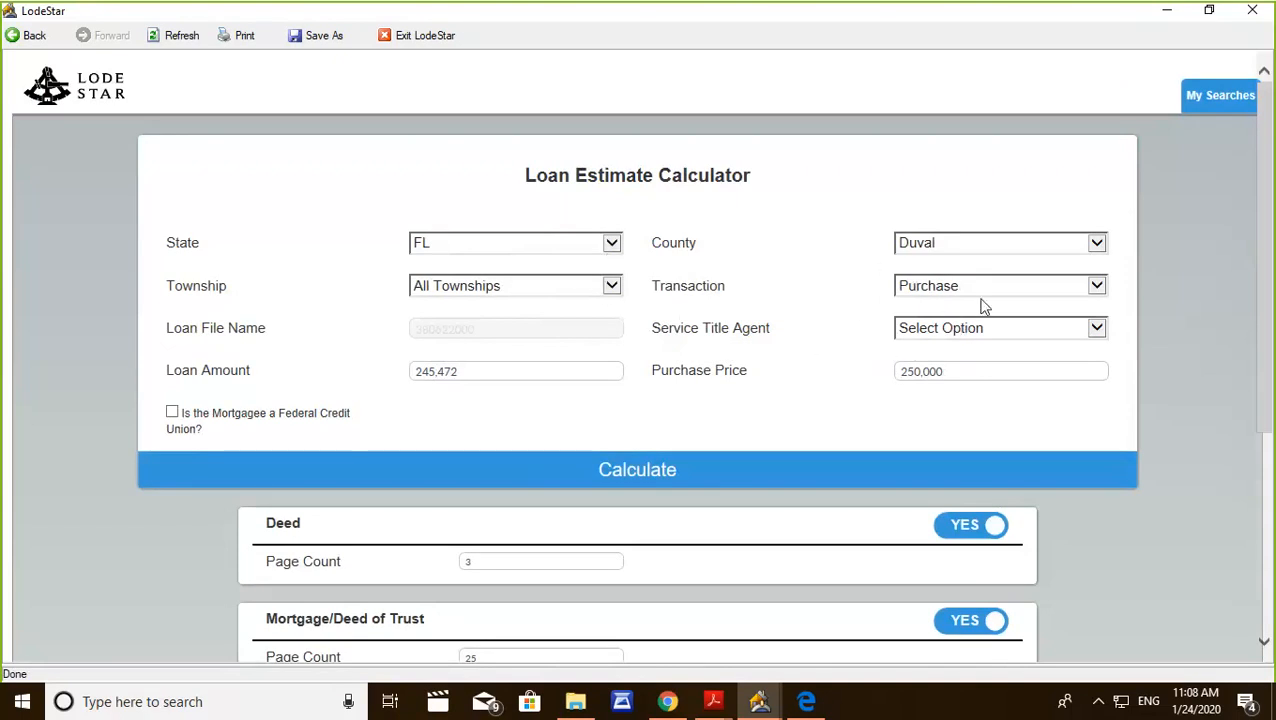
Check the county and state choices, set the Service Title Agent to COASTTITLE and calculate the loan estimate.
{"action": "left_click", "coordinate": [1099, 249]}
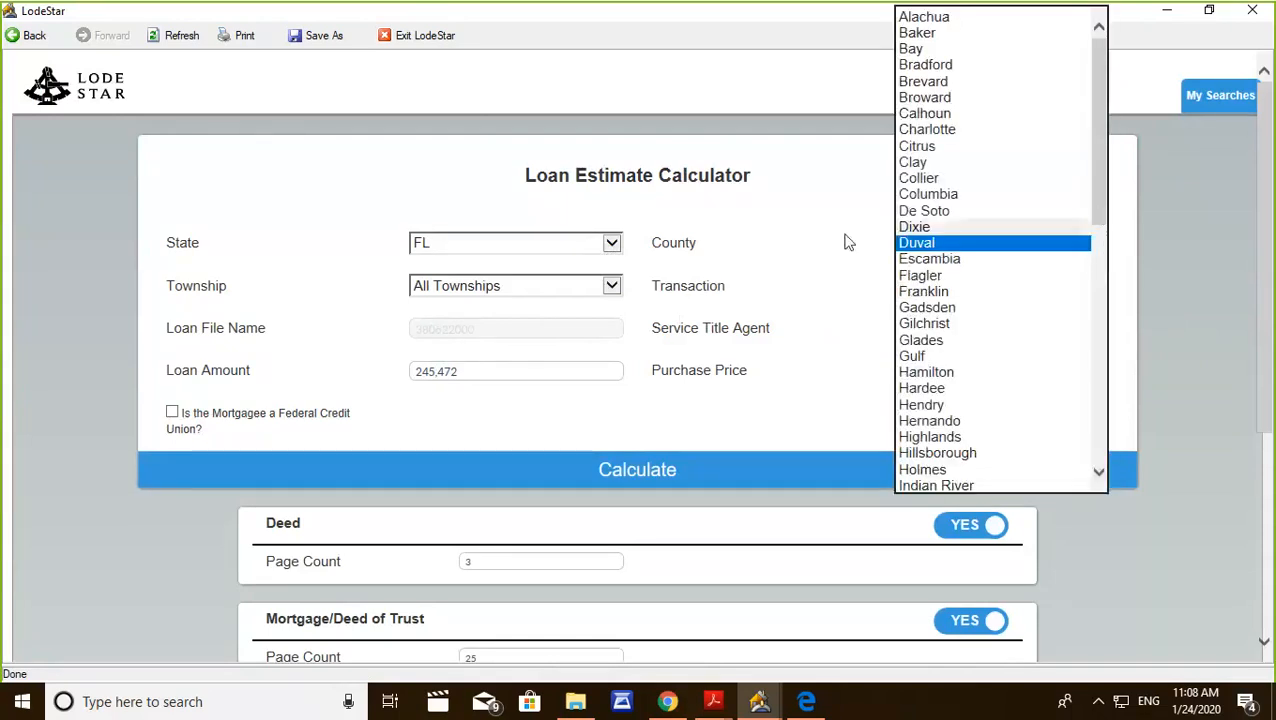
{"action": "left_click", "coordinate": [612, 248]}
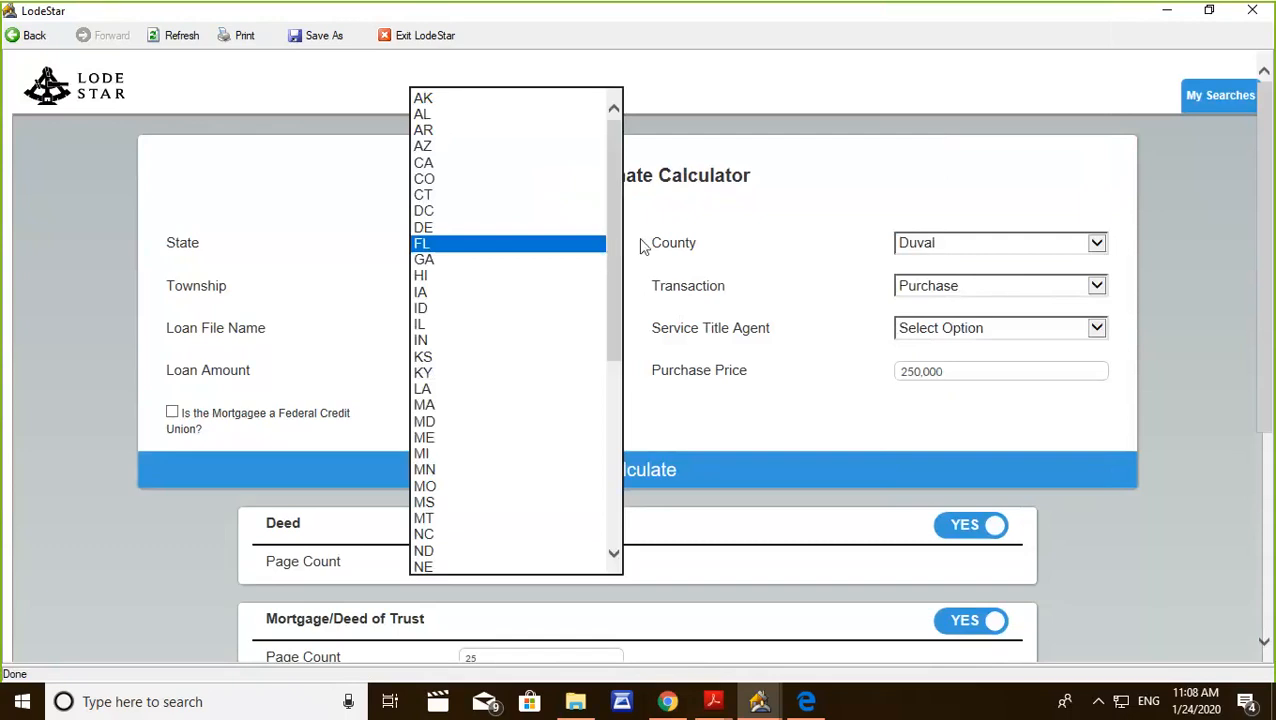
{"action": "left_click", "coordinate": [698, 228]}
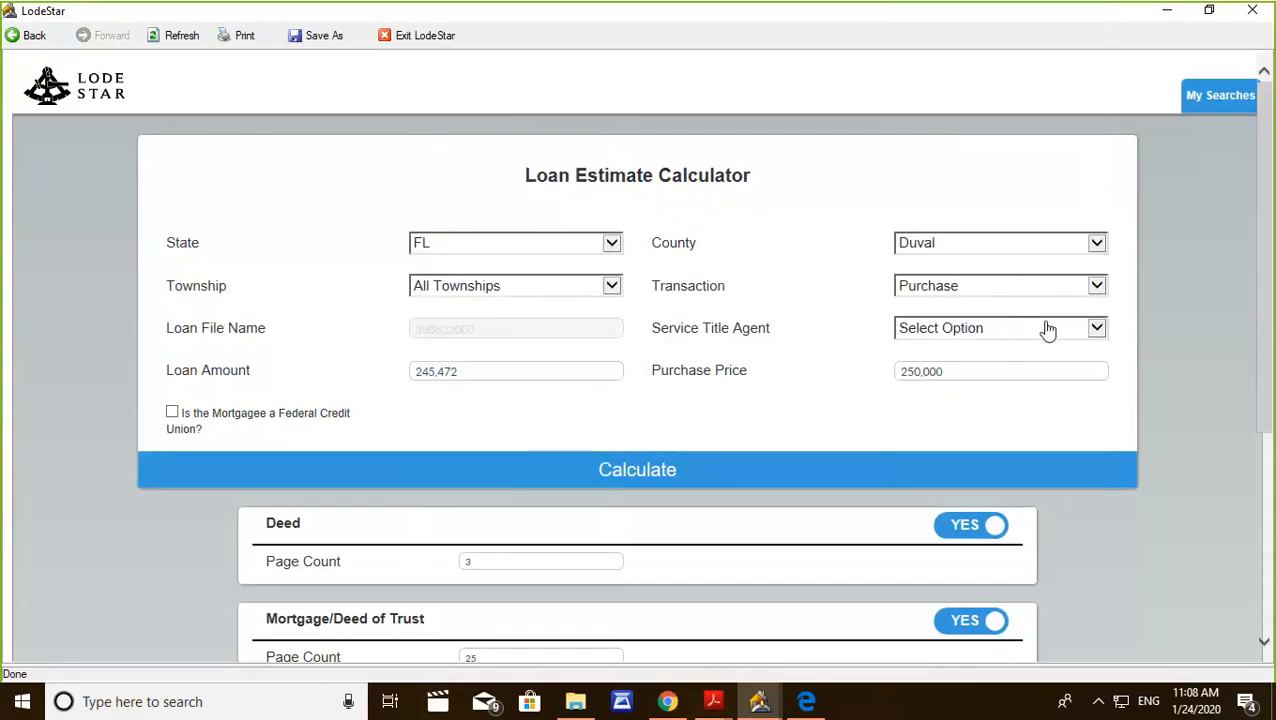
{"action": "left_click", "coordinate": [1082, 335]}
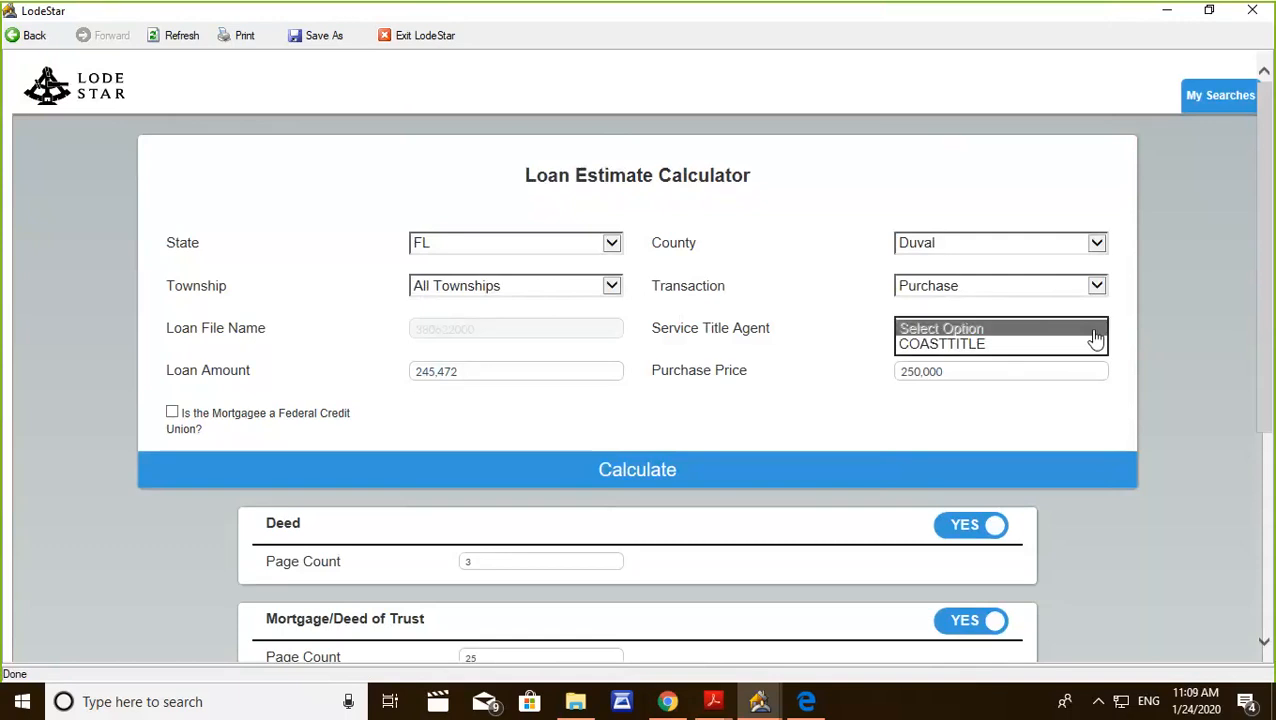
{"action": "left_click", "coordinate": [1054, 354]}
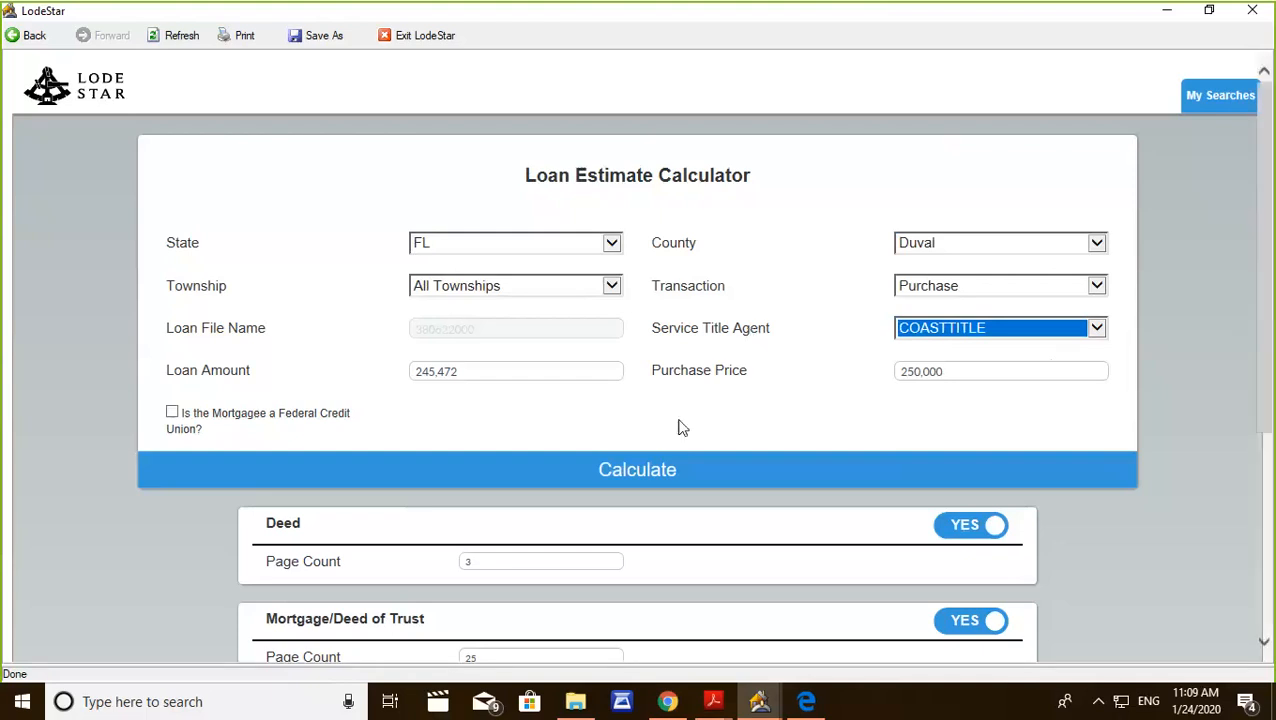
{"action": "left_click", "coordinate": [653, 471]}
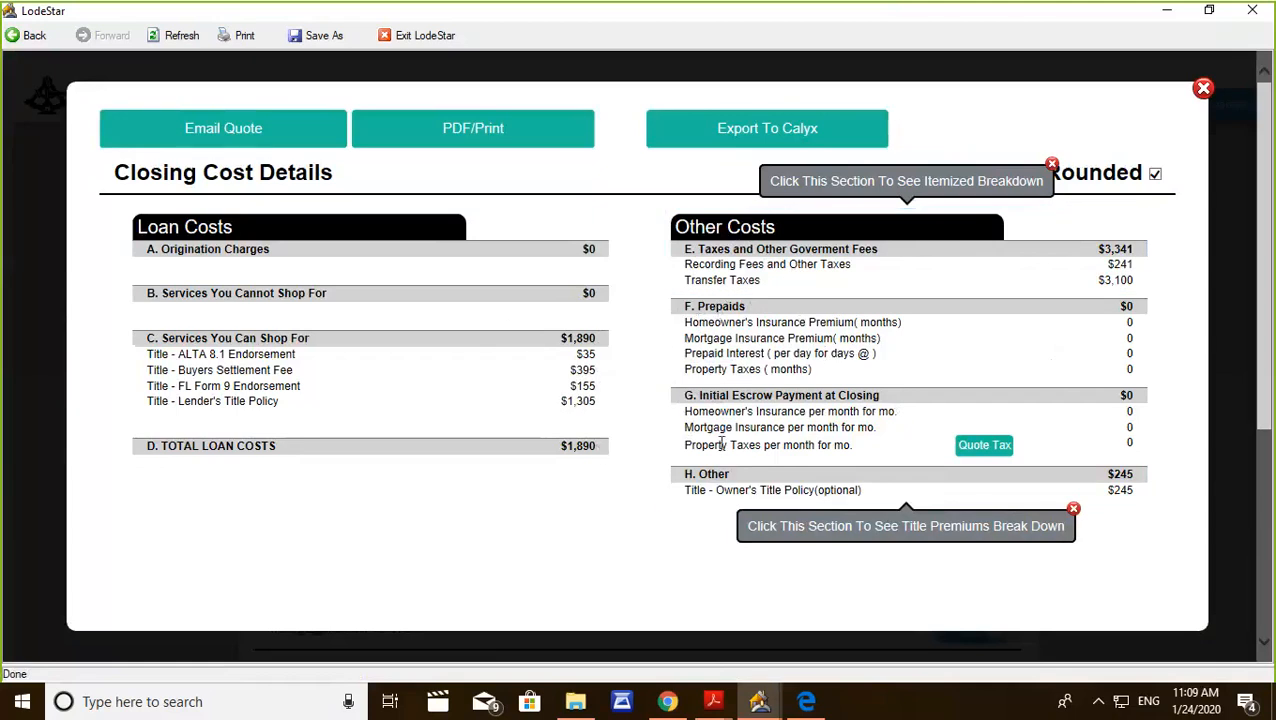
Export the closing costs to Calyx, accept the loan data import and close LodeStar.
{"action": "left_click", "coordinate": [764, 133]}
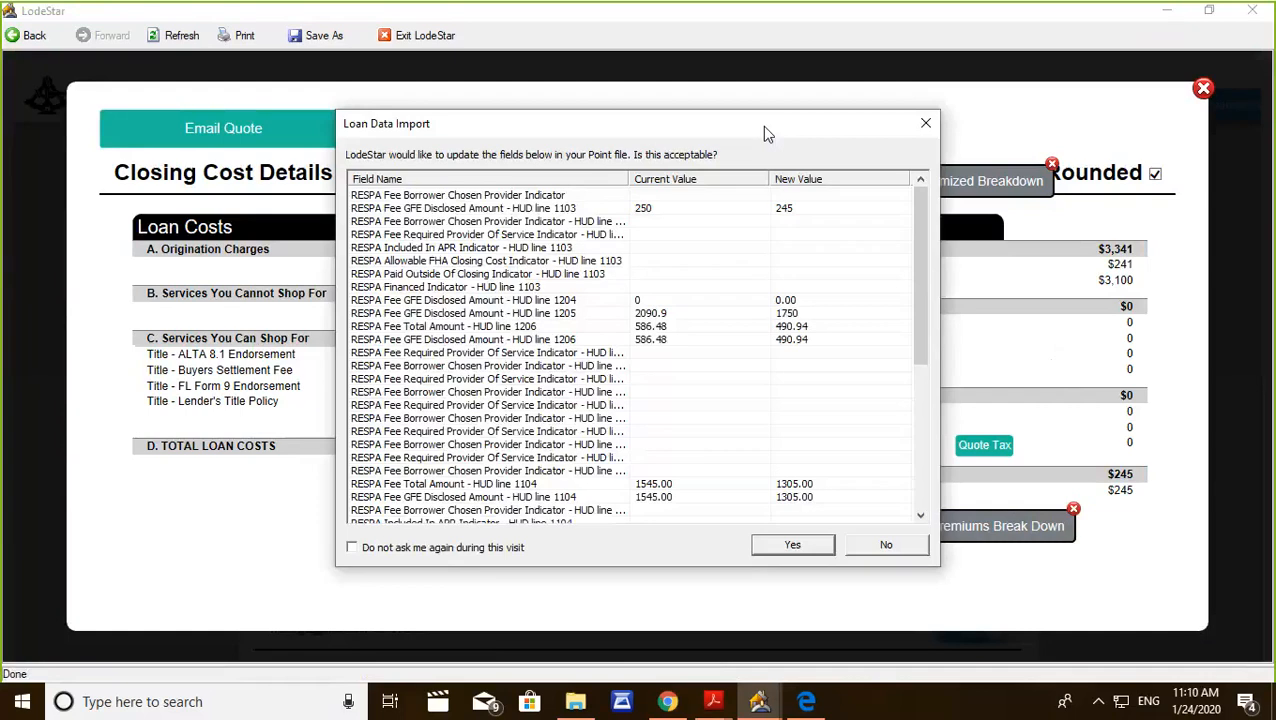
{"action": "left_click", "coordinate": [351, 550]}
{"action": "left_click", "coordinate": [351, 550]}
{"action": "left_click", "coordinate": [793, 545]}
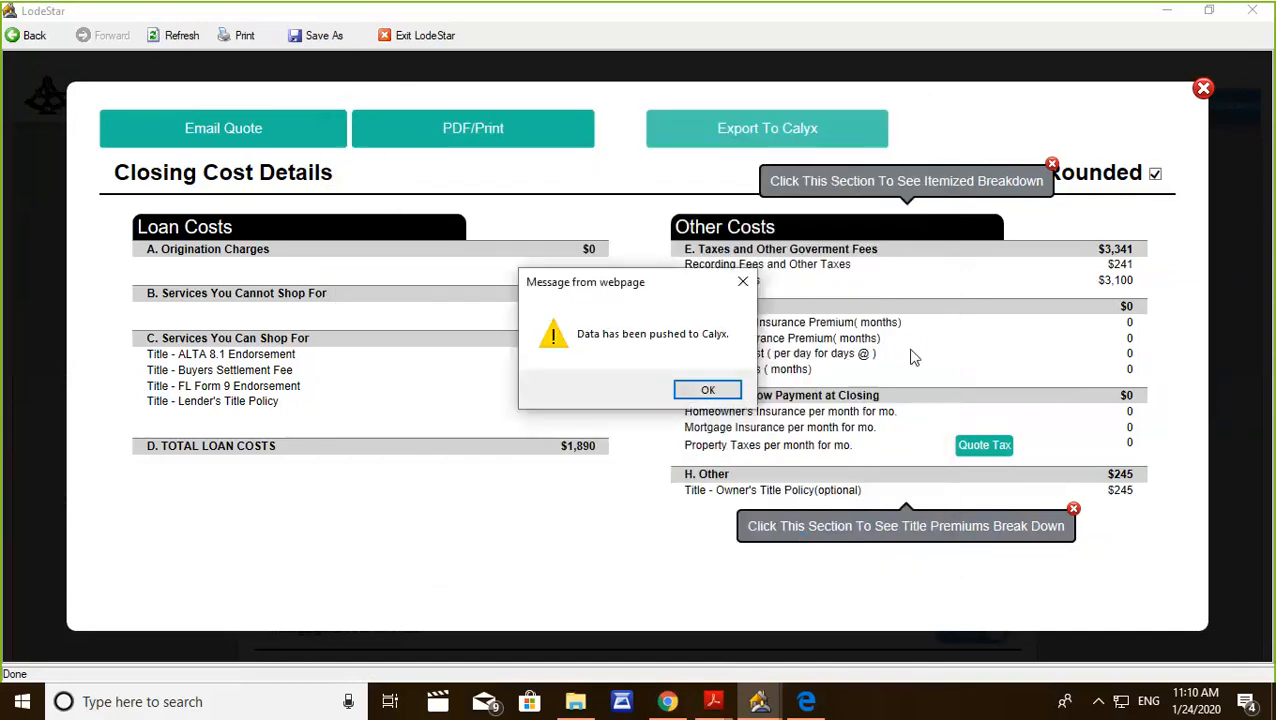
{"action": "left_click", "coordinate": [705, 390]}
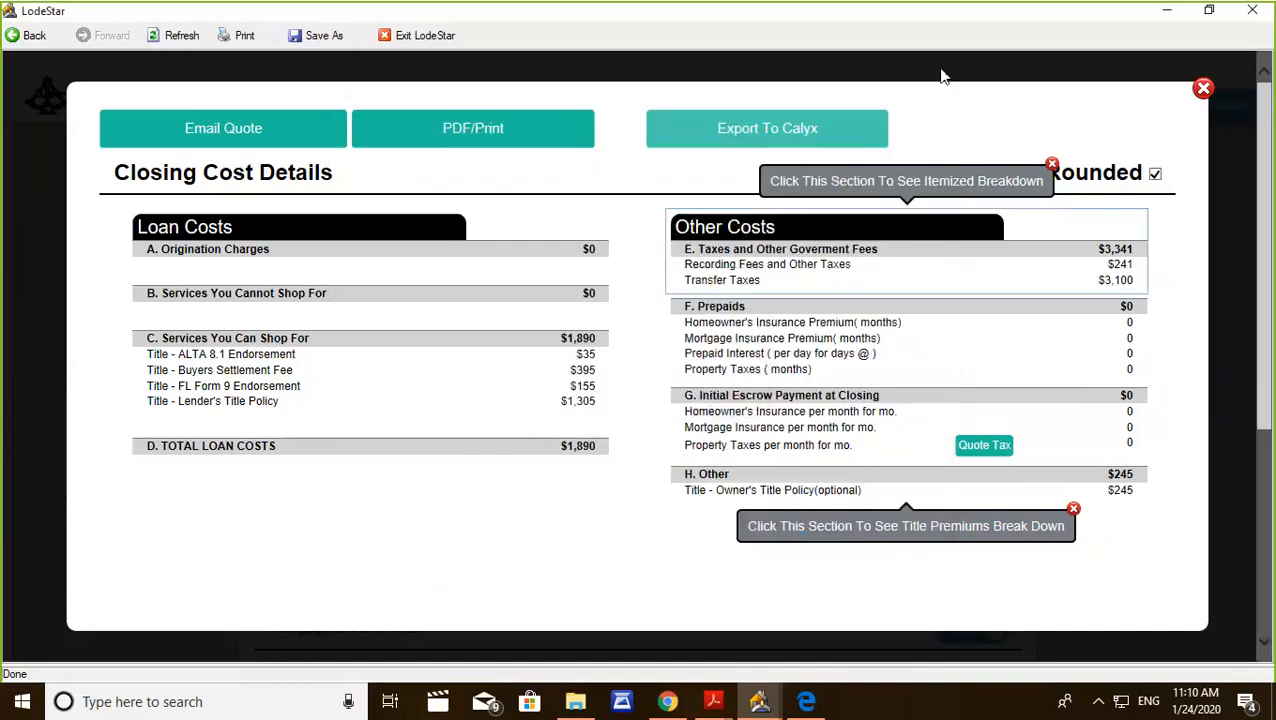
{"action": "left_click", "coordinate": [1240, 12]}
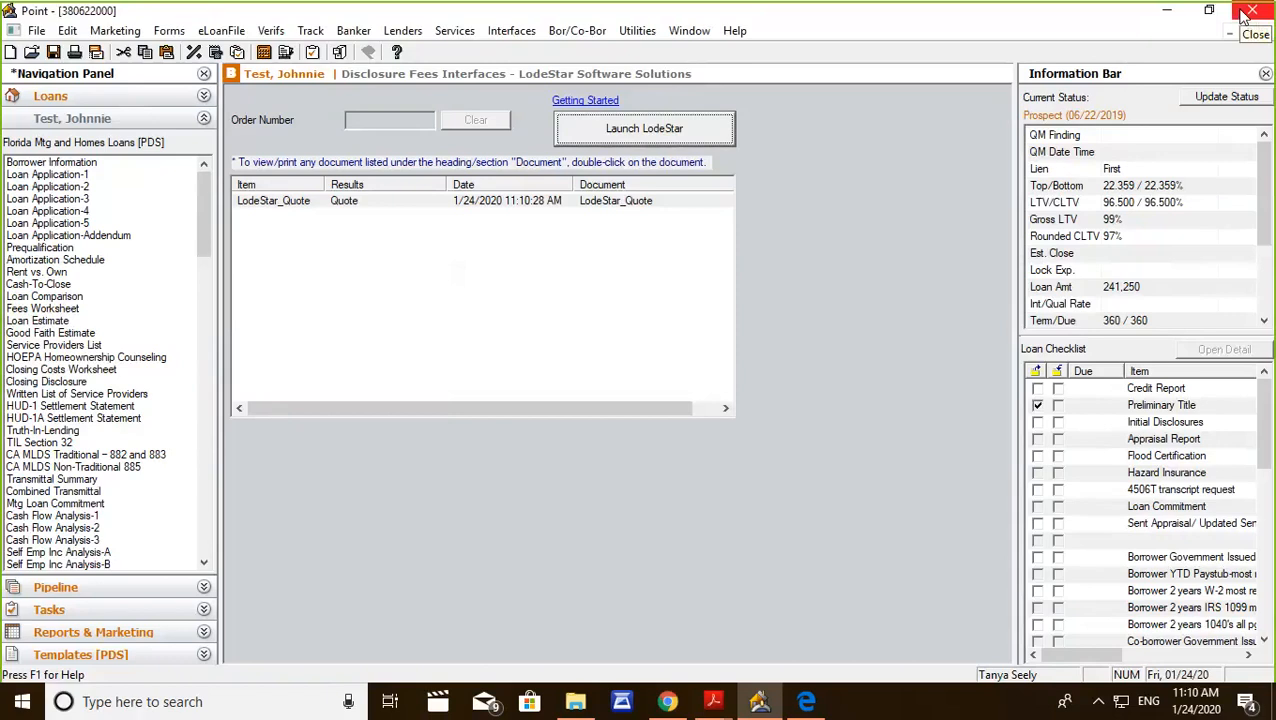
Reopen the Fees Worksheet and review the imported title fees in section C and the government taxes.
{"action": "left_click", "coordinate": [50, 312]}
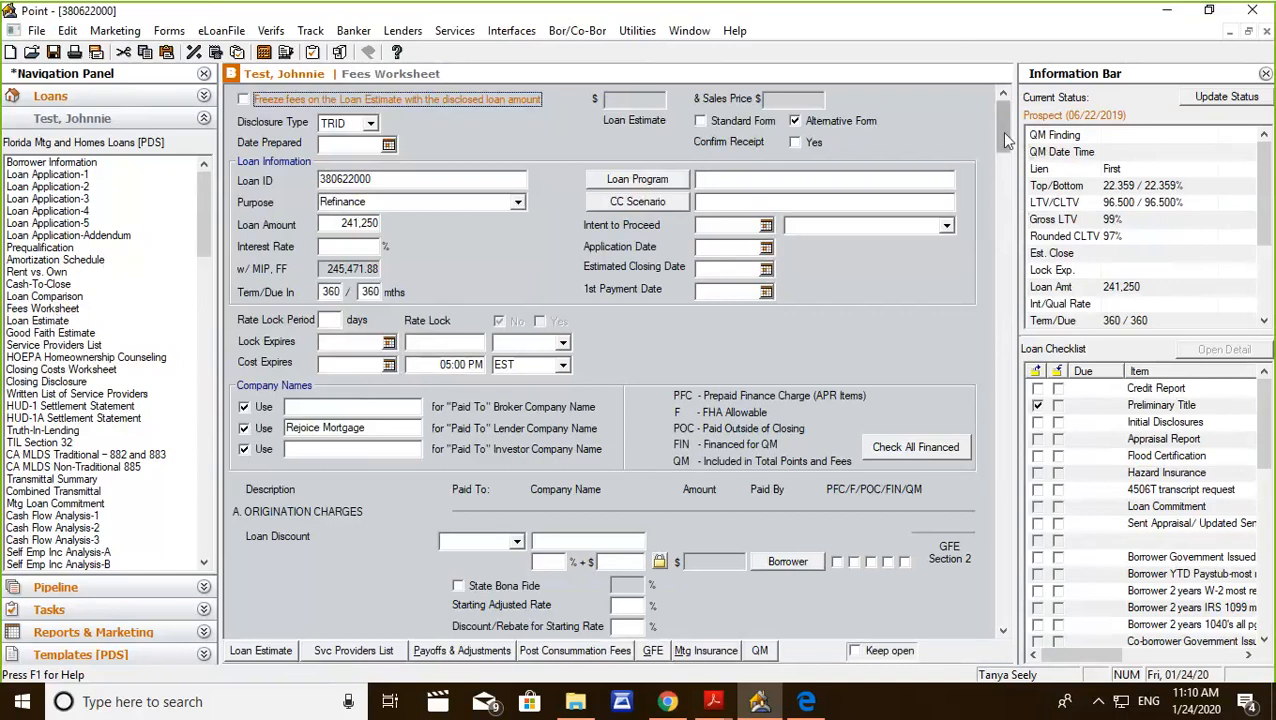
{"action": "left_click_drag", "start_coordinate": [1005, 140], "coordinate": [1004, 290]}
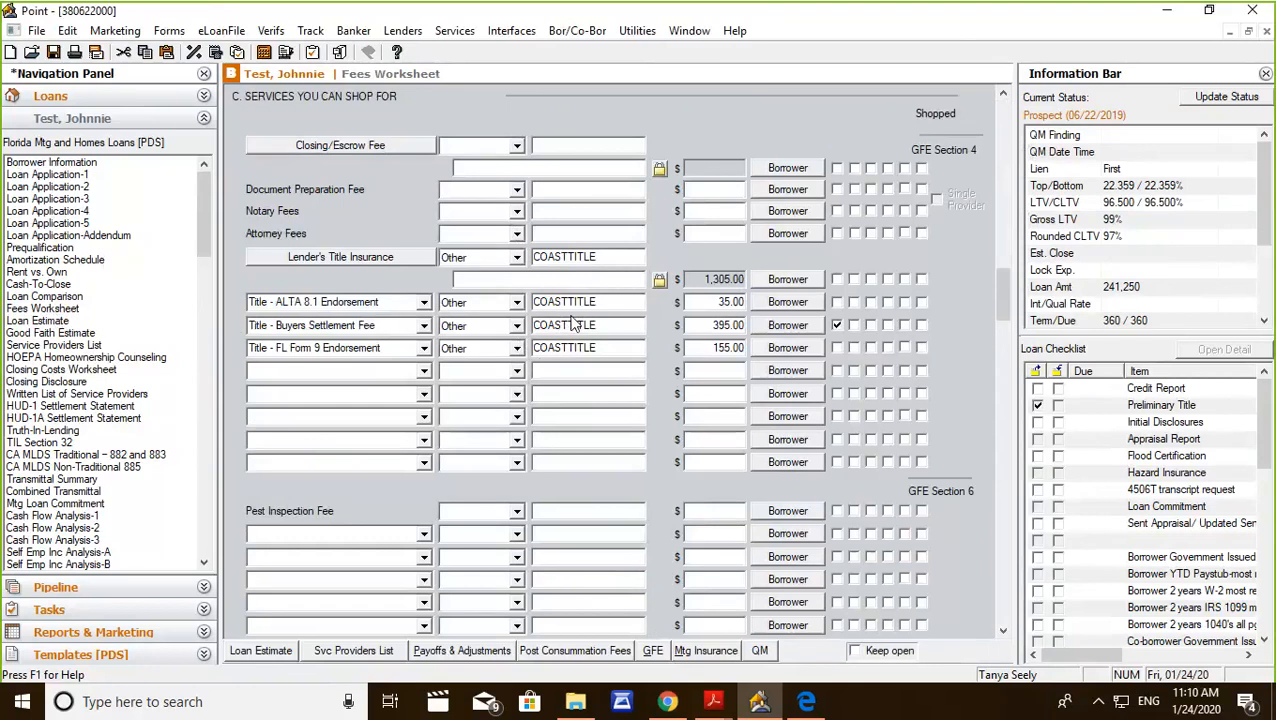
{"action": "scroll", "coordinate": [578, 319], "scroll_direction": "down", "scroll_amount": 5}
{"action": "scroll", "coordinate": [582, 317], "scroll_direction": "down", "scroll_amount": 6}
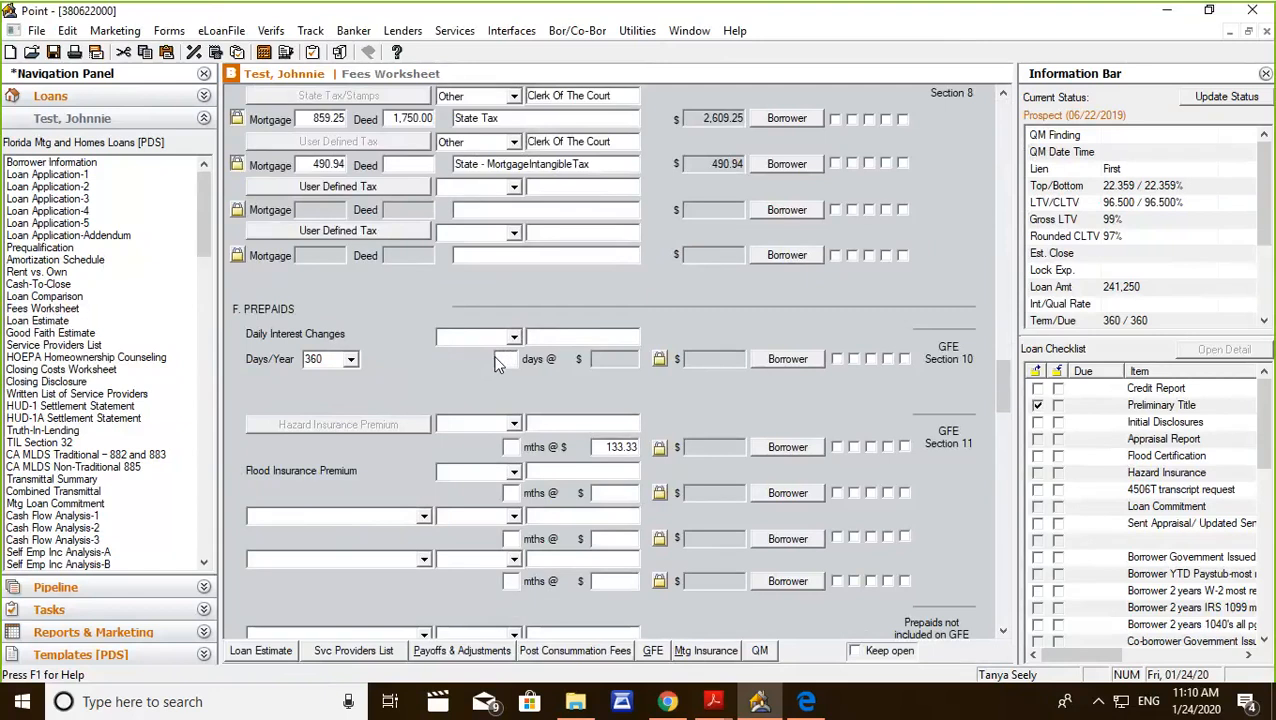
Set the daily interest charges in section F, Prepaids, to 15 days and unlock the amount for manual entry.
{"action": "left_click", "coordinate": [505, 360]}
{"action": "type", "text": "15"}
{"action": "key", "text": "Tab"}
{"action": "left_click", "coordinate": [660, 359]}
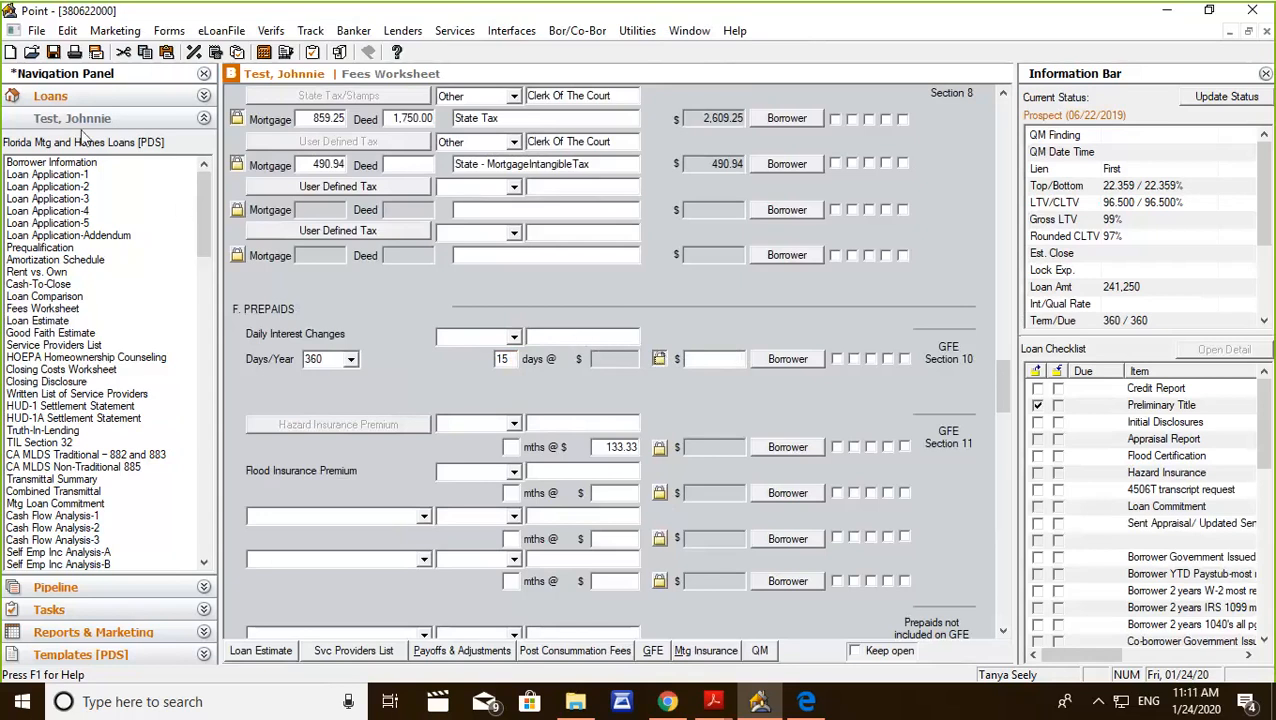
Open the Borrower Information form and examine the note rate and loan figures in the Loan Summary.
{"action": "left_click", "coordinate": [49, 164]}
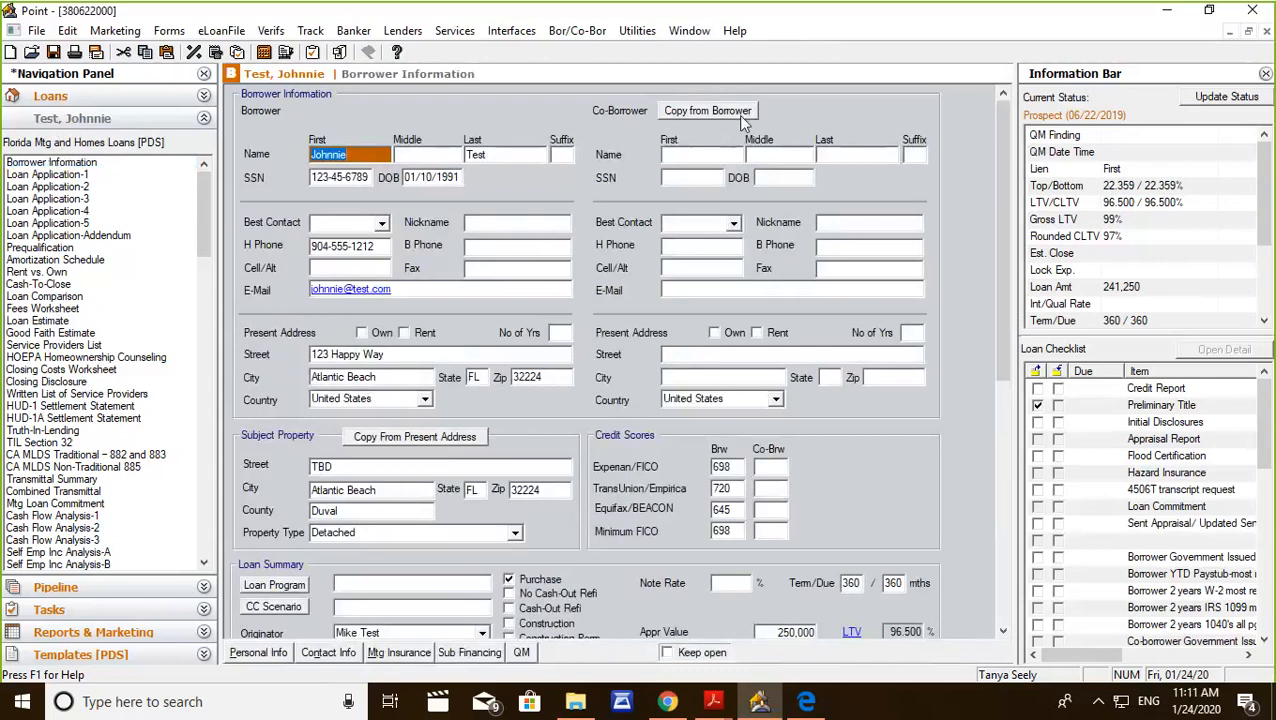
{"action": "left_click_drag", "start_coordinate": [999, 228], "coordinate": [999, 392]}
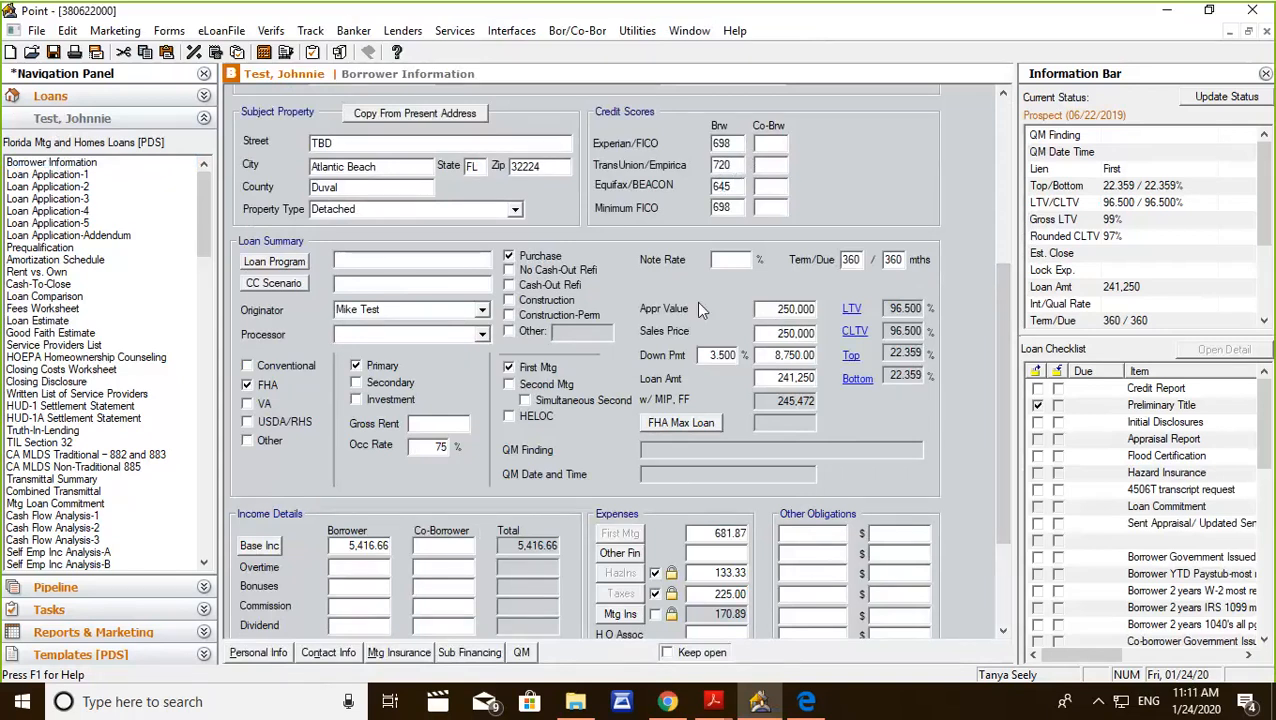
Switch to Chrome, search for optimal blue login in a new tab and open the Optimal Blue site's client login page.
{"action": "left_click", "coordinate": [668, 705]}
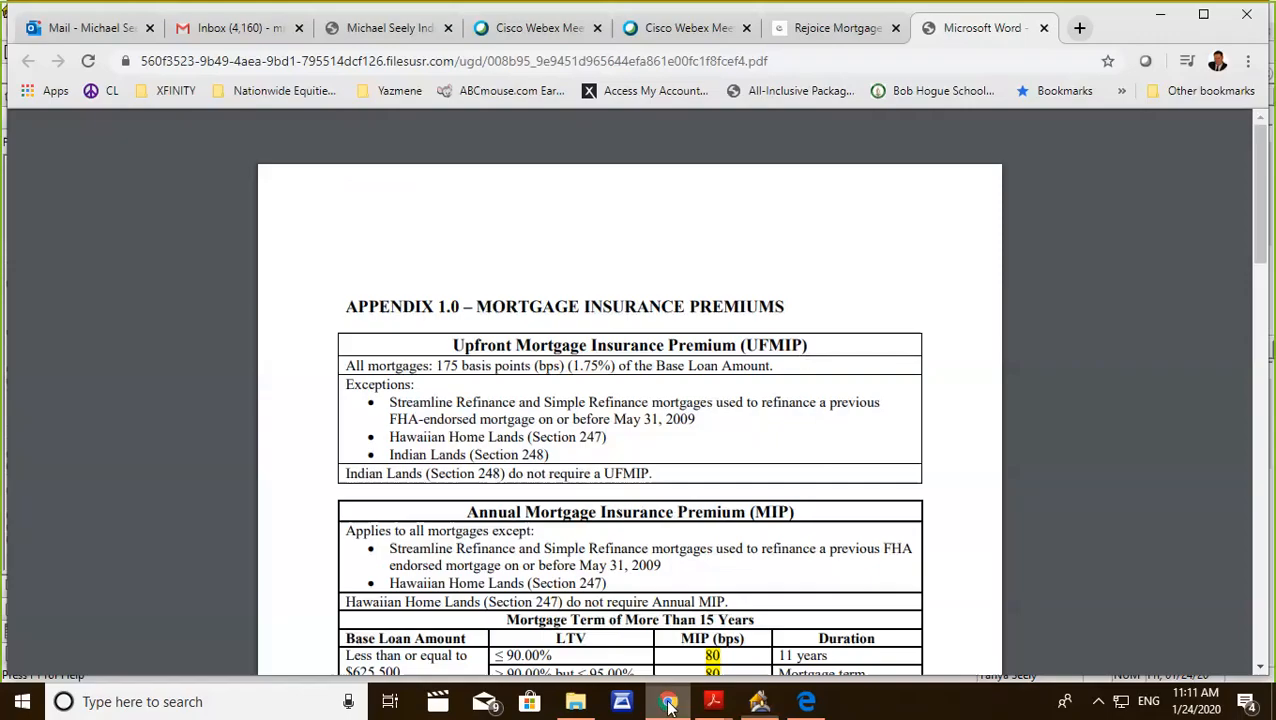
{"action": "left_click", "coordinate": [1079, 28]}
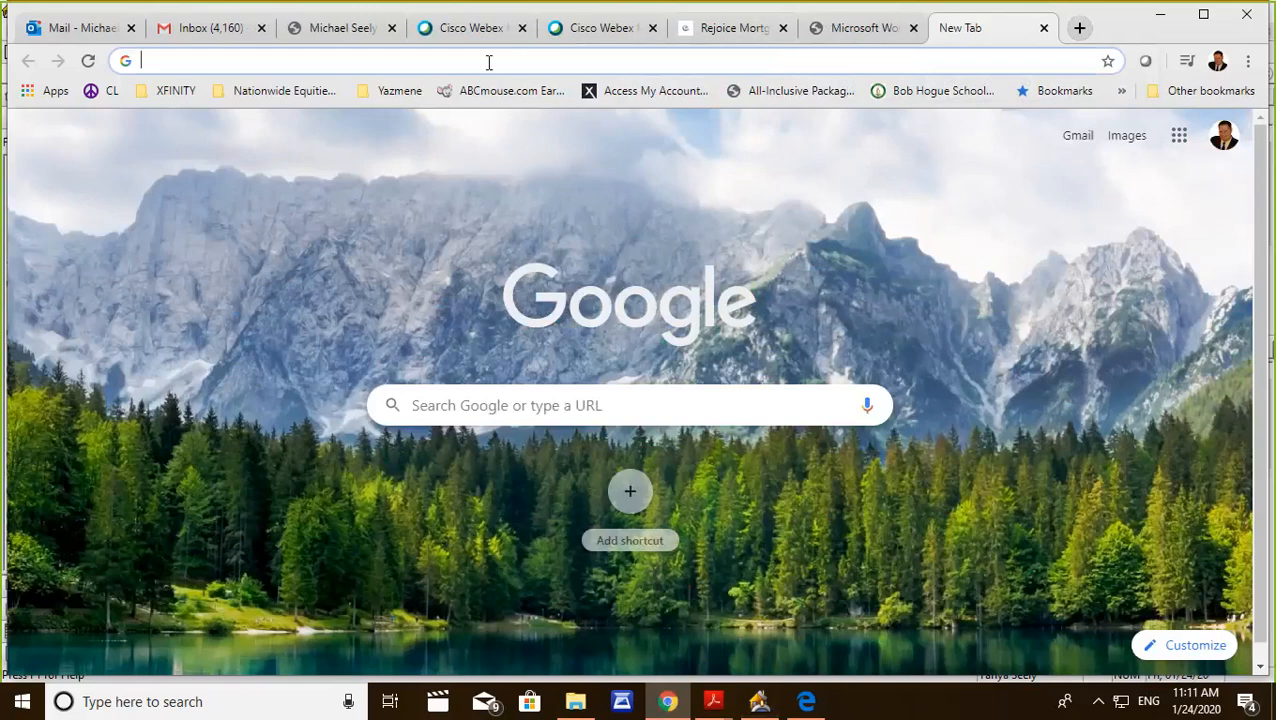
{"action": "type", "text": "optimalblu"}
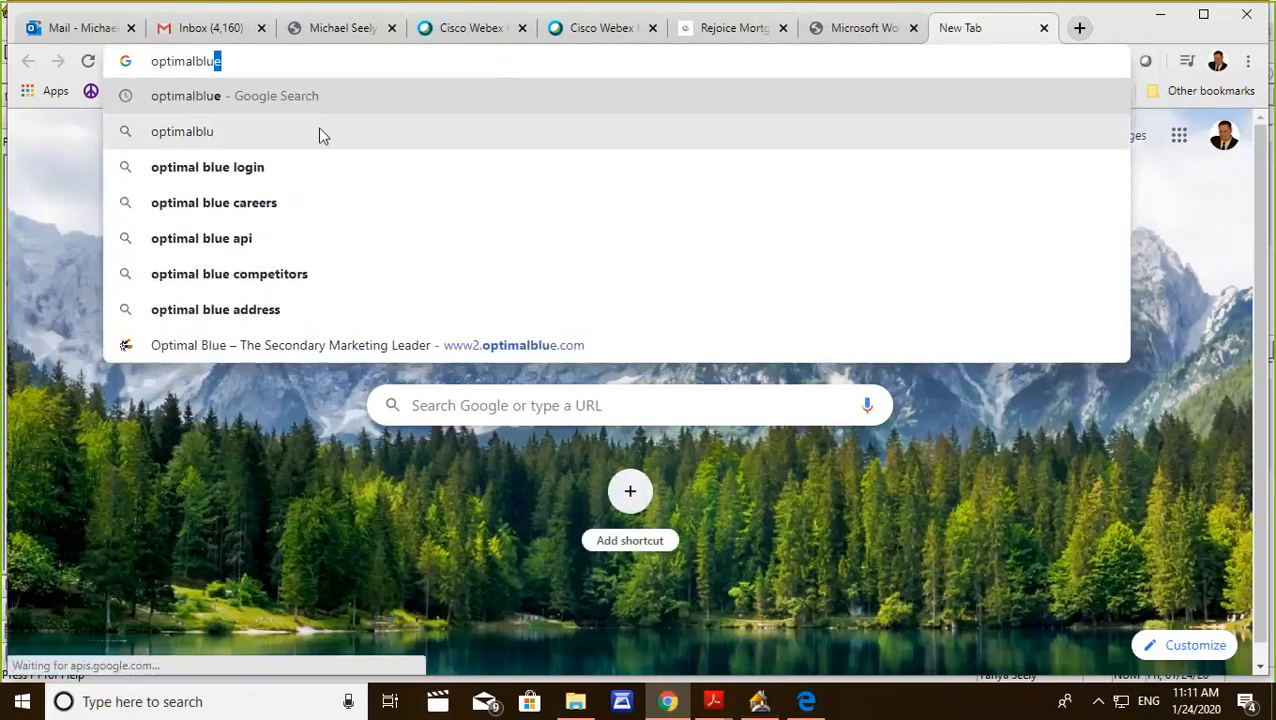
{"action": "left_click", "coordinate": [211, 167]}
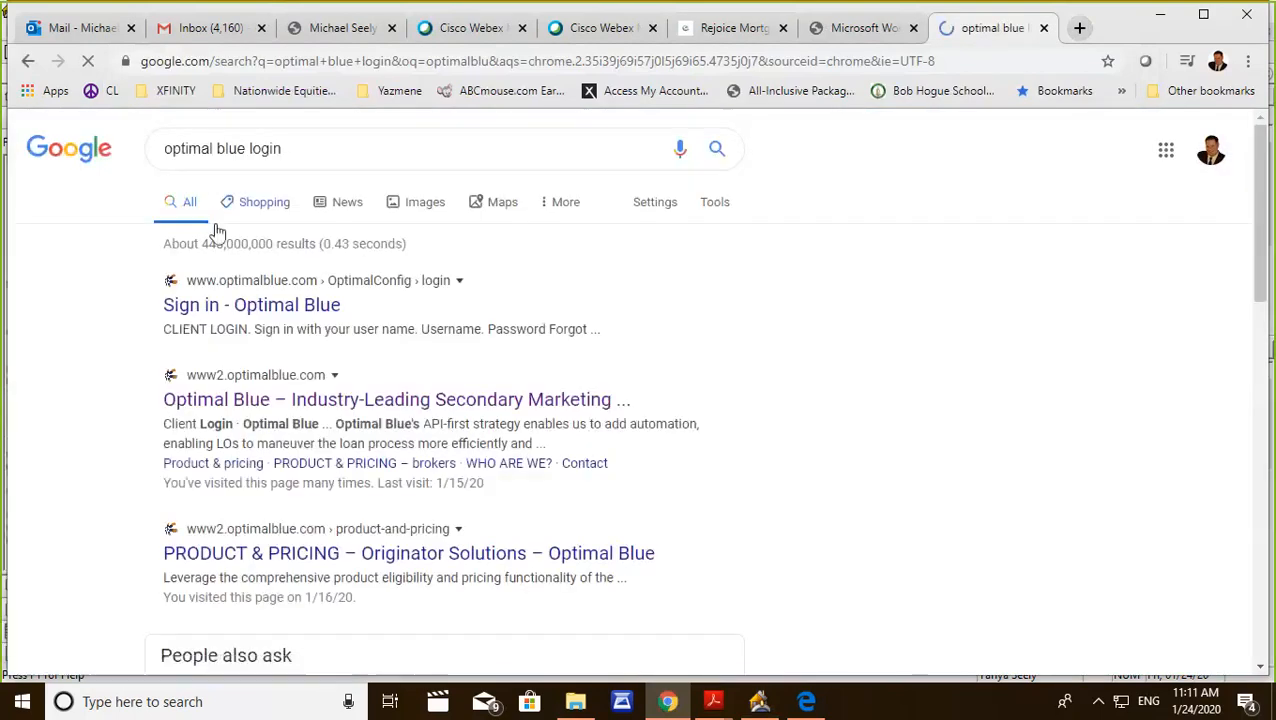
{"action": "left_click", "coordinate": [265, 409]}
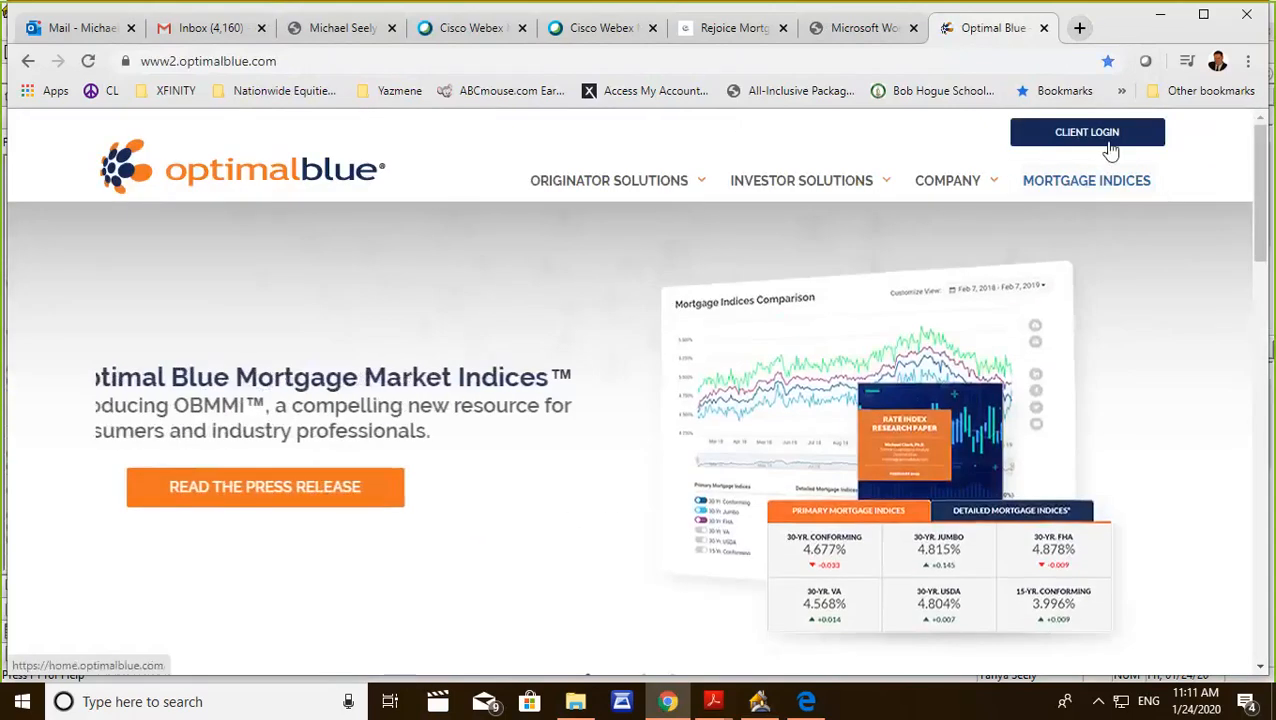
{"action": "left_click", "coordinate": [1097, 136]}
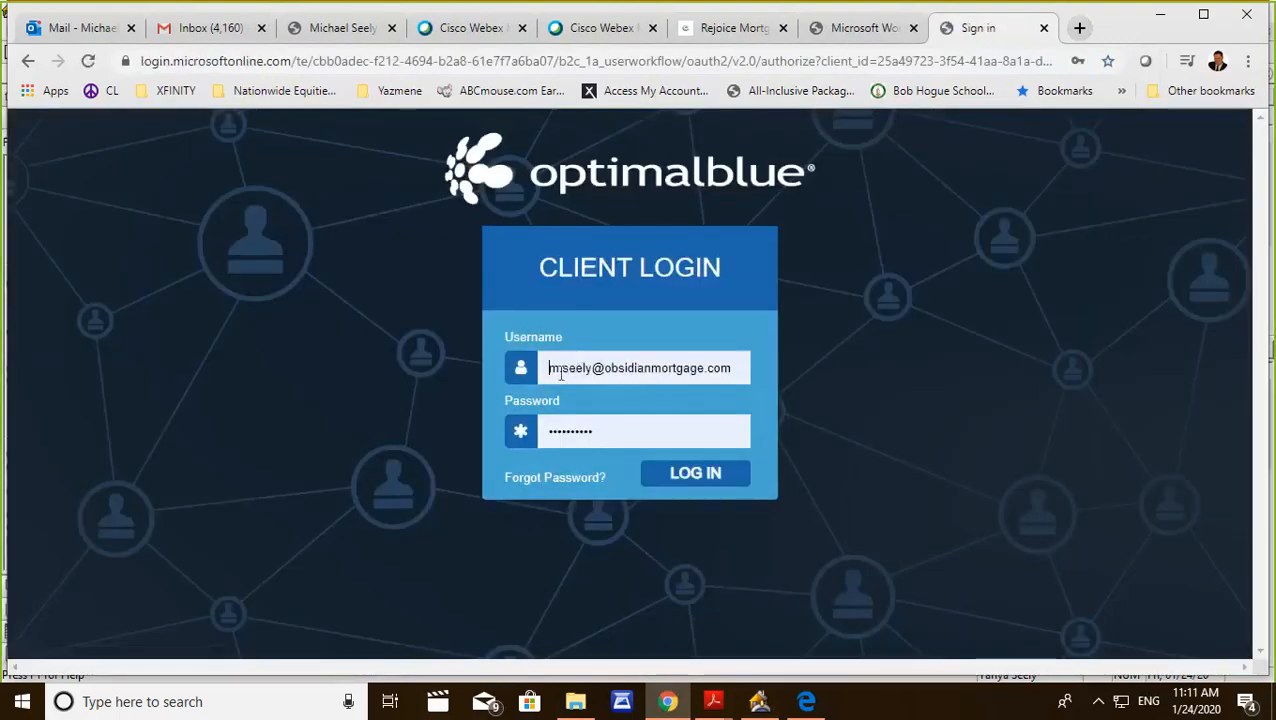
Fill the client login with the saved regional account's username and password, and log in to Optimal Blue.
{"action": "double_click", "coordinate": [555, 368]}
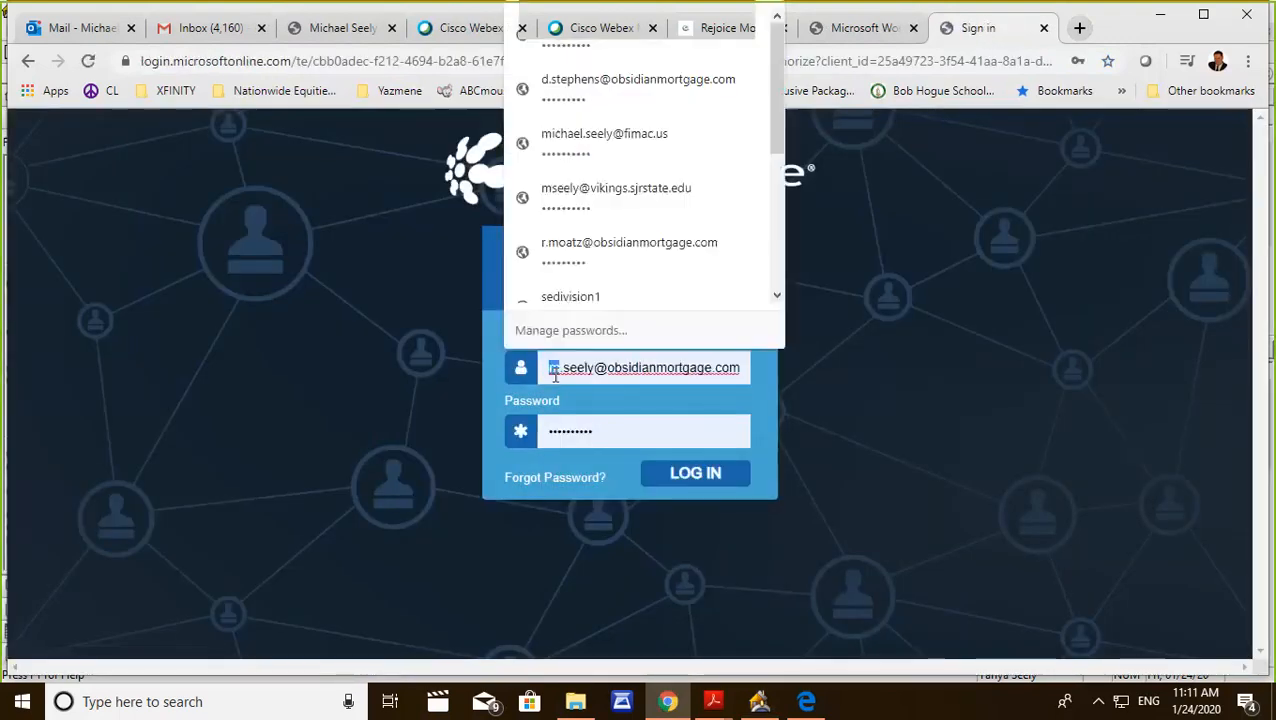
{"action": "scroll", "coordinate": [779, 151], "scroll_direction": "down", "scroll_amount": 2}
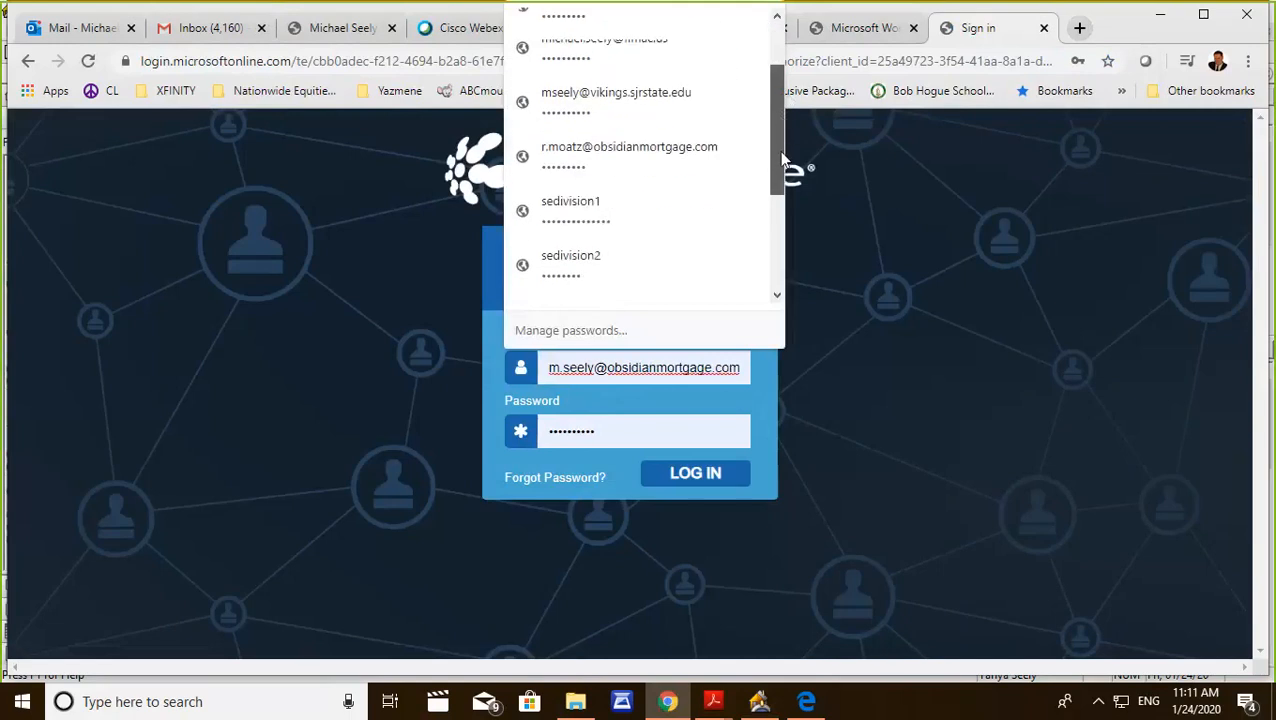
{"action": "scroll", "coordinate": [779, 192], "scroll_direction": "down", "scroll_amount": 1}
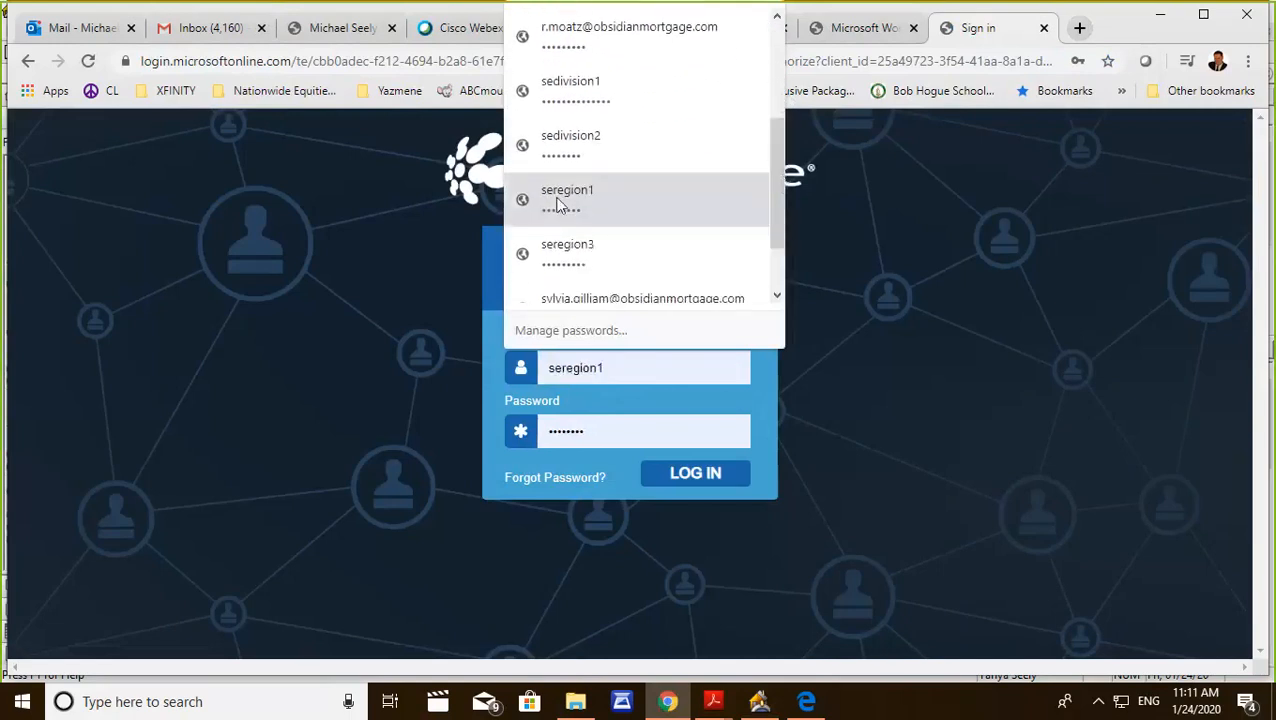
{"action": "left_click", "coordinate": [556, 200]}
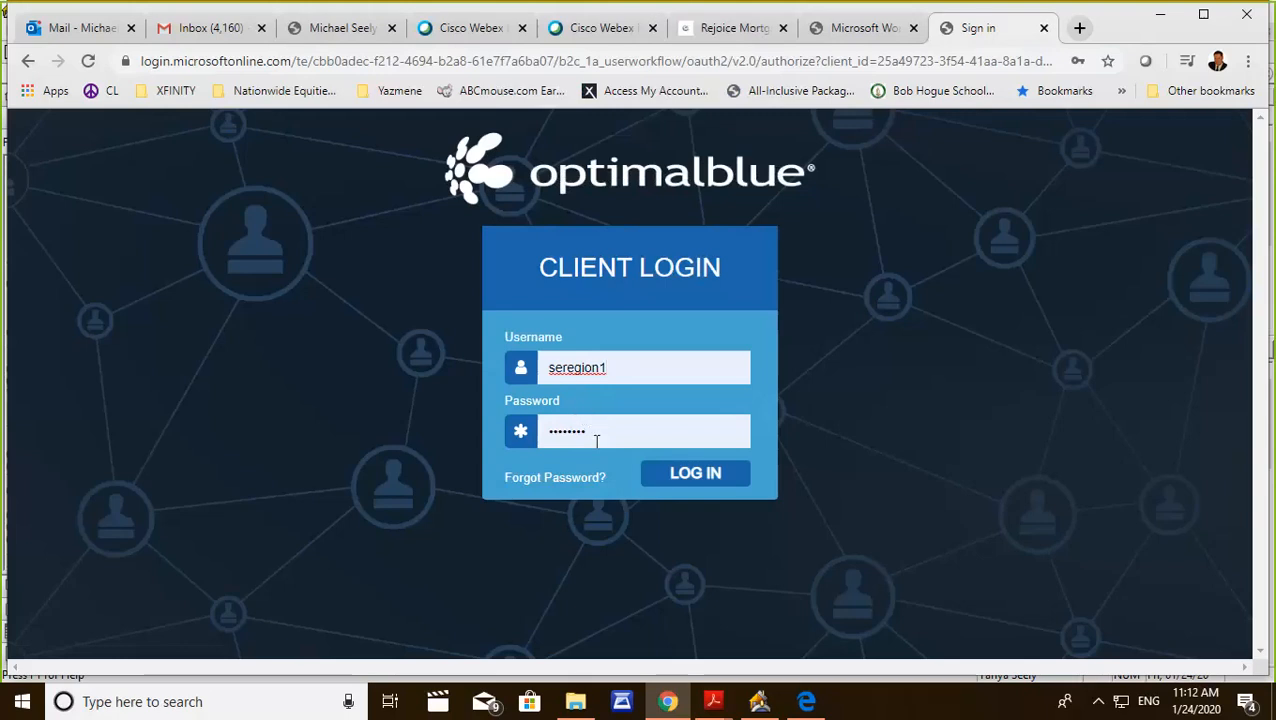
{"action": "left_click", "coordinate": [677, 479]}
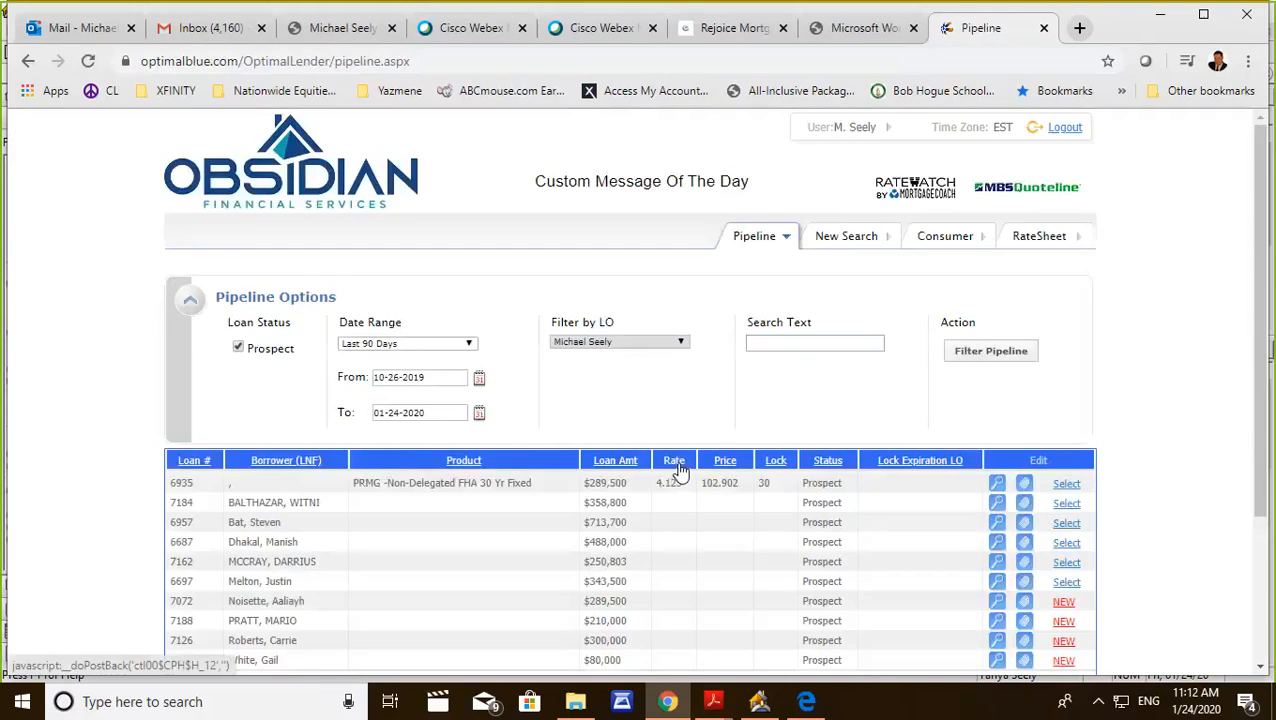
Start a new product search and set the first lien/base loan amount to 241250.
{"action": "left_click", "coordinate": [870, 237]}
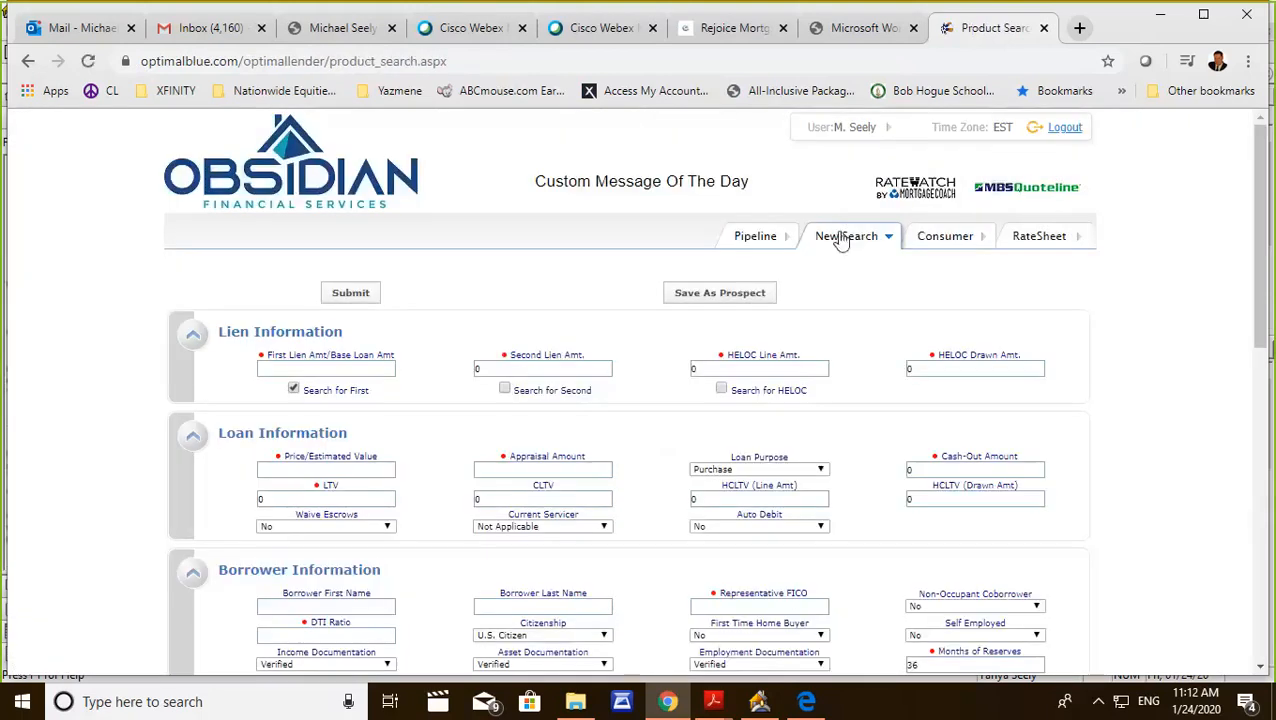
{"action": "scroll", "coordinate": [525, 327], "scroll_direction": "down", "scroll_amount": 1}
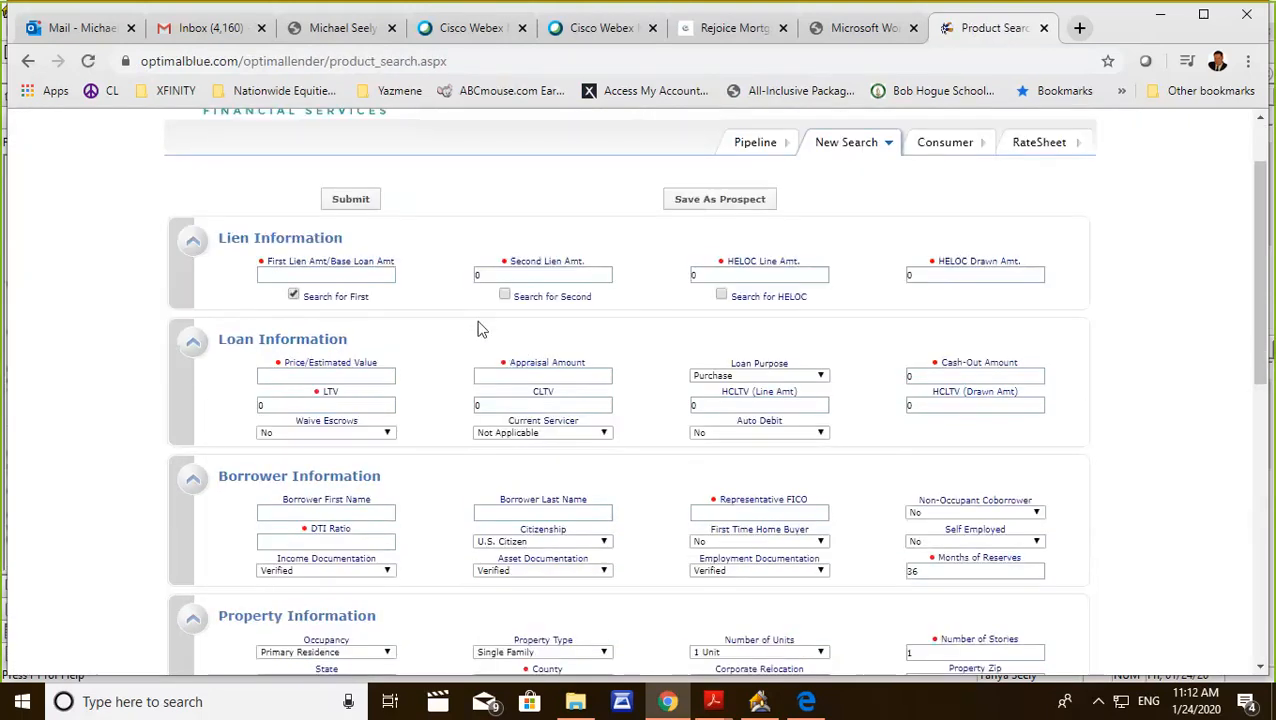
{"action": "left_click", "coordinate": [298, 273]}
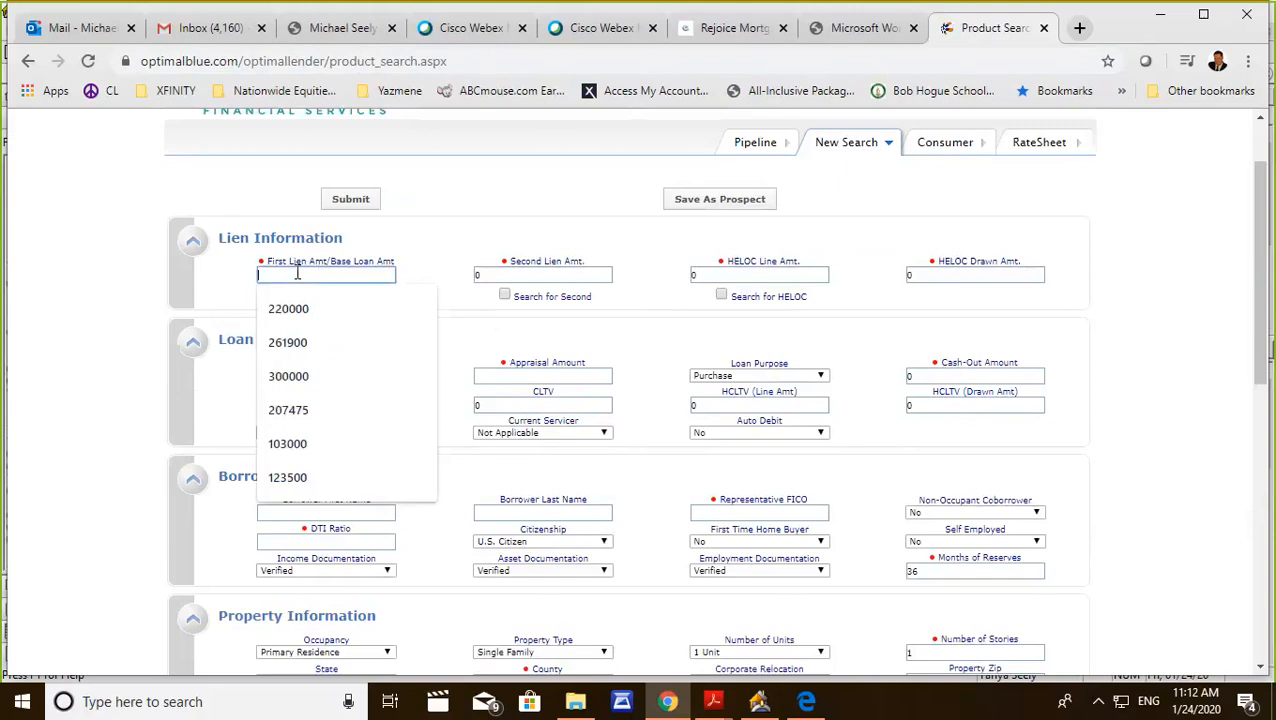
{"action": "type", "text": "2412"}
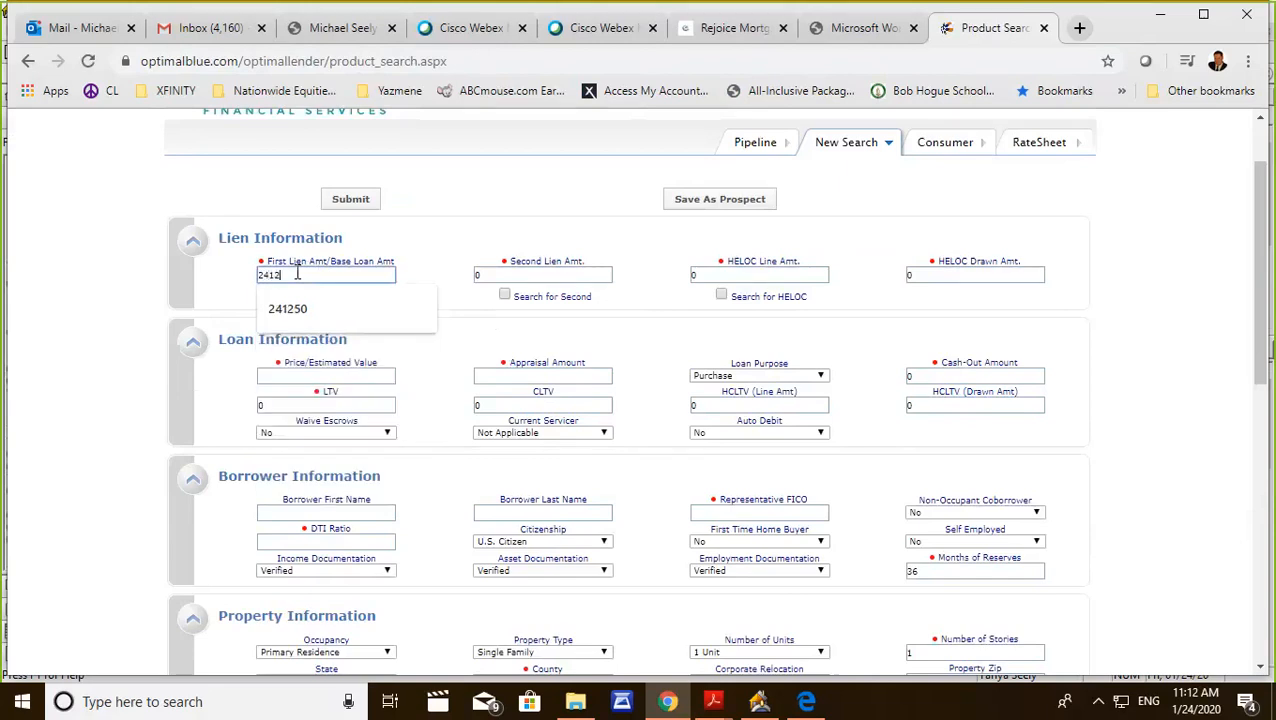
{"action": "type", "text": "50"}
{"action": "scroll", "coordinate": [360, 400], "scroll_direction": "up", "scroll_amount": 1}
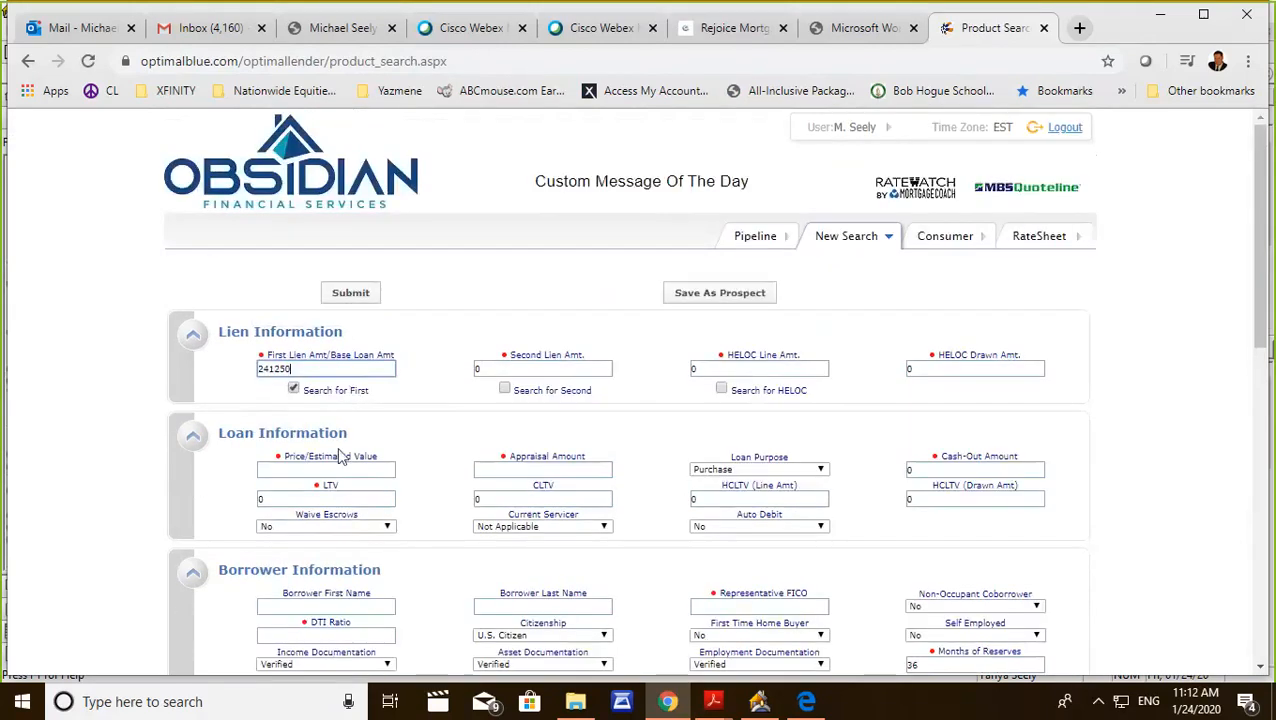
Set the price/estimated value and the appraisal amount to 250000, keeping Purchase as the loan purpose.
{"action": "left_click", "coordinate": [327, 469]}
{"action": "type", "text": "25"}
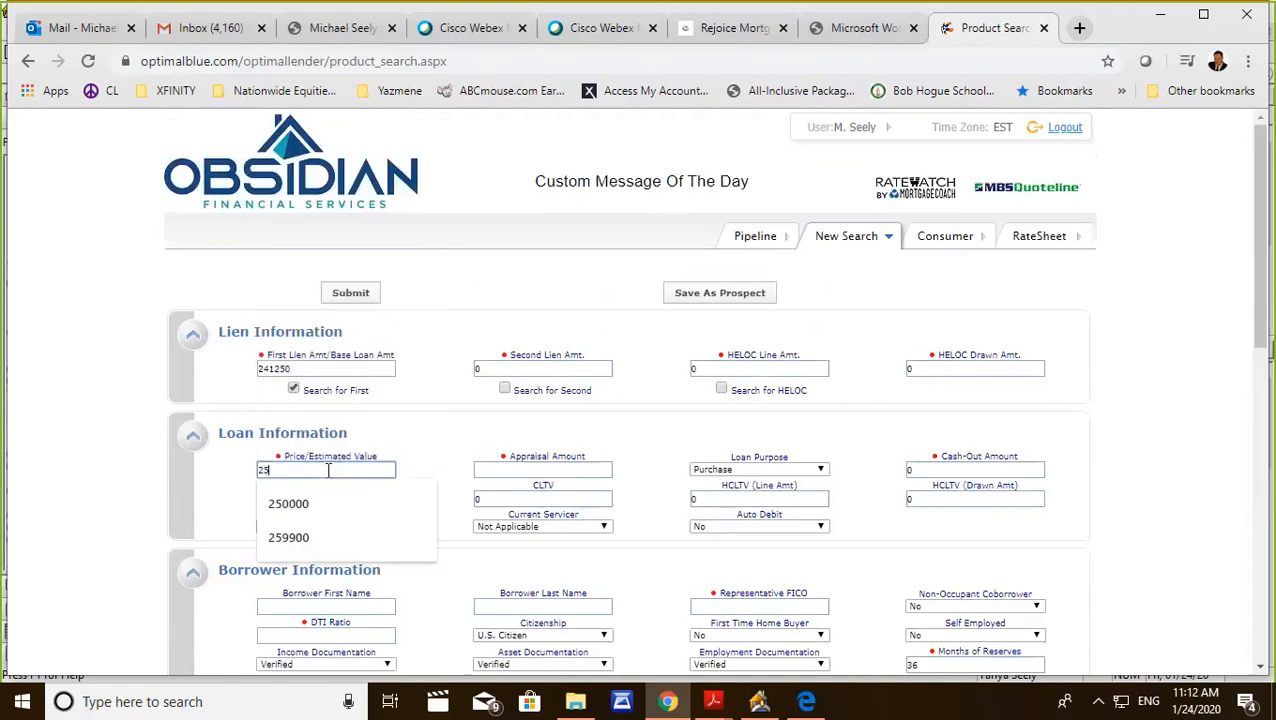
{"action": "type", "text": "0000"}
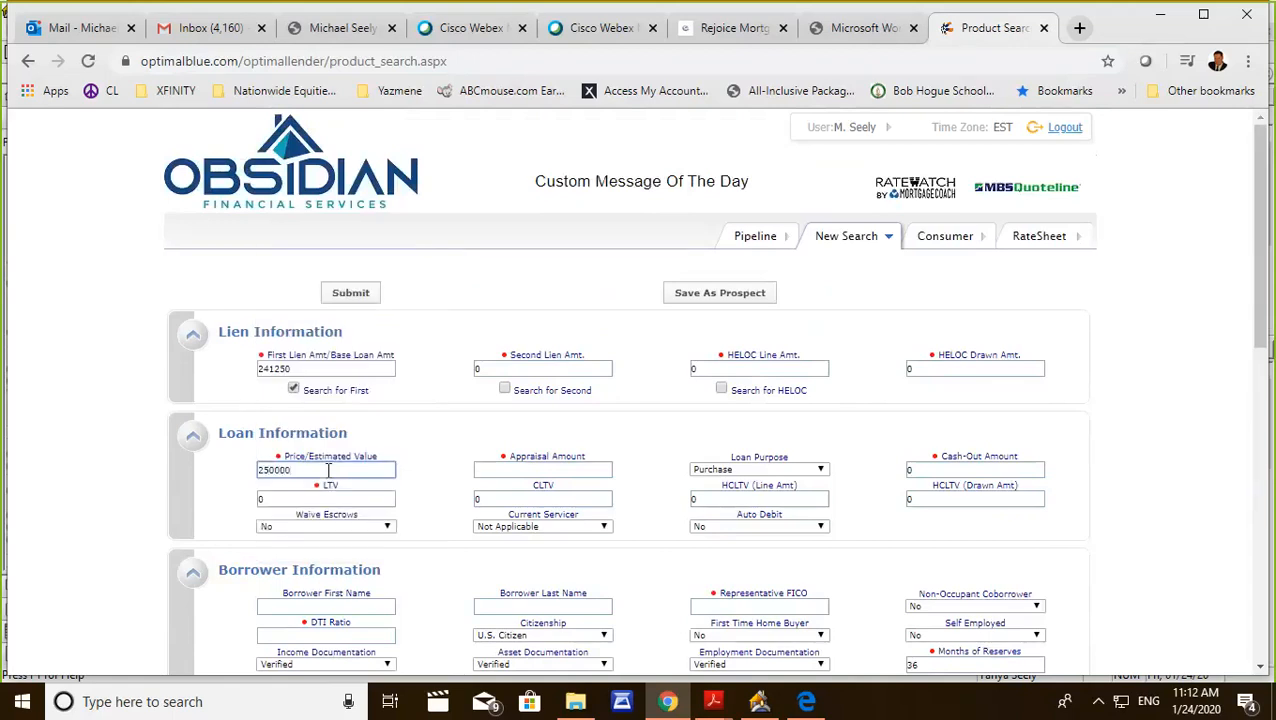
{"action": "key", "text": "Tab"}
{"action": "type", "text": "25000"}
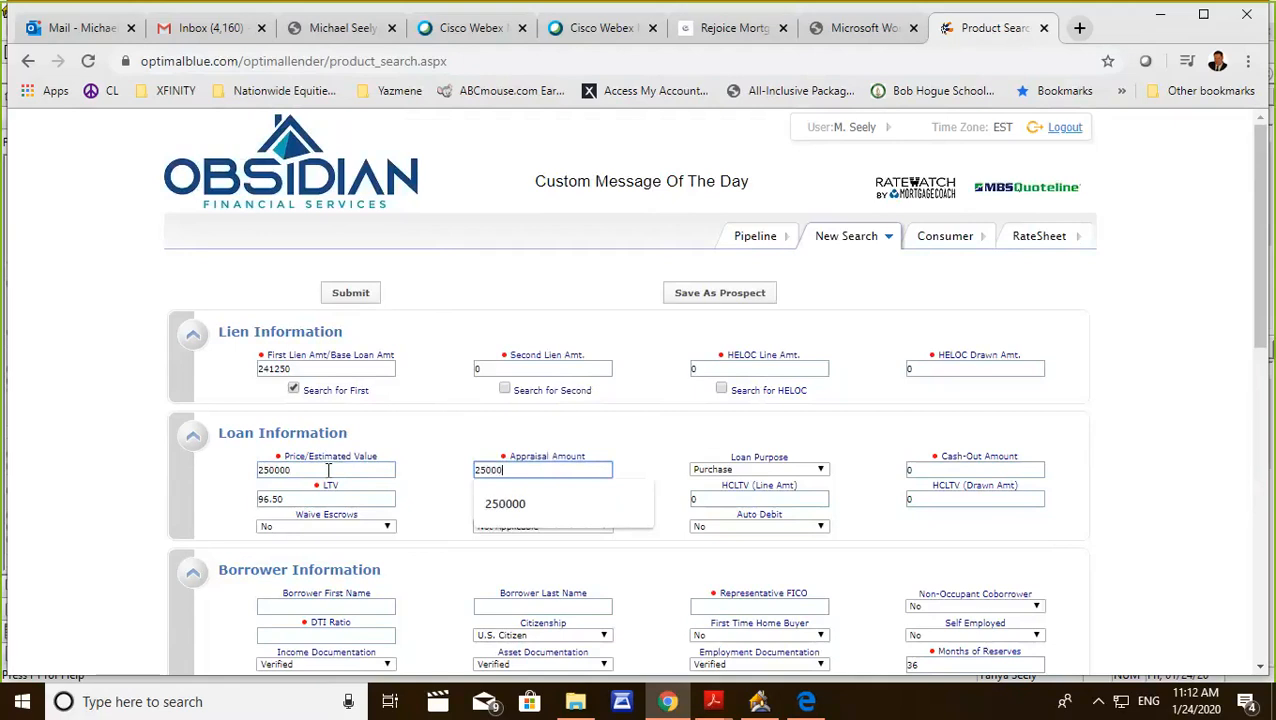
{"action": "type", "text": "0"}
{"action": "key", "text": "Tab"}
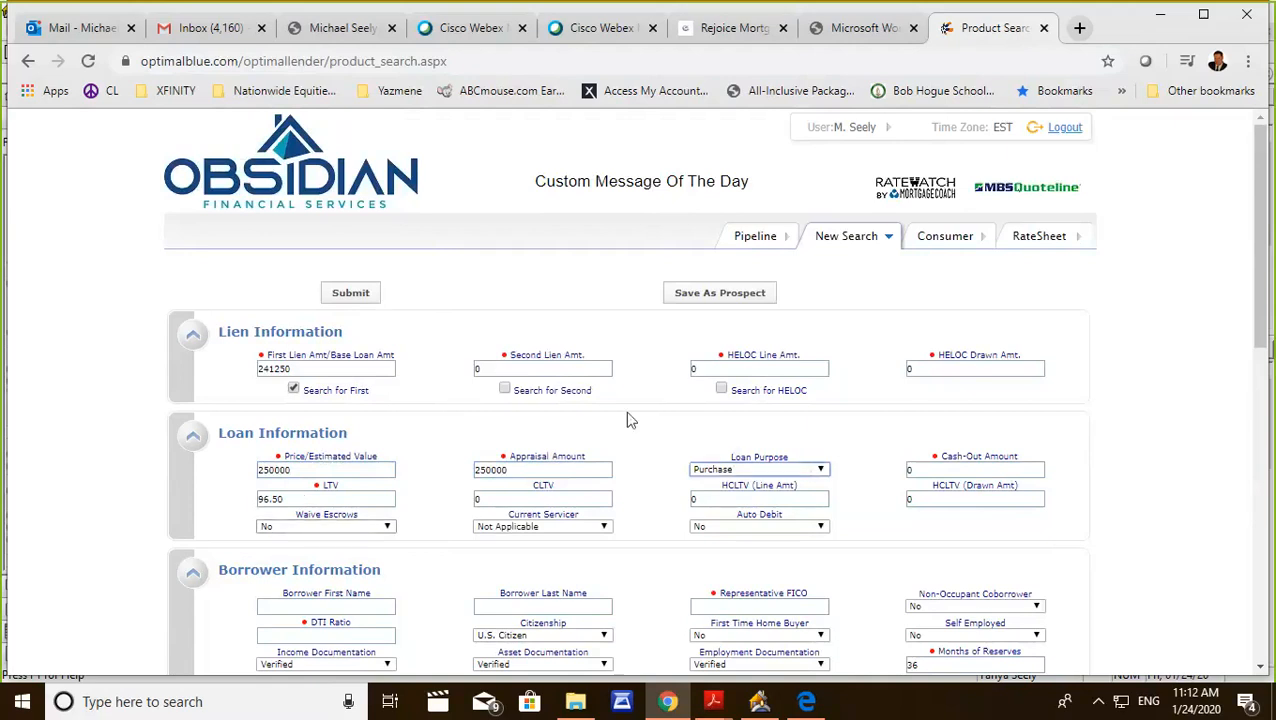
{"action": "left_click", "coordinate": [810, 471]}
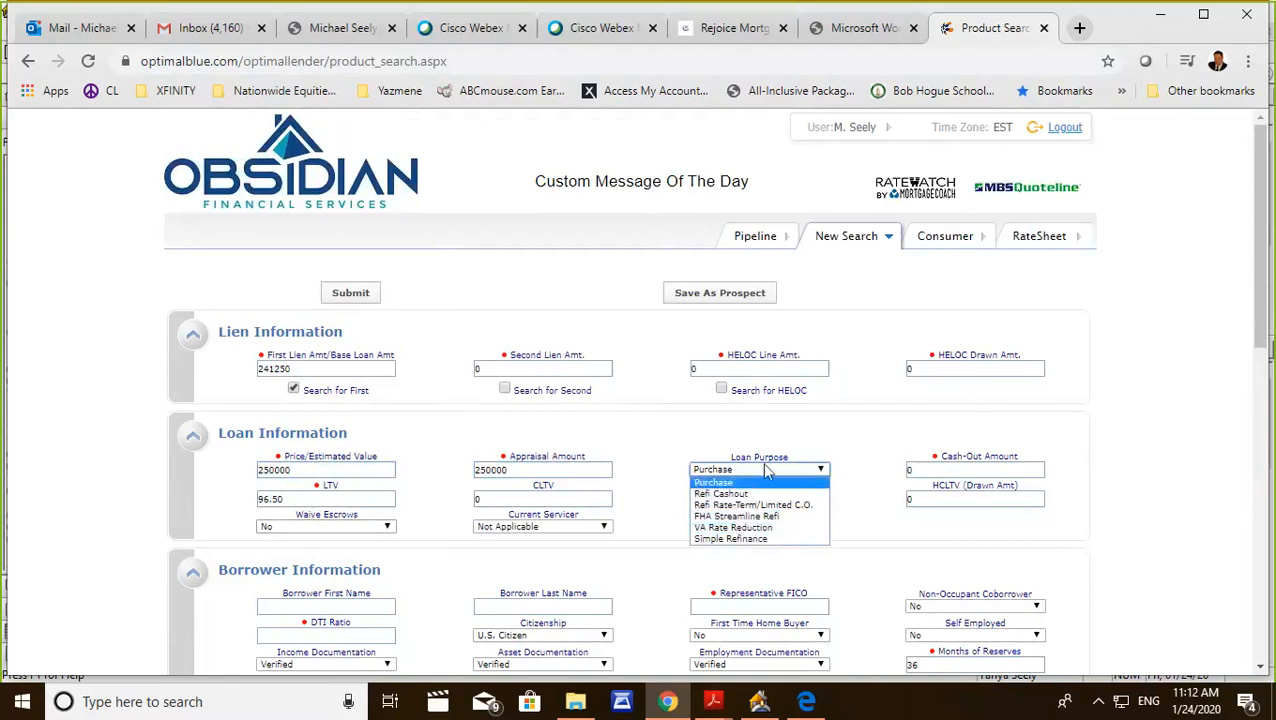
{"action": "left_click", "coordinate": [846, 425]}
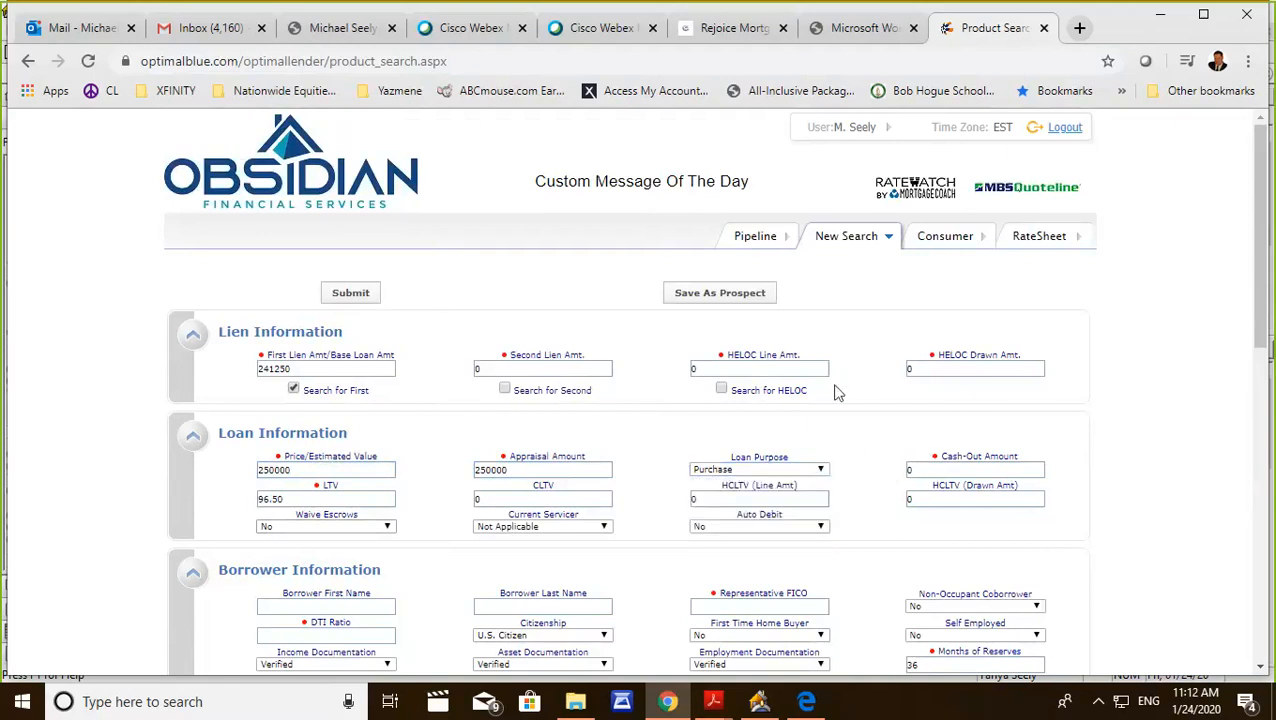
Set the borrower's DTI ratio to 43 and the representative FICO to 698, checking the credit score in Point.
{"action": "scroll", "coordinate": [838, 392], "scroll_direction": "down", "scroll_amount": 2}
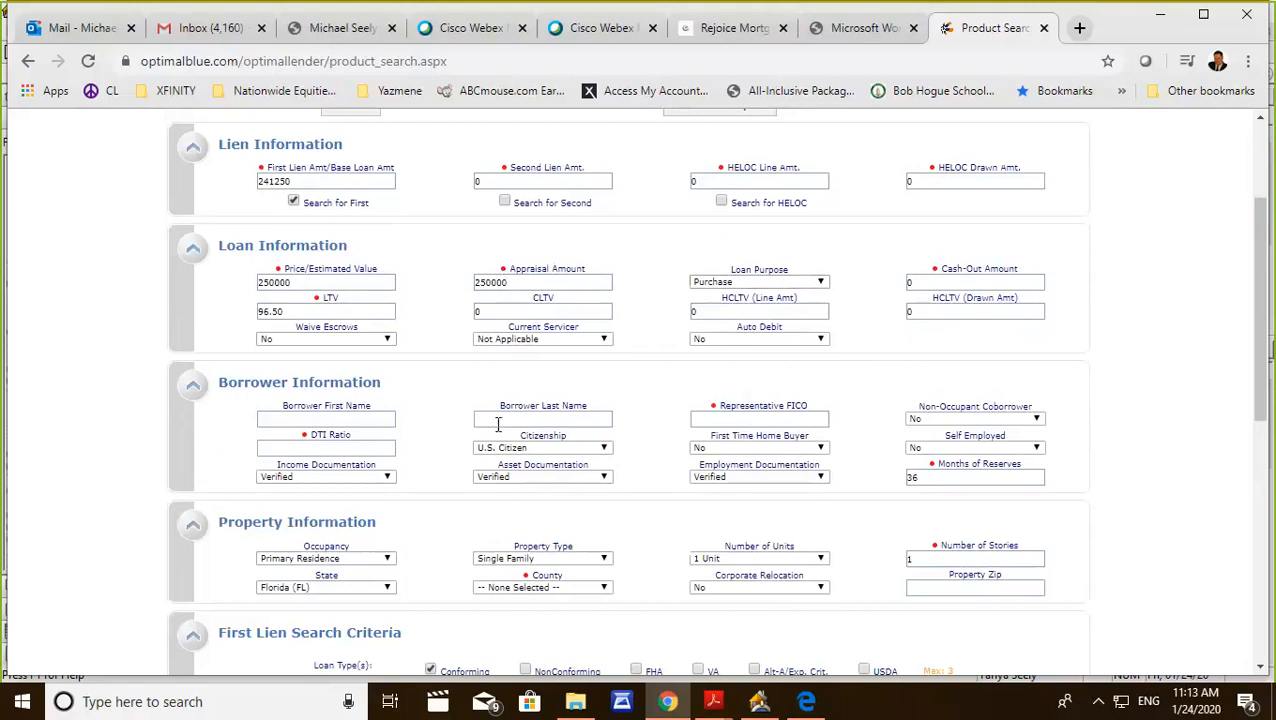
{"action": "left_click", "coordinate": [321, 449]}
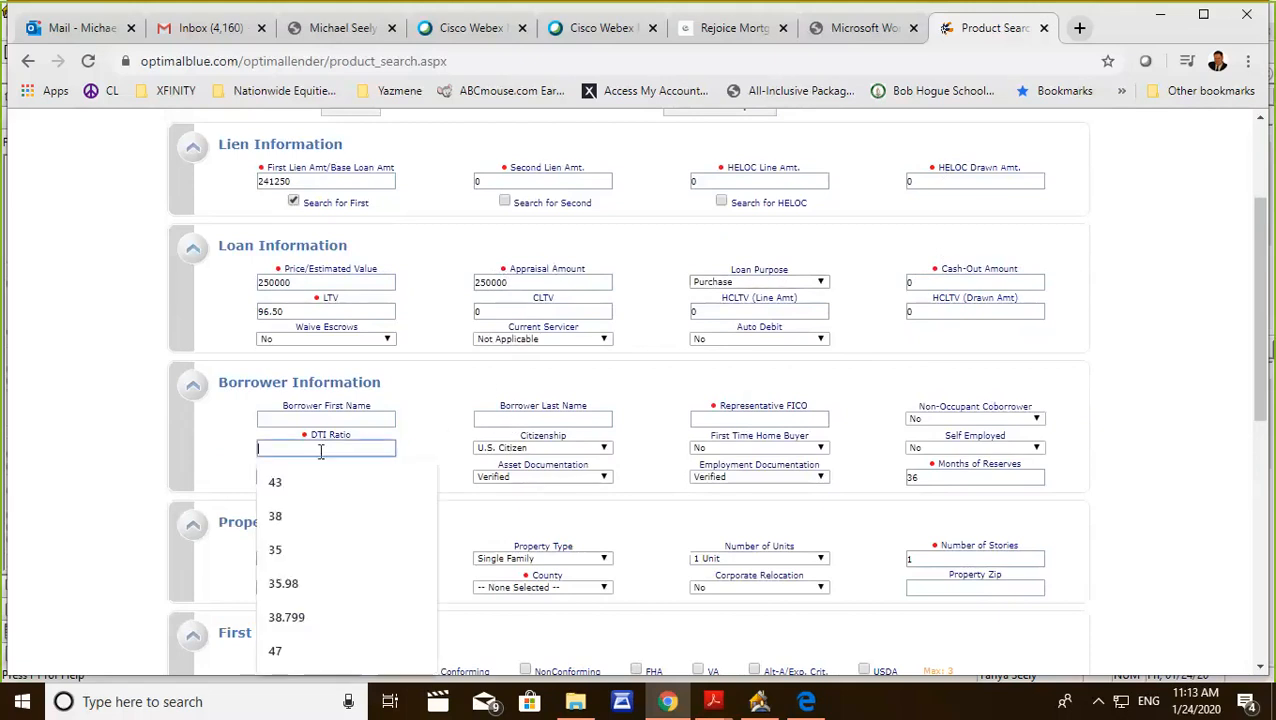
{"action": "type", "text": "43"}
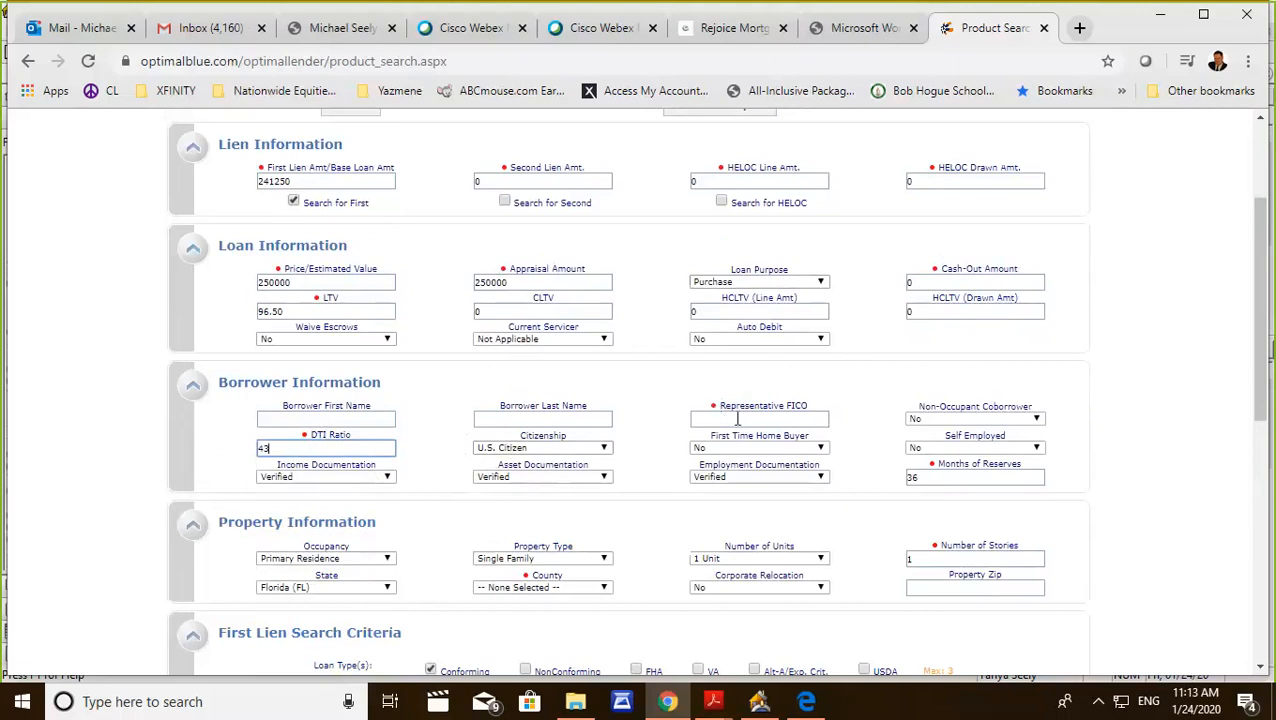
{"action": "left_click", "coordinate": [759, 701]}
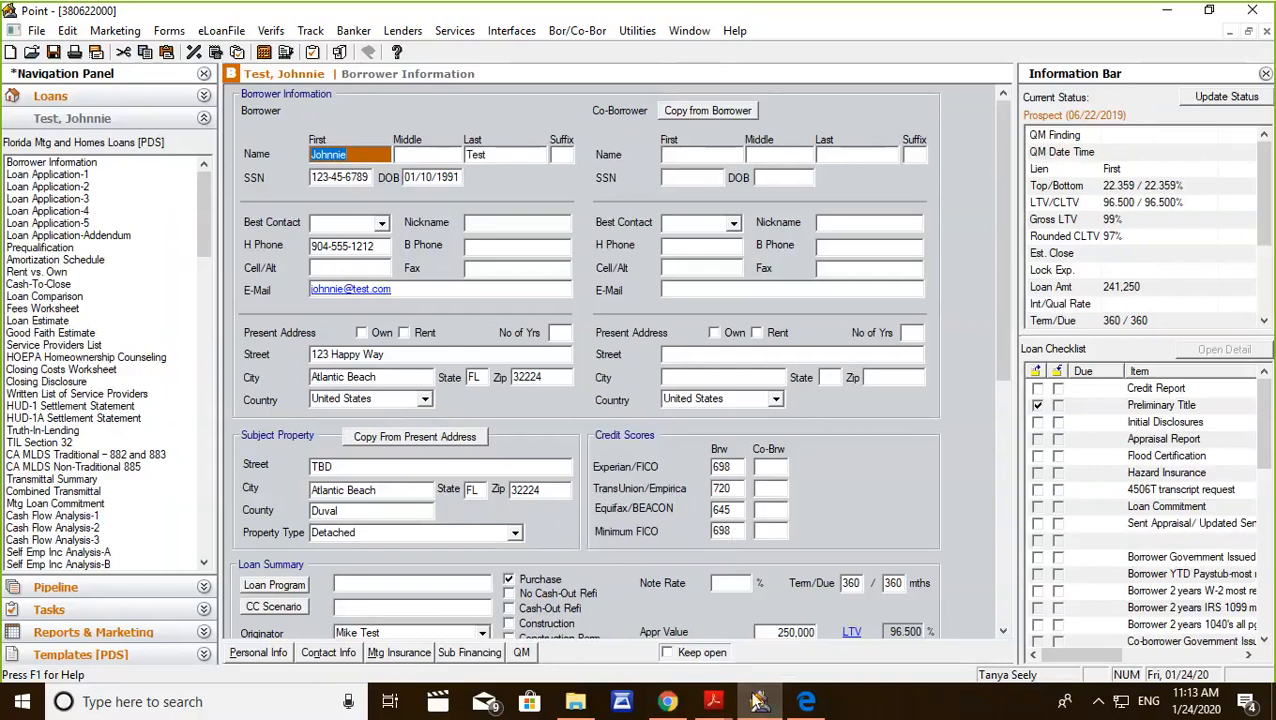
{"action": "left_click", "coordinate": [759, 701]}
{"action": "left_click", "coordinate": [723, 418]}
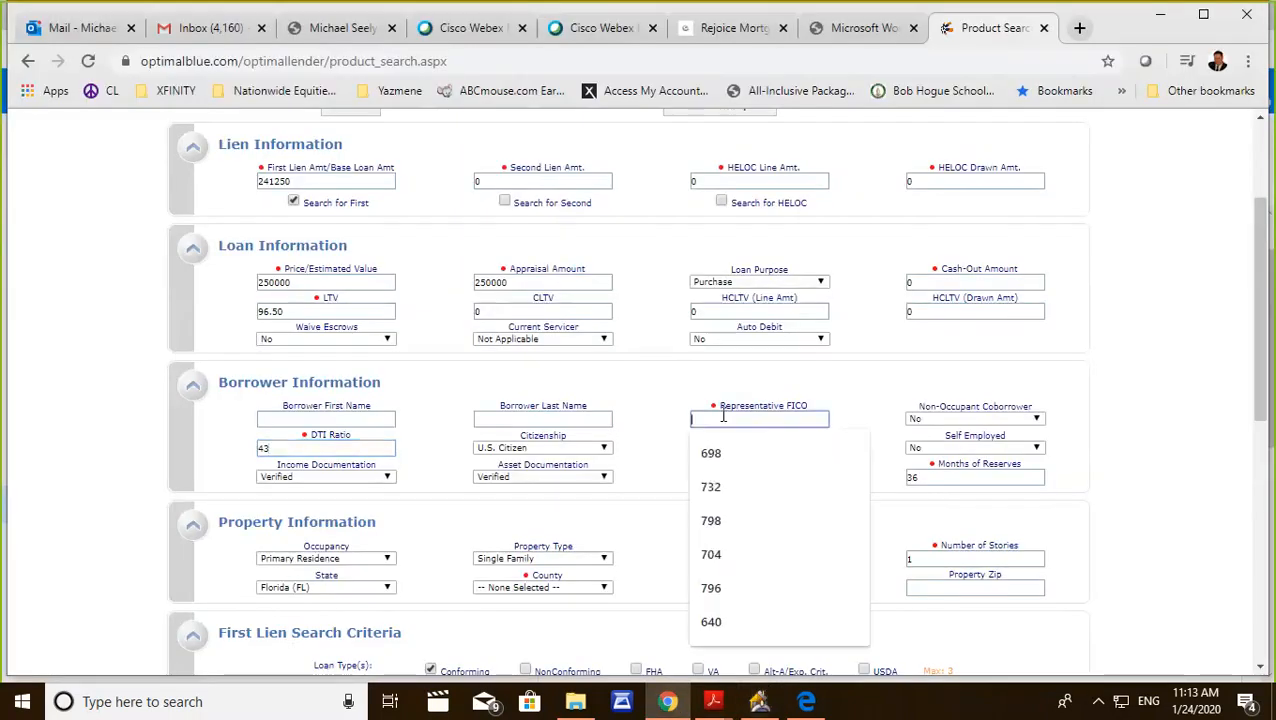
{"action": "type", "text": "698"}
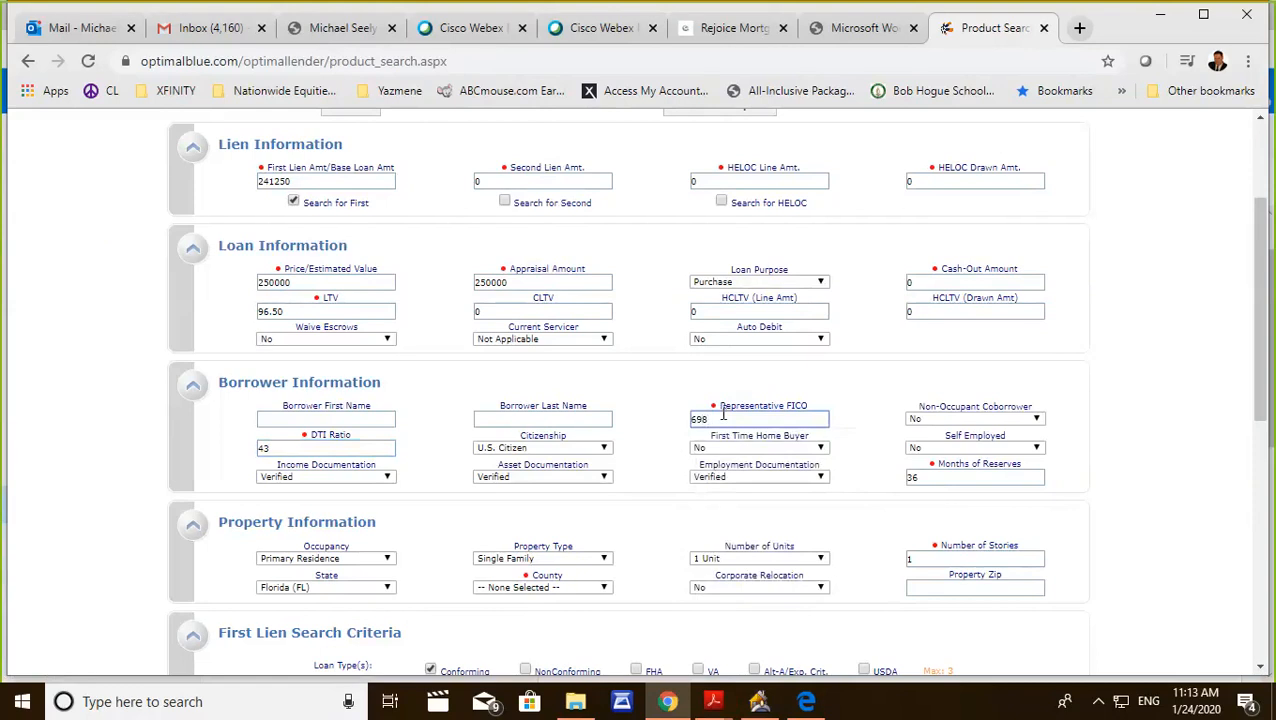
Keep Single Family as the property type and set the property's county to Duval.
{"action": "scroll", "coordinate": [849, 402], "scroll_direction": "down", "scroll_amount": 3}
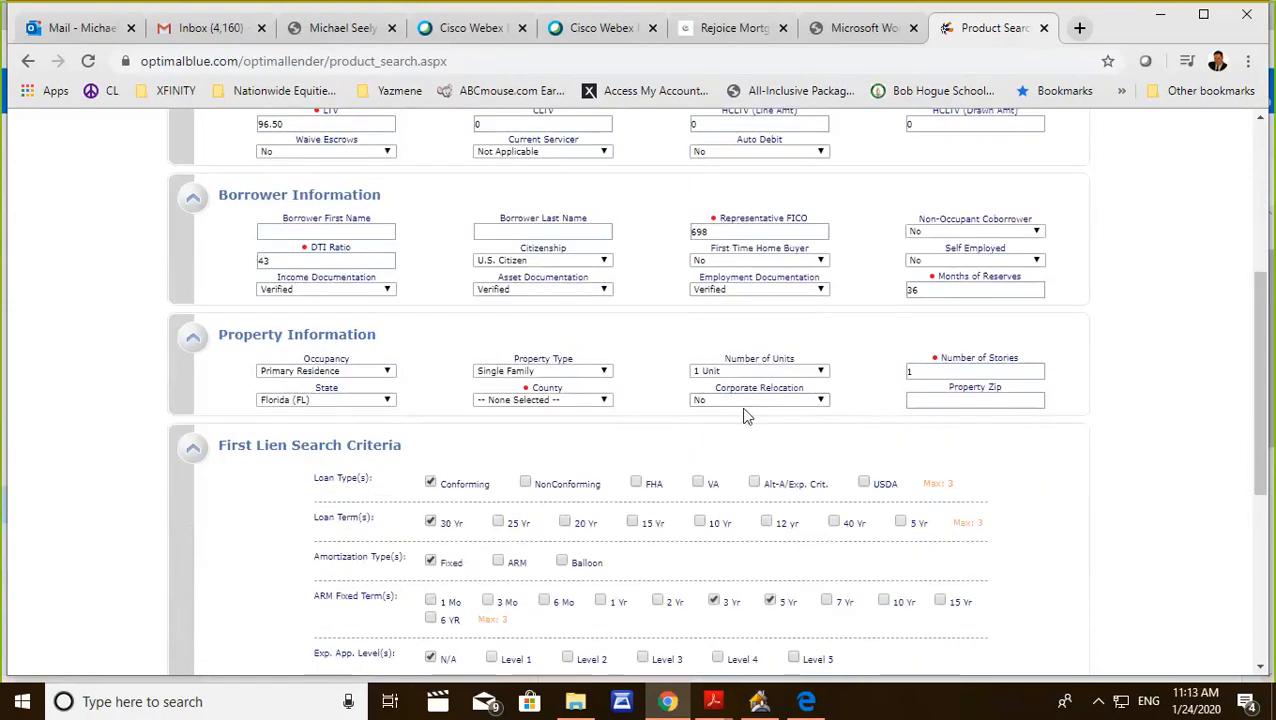
{"action": "scroll", "coordinate": [720, 400], "scroll_direction": "down", "scroll_amount": 1}
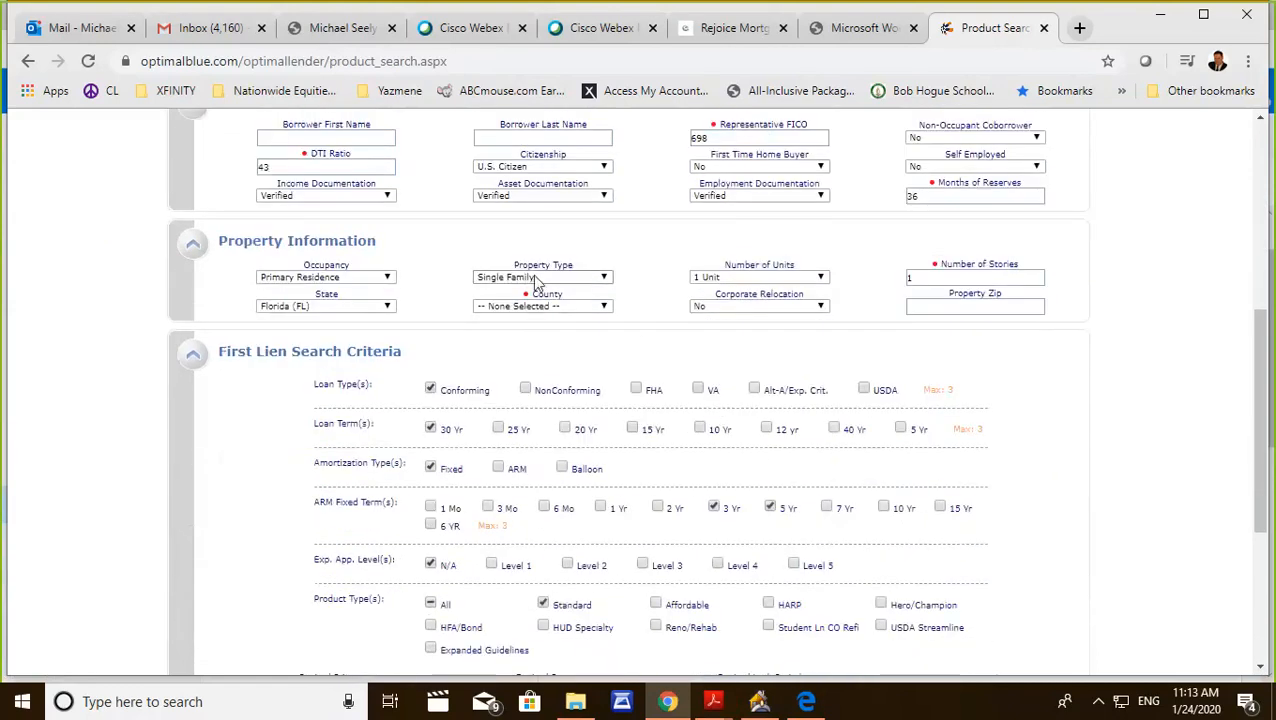
{"action": "left_click", "coordinate": [530, 280]}
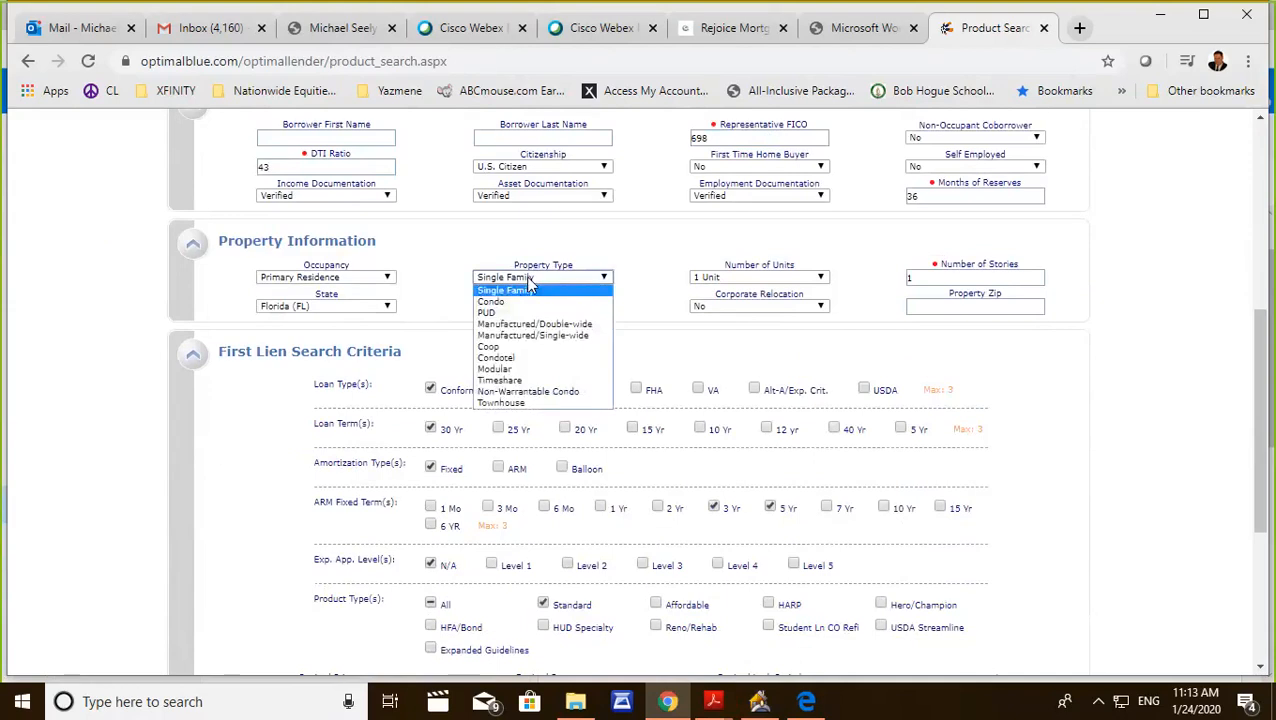
{"action": "left_click", "coordinate": [600, 256]}
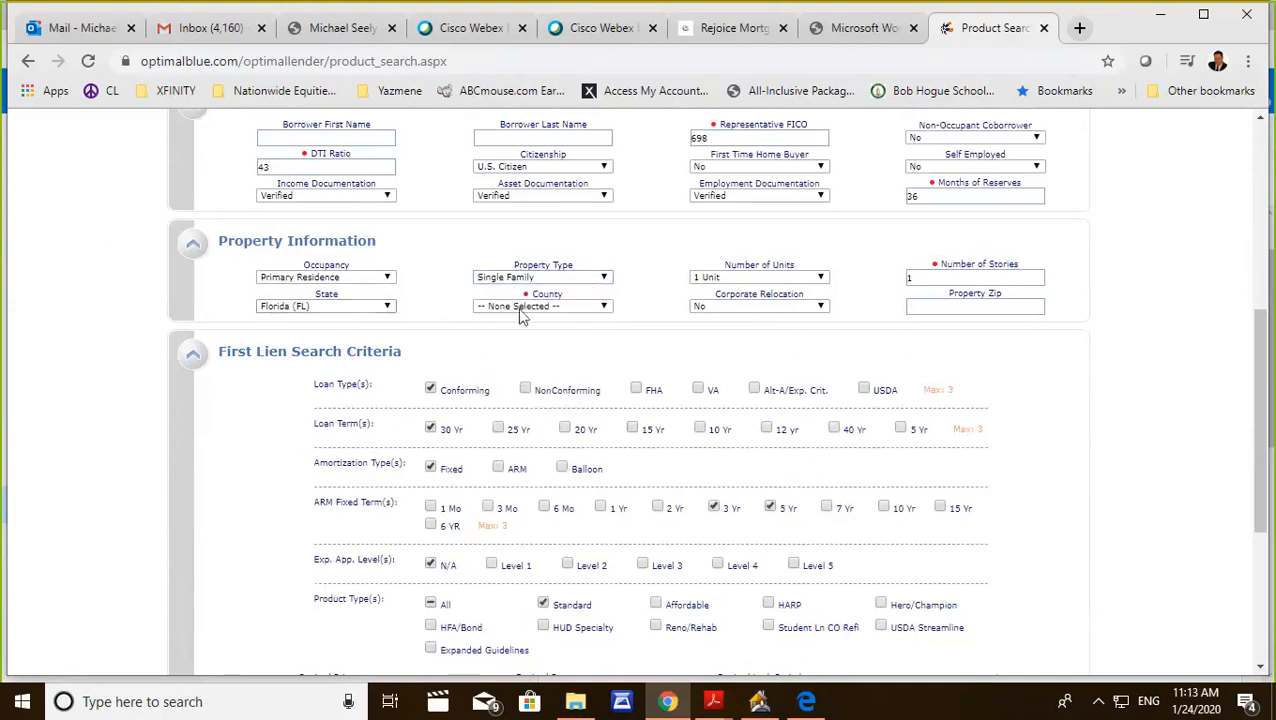
{"action": "left_click", "coordinate": [600, 308]}
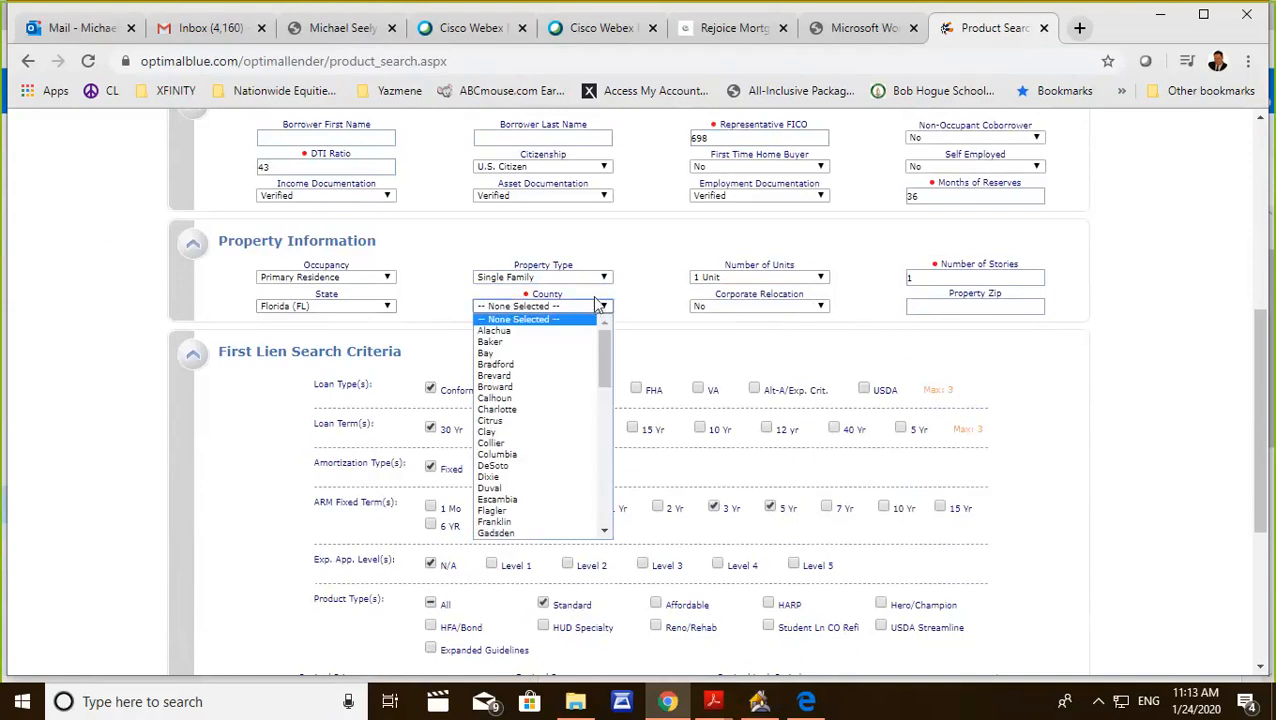
{"action": "left_click", "coordinate": [489, 488]}
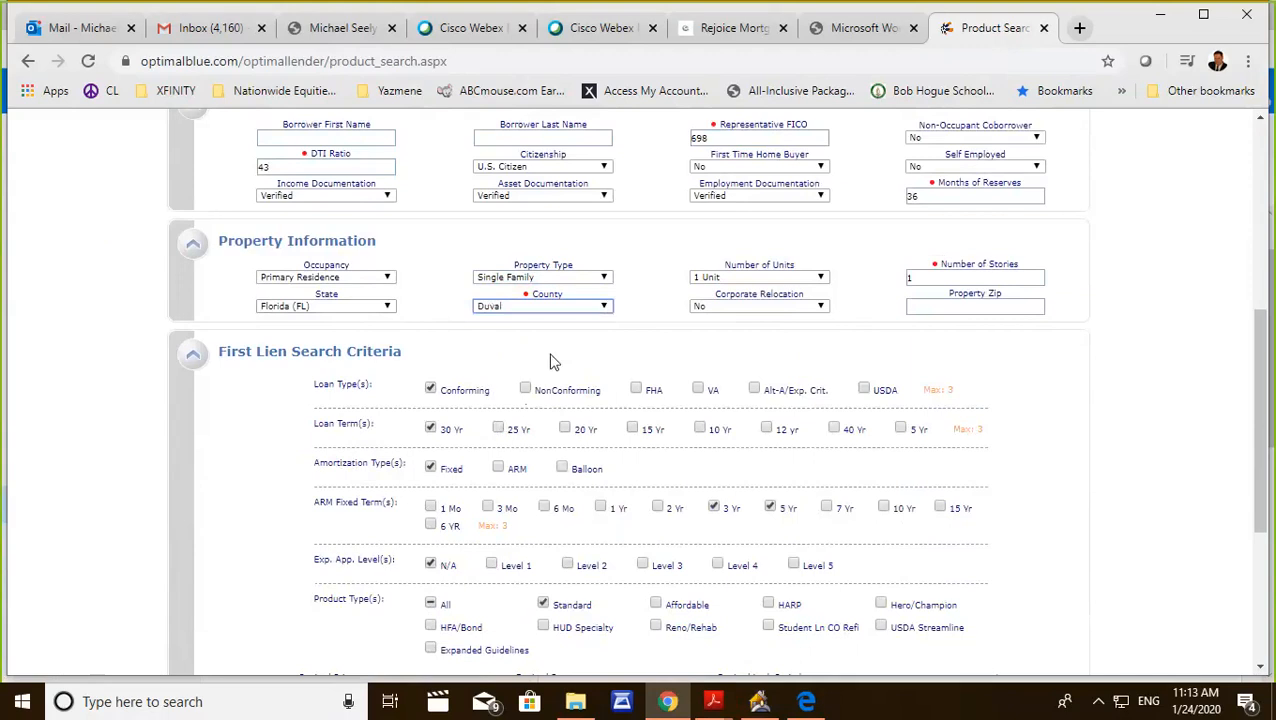
Change the first lien loan type from Conforming to FHA, keeping Standard as the only product type.
{"action": "scroll", "coordinate": [556, 350], "scroll_direction": "down", "scroll_amount": 1}
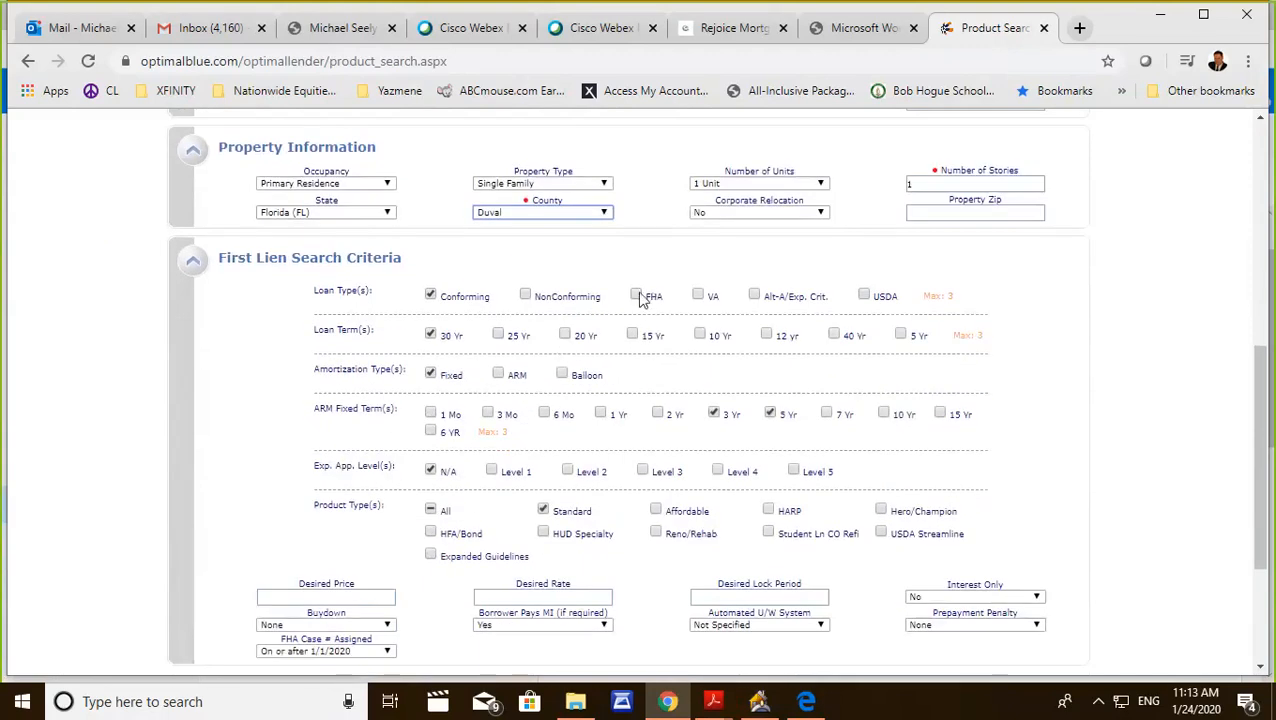
{"action": "left_click", "coordinate": [636, 295]}
{"action": "left_click", "coordinate": [430, 296]}
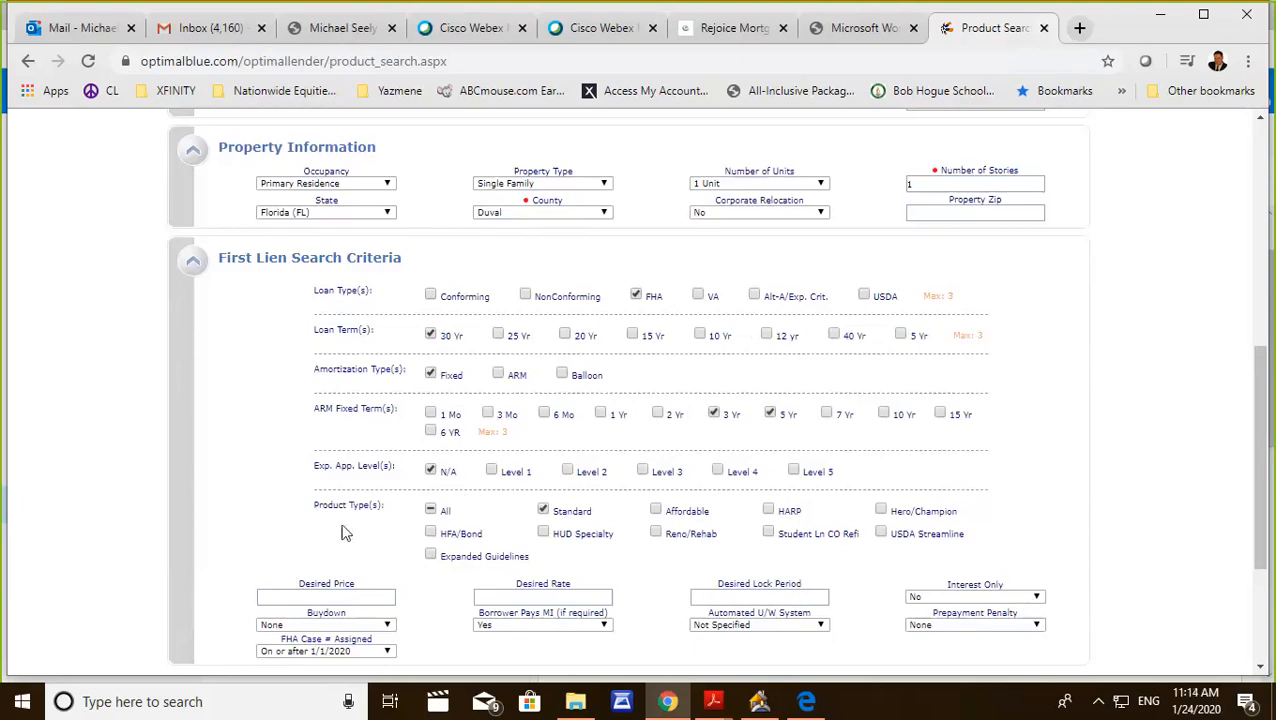
{"action": "left_click", "coordinate": [432, 513]}
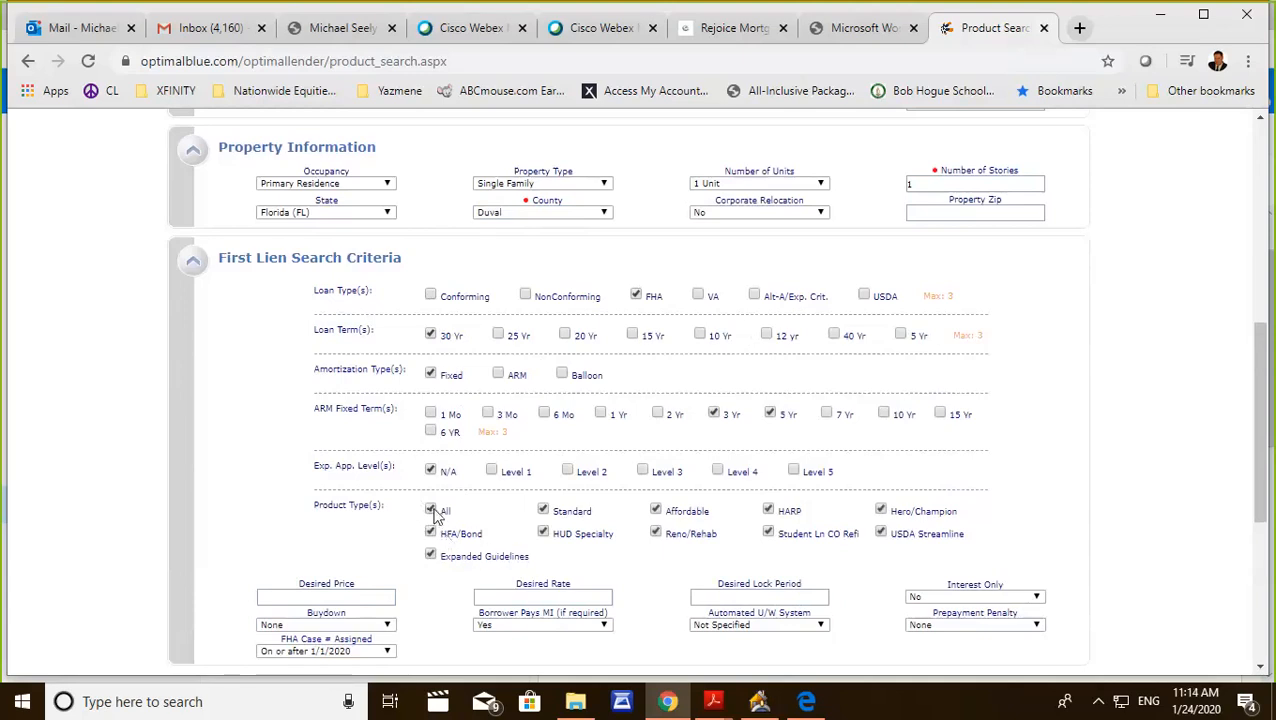
{"action": "left_click", "coordinate": [431, 512]}
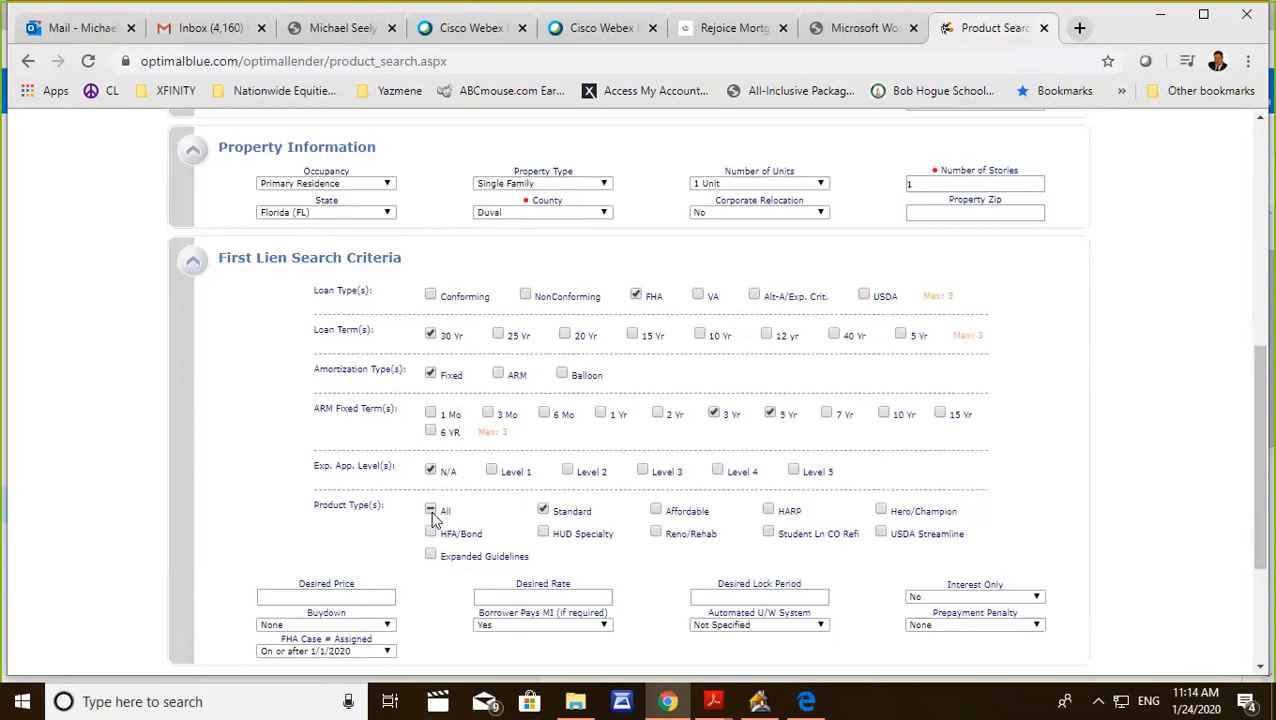
Submit the product search and review the rates and prices of the eligible products.
{"action": "scroll", "coordinate": [470, 506], "scroll_direction": "down", "scroll_amount": 3}
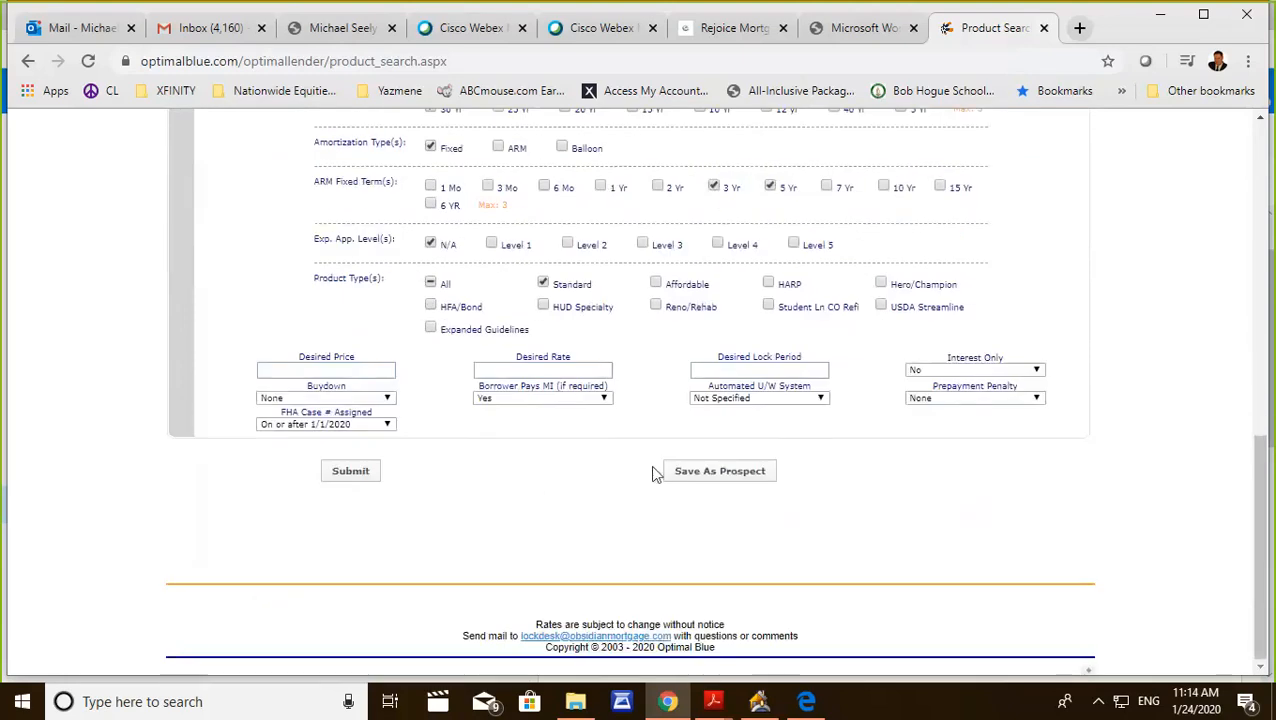
{"action": "left_click", "coordinate": [362, 471]}
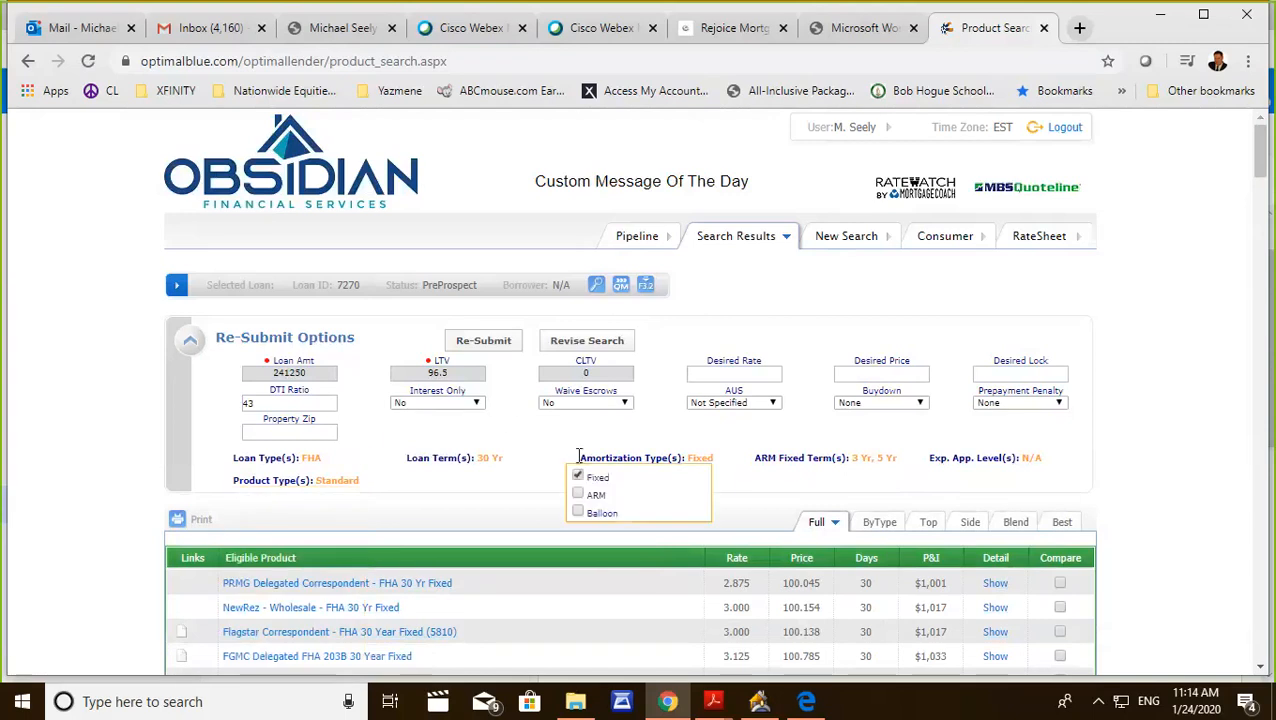
{"action": "scroll", "coordinate": [573, 487], "scroll_direction": "down", "scroll_amount": 1}
{"action": "scroll", "coordinate": [573, 487], "scroll_direction": "down", "scroll_amount": 1}
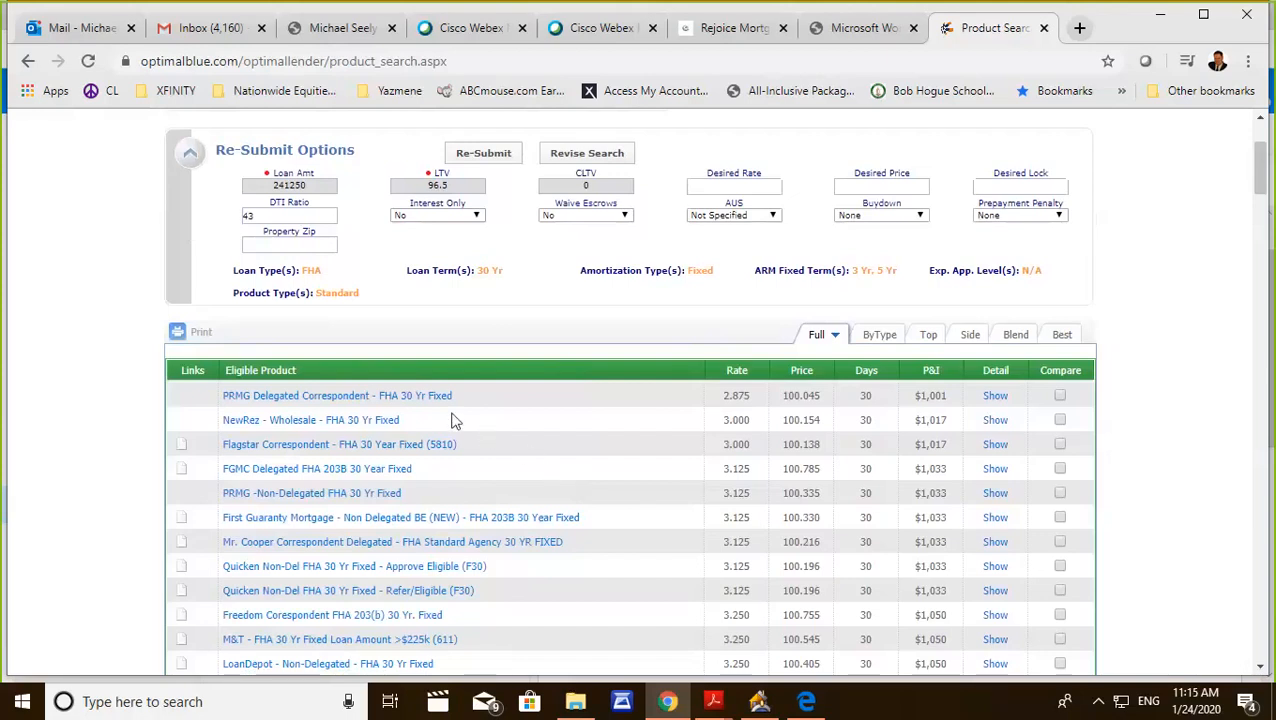
Open the pricing details of the PRMG Delegated Correspondent FHA 30 Yr Fixed product and examine its rate grid.
{"action": "left_click", "coordinate": [279, 399]}
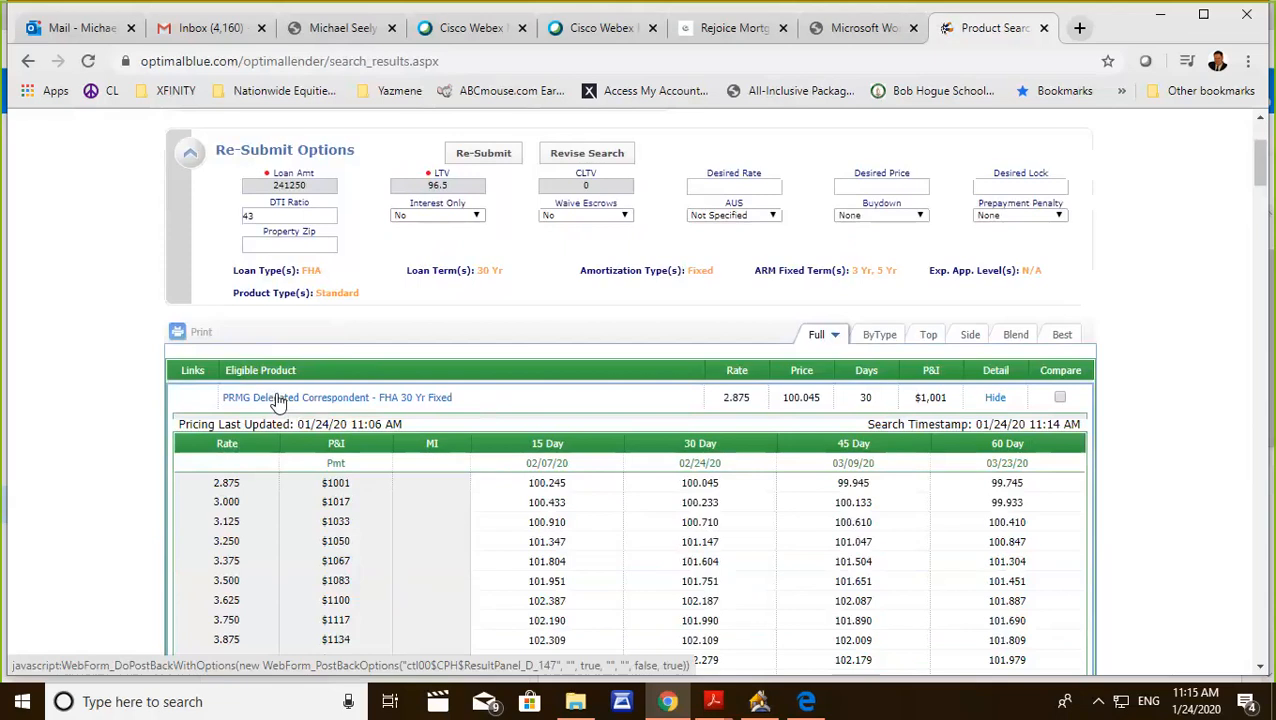
{"action": "scroll", "coordinate": [320, 402], "scroll_direction": "down", "scroll_amount": 5}
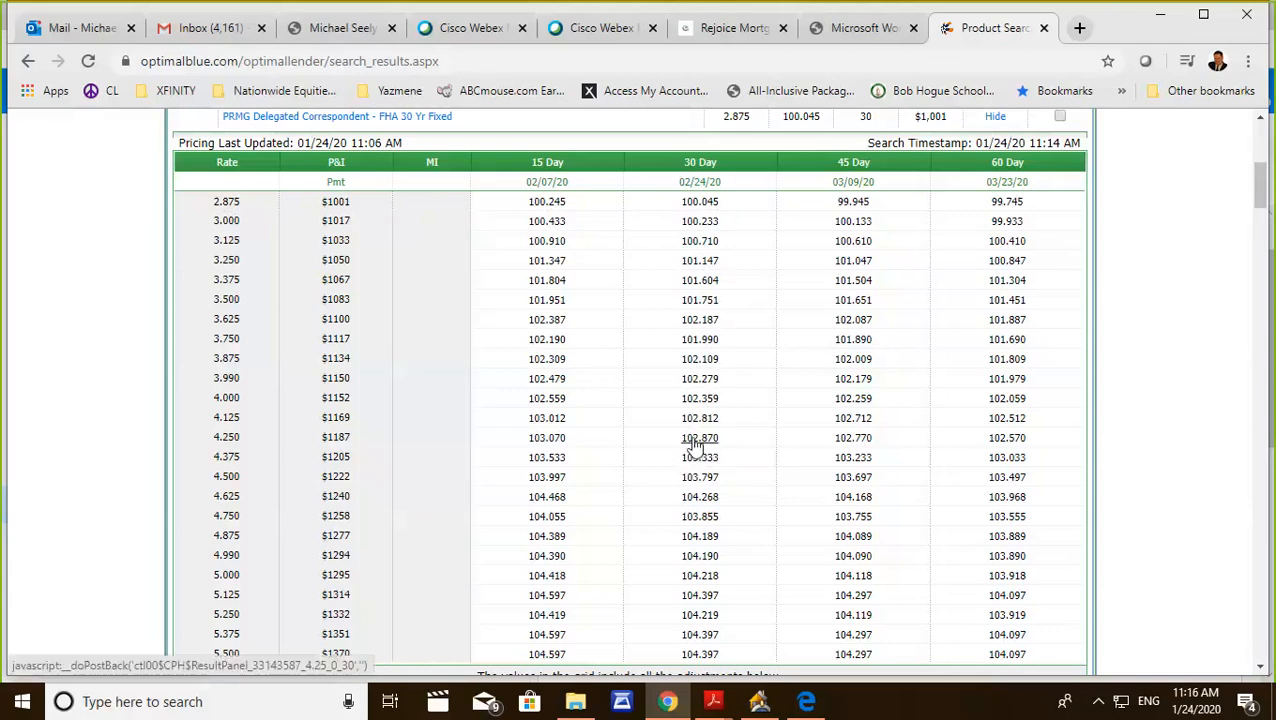
Open the calculator and enter the loan amount 241250.
{"action": "mouse_move", "coordinate": [722, 706]}
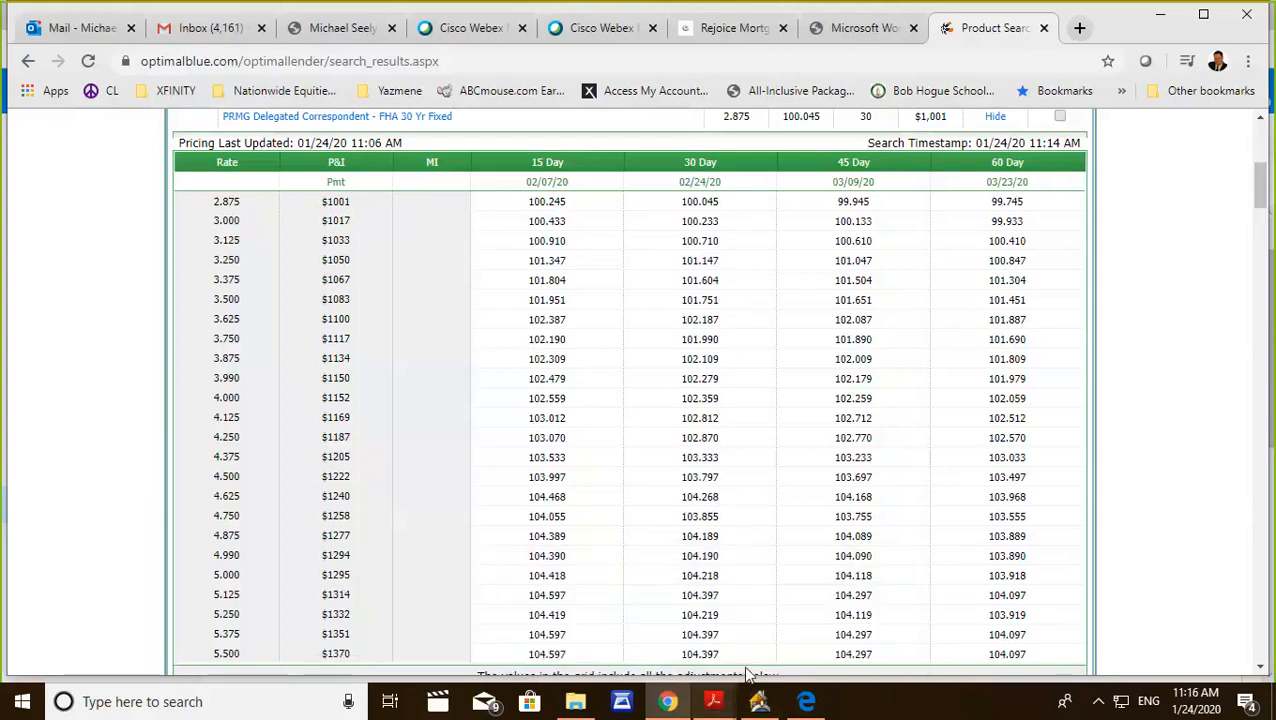
{"action": "key", "text": "XF86Calculator"}
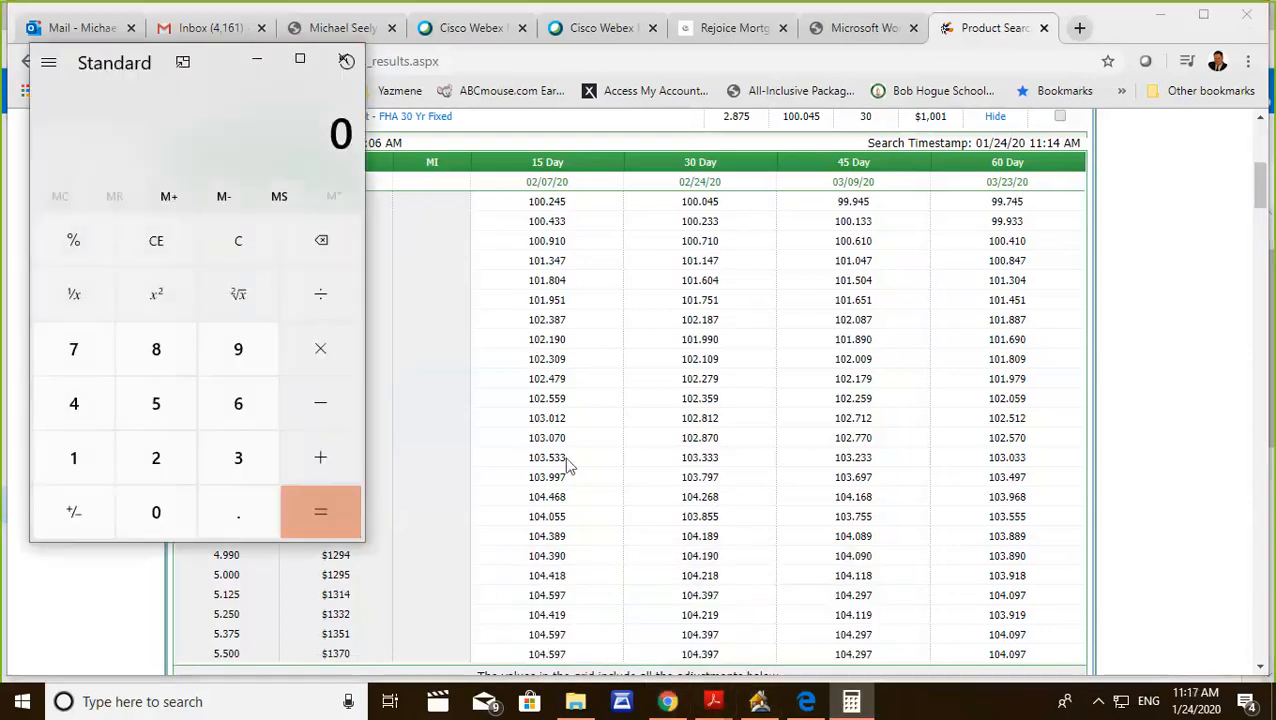
{"action": "left_click", "coordinate": [160, 458]}
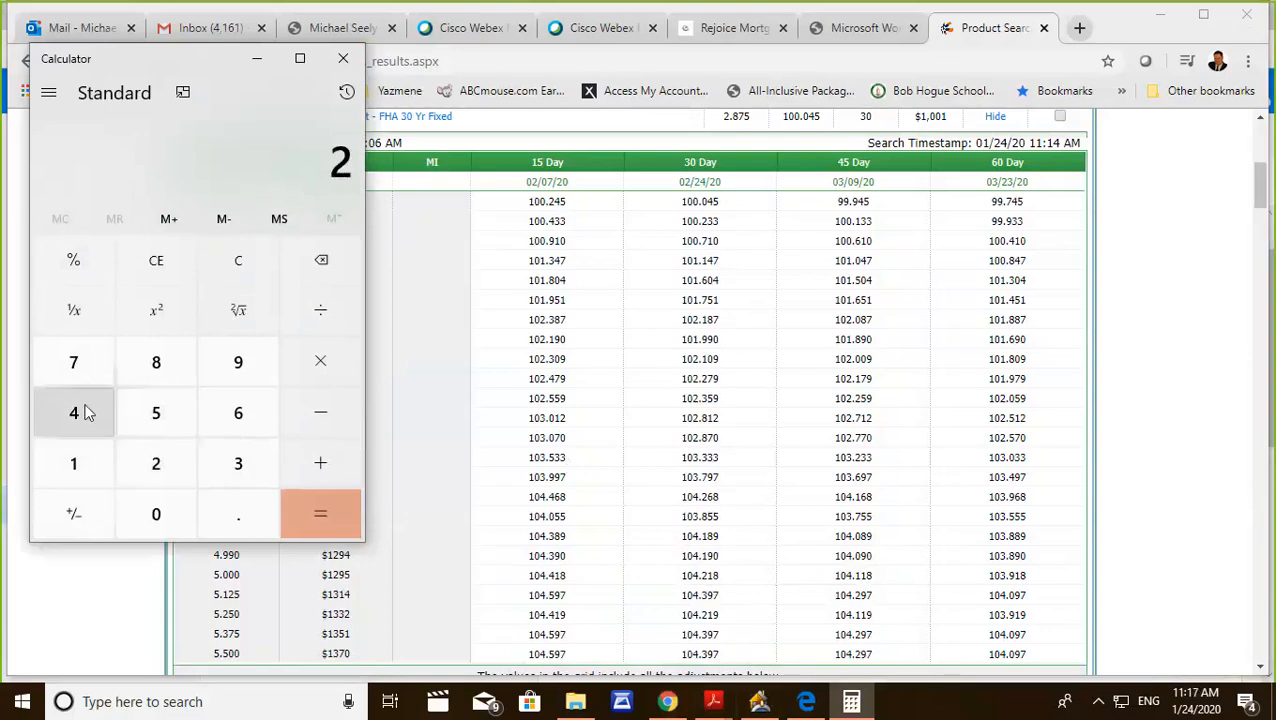
{"action": "left_click", "coordinate": [85, 413]}
{"action": "left_click", "coordinate": [80, 456]}
{"action": "left_click", "coordinate": [150, 468]}
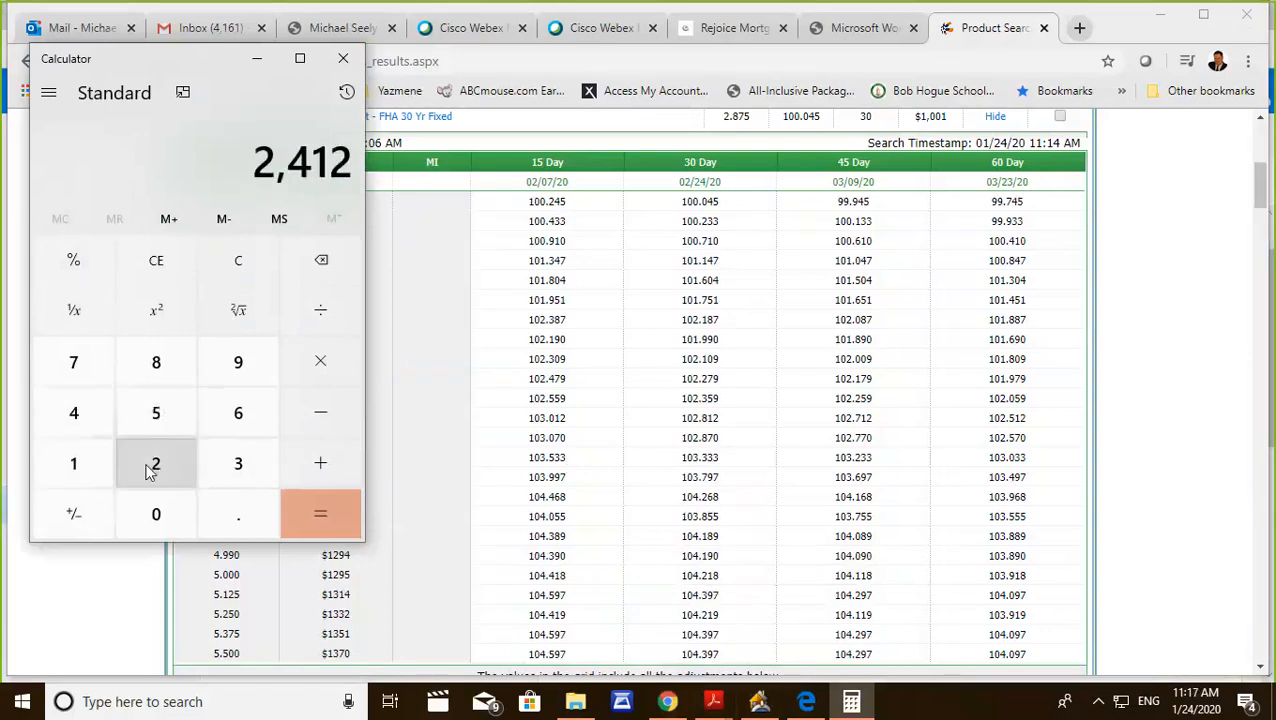
{"action": "left_click", "coordinate": [156, 413]}
{"action": "left_click", "coordinate": [156, 514]}
Multiply the loan amount by 2.875% in the calculator.
{"action": "left_click", "coordinate": [318, 366]}
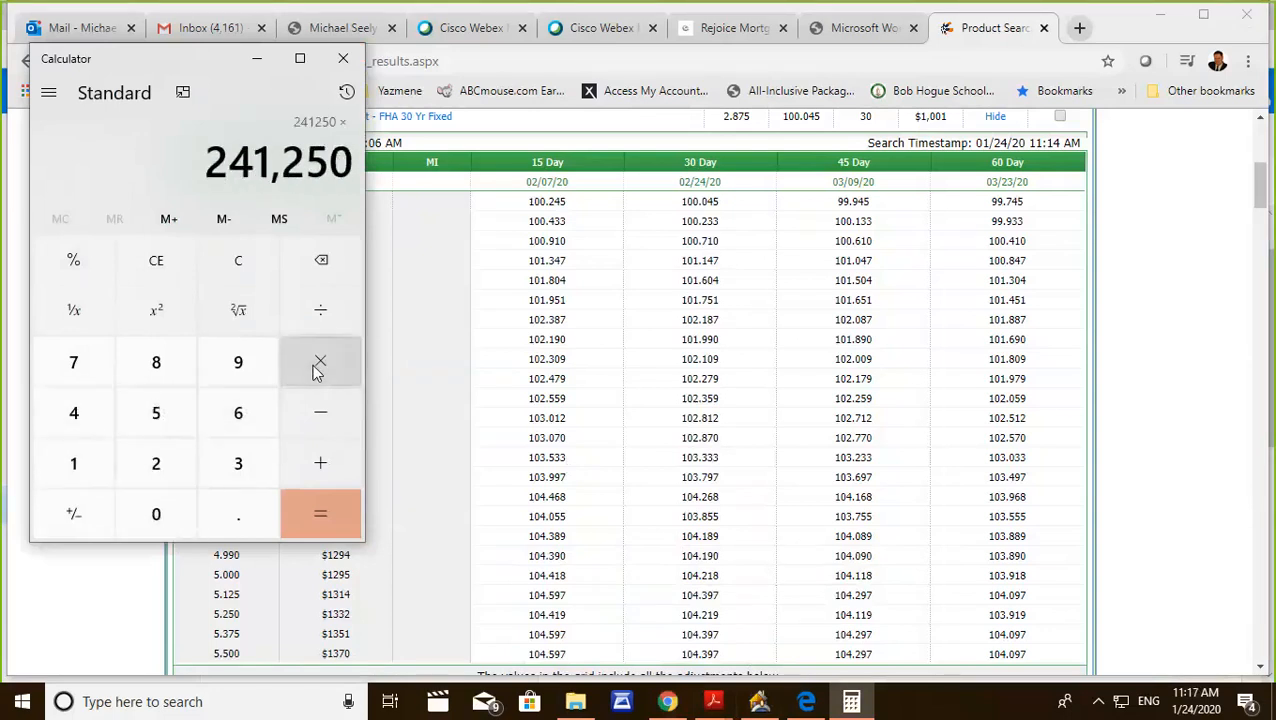
{"action": "left_click", "coordinate": [157, 472]}
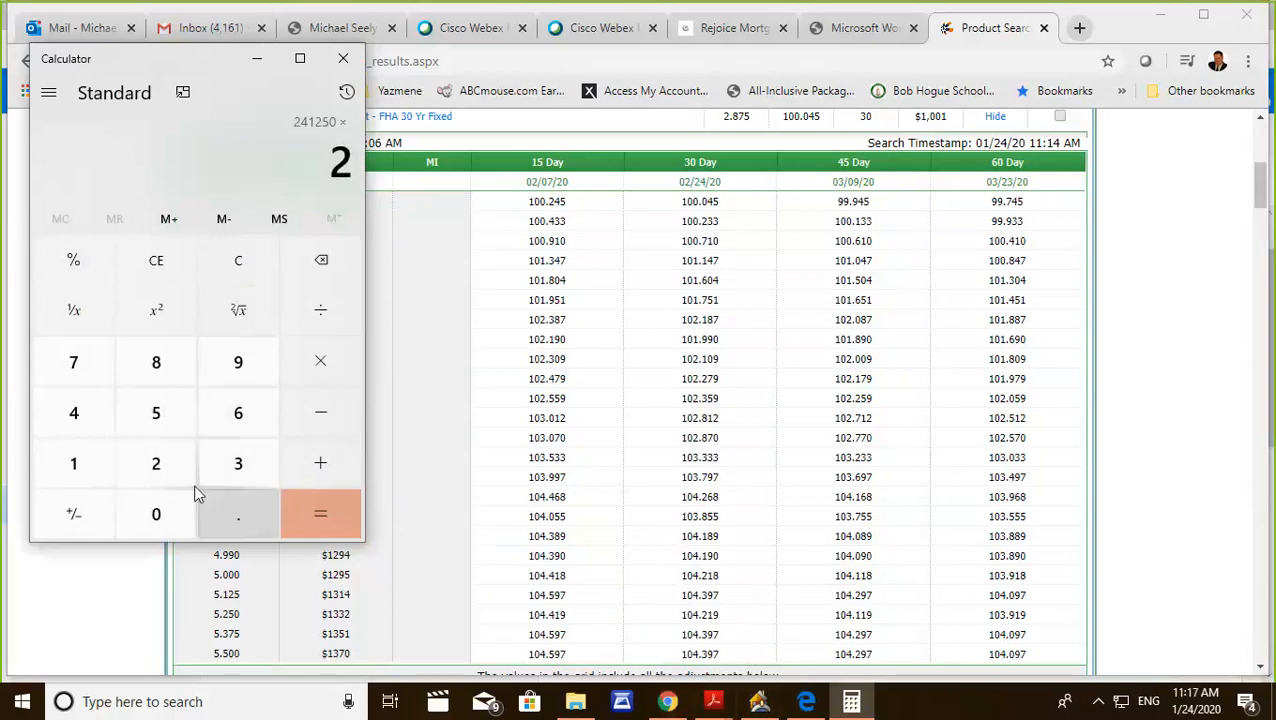
{"action": "left_click", "coordinate": [224, 503]}
{"action": "left_click", "coordinate": [157, 364]}
{"action": "left_click", "coordinate": [72, 360]}
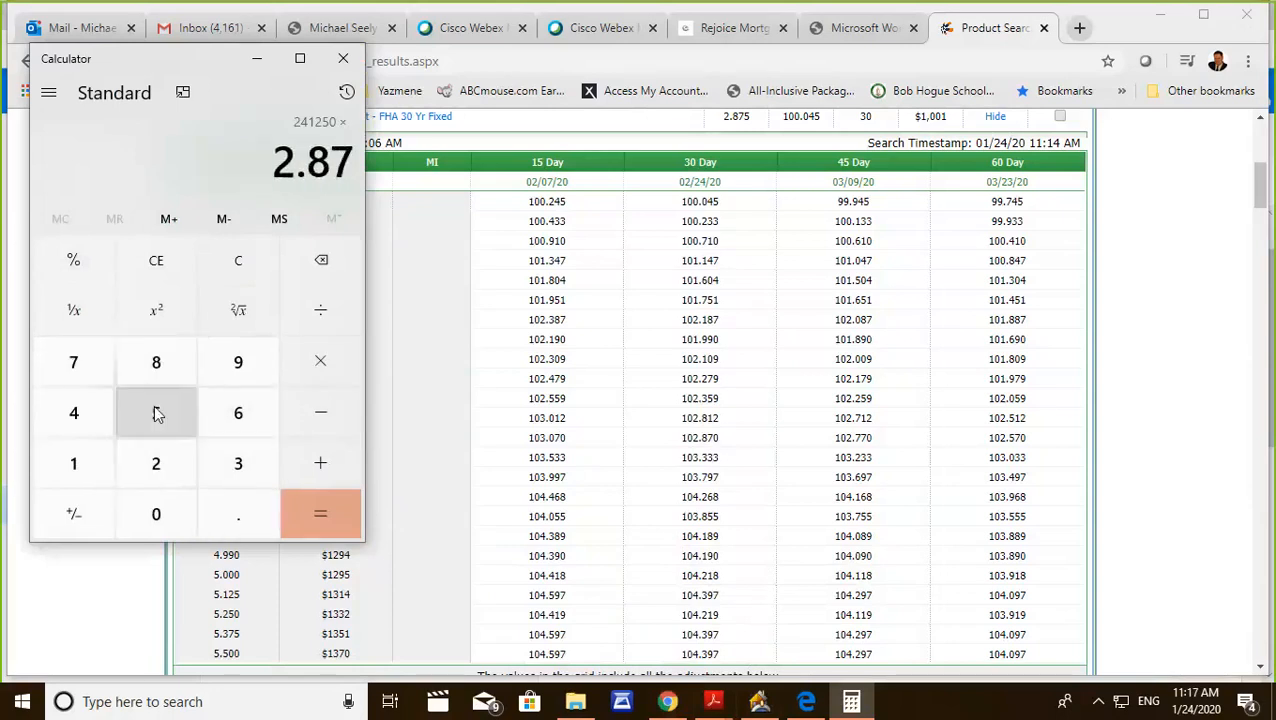
{"action": "left_click", "coordinate": [156, 413]}
{"action": "left_click", "coordinate": [75, 262]}
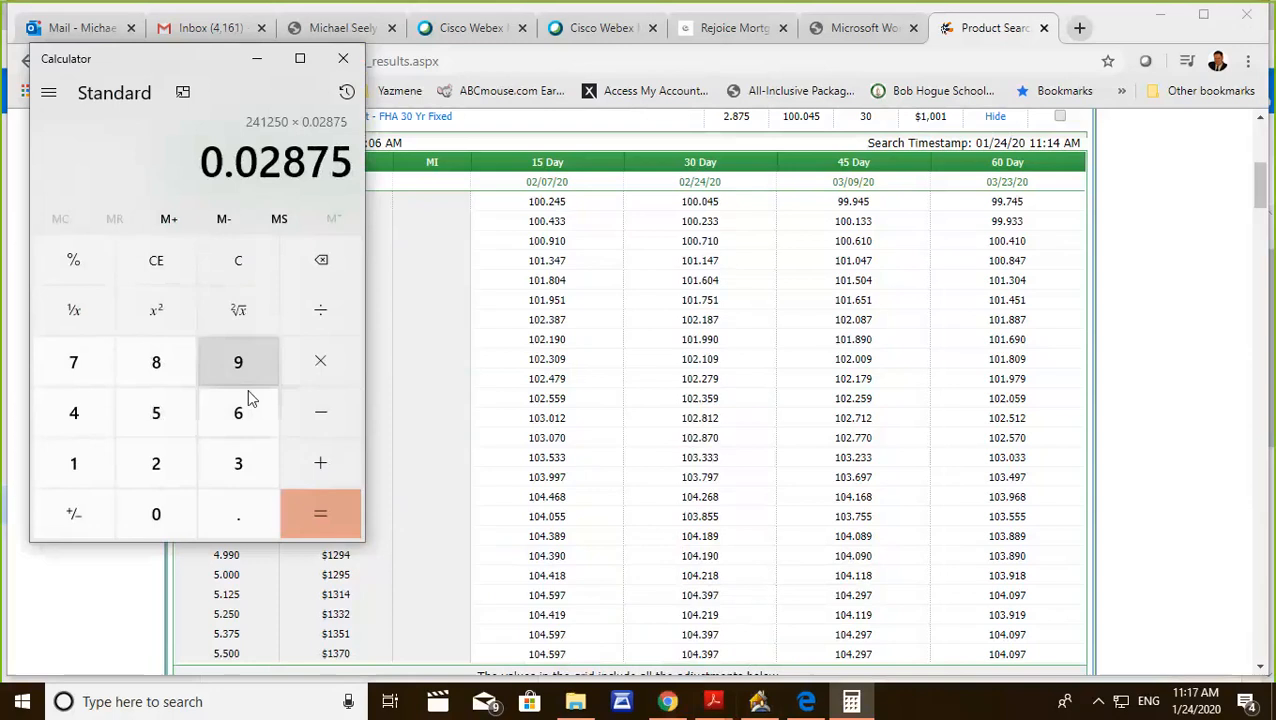
{"action": "left_click", "coordinate": [319, 518]}
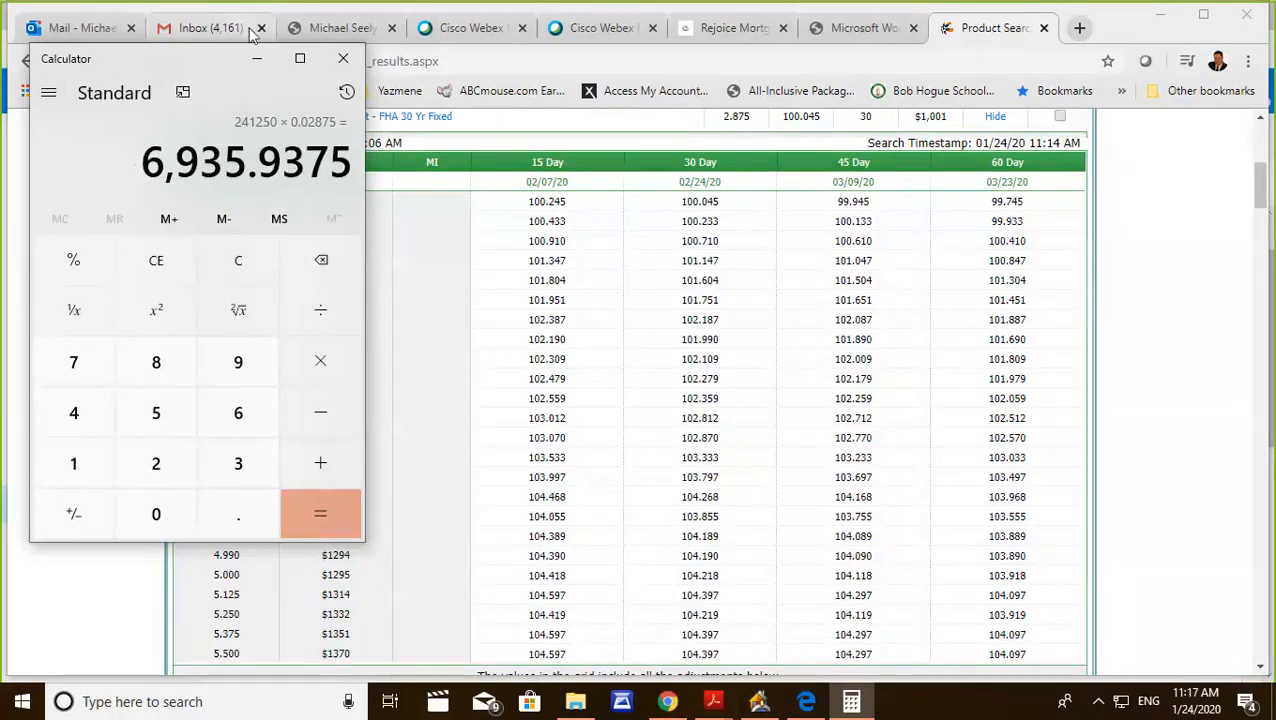
Minimize the calculator and highlight the 4.250 rate row across all lock periods in the pricing grid.
{"action": "left_click", "coordinate": [257, 59]}
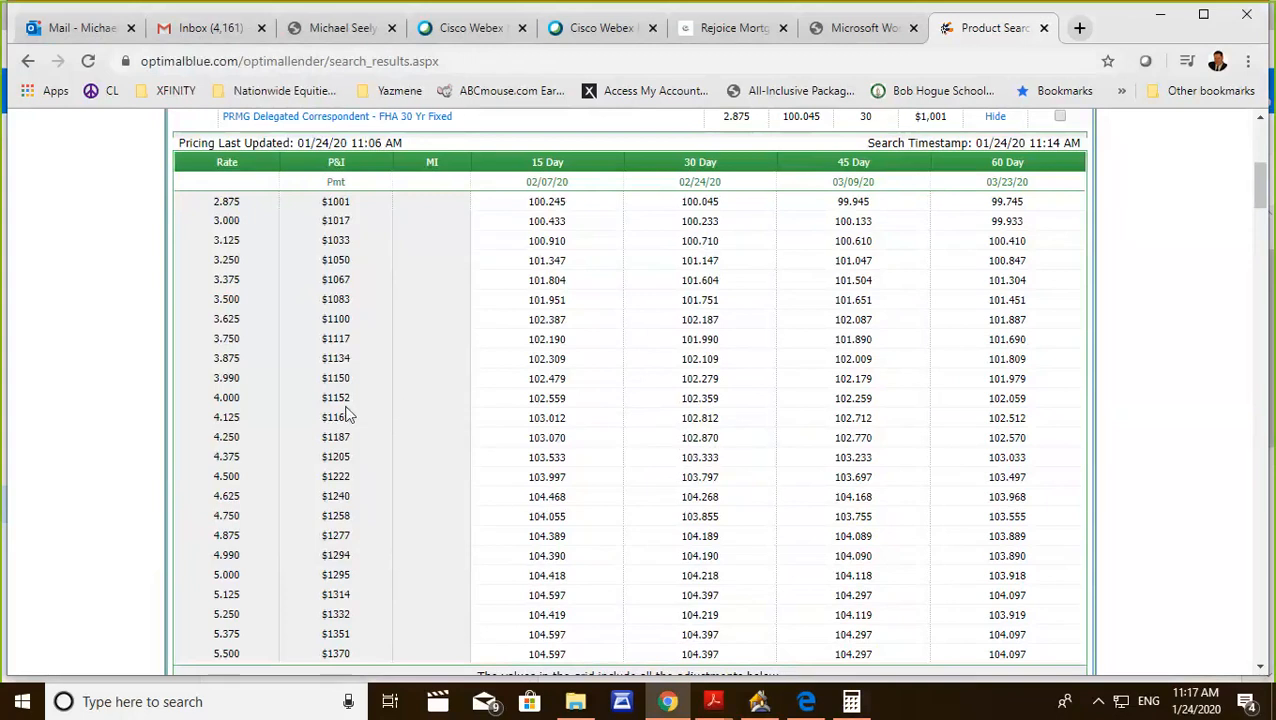
{"action": "left_click_drag", "start_coordinate": [210, 445], "coordinate": [1045, 438]}
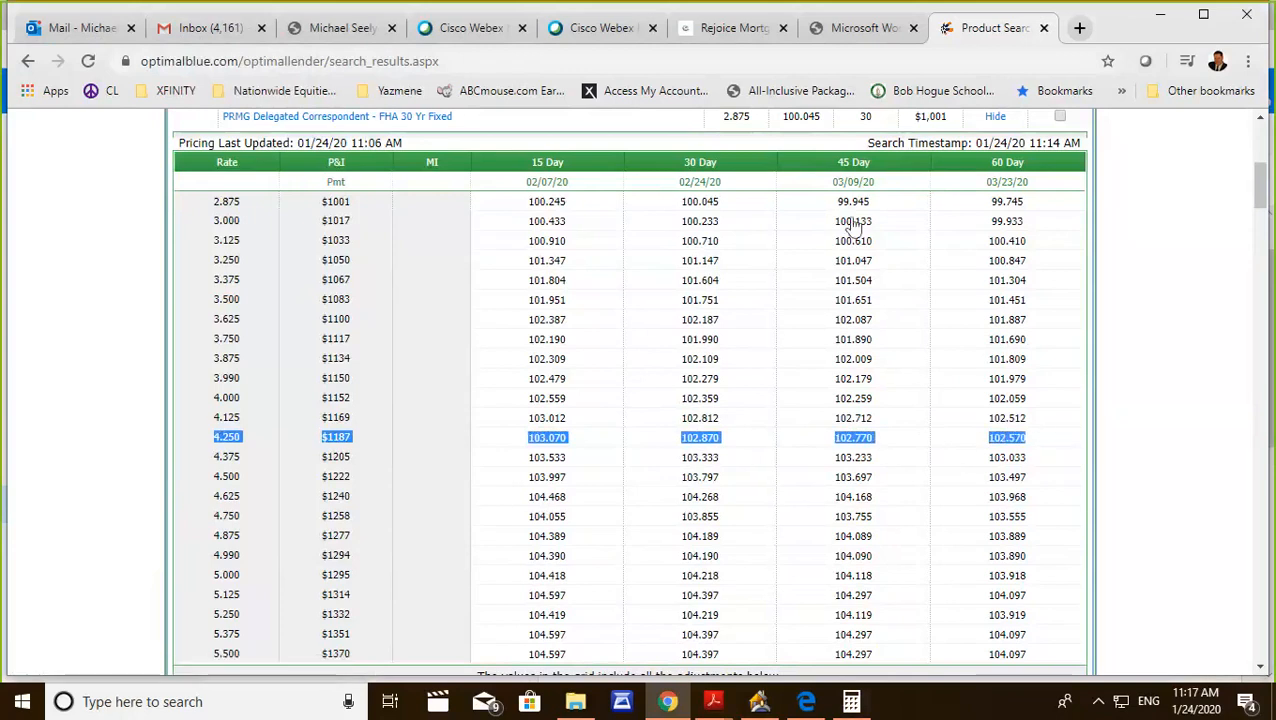
Switch to the Rejoice Mortgage website and open its Rate Lock Requests page, entering the guest area password.
{"action": "left_click", "coordinate": [748, 33]}
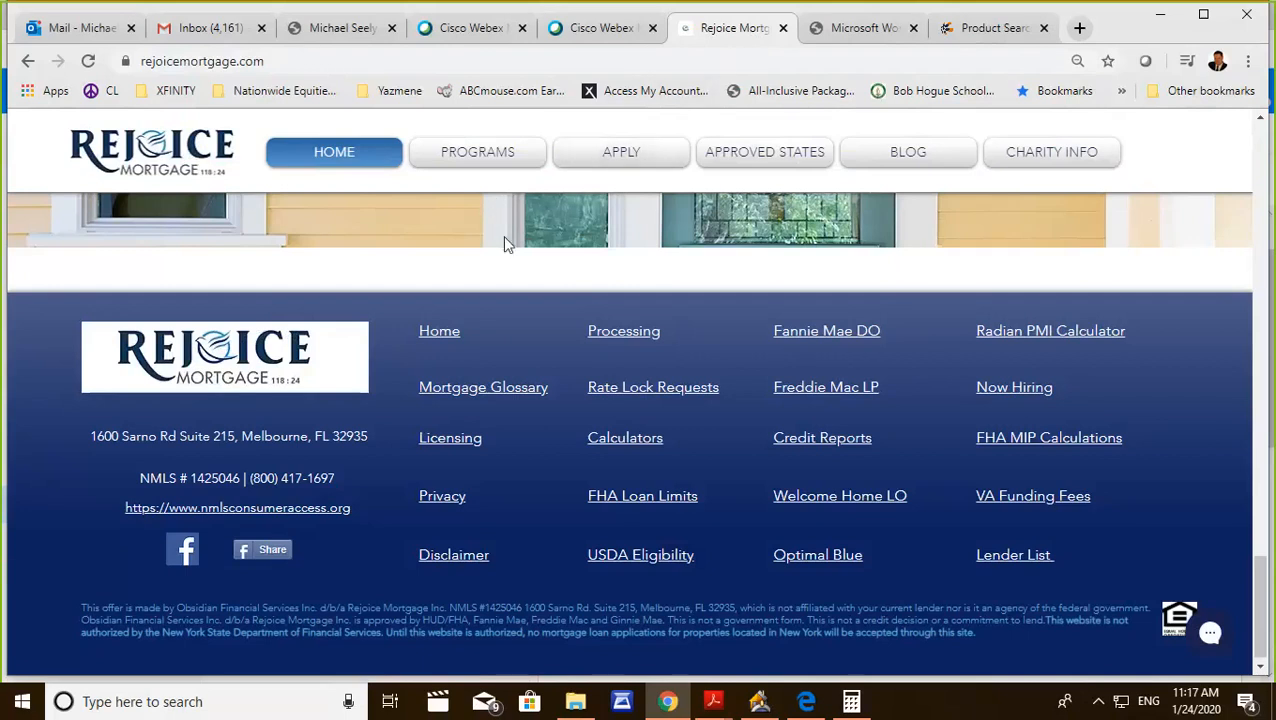
{"action": "left_click", "coordinate": [618, 390]}
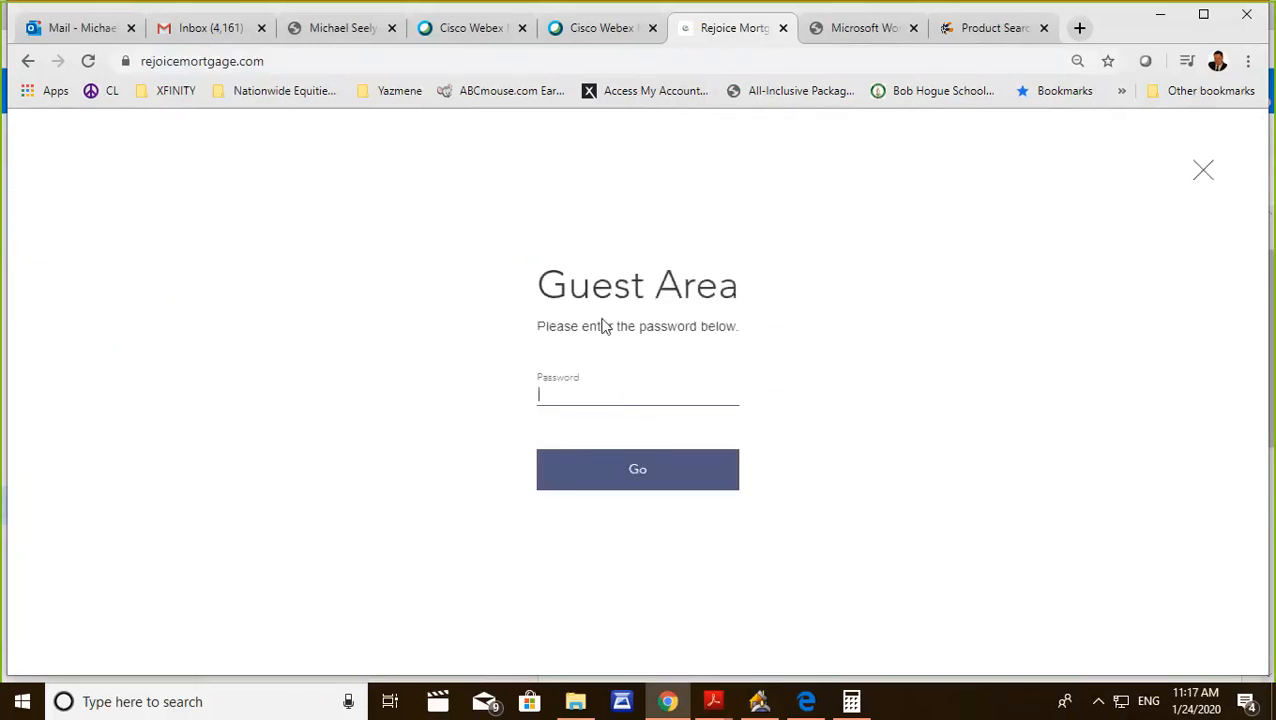
{"action": "type", "text": "•••••"}
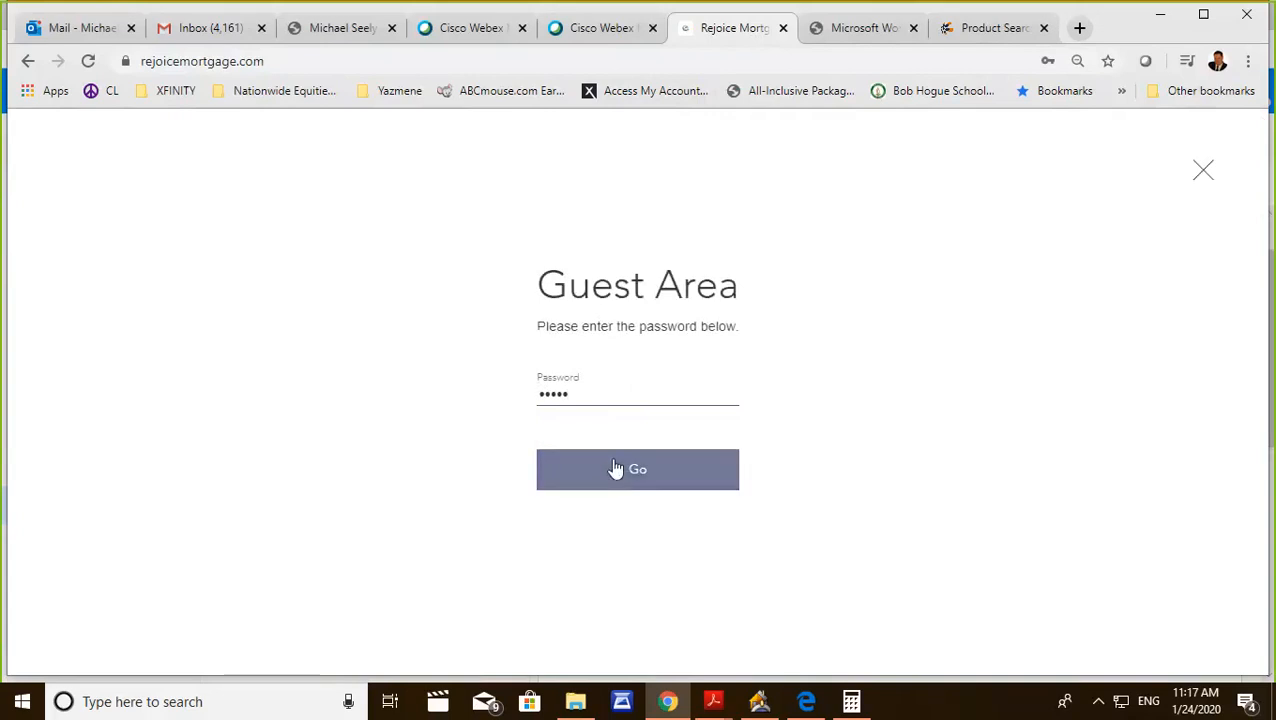
{"action": "left_click", "coordinate": [616, 469]}
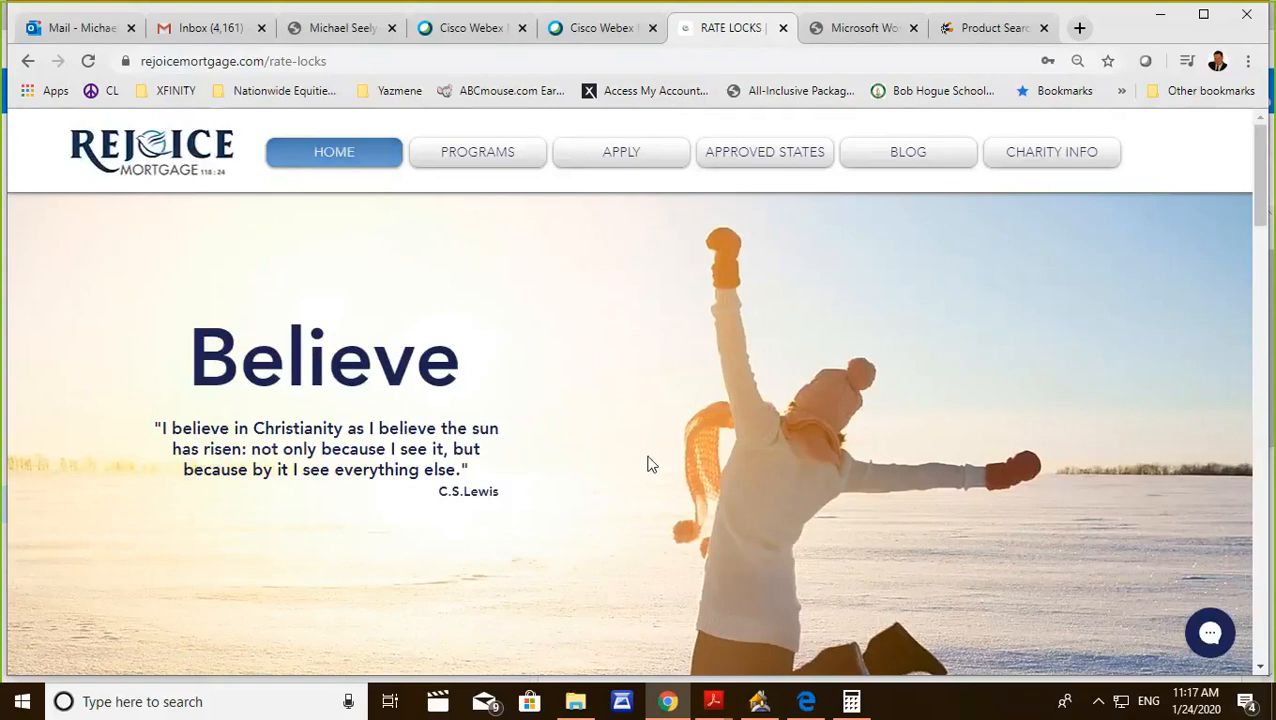
In the Rate Lock form, choose Lock Request with a 30-day period at an interest rate of 3.875%.
{"action": "scroll", "coordinate": [648, 463], "scroll_direction": "down", "scroll_amount": 15}
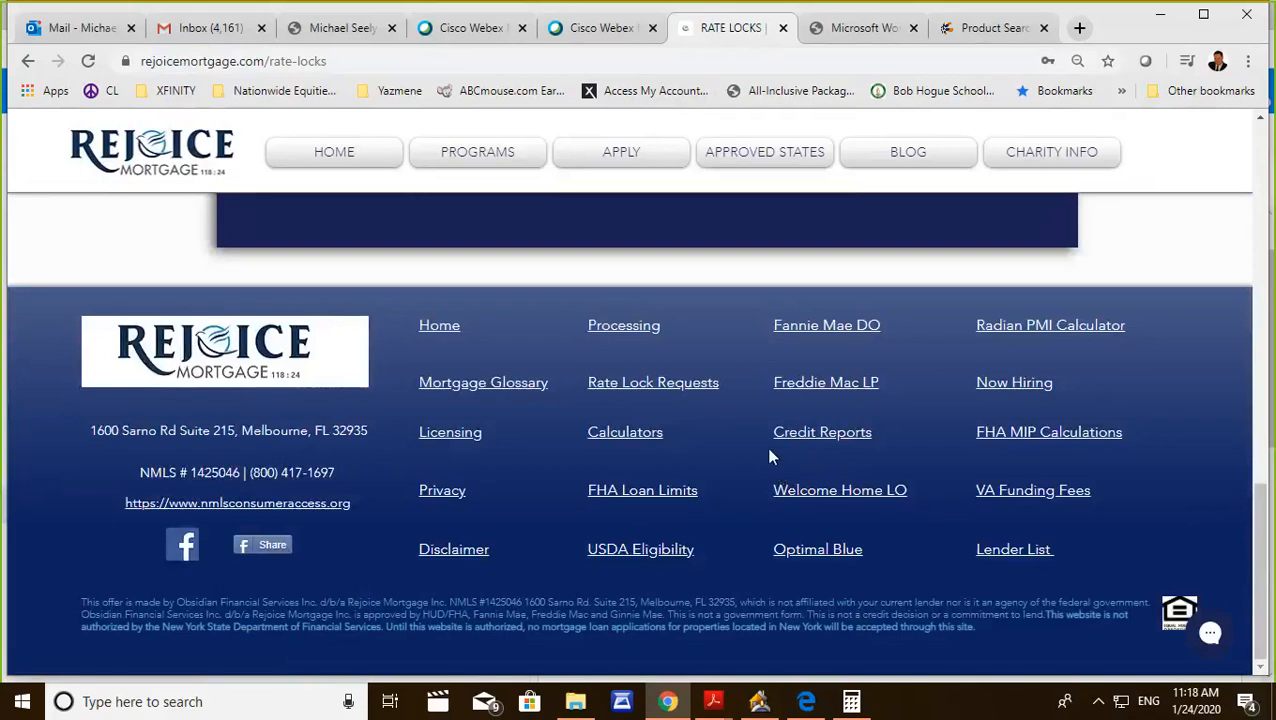
{"action": "scroll", "coordinate": [761, 450], "scroll_direction": "up", "scroll_amount": 5}
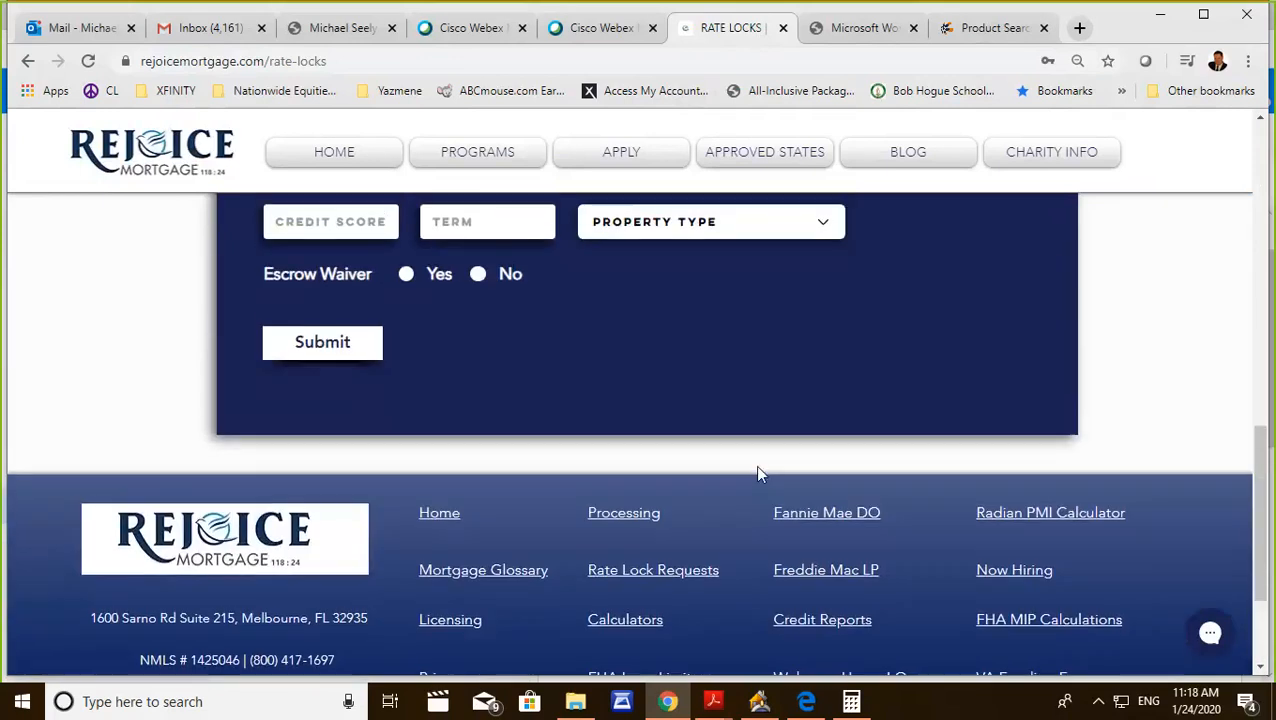
{"action": "scroll", "coordinate": [752, 454], "scroll_direction": "up", "scroll_amount": 5}
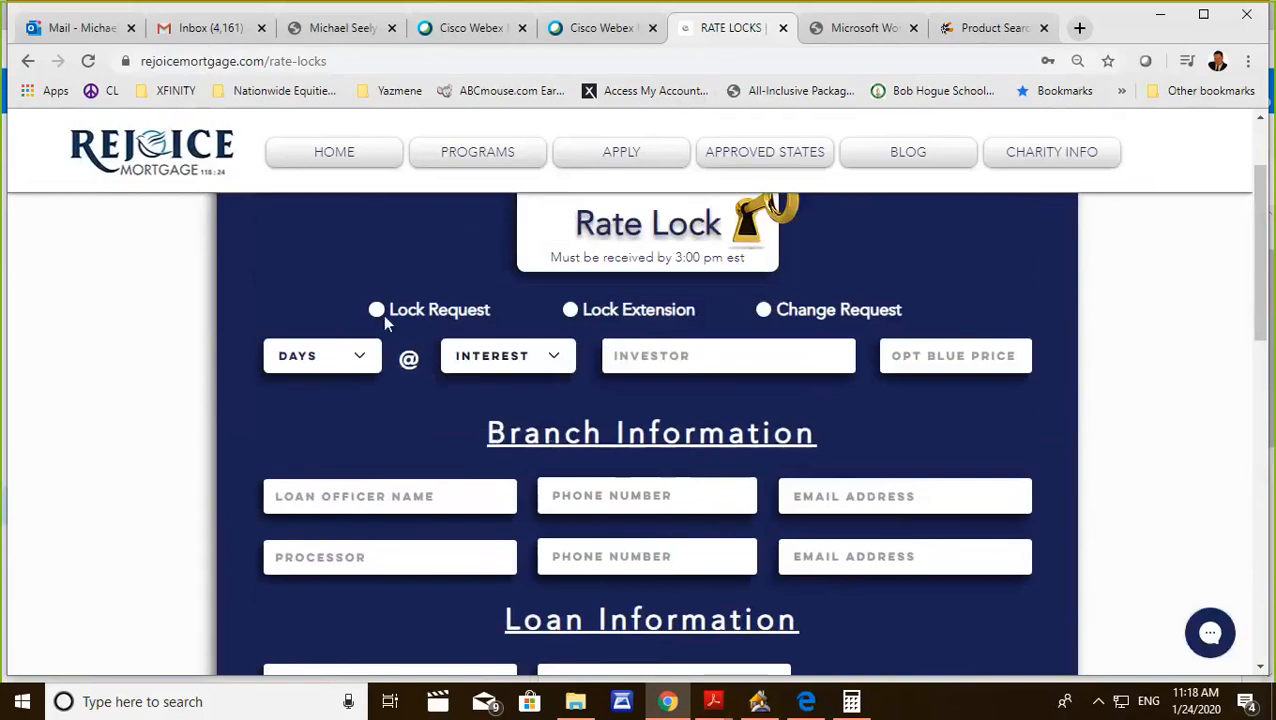
{"action": "left_click", "coordinate": [376, 310]}
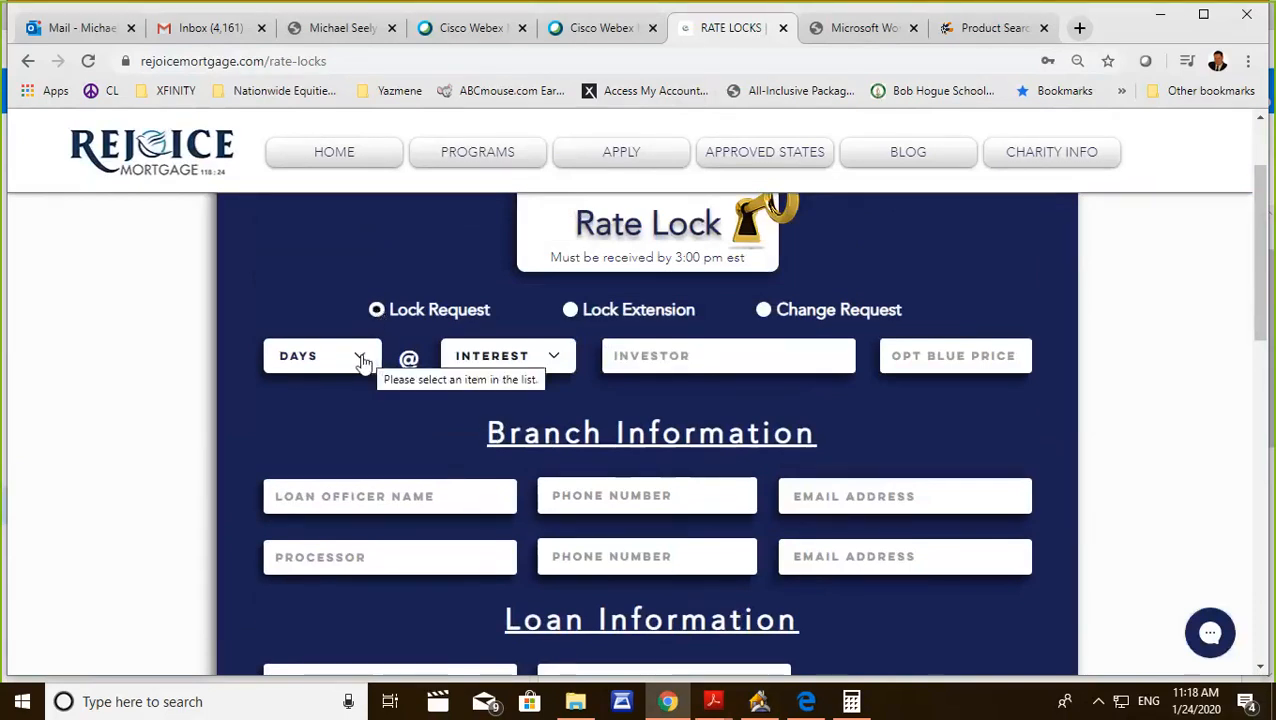
{"action": "left_click", "coordinate": [362, 362]}
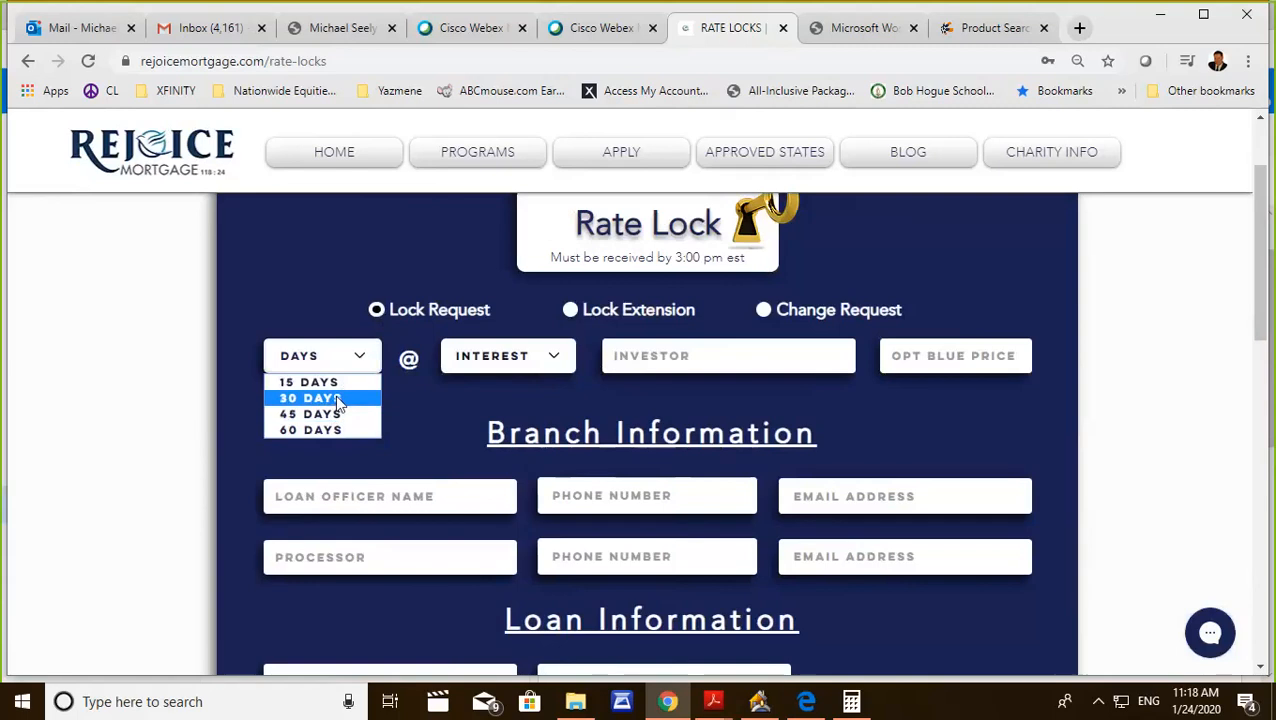
{"action": "left_click", "coordinate": [340, 399]}
{"action": "left_click", "coordinate": [556, 357]}
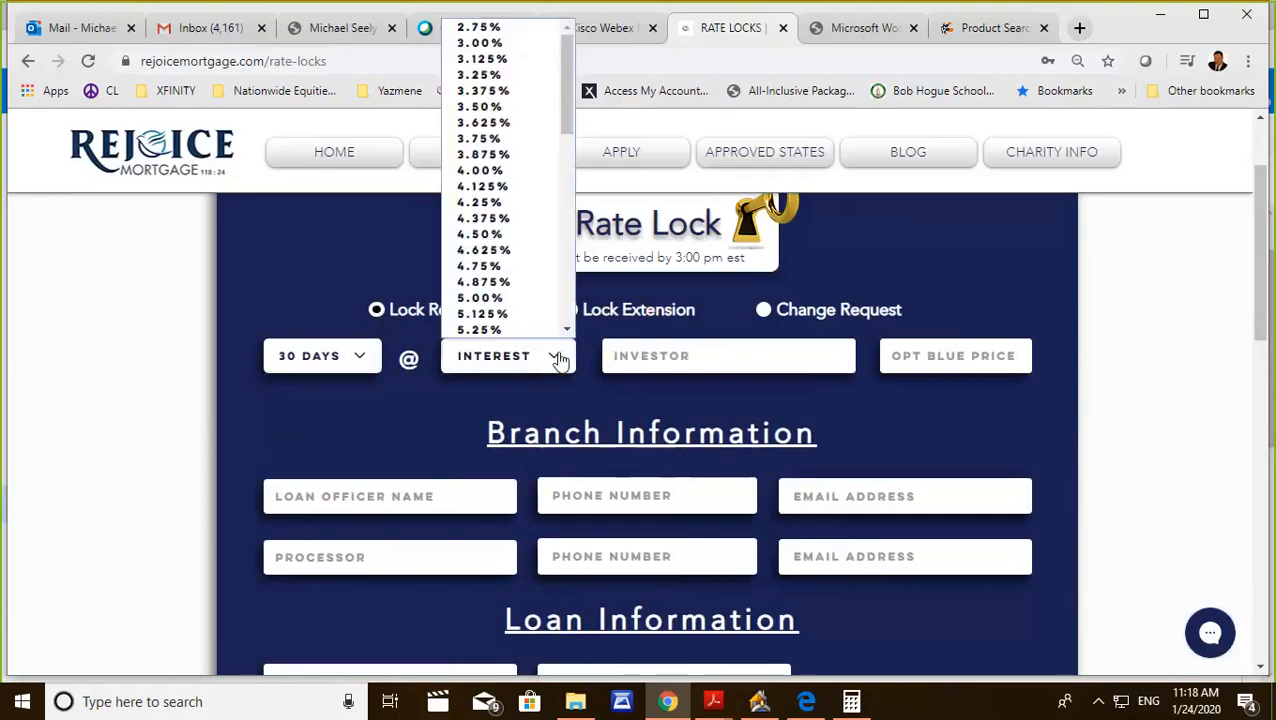
{"action": "left_click", "coordinate": [520, 155]}
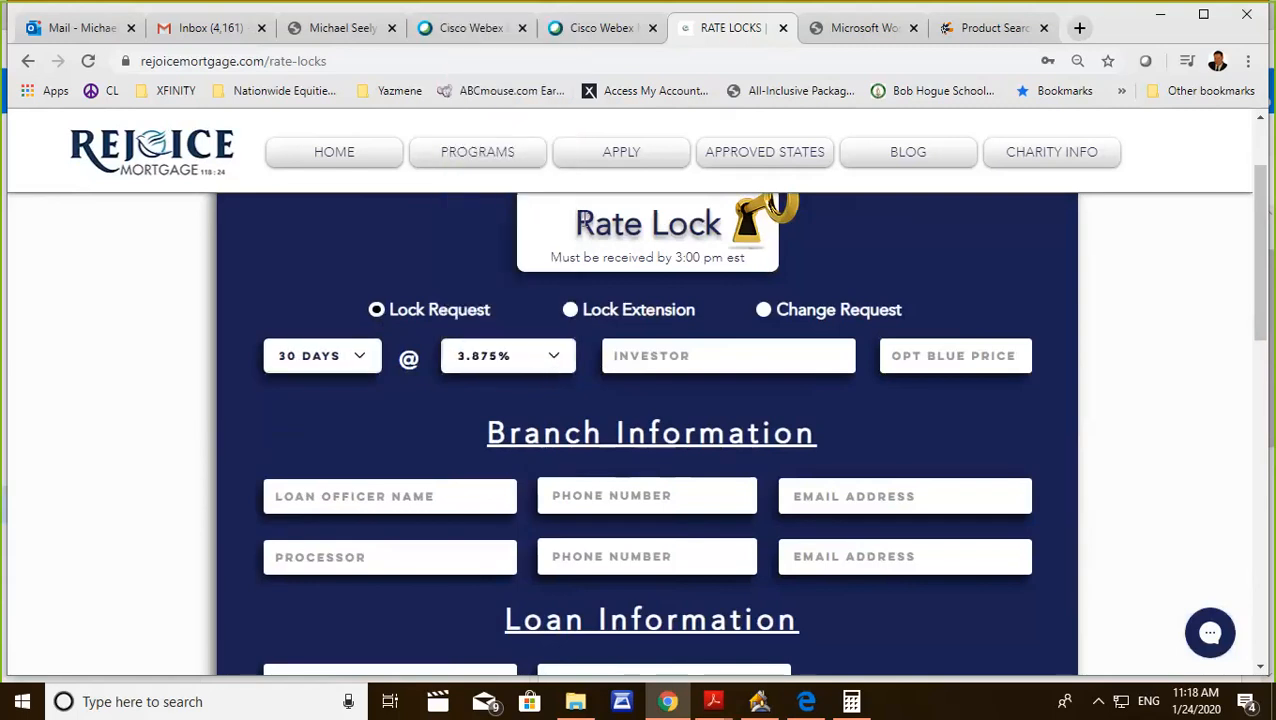
Enter PRMG as the investor and 102.875 as the Optimal Blue price, and look over the form's remaining fields.
{"action": "left_click", "coordinate": [666, 355]}
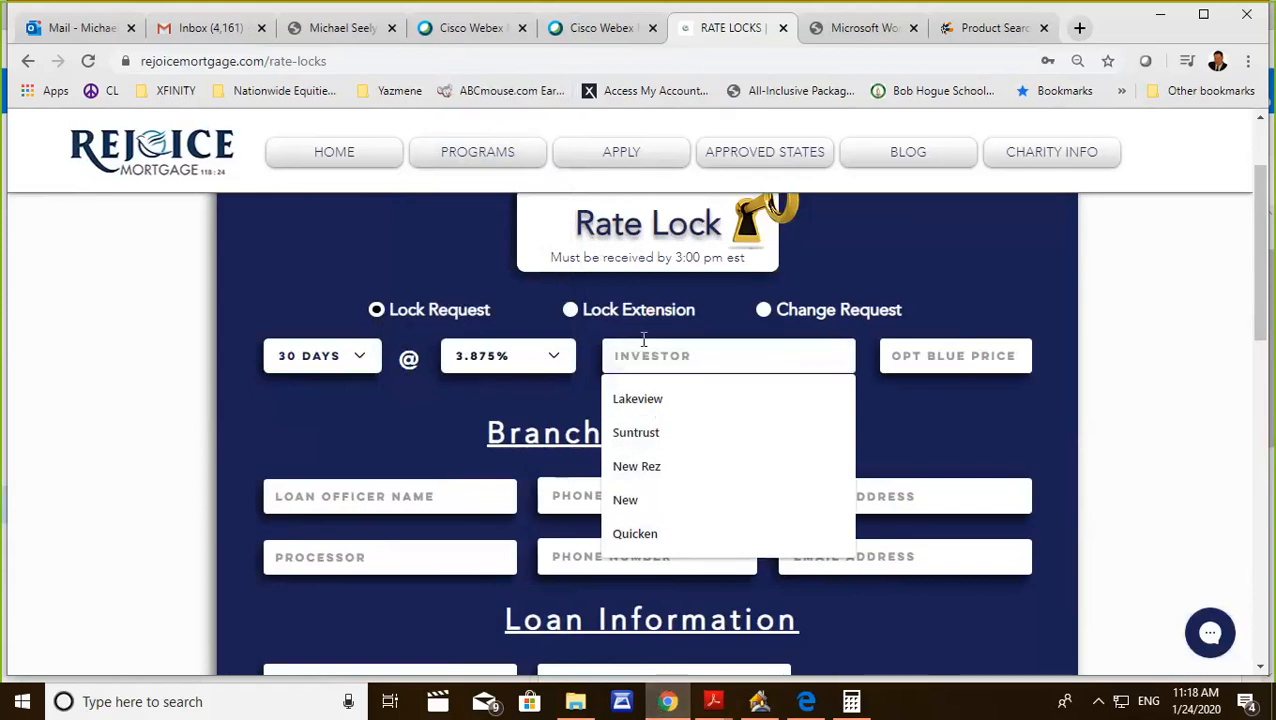
{"action": "type", "text": "PRMG"}
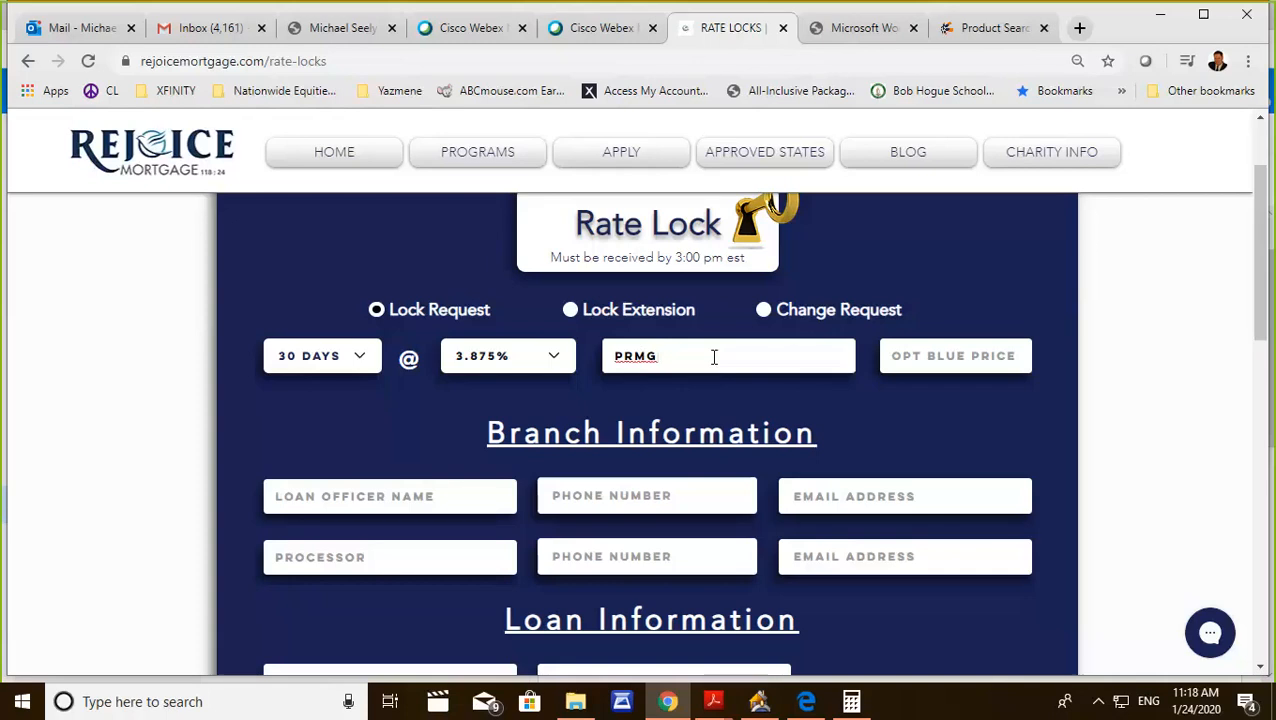
{"action": "left_click", "coordinate": [906, 355]}
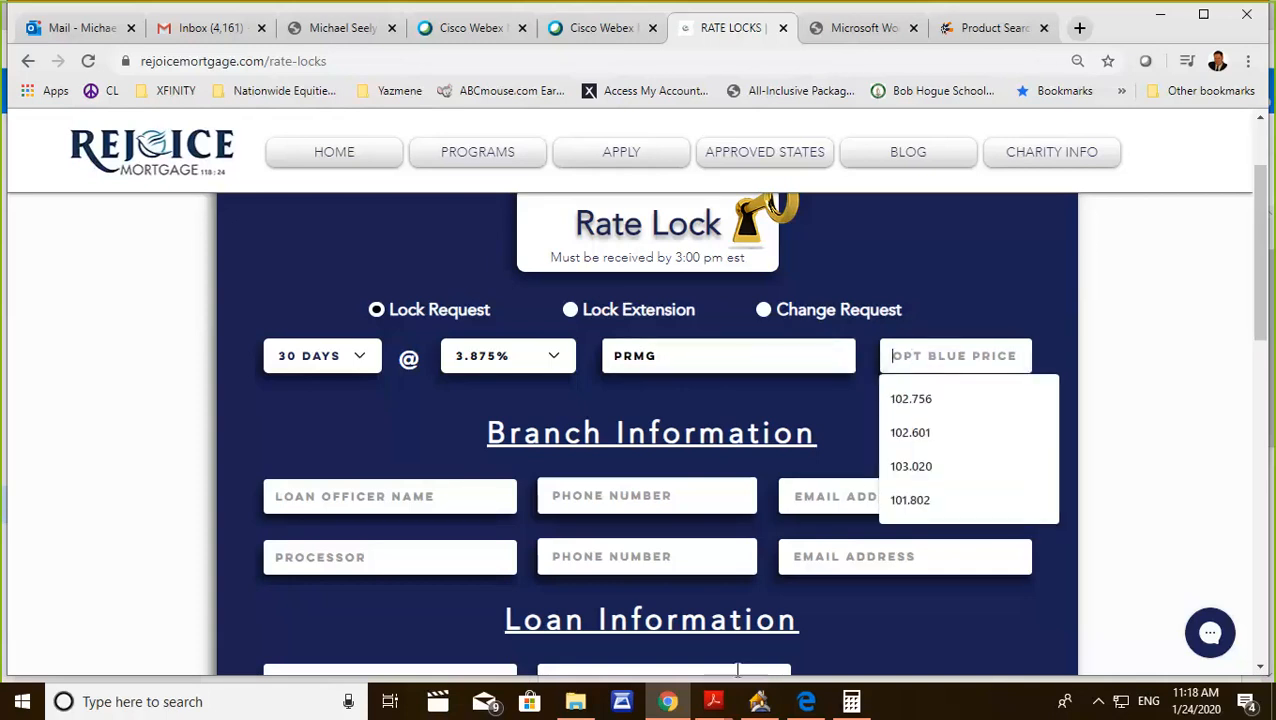
{"action": "type", "text": "10"}
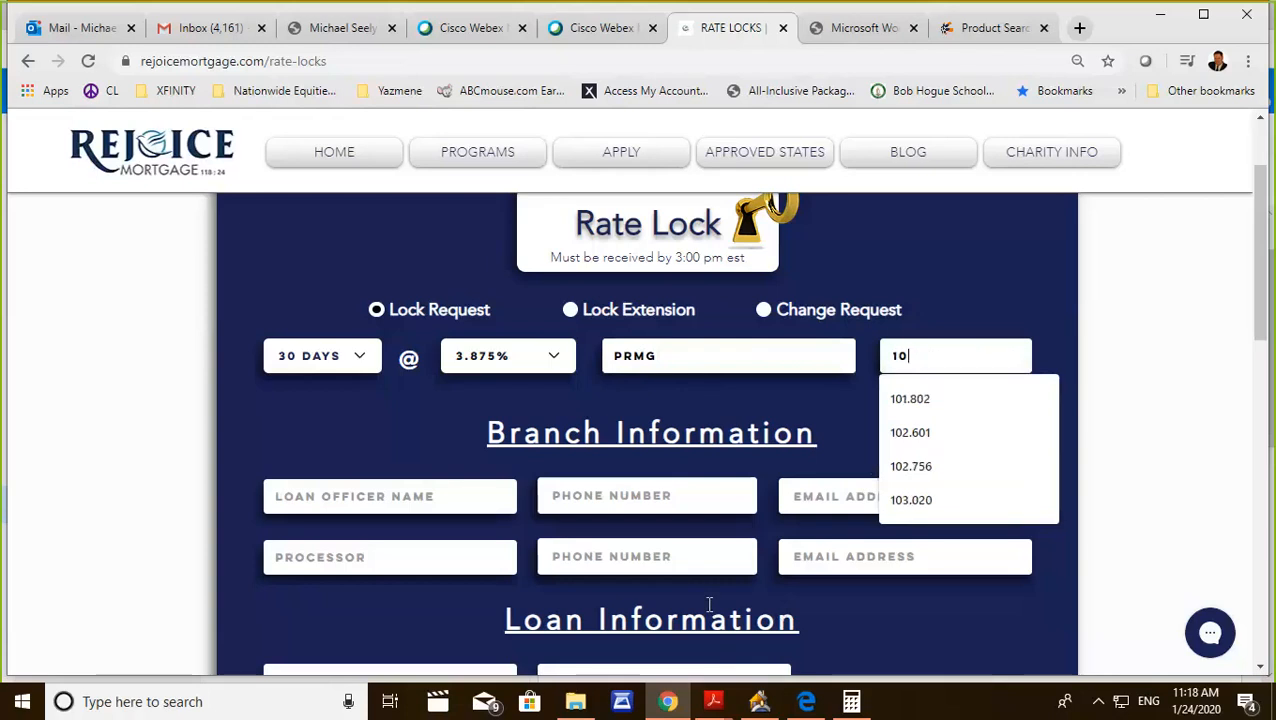
{"action": "type", "text": "2.875"}
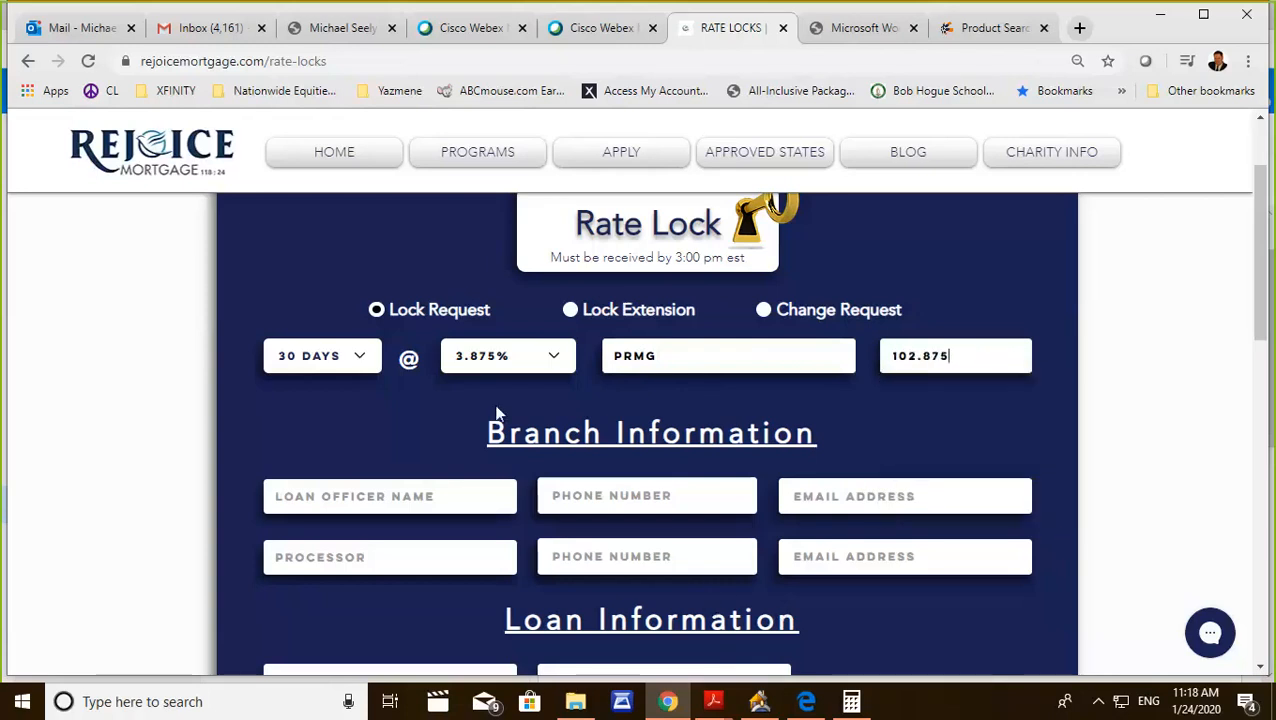
{"action": "scroll", "coordinate": [607, 578], "scroll_direction": "down", "scroll_amount": 5}
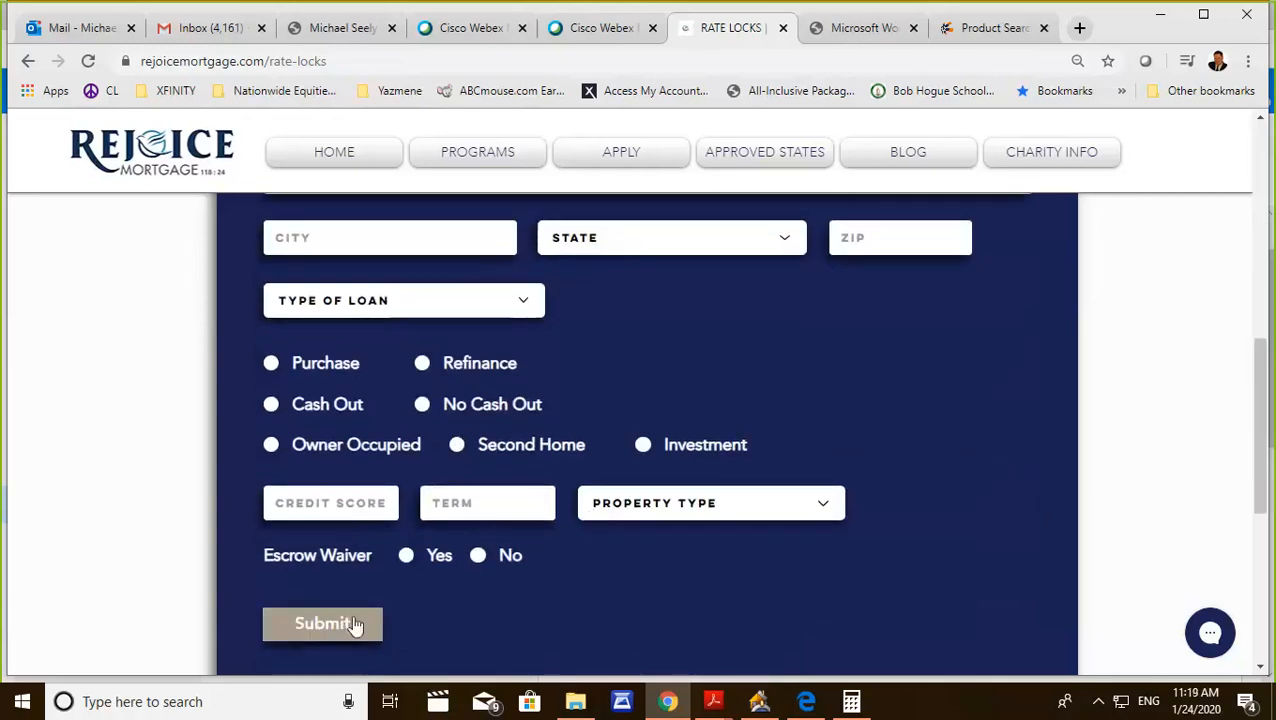
{"action": "scroll", "coordinate": [402, 589], "scroll_direction": "up", "scroll_amount": 5}
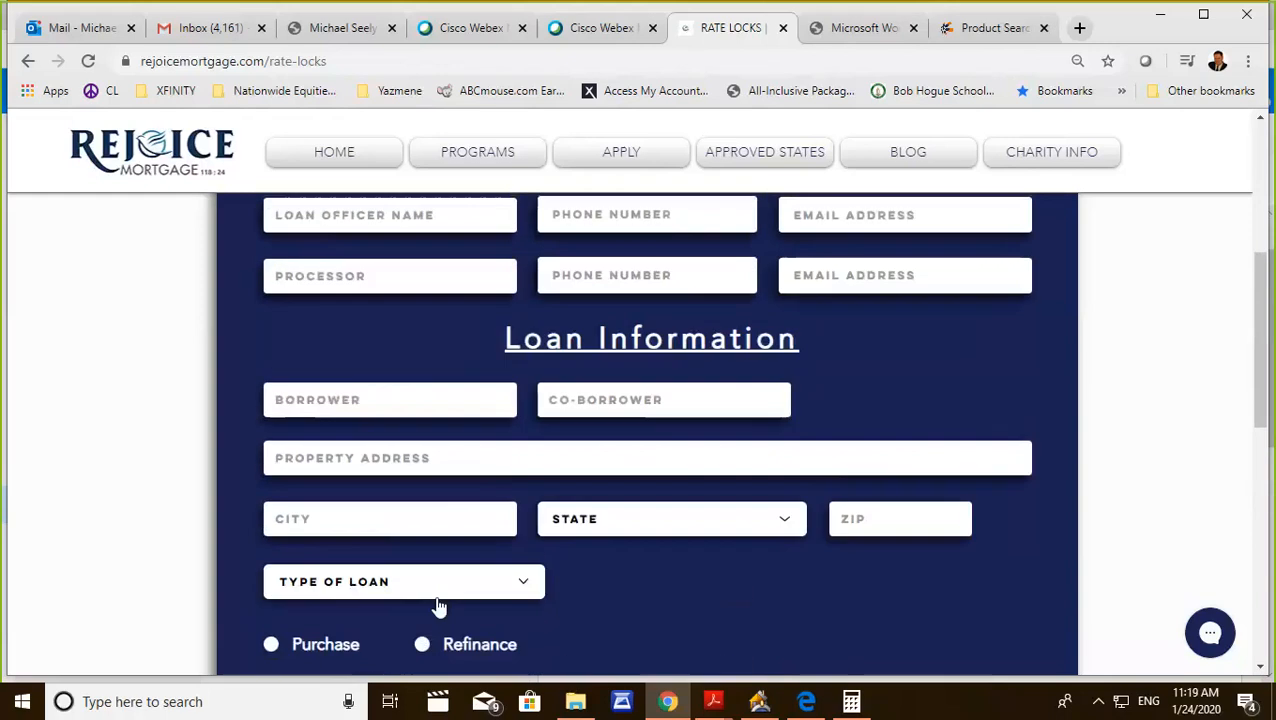
{"action": "scroll", "coordinate": [469, 572], "scroll_direction": "up", "scroll_amount": 2}
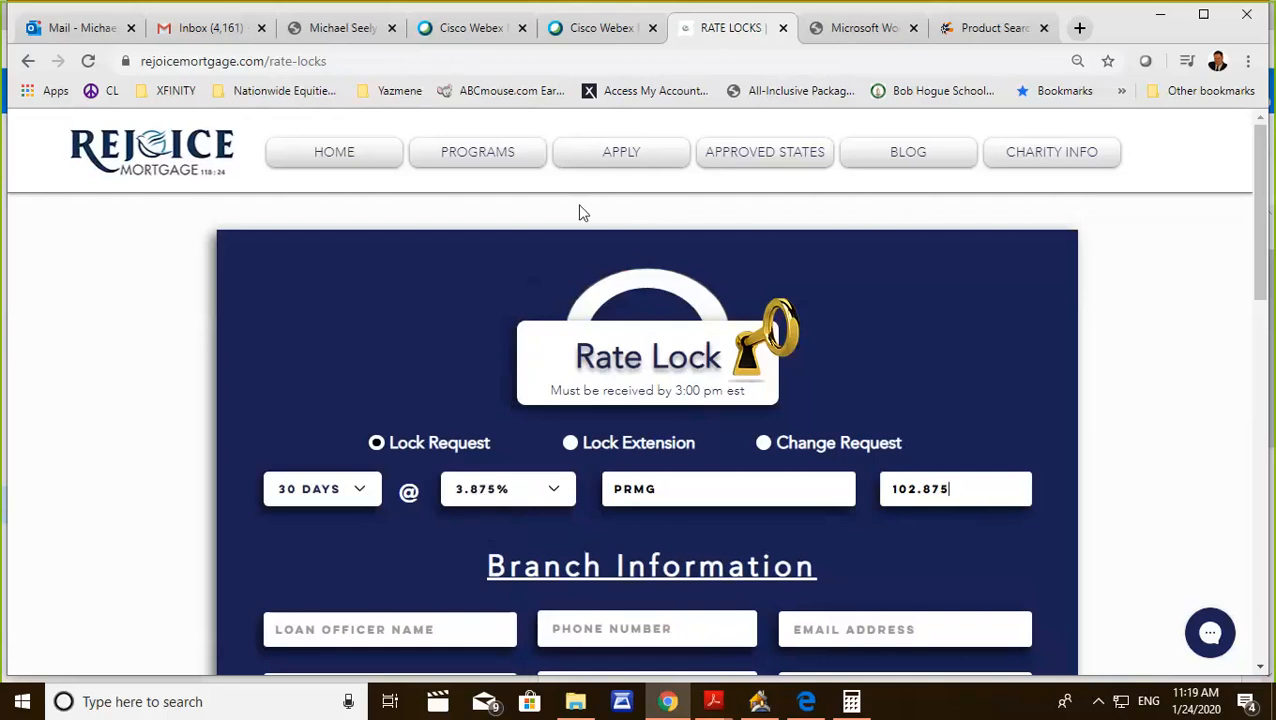
Switch to Point and set the Note Rate in the Borrower Information loan summary to 3.875%.
{"action": "mouse_move", "coordinate": [757, 703]}
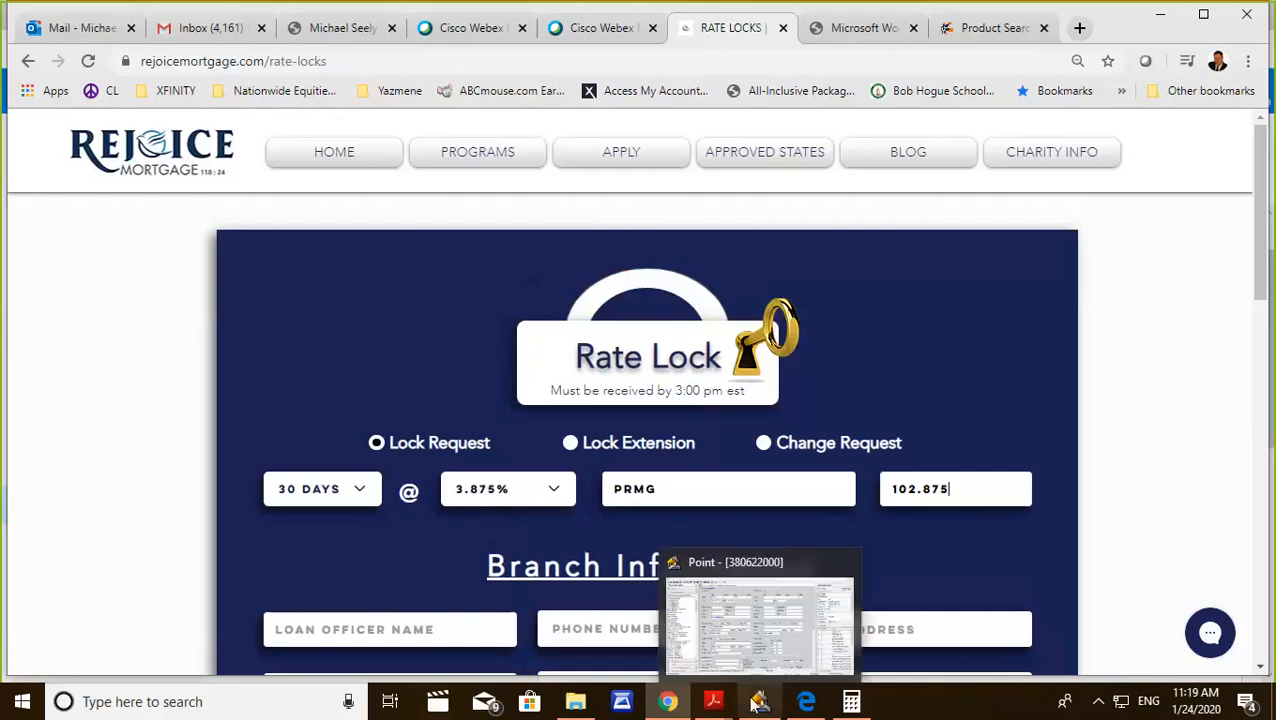
{"action": "left_click", "coordinate": [758, 703]}
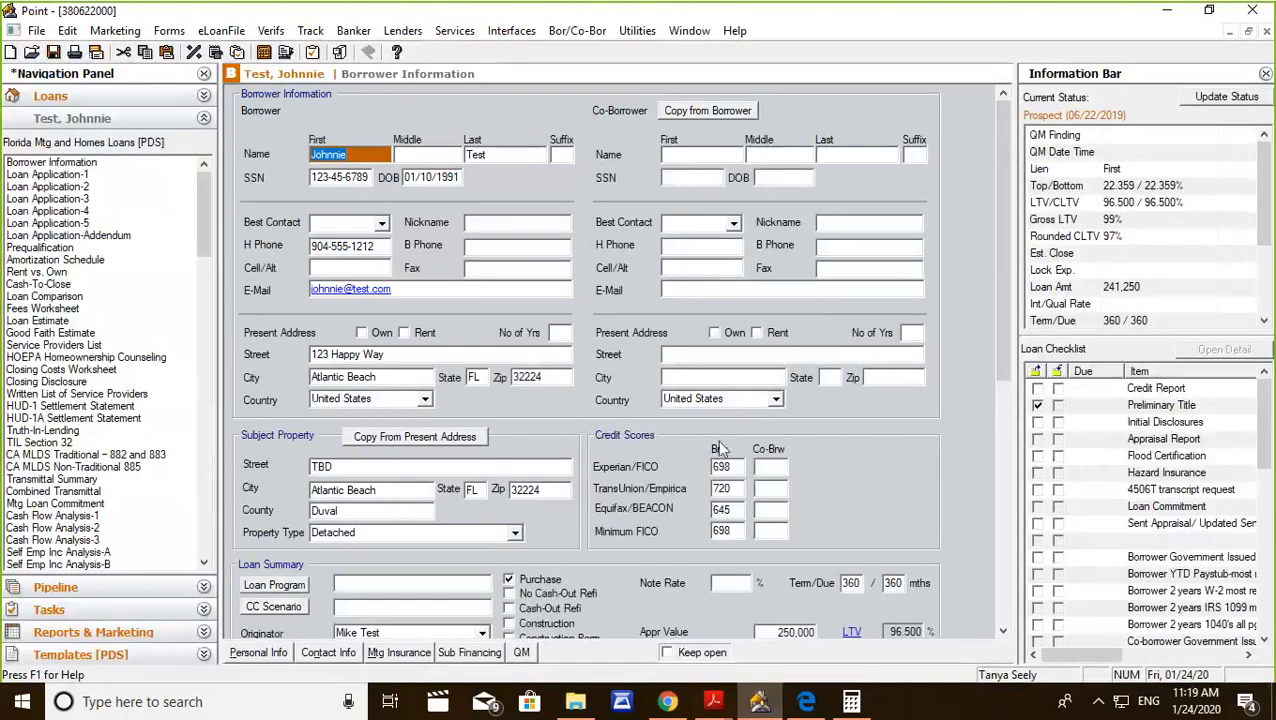
{"action": "scroll", "coordinate": [744, 429], "scroll_direction": "down", "scroll_amount": 3}
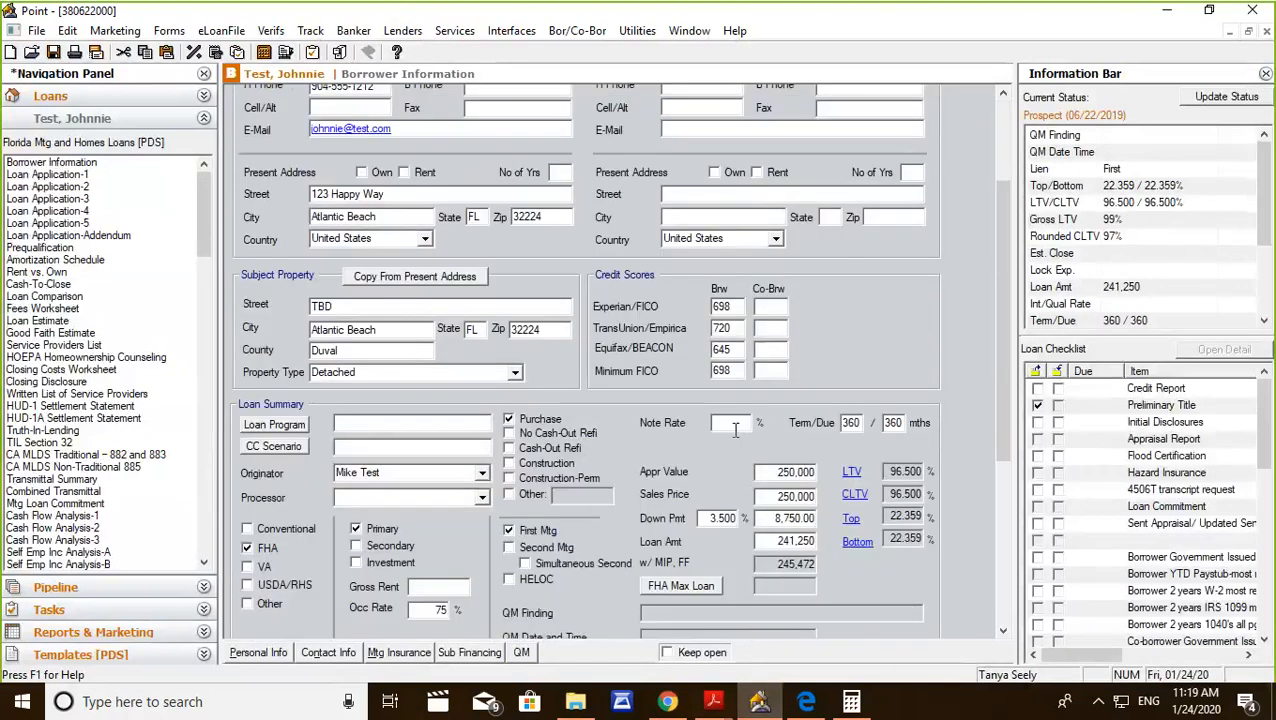
{"action": "left_click", "coordinate": [735, 429]}
{"action": "type", "text": "3.875"}
{"action": "left_click", "coordinate": [773, 372]}
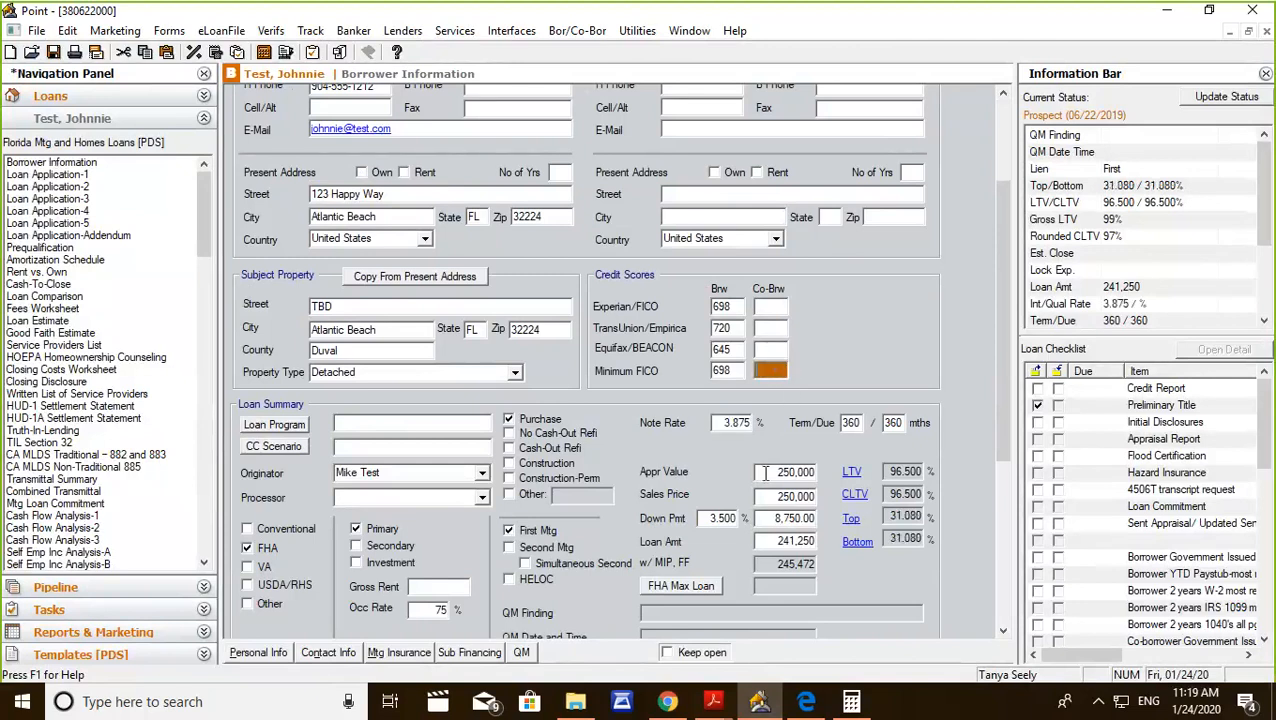
In the Fees Worksheet's Prepaids section, set the Hazard Insurance Premium to 12 months at $50.00.
{"action": "left_click", "coordinate": [33, 310]}
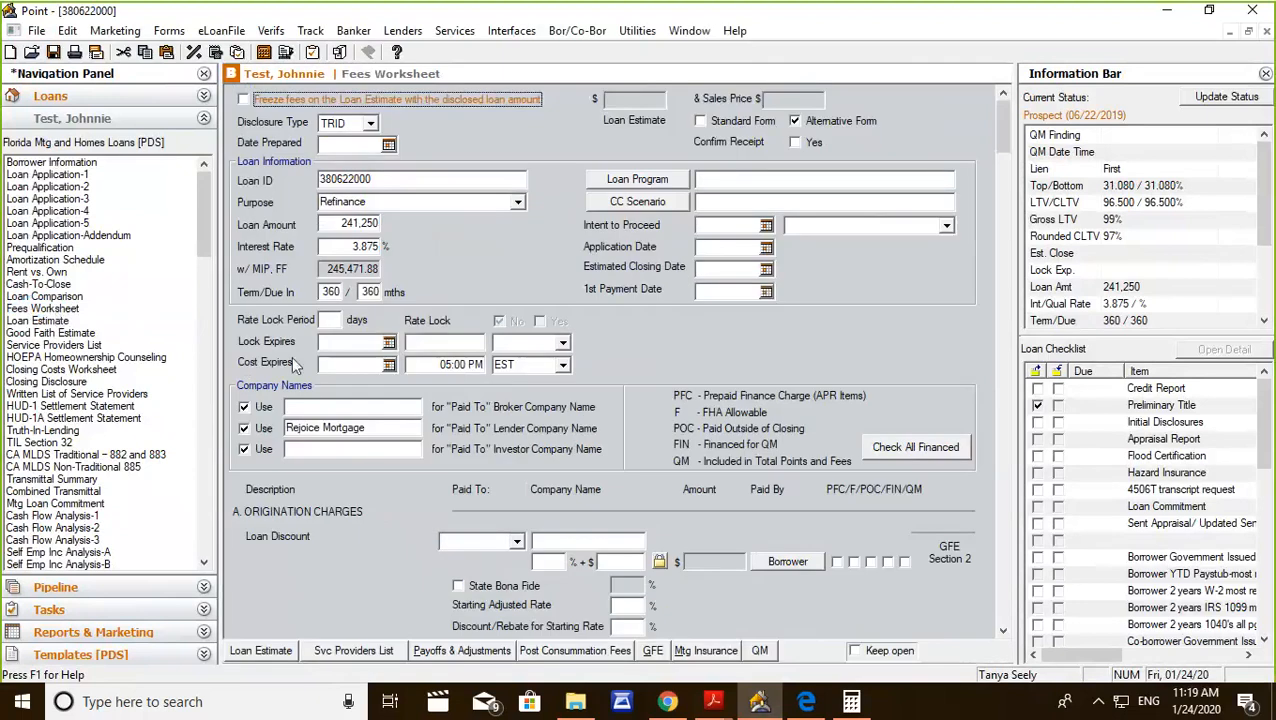
{"action": "scroll", "coordinate": [368, 387], "scroll_direction": "down", "scroll_amount": 5}
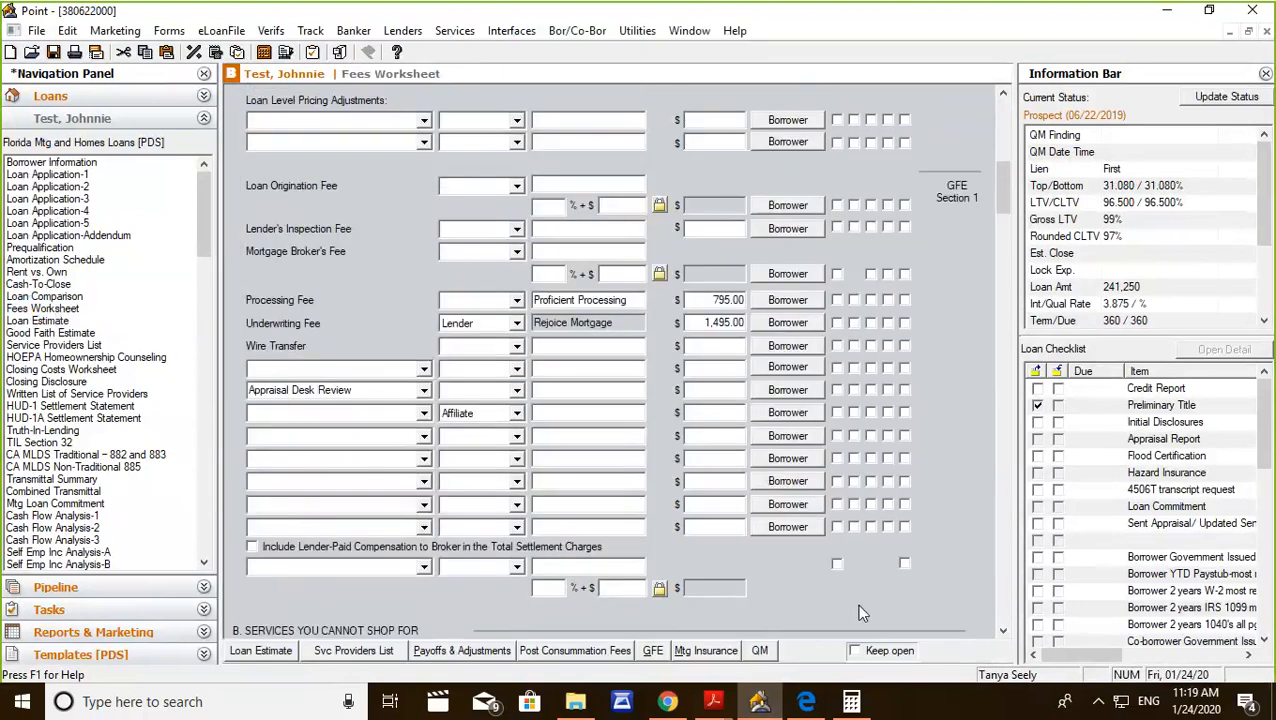
{"action": "scroll", "coordinate": [863, 613], "scroll_direction": "down", "scroll_amount": 10}
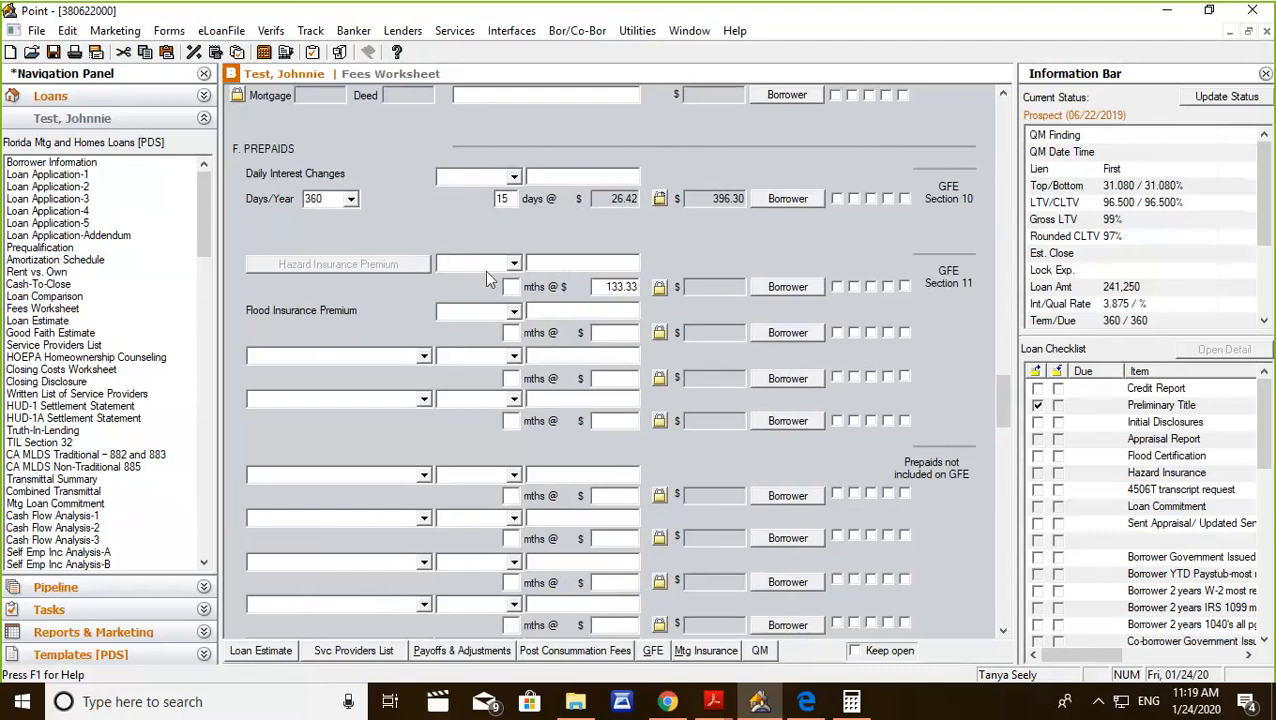
{"action": "left_click", "coordinate": [511, 287]}
{"action": "type", "text": "12"}
{"action": "left_click", "coordinate": [589, 302]}
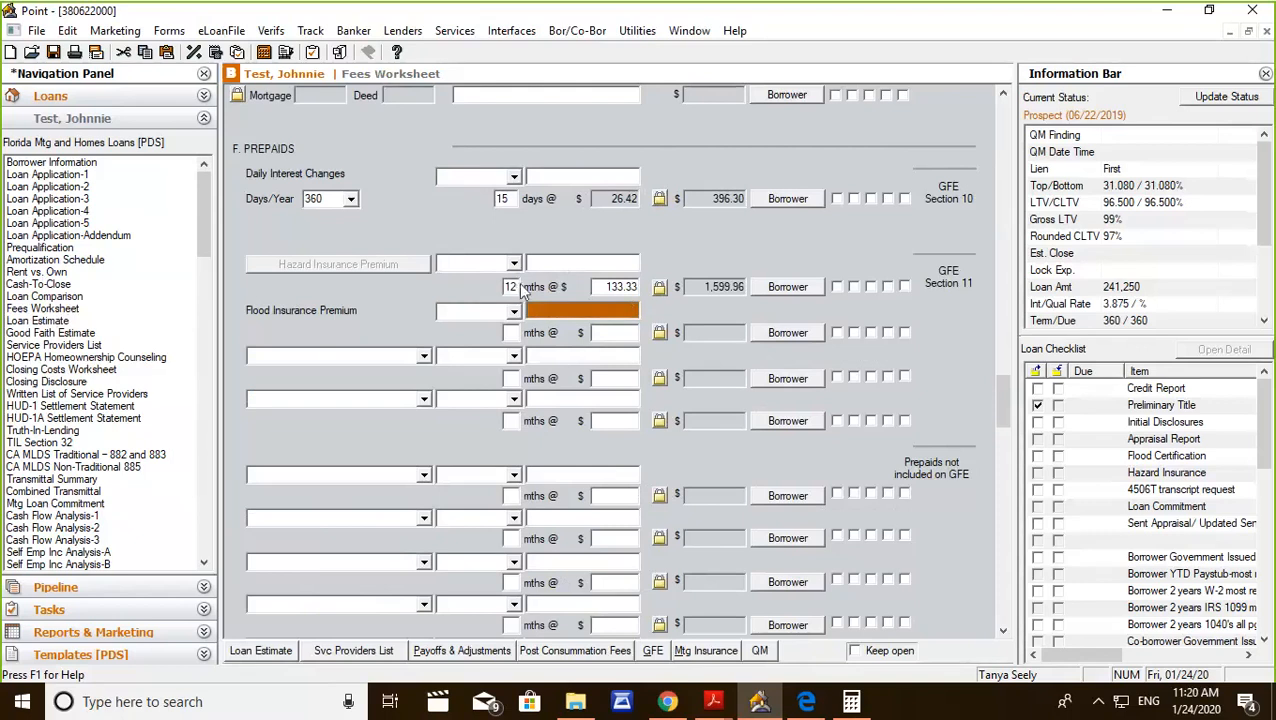
{"action": "left_click", "coordinate": [600, 286]}
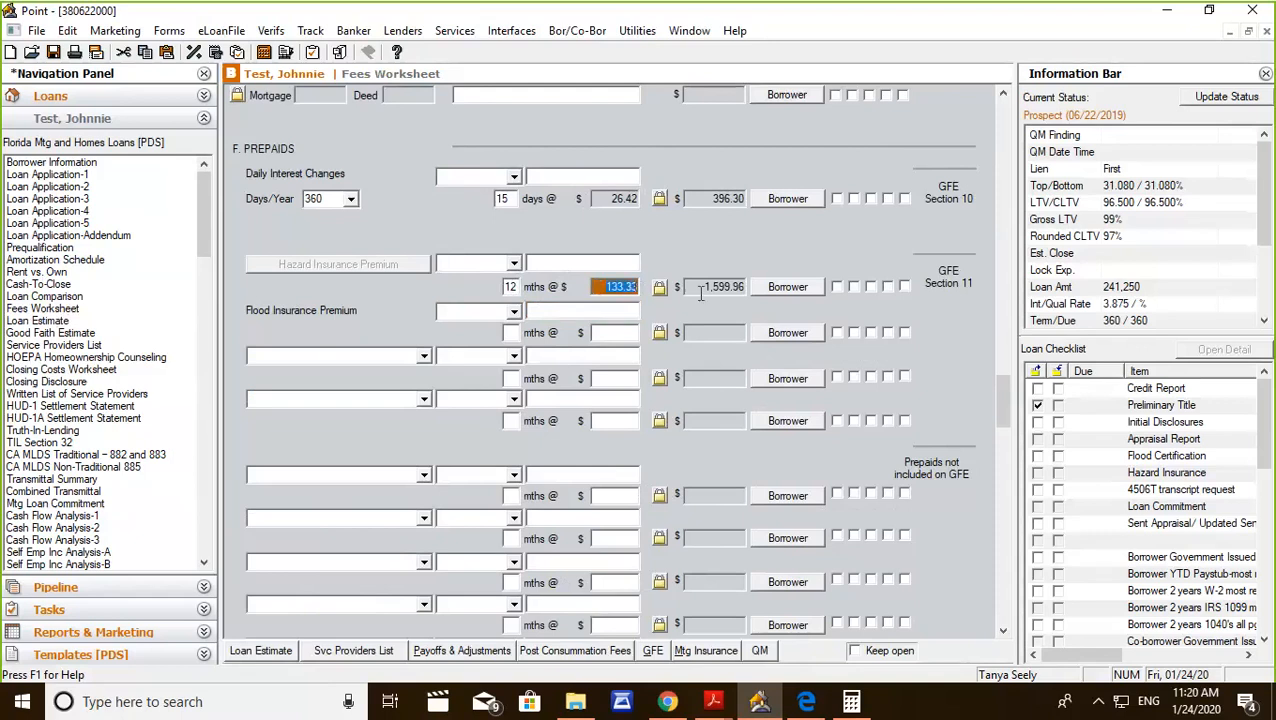
{"action": "type", "text": "50.00"}
{"action": "left_click", "coordinate": [618, 262]}
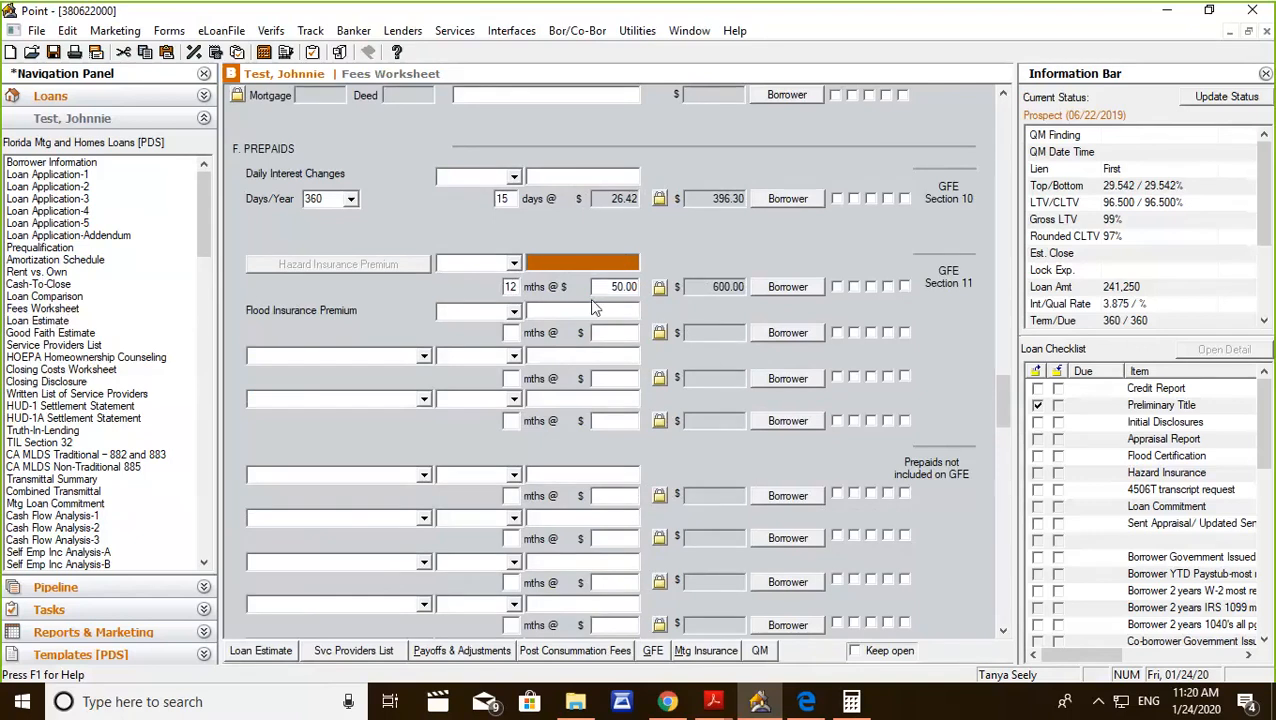
In the Initial Escrow Payment at Closing section, set the Hazard Insurance Reserves to 3 months.
{"action": "scroll", "coordinate": [540, 395], "scroll_direction": "down", "scroll_amount": 5}
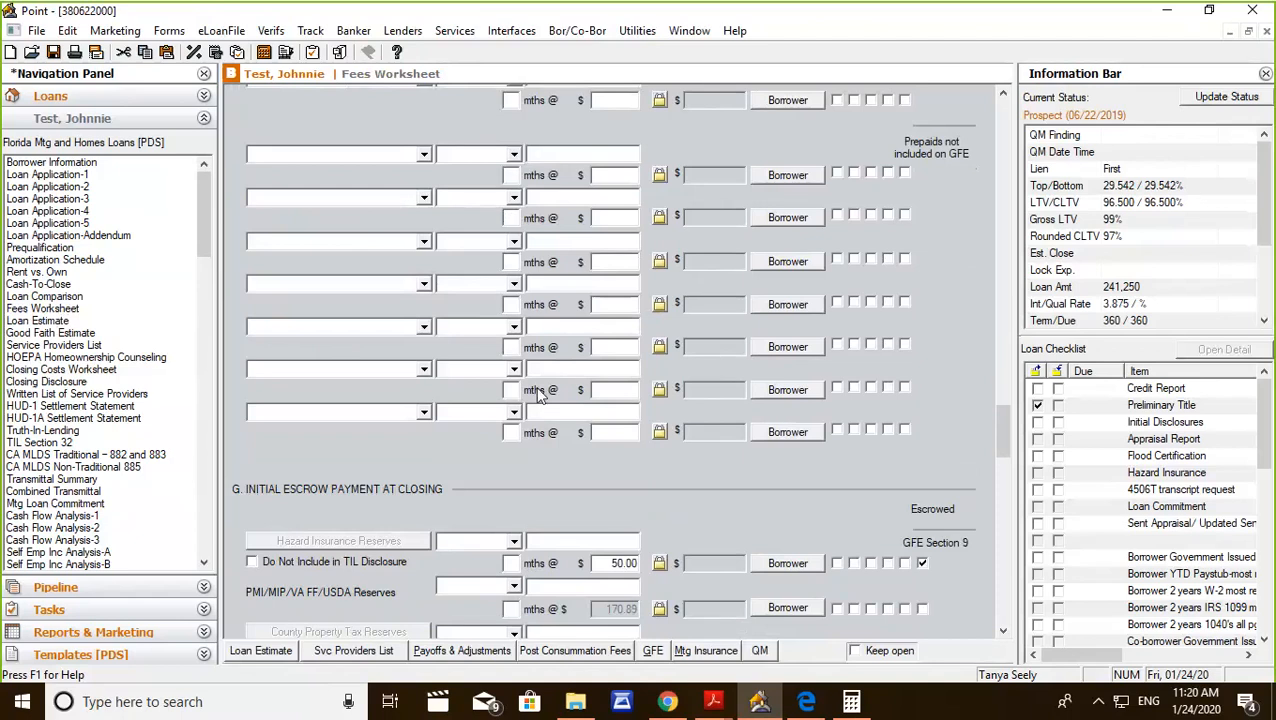
{"action": "scroll", "coordinate": [540, 395], "scroll_direction": "down", "scroll_amount": 5}
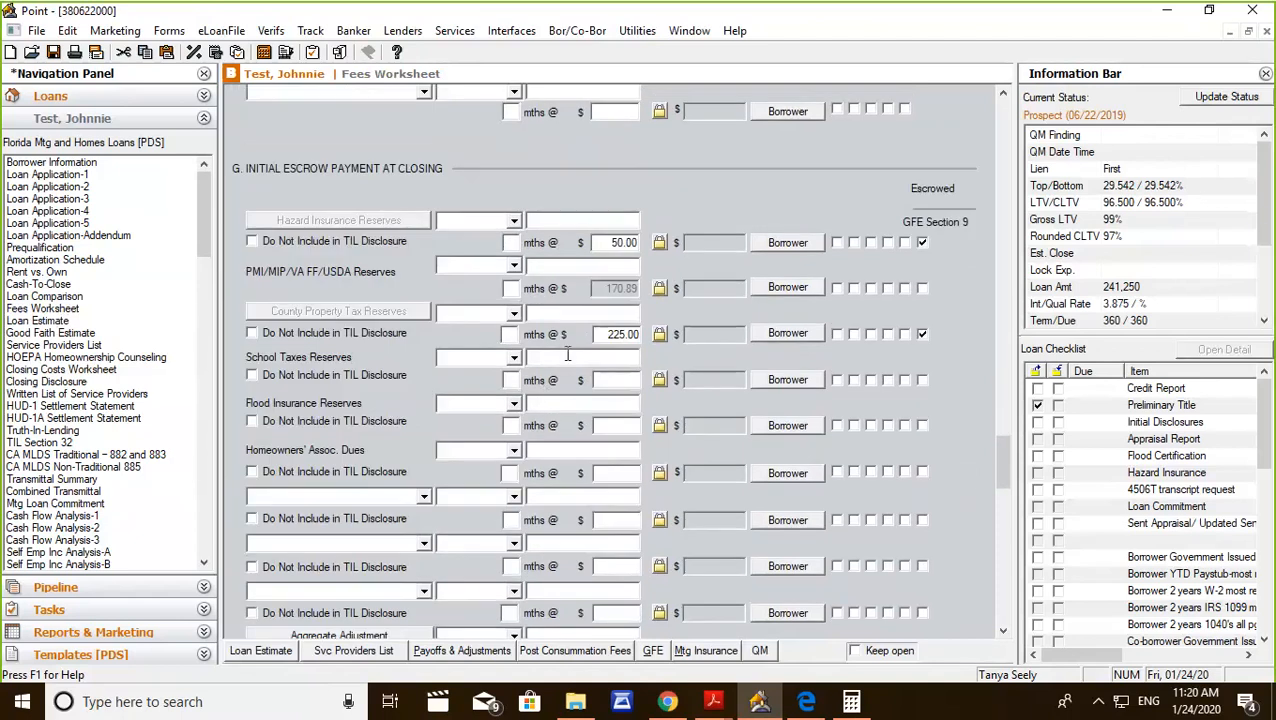
{"action": "left_click", "coordinate": [511, 243]}
{"action": "type", "text": "3"}
{"action": "left_click", "coordinate": [547, 219]}
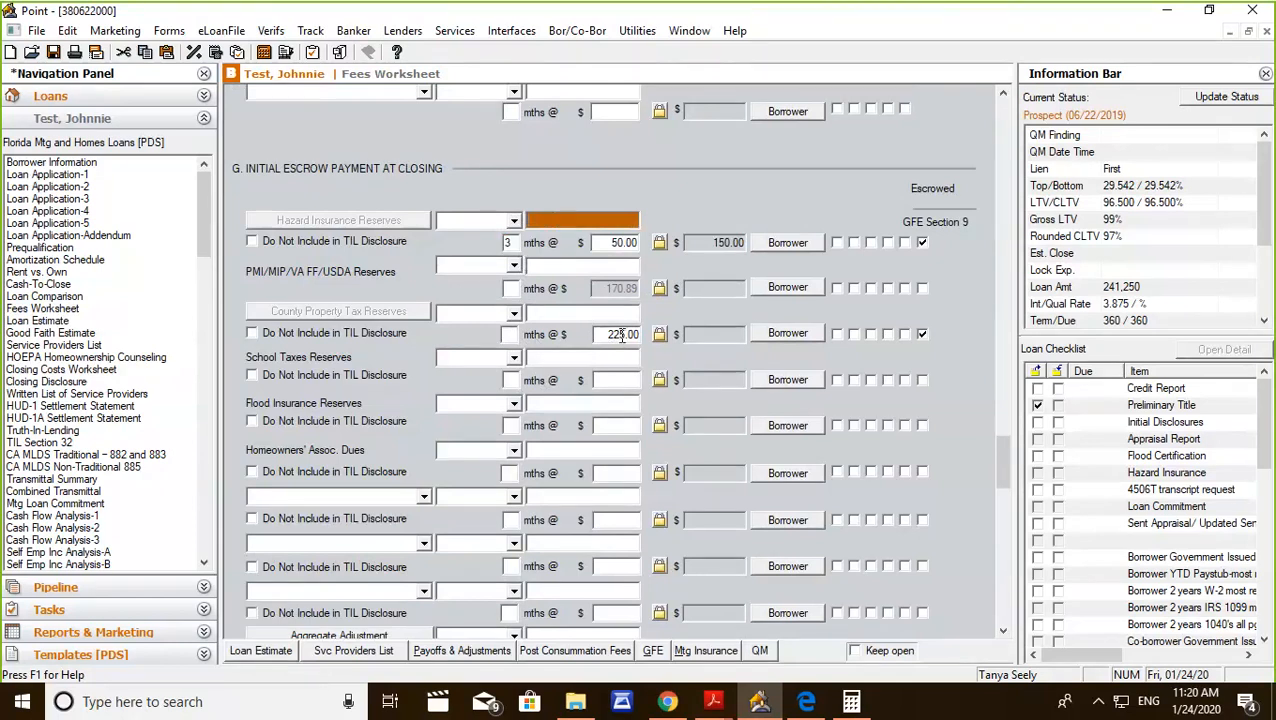
Switch to Chrome and open the Zillow website in a new browser tab.
{"action": "left_click", "coordinate": [668, 703]}
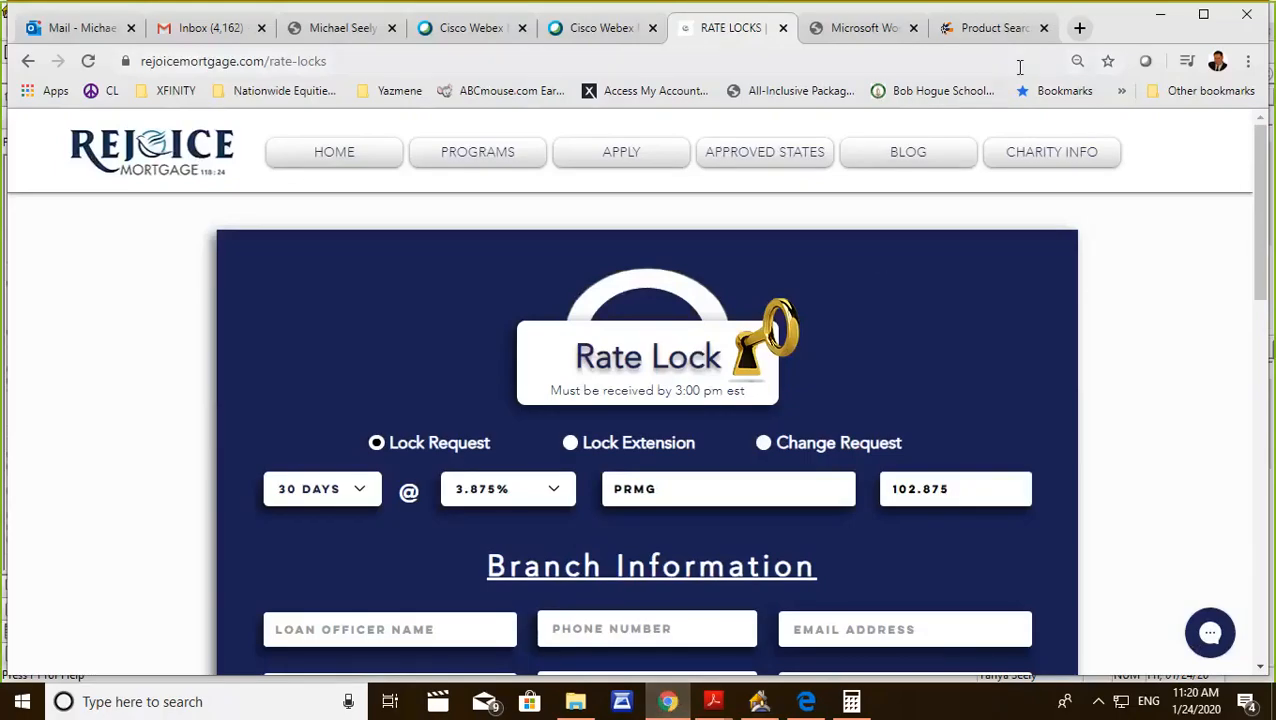
{"action": "left_click", "coordinate": [1079, 27]}
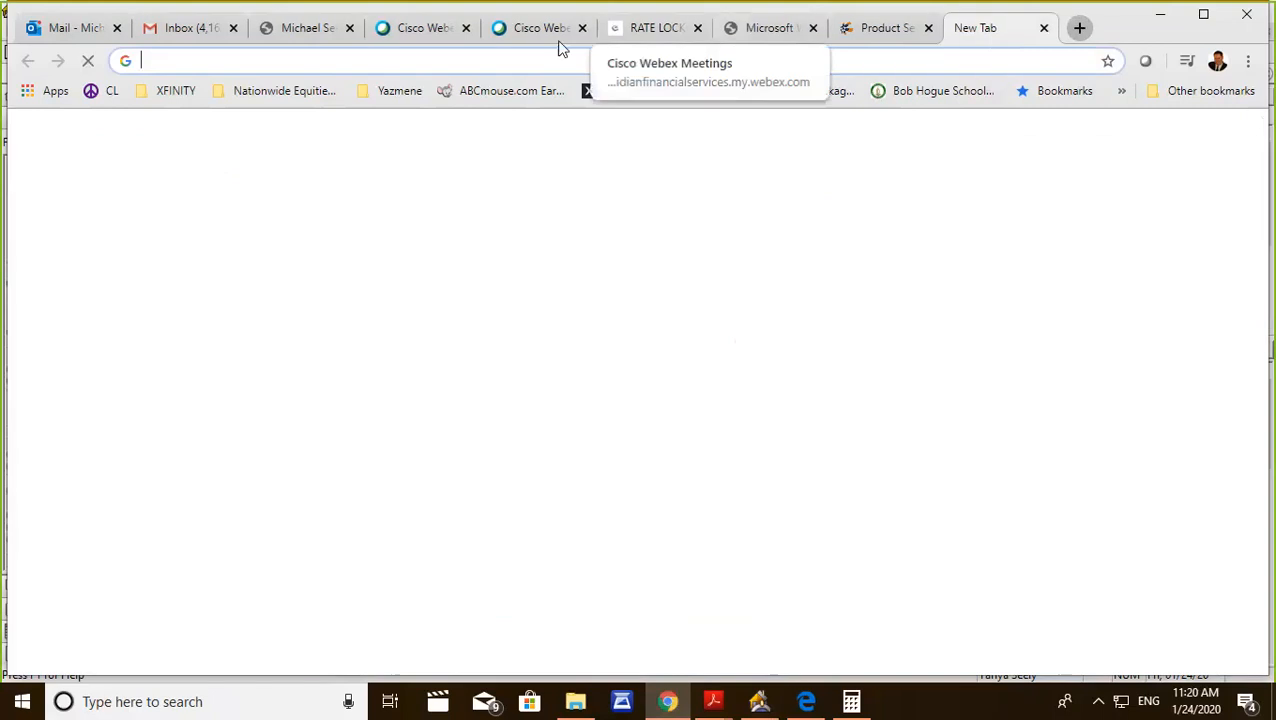
{"action": "type", "text": "www.zi"}
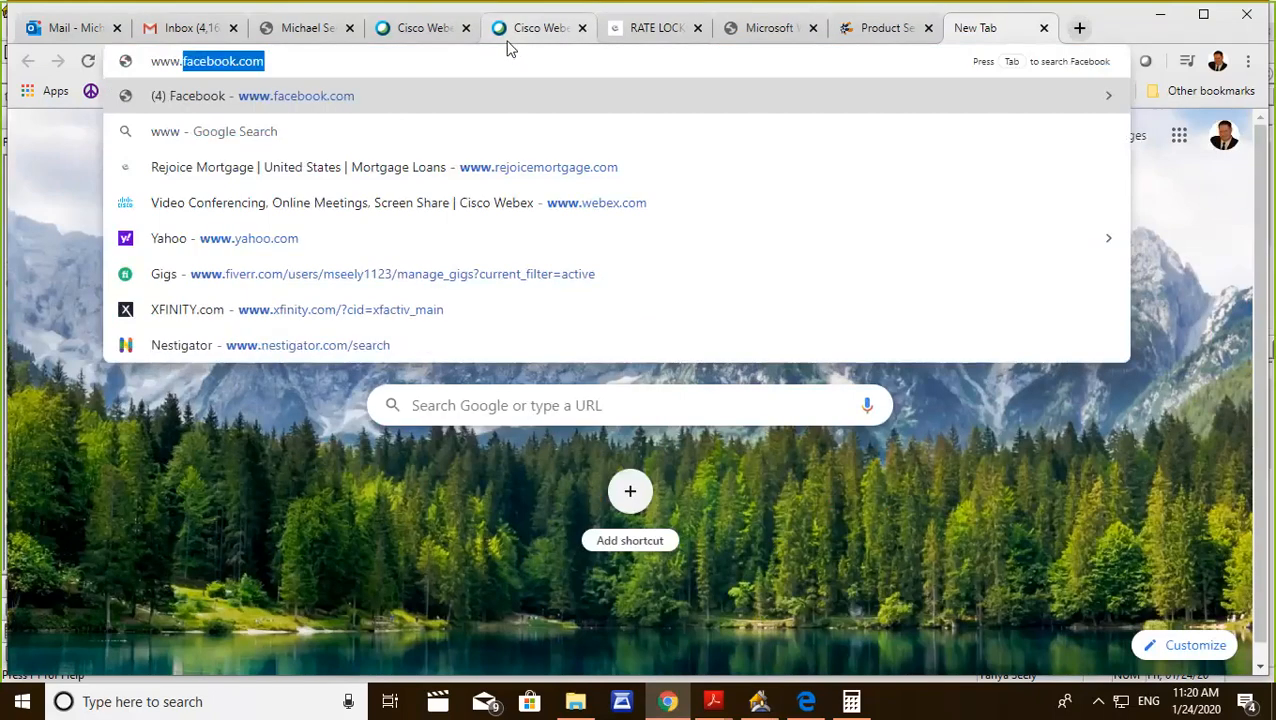
{"action": "type", "text": "llow.c"}
{"action": "key", "text": "Return"}
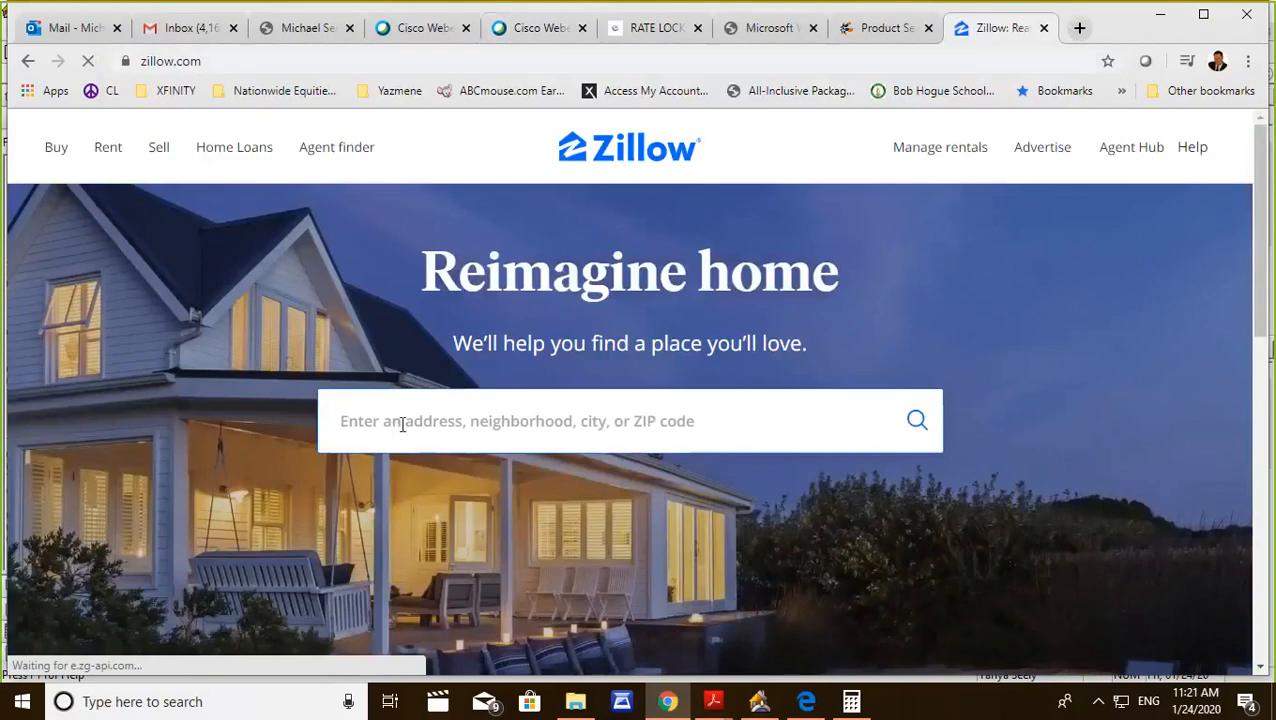
Search Zillow for the example property's street address and open the matching Jacksonville home page.
{"action": "left_click", "coordinate": [404, 423]}
{"action": "type", "text": "12978"}
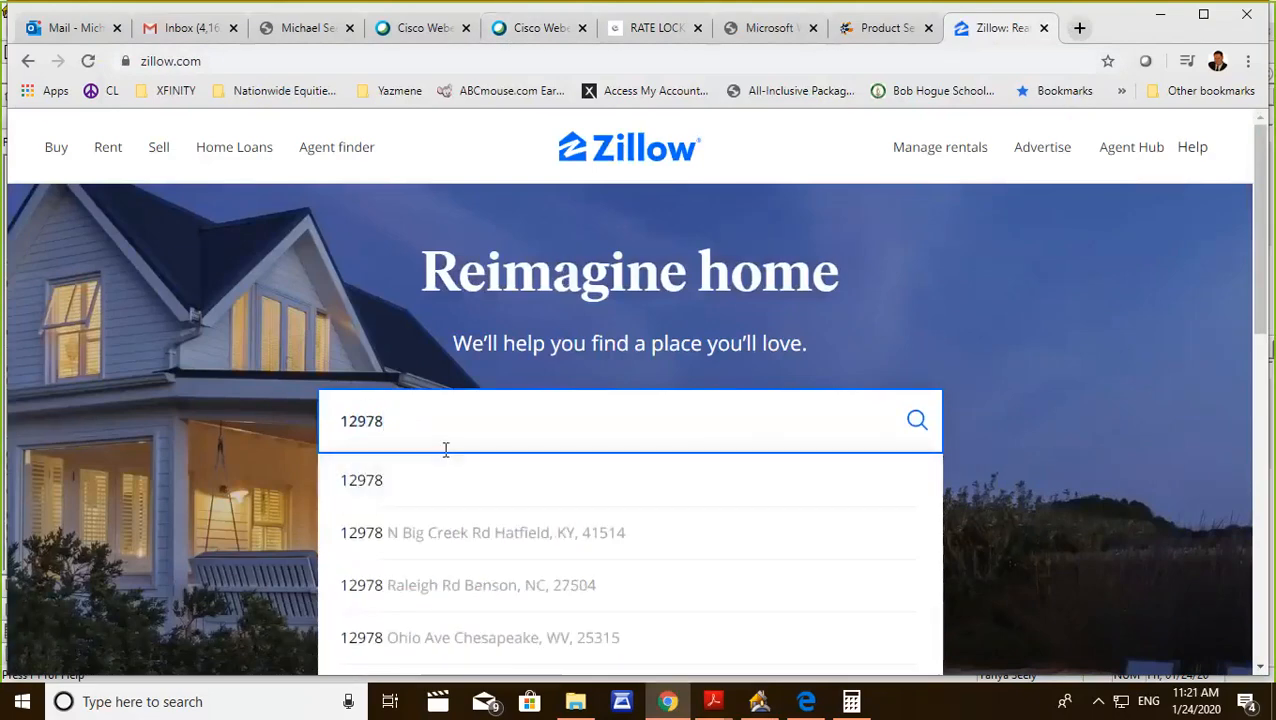
{"action": "key", "text": "BackSpace"}
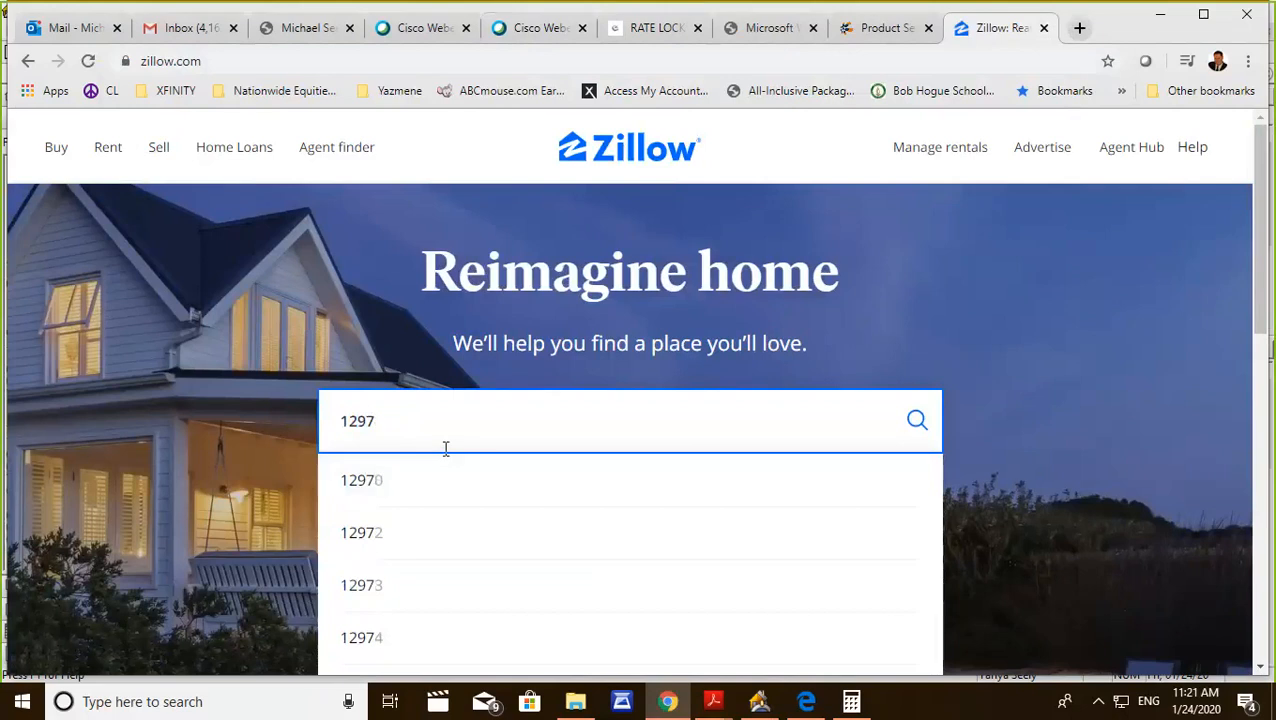
{"action": "type", "text": "8"}
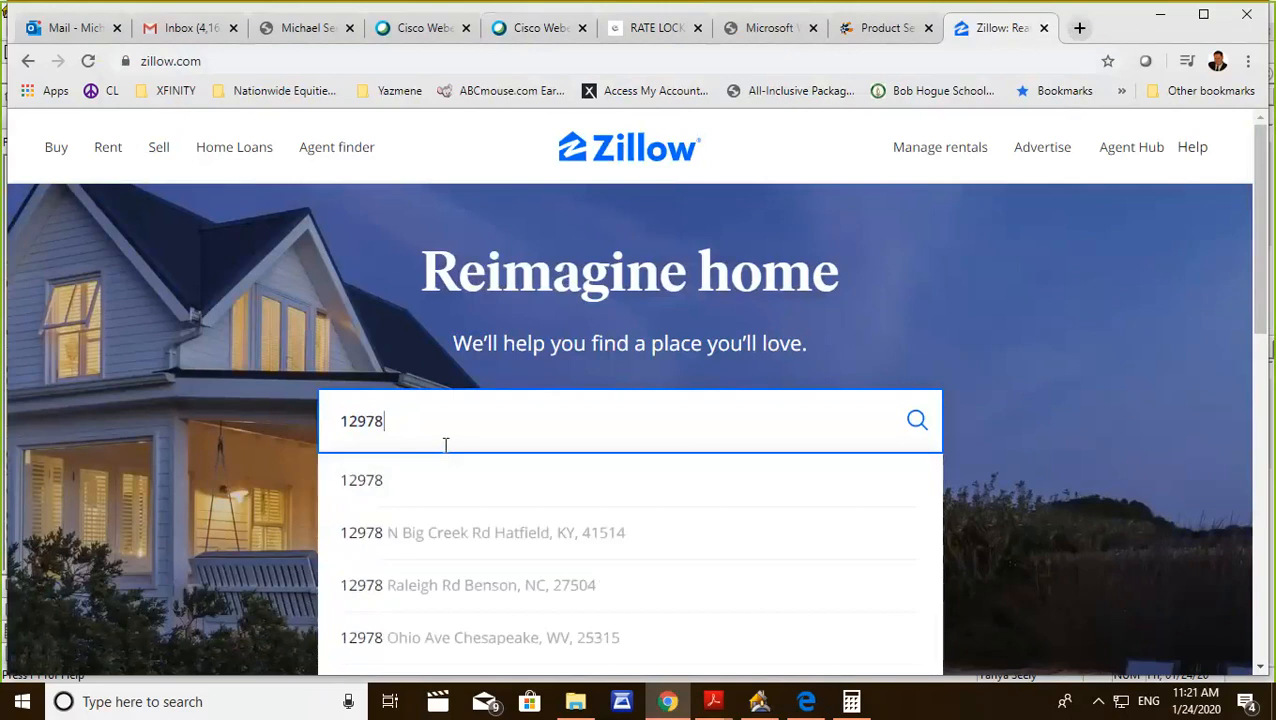
{"action": "type", "text": " qui"}
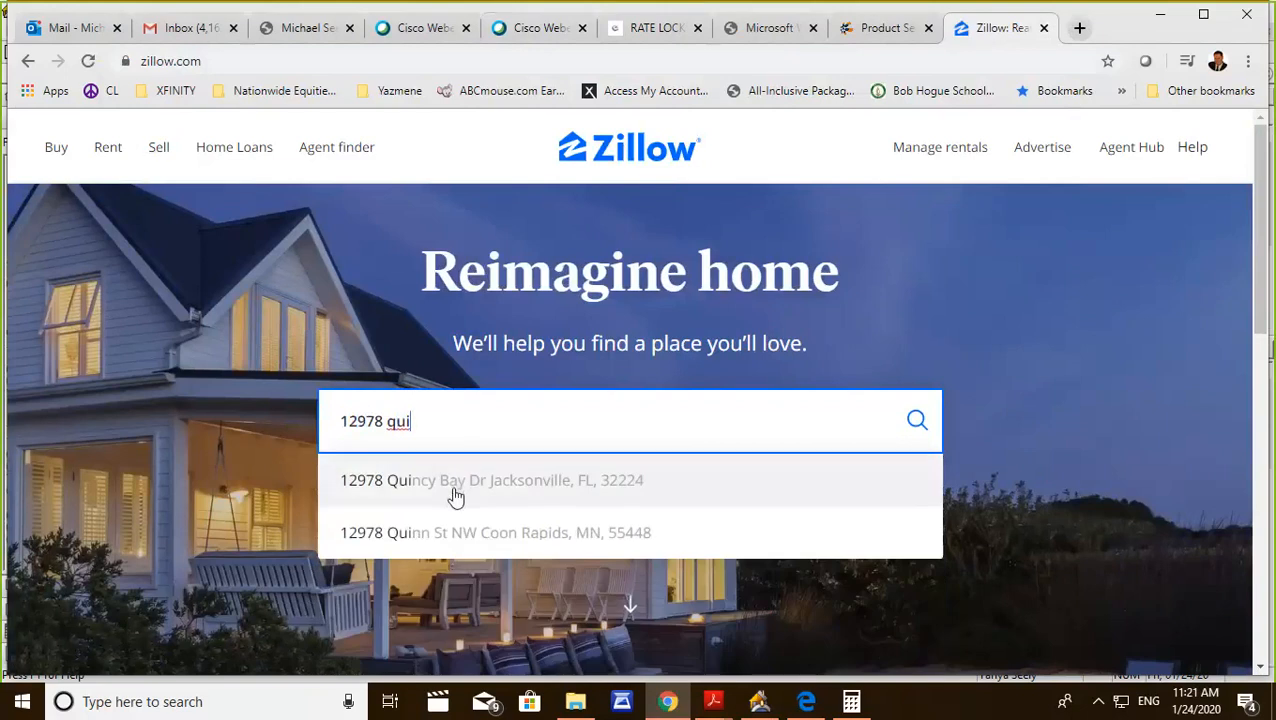
{"action": "left_click", "coordinate": [454, 491]}
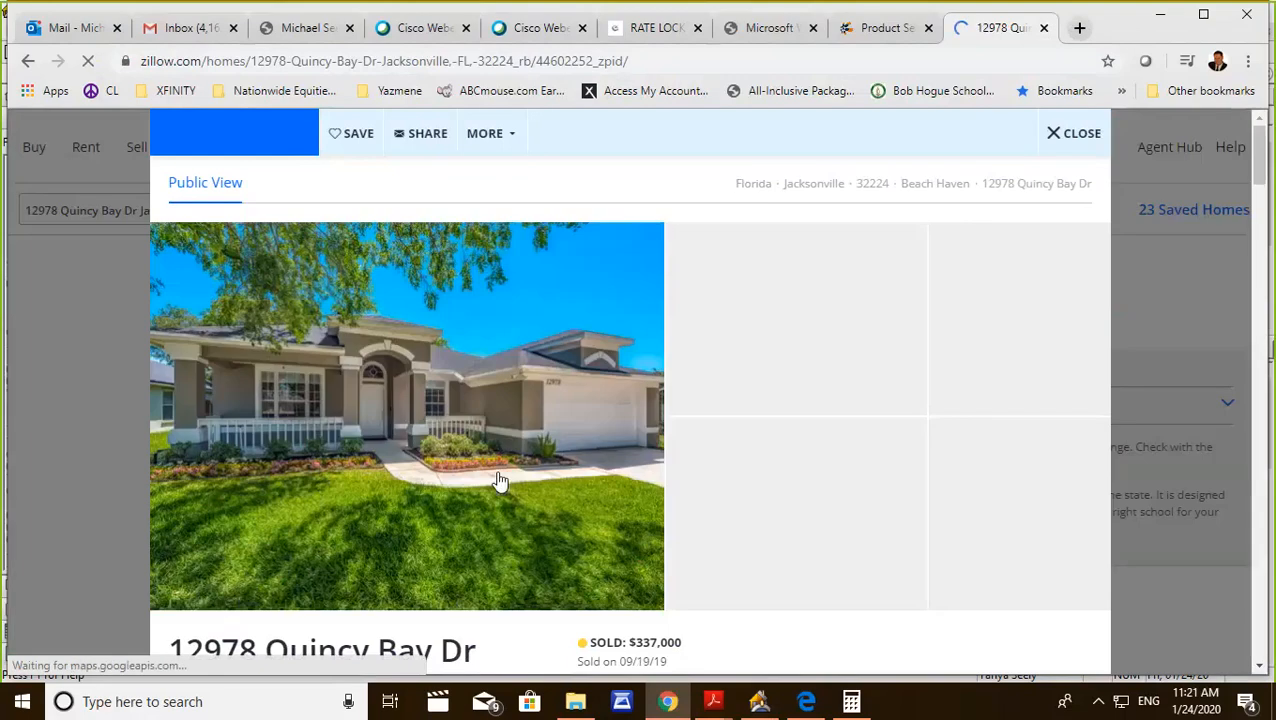
Find the home's Tax History under Price / Tax History and highlight the 2018 property taxes amount.
{"action": "scroll", "coordinate": [600, 428], "scroll_direction": "down", "scroll_amount": 1}
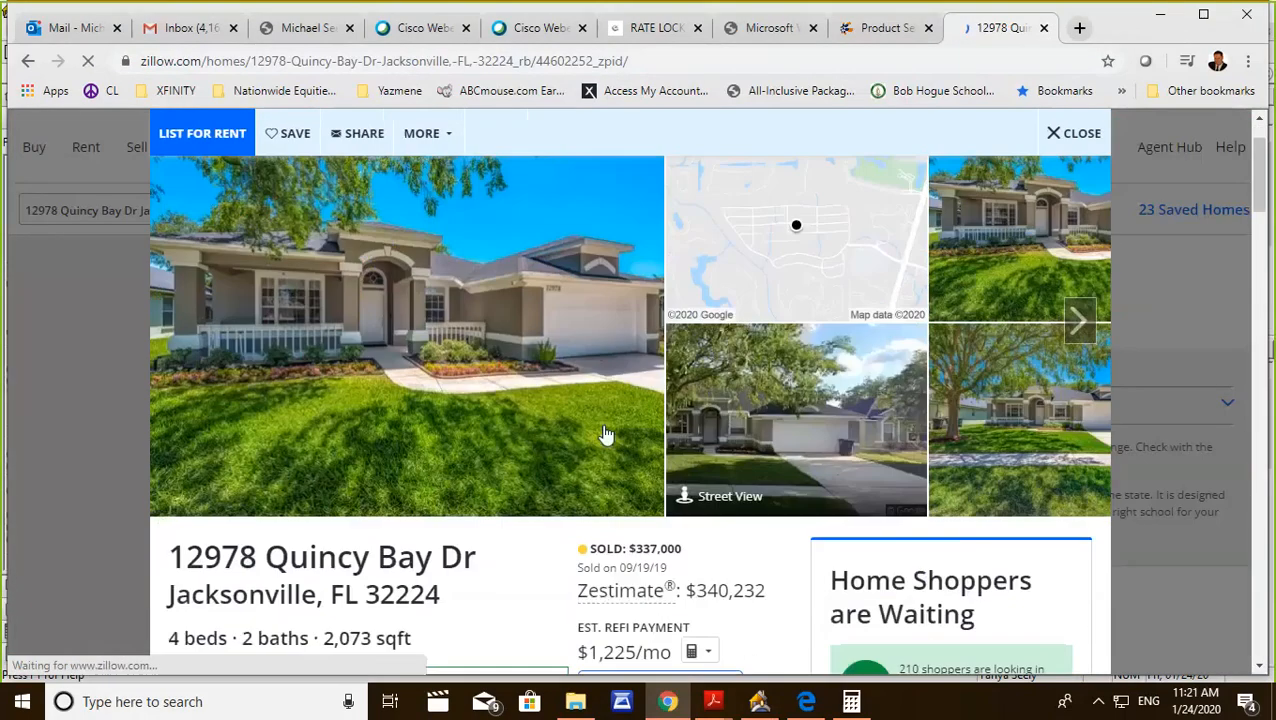
{"action": "scroll", "coordinate": [605, 433], "scroll_direction": "down", "scroll_amount": 1}
{"action": "scroll", "coordinate": [501, 438], "scroll_direction": "down", "scroll_amount": 5}
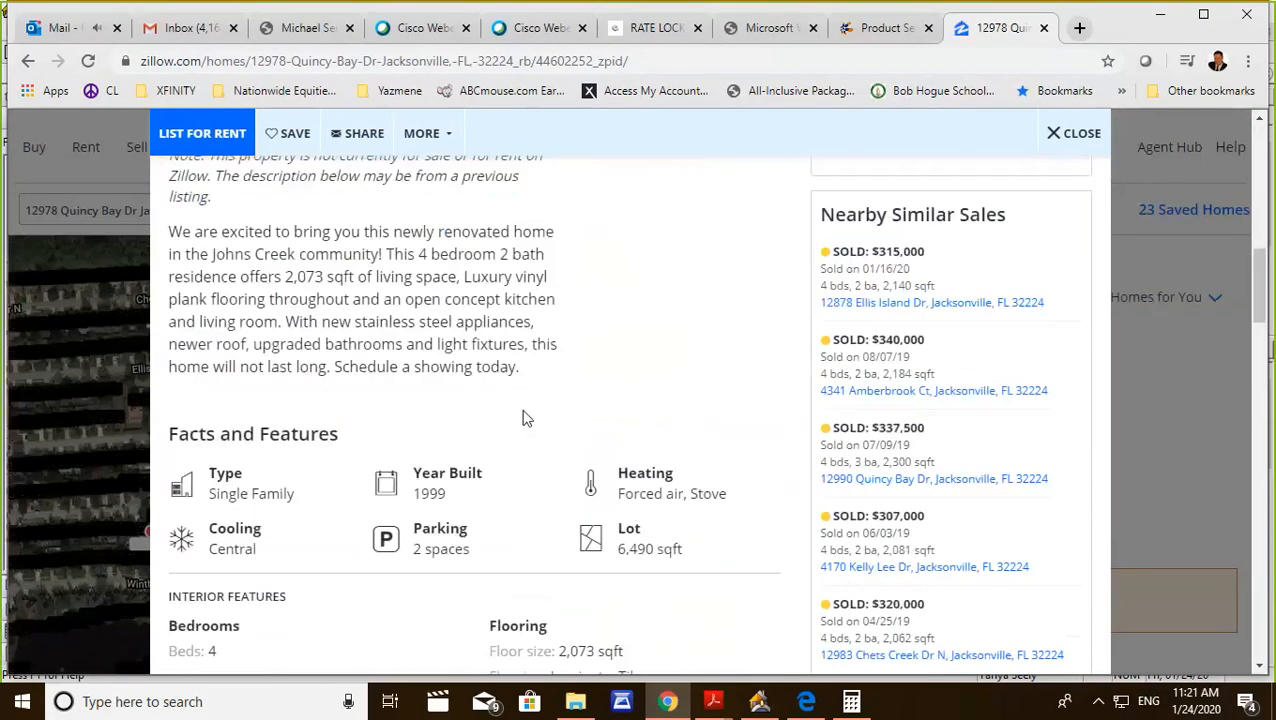
{"action": "scroll", "coordinate": [541, 415], "scroll_direction": "down", "scroll_amount": 15}
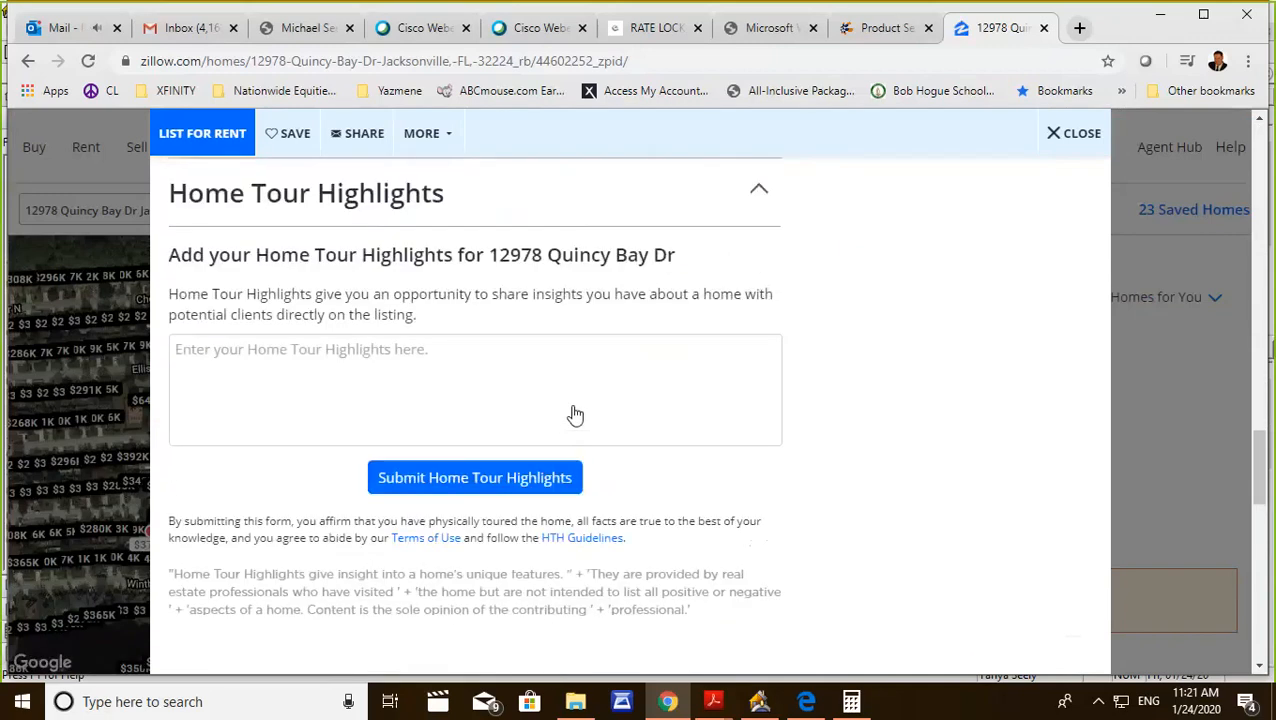
{"action": "scroll", "coordinate": [575, 413], "scroll_direction": "down", "scroll_amount": 5}
{"action": "scroll", "coordinate": [575, 413], "scroll_direction": "up", "scroll_amount": 10}
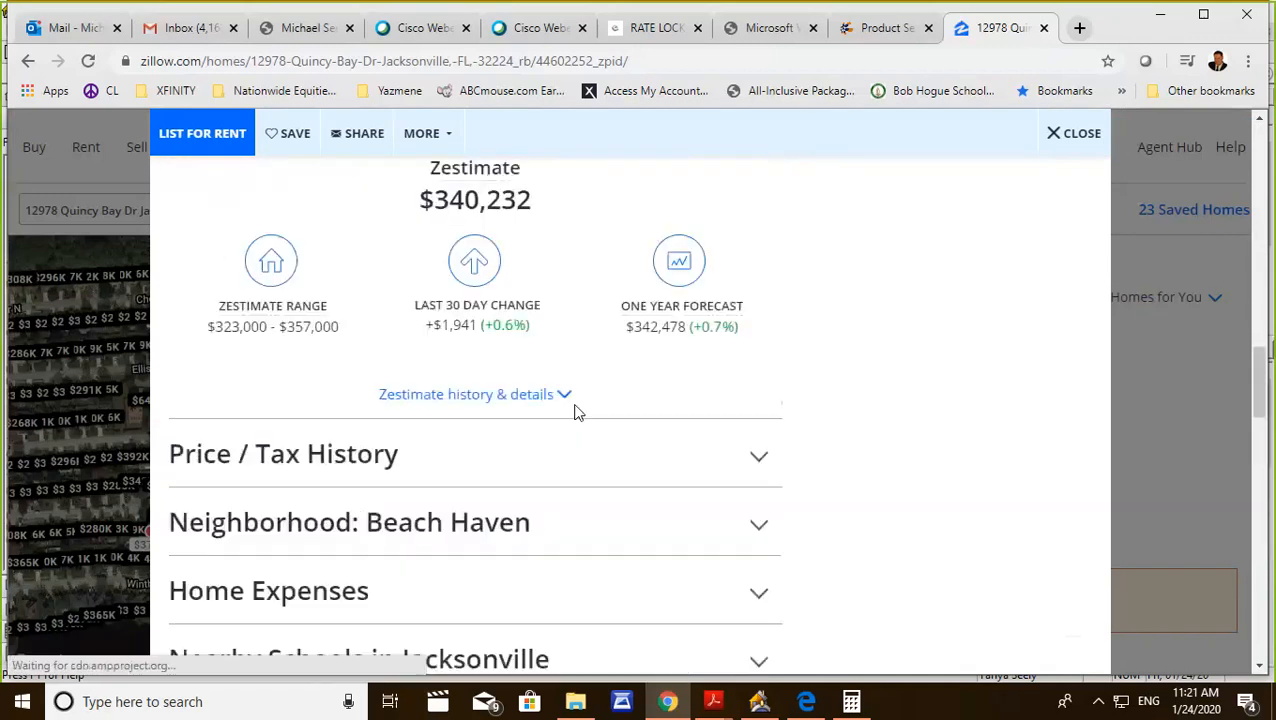
{"action": "scroll", "coordinate": [575, 412], "scroll_direction": "down", "scroll_amount": 1}
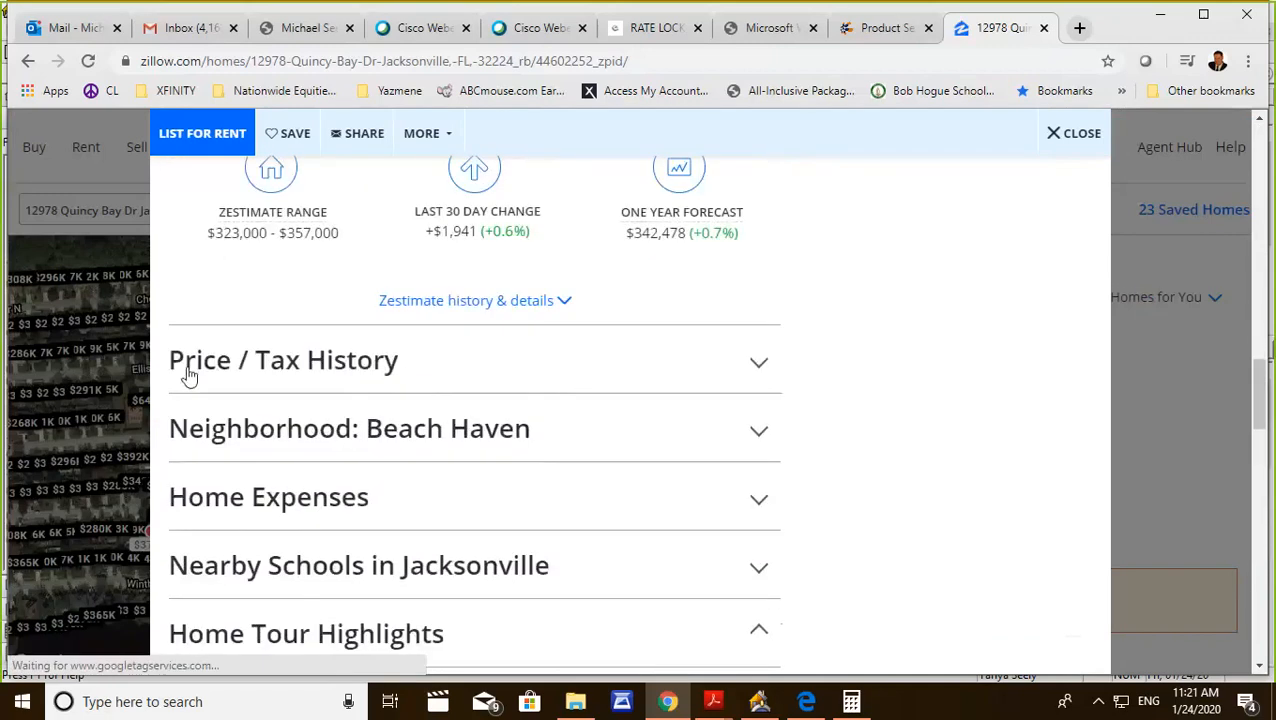
{"action": "left_click", "coordinate": [760, 363]}
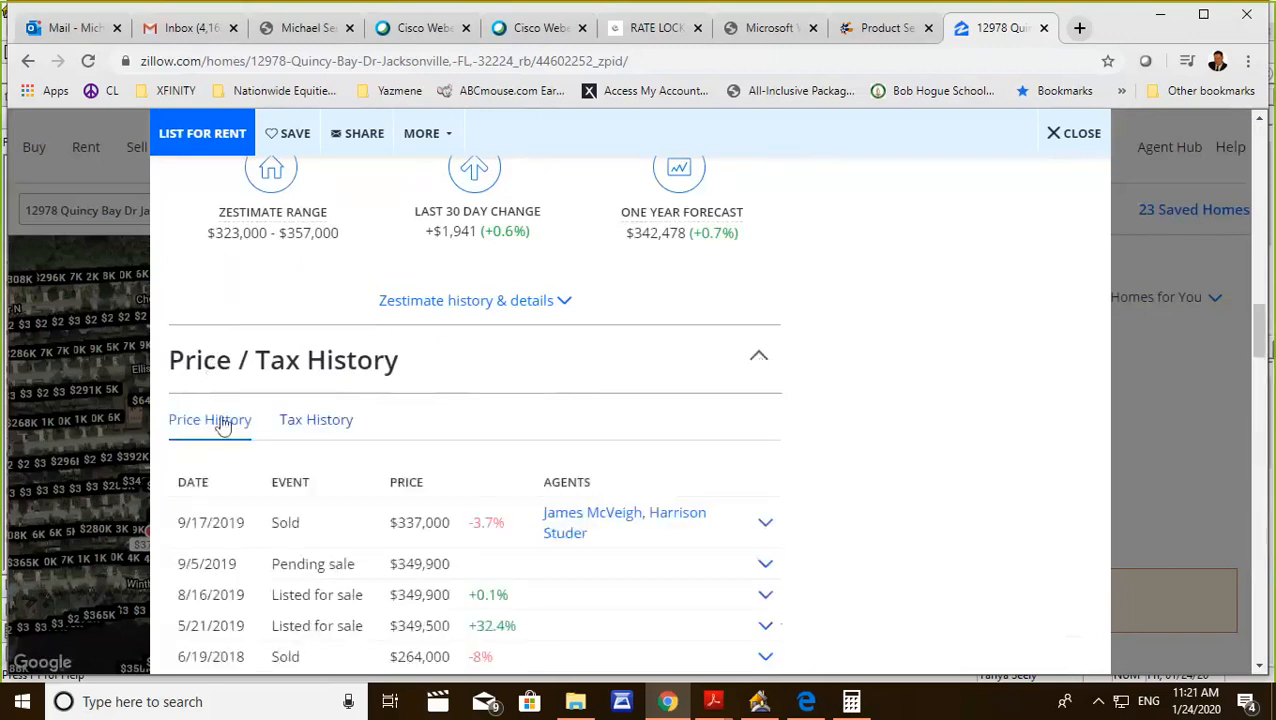
{"action": "left_click", "coordinate": [314, 428]}
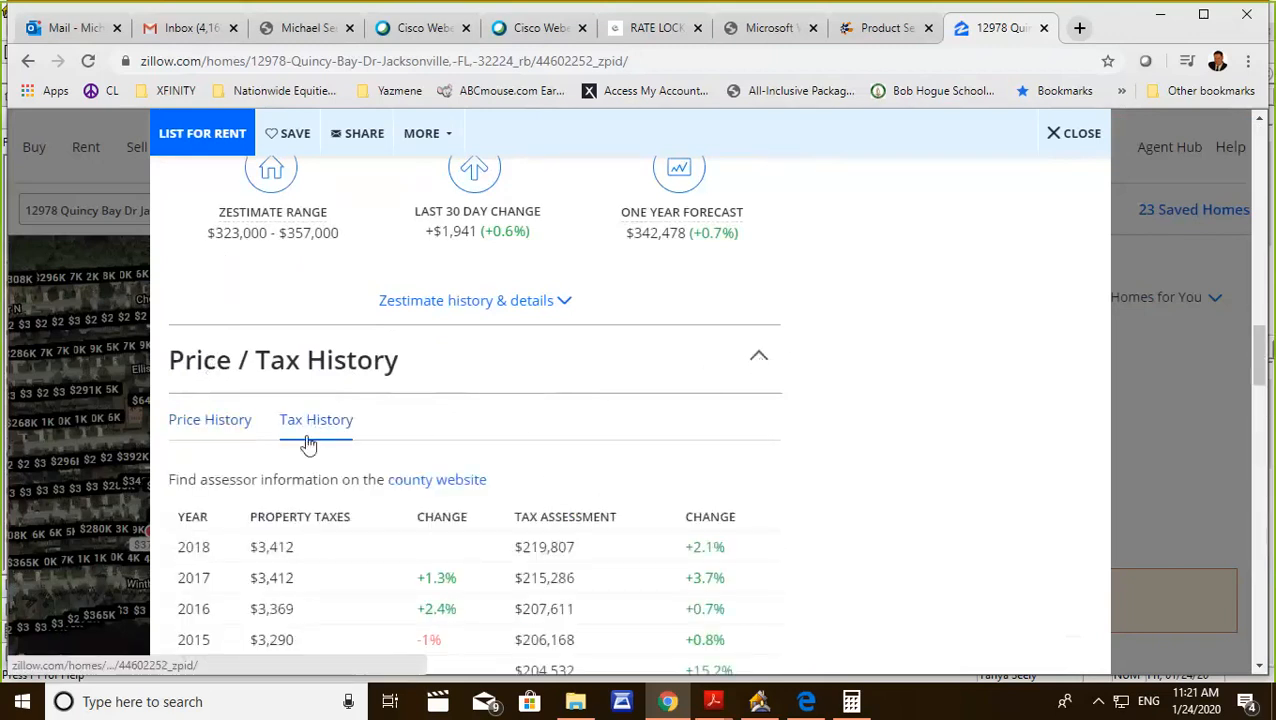
{"action": "left_click_drag", "start_coordinate": [297, 548], "coordinate": [248, 547]}
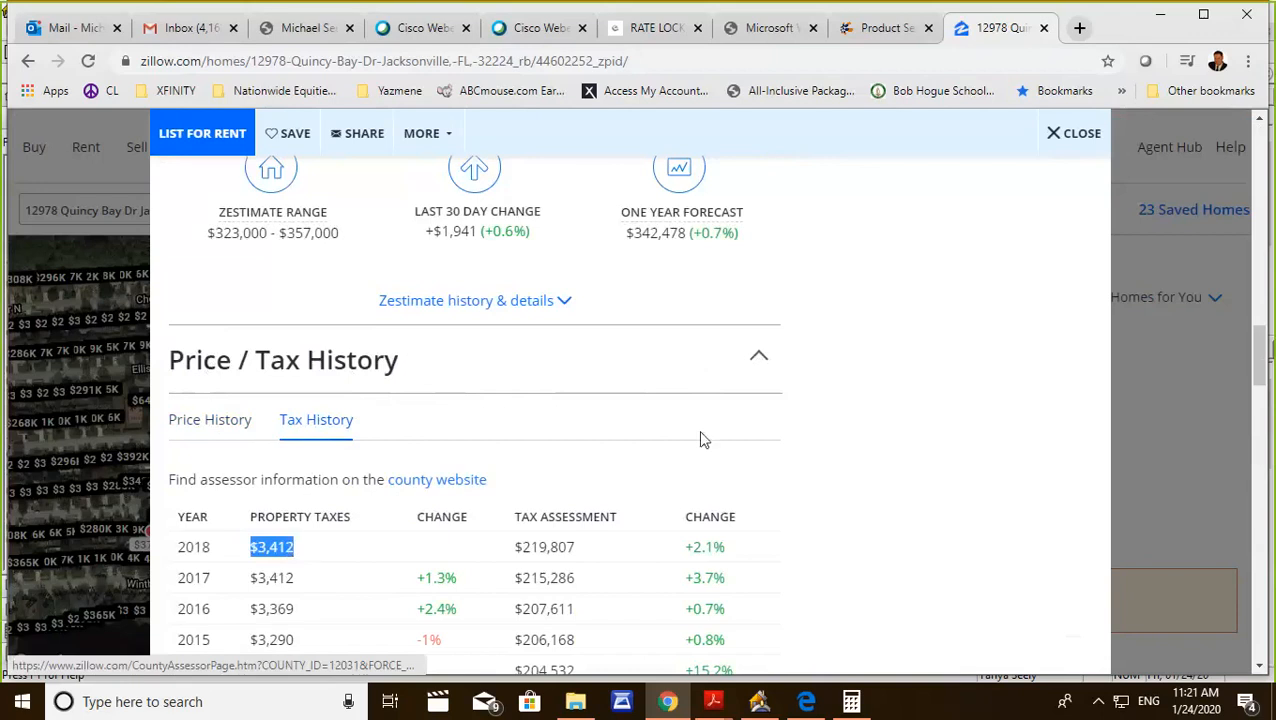
In Calculator, clear the previous result and divide the annual property tax of 3412 by 12.
{"action": "left_click", "coordinate": [851, 701]}
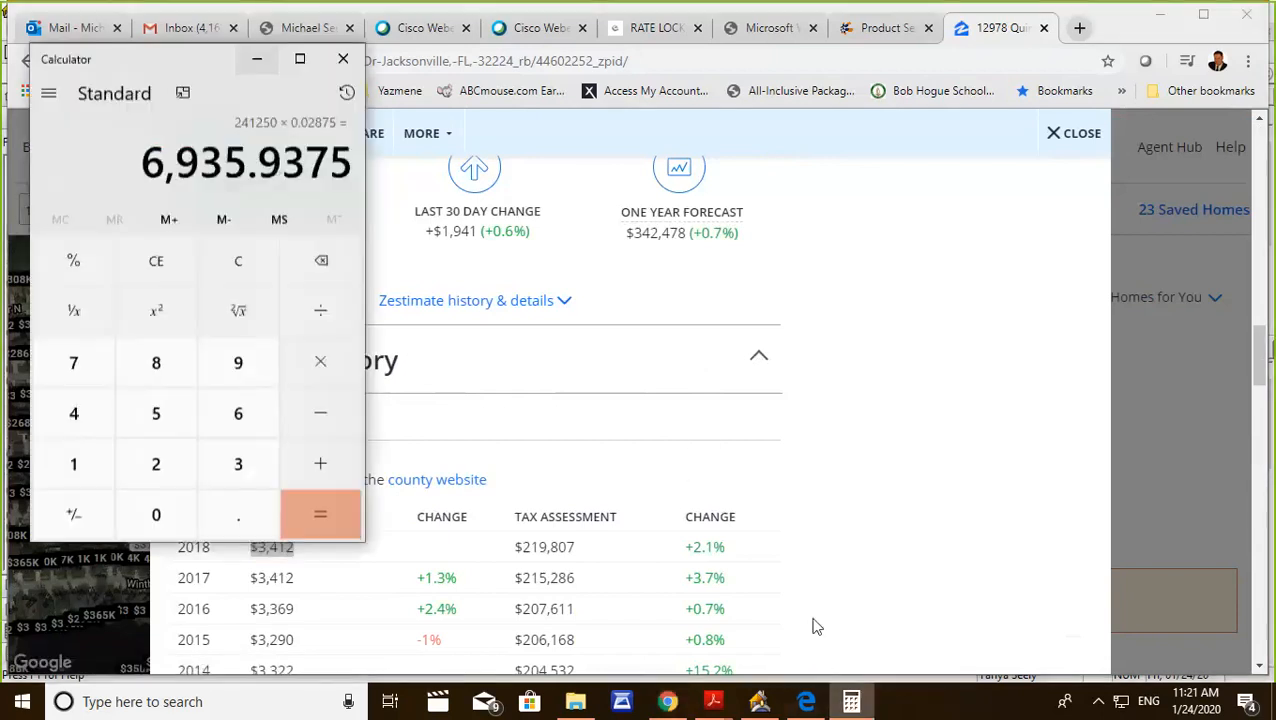
{"action": "left_click", "coordinate": [258, 264]}
{"action": "left_click", "coordinate": [233, 462]}
{"action": "left_click", "coordinate": [99, 421]}
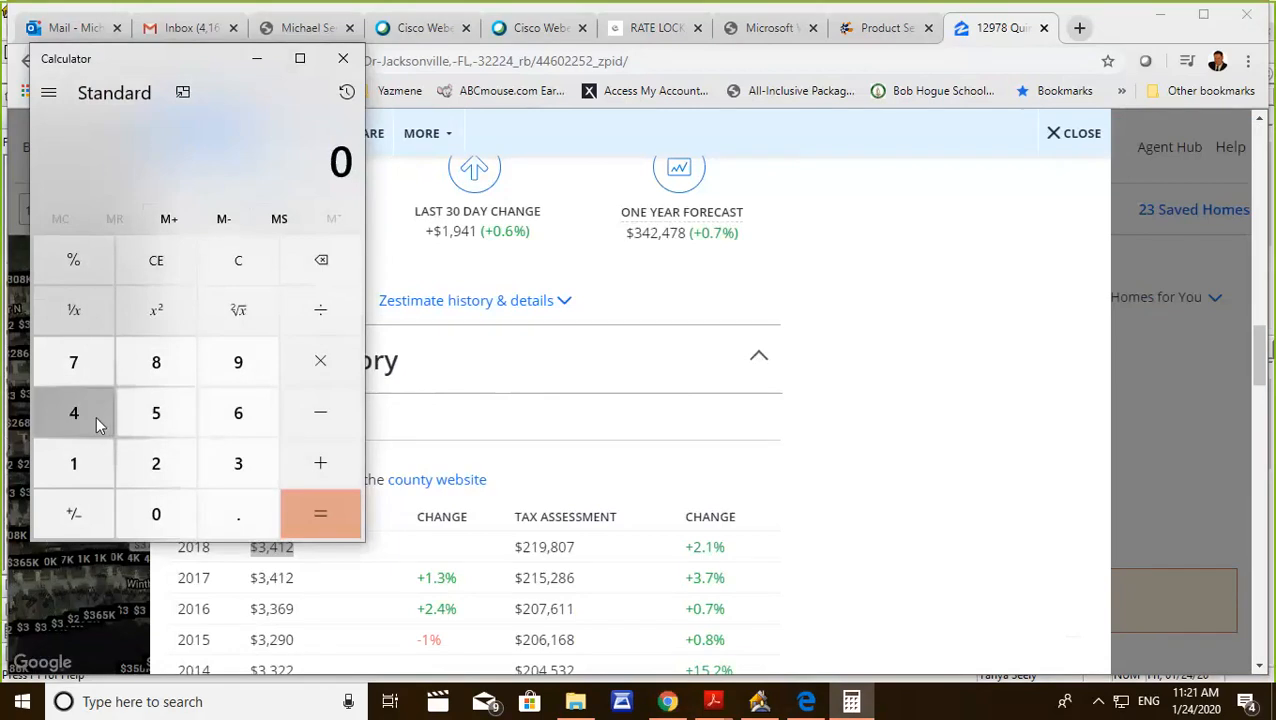
{"action": "left_click", "coordinate": [105, 464]}
{"action": "left_click", "coordinate": [156, 463]}
{"action": "left_click", "coordinate": [322, 306]}
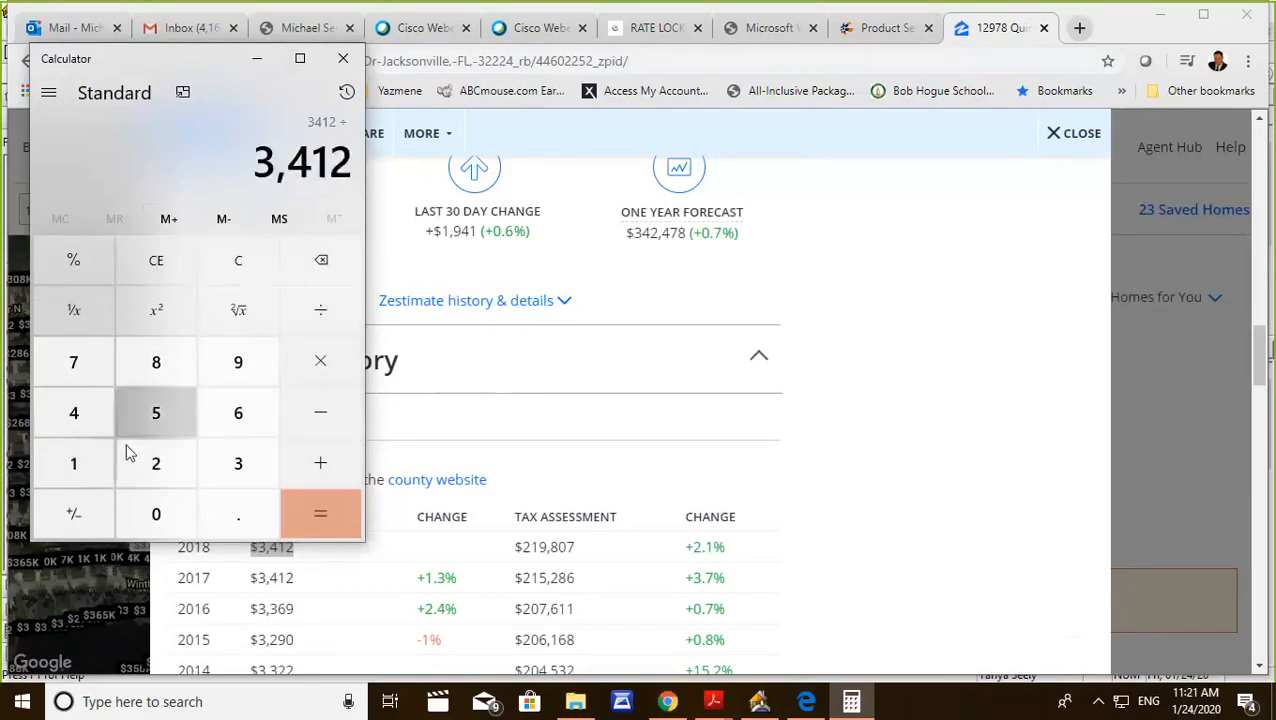
{"action": "left_click", "coordinate": [110, 460]}
{"action": "left_click", "coordinate": [188, 468]}
{"action": "left_click", "coordinate": [315, 509]}
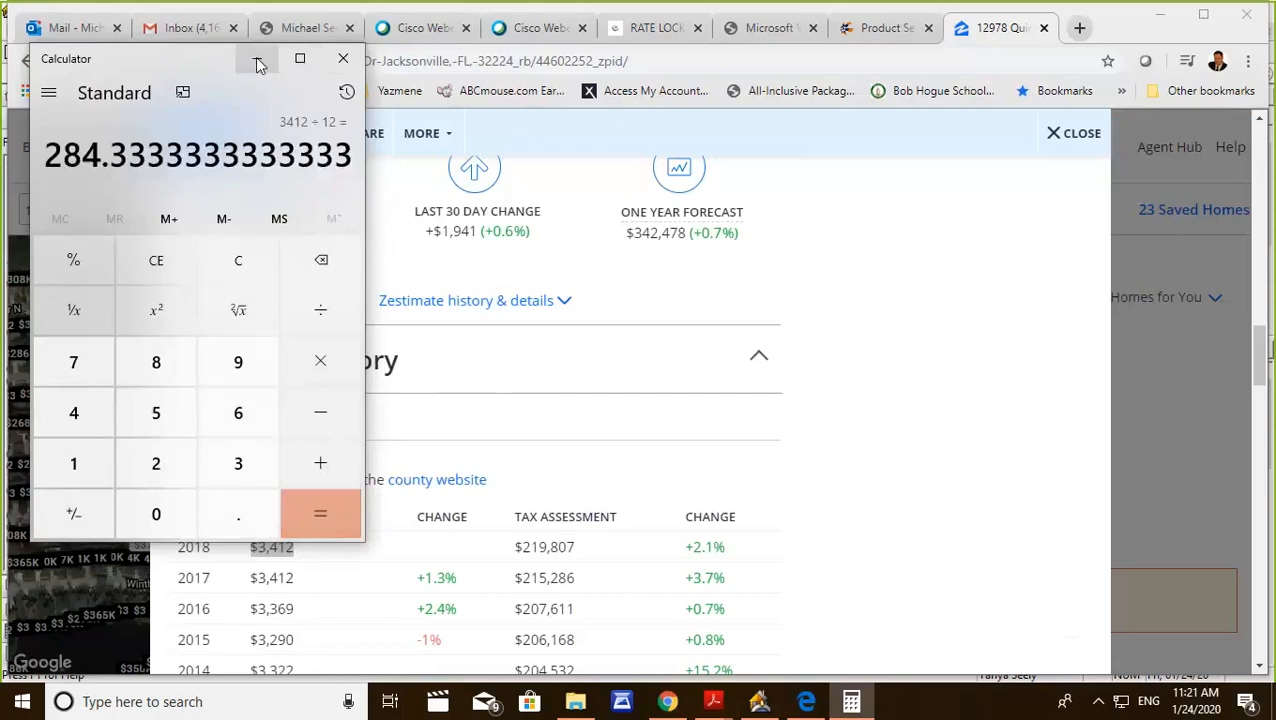
Switch to Point and set County Property Tax Reserves in the Fees Worksheet to 5 months at $284.00.
{"action": "left_click", "coordinate": [762, 702]}
{"action": "left_click", "coordinate": [608, 334]}
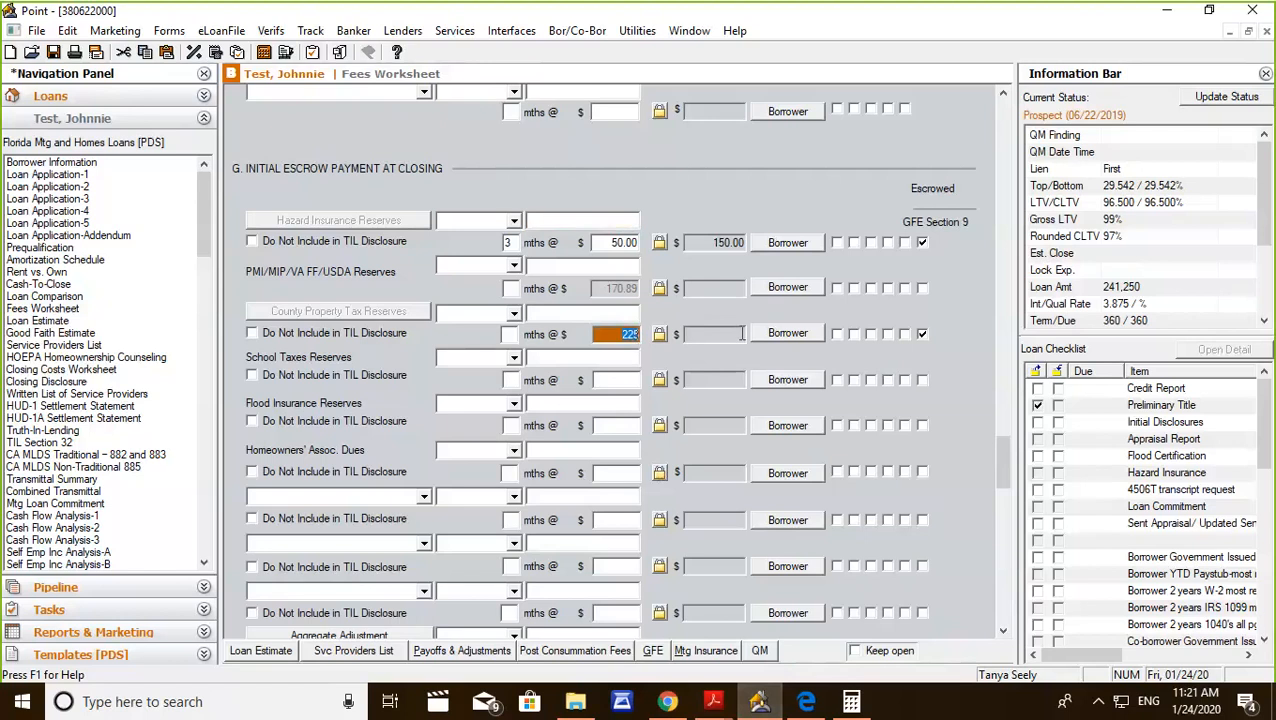
{"action": "type", "text": "284.00"}
{"action": "left_click", "coordinate": [508, 334]}
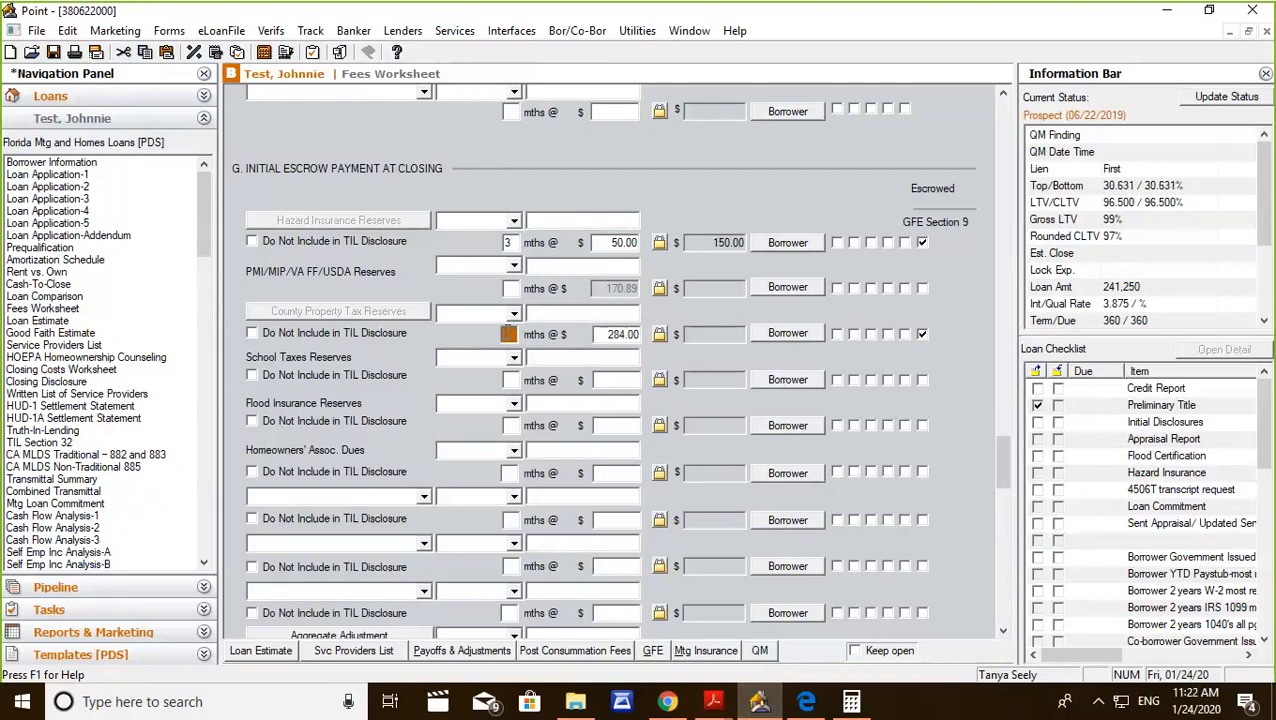
{"action": "type", "text": "5"}
{"action": "left_click", "coordinate": [548, 355]}
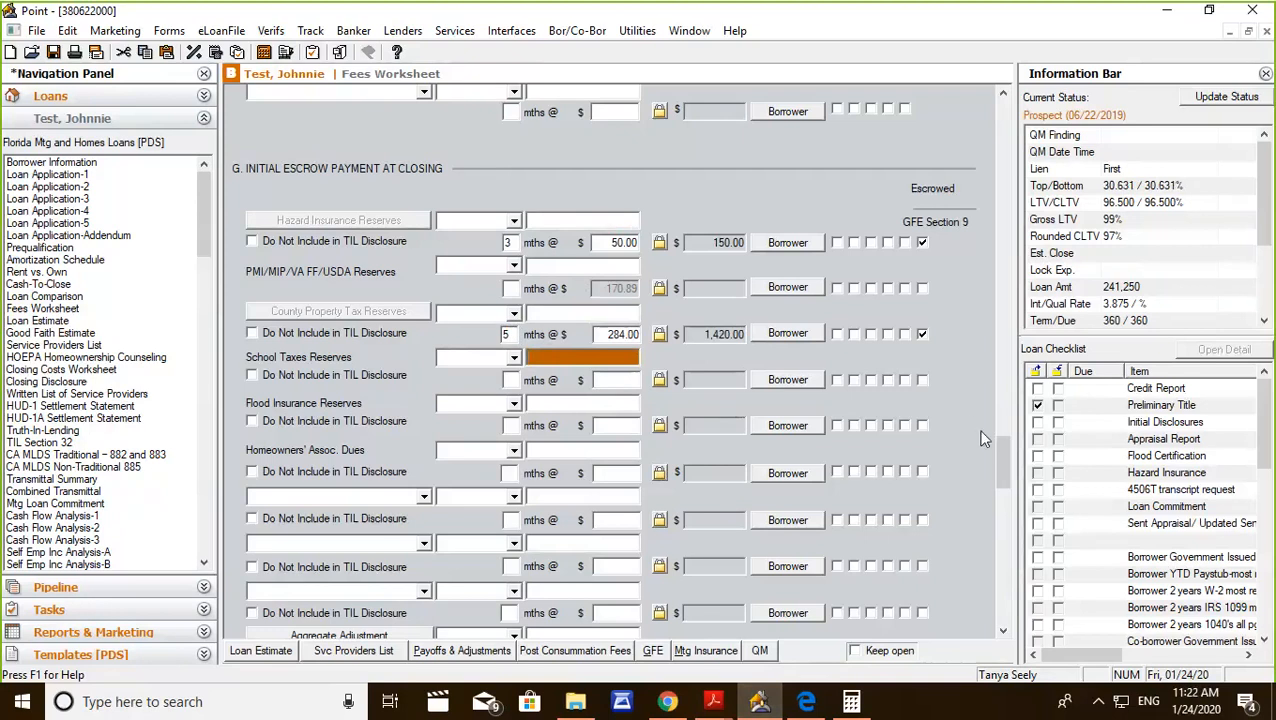
Override CC paid by seller in Total Estimated Funds Needed to Close and set it to 5,000.00.
{"action": "mouse_move", "coordinate": [1003, 465]}
{"action": "left_mouse_down"}
{"action": "mouse_move", "coordinate": [1005, 478]}
{"action": "mouse_move", "coordinate": [1001, 460]}
{"action": "left_mouse_up"}
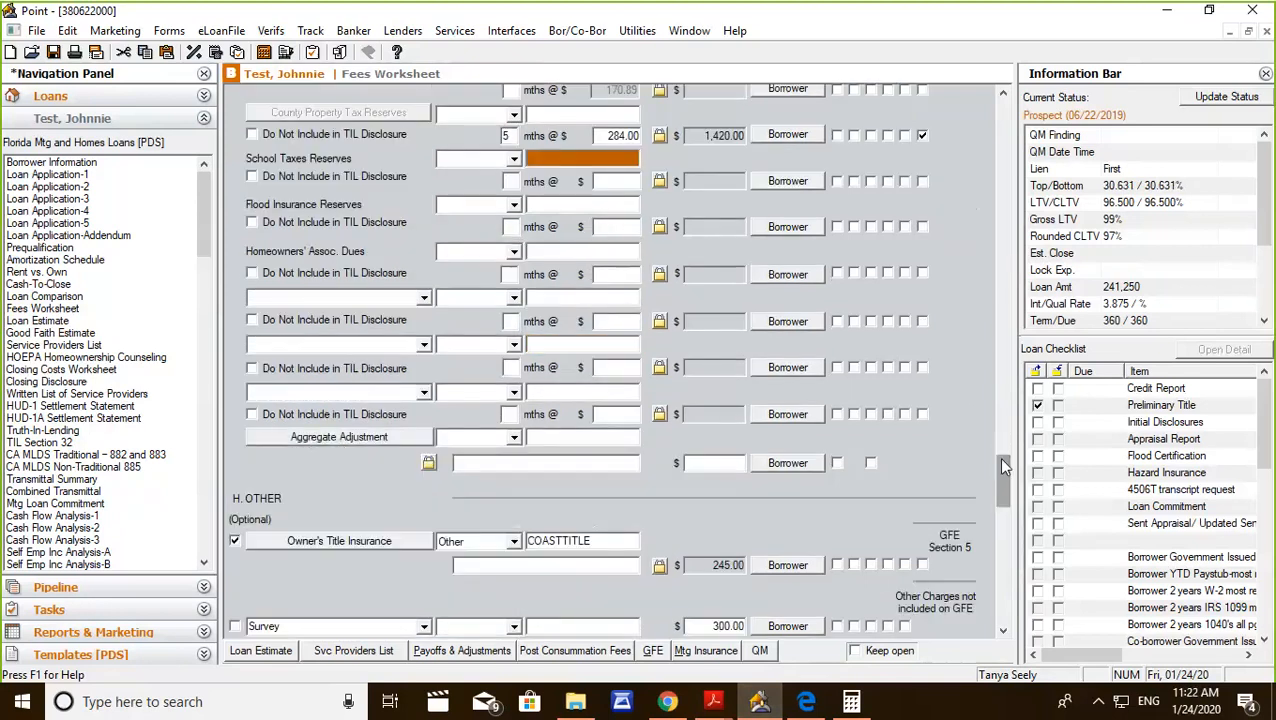
{"action": "scroll", "coordinate": [998, 457], "scroll_direction": "down", "scroll_amount": 3}
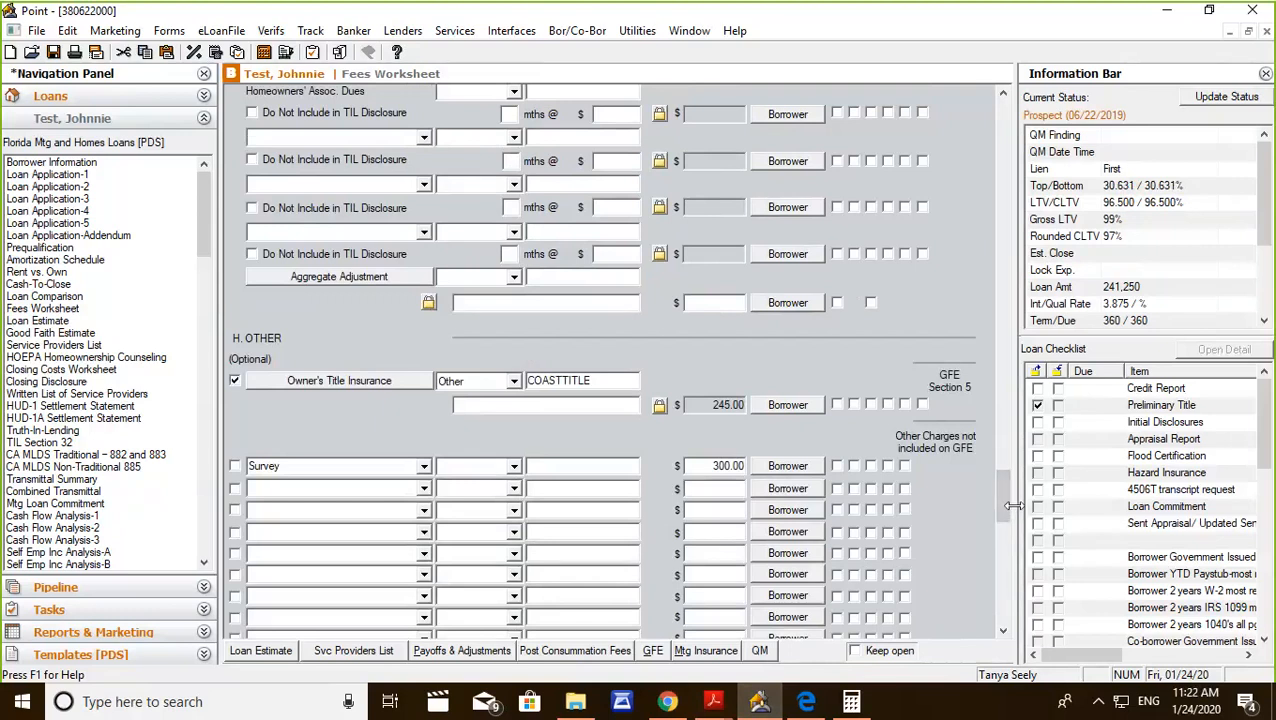
{"action": "left_click_drag", "start_coordinate": [1004, 491], "coordinate": [1004, 523]}
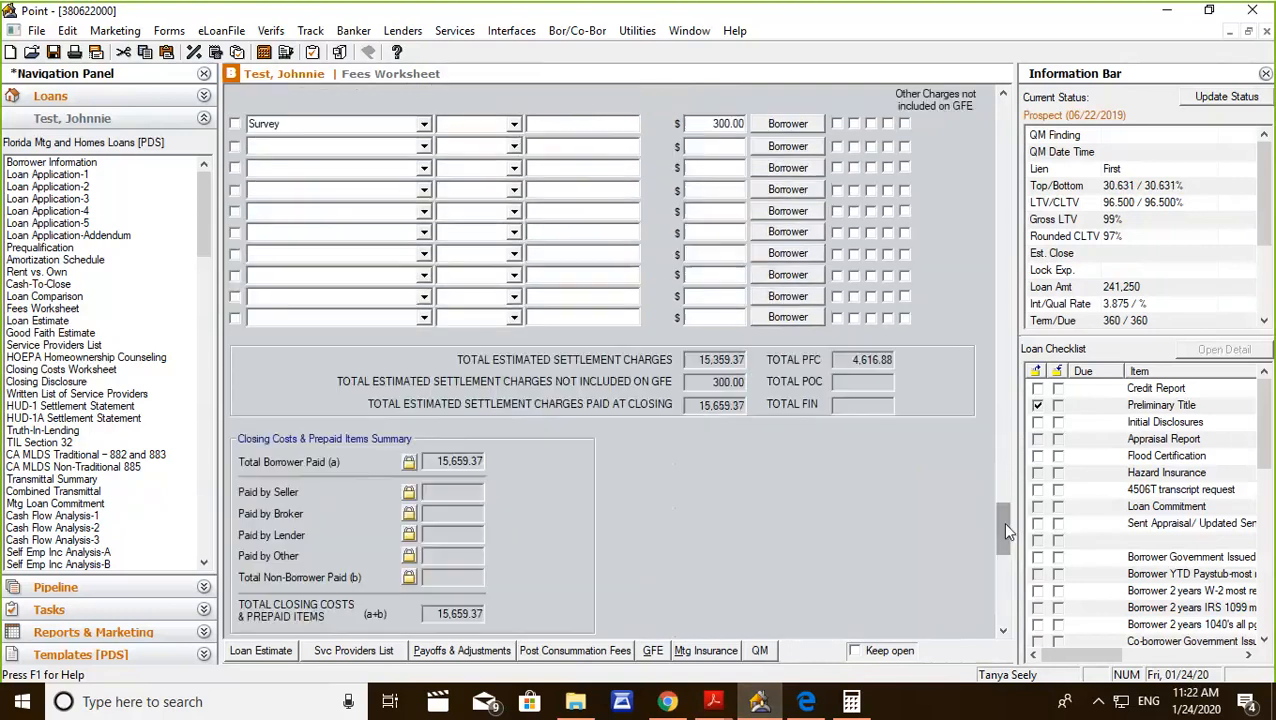
{"action": "scroll", "coordinate": [583, 476], "scroll_direction": "up", "scroll_amount": 5}
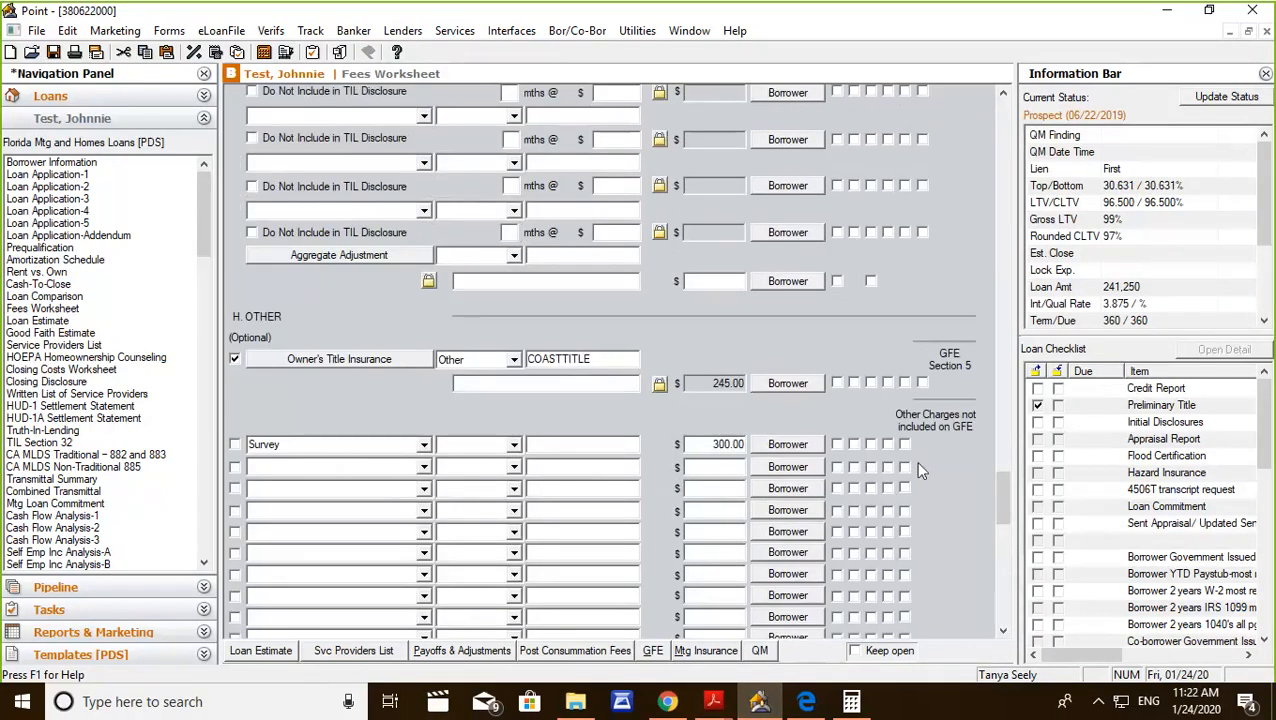
{"action": "scroll", "coordinate": [955, 462], "scroll_direction": "up", "scroll_amount": 10}
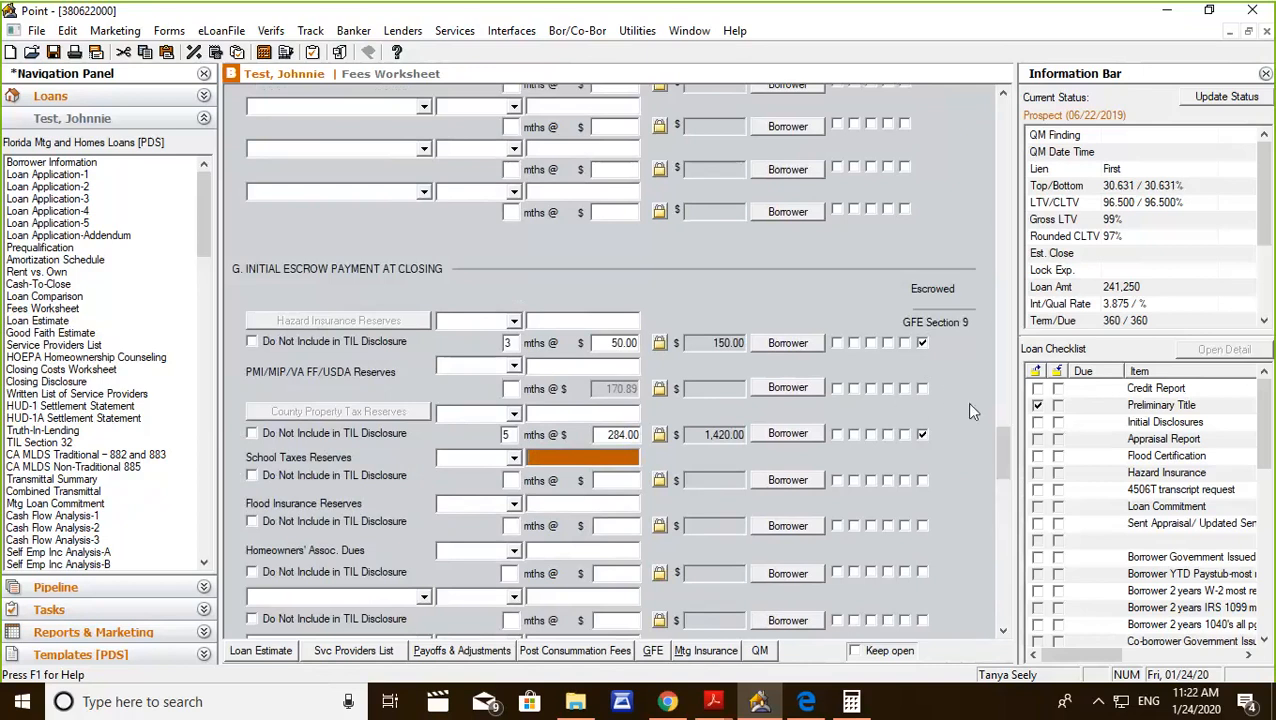
{"action": "scroll", "coordinate": [966, 402], "scroll_direction": "down", "scroll_amount": 15}
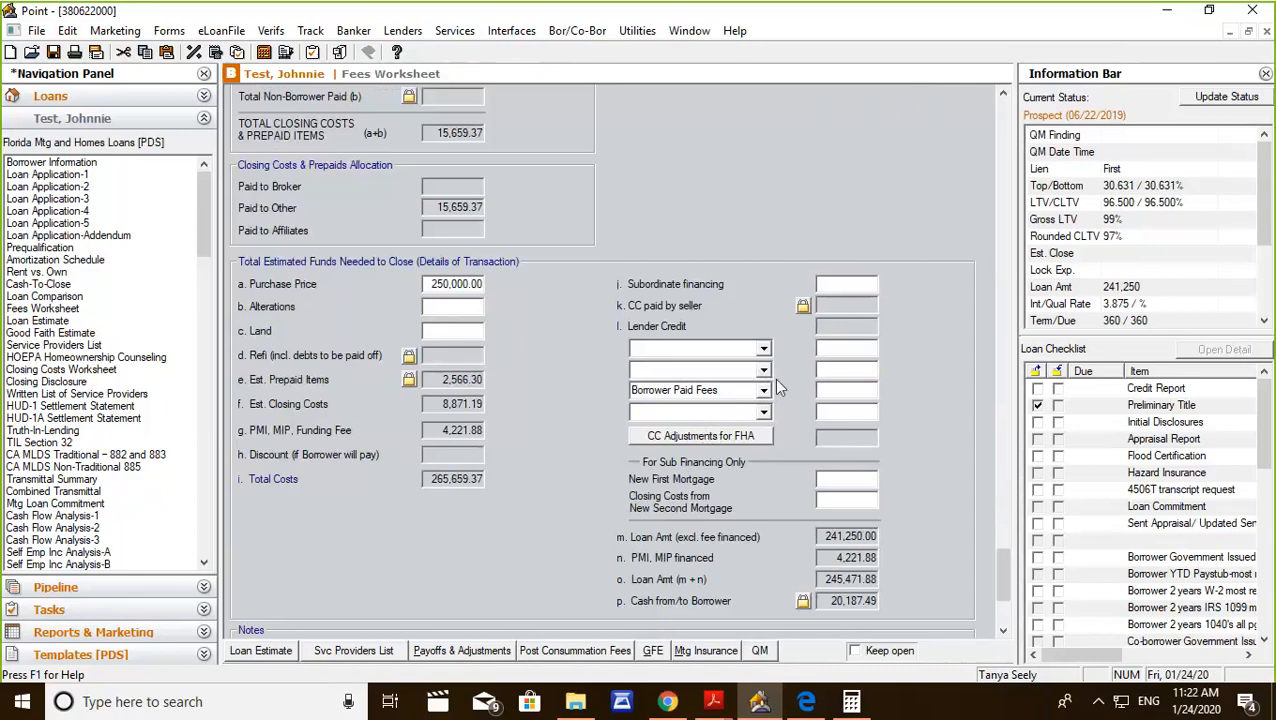
{"action": "left_click", "coordinate": [802, 306]}
{"action": "left_click", "coordinate": [836, 312]}
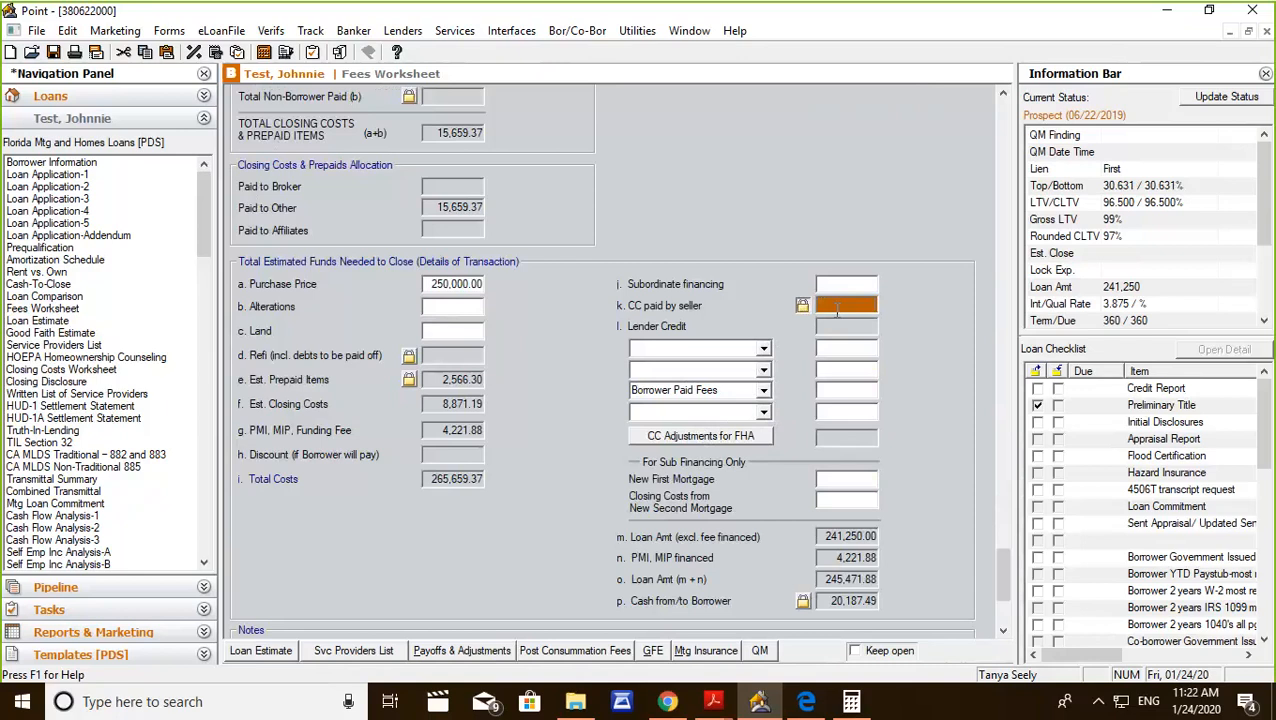
{"action": "type", "text": "5000"}
{"action": "left_click", "coordinate": [841, 349]}
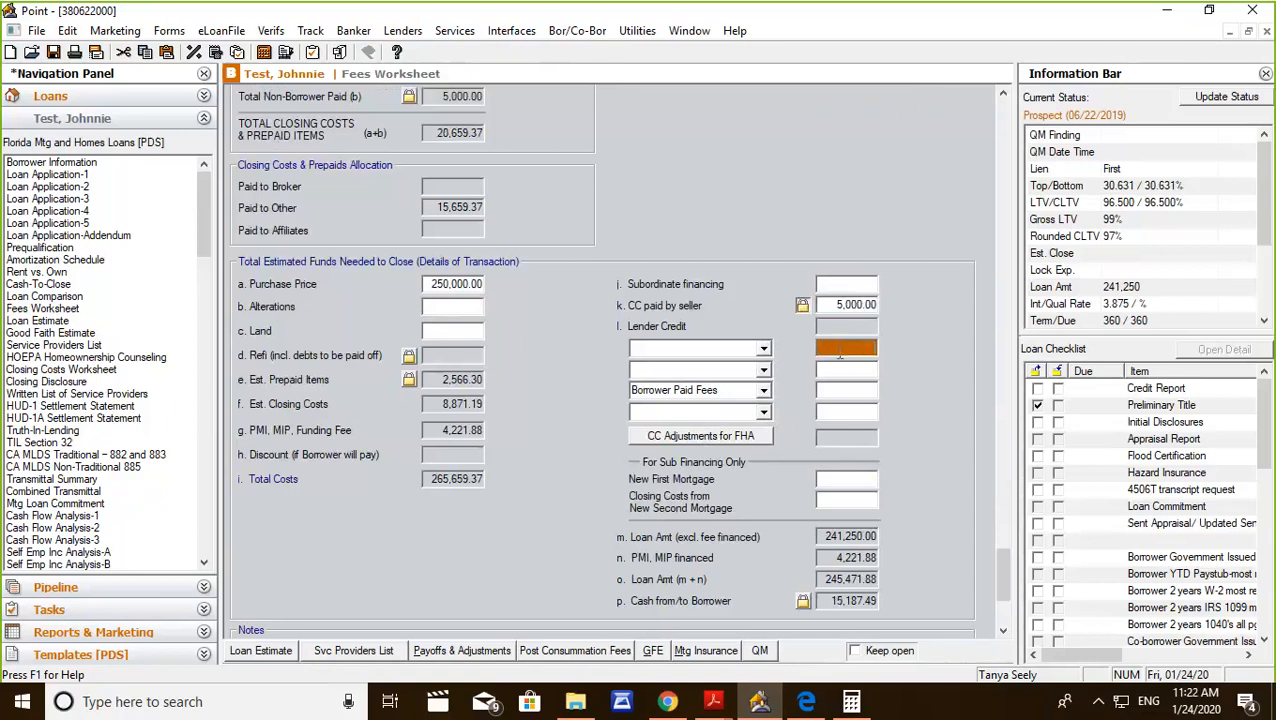
Add a credit of type Cash Deposit on sales contract for 1,000.00 on the first Lender Credit line.
{"action": "left_click", "coordinate": [732, 388]}
{"action": "left_click", "coordinate": [764, 349]}
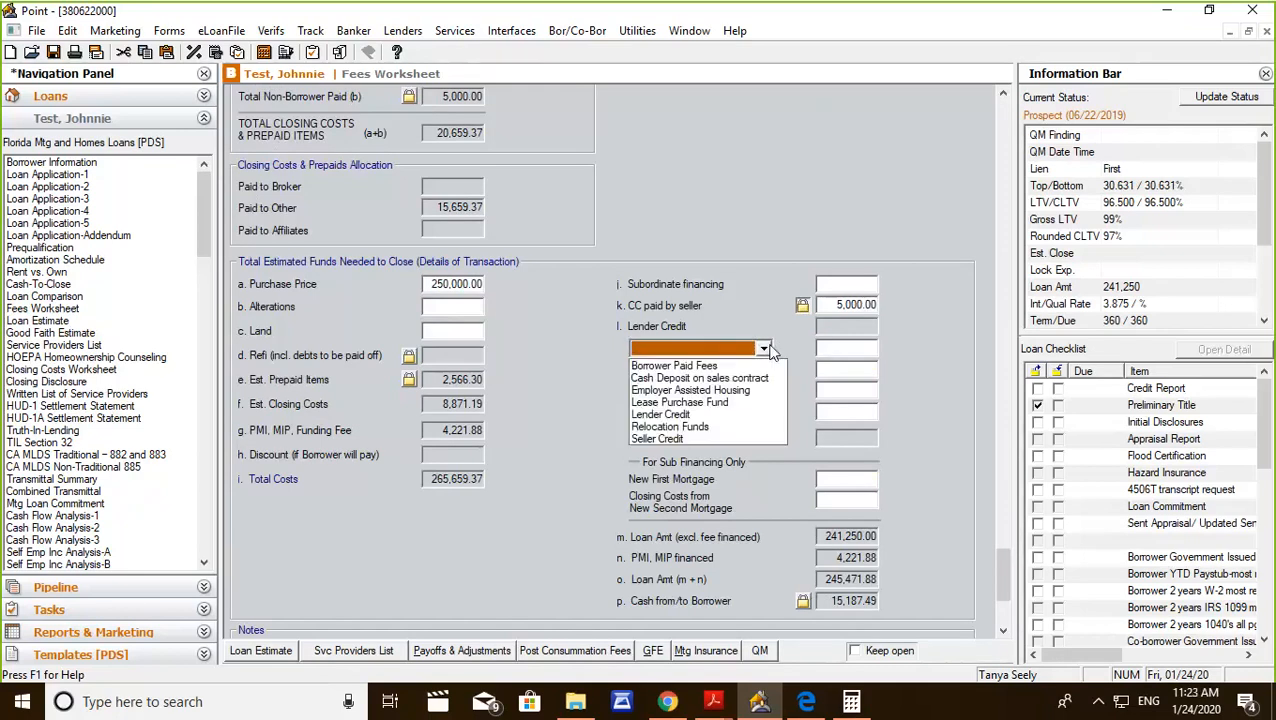
{"action": "left_click", "coordinate": [692, 379]}
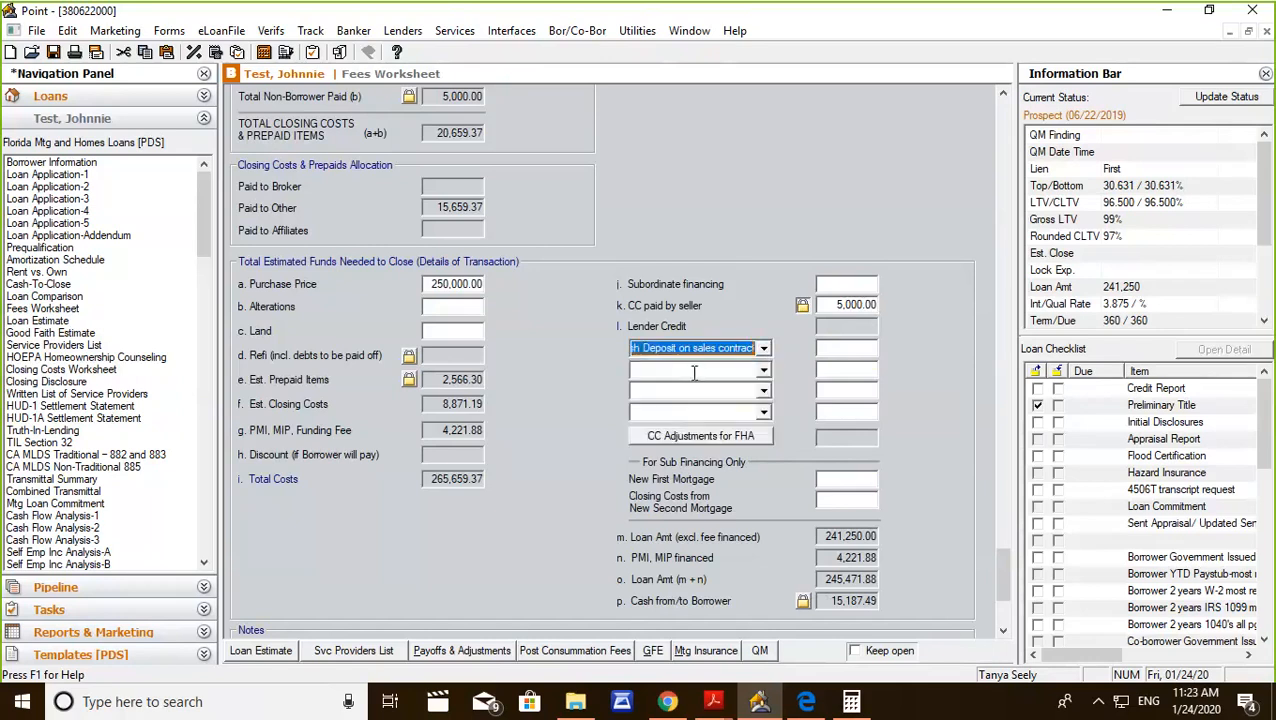
{"action": "left_click", "coordinate": [849, 349]}
{"action": "type", "text": "1000"}
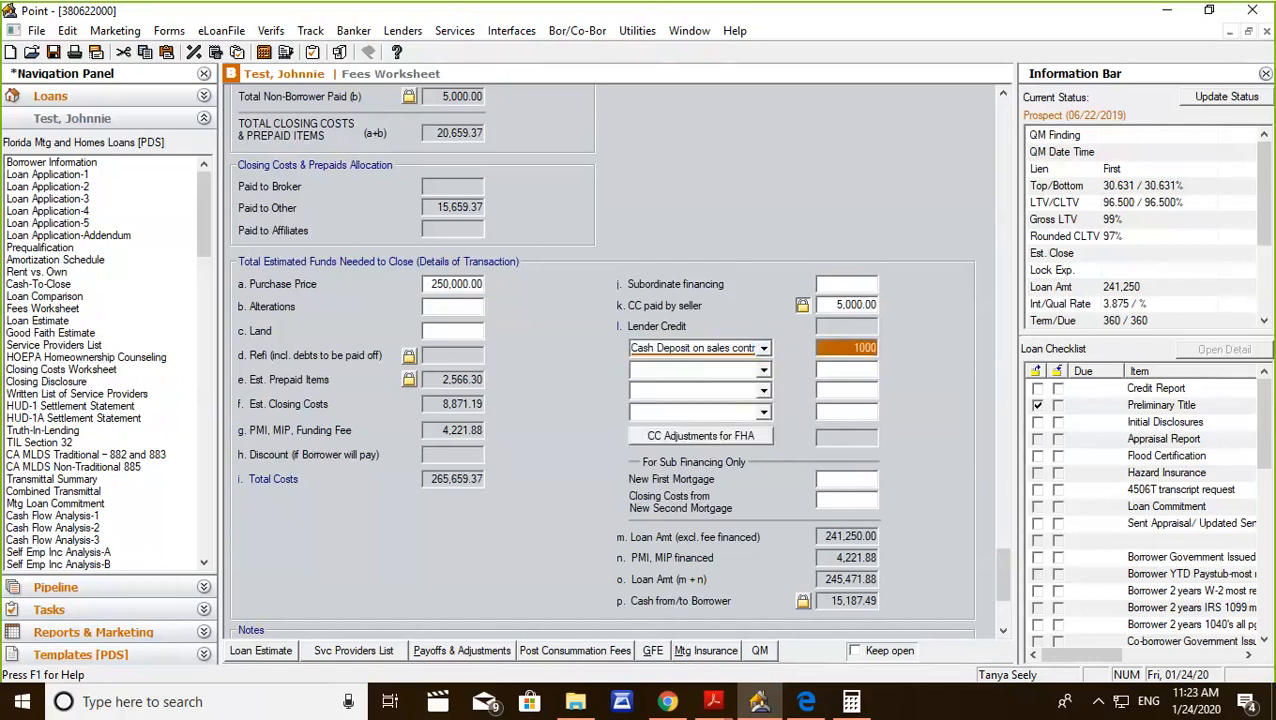
{"action": "left_click", "coordinate": [849, 369]}
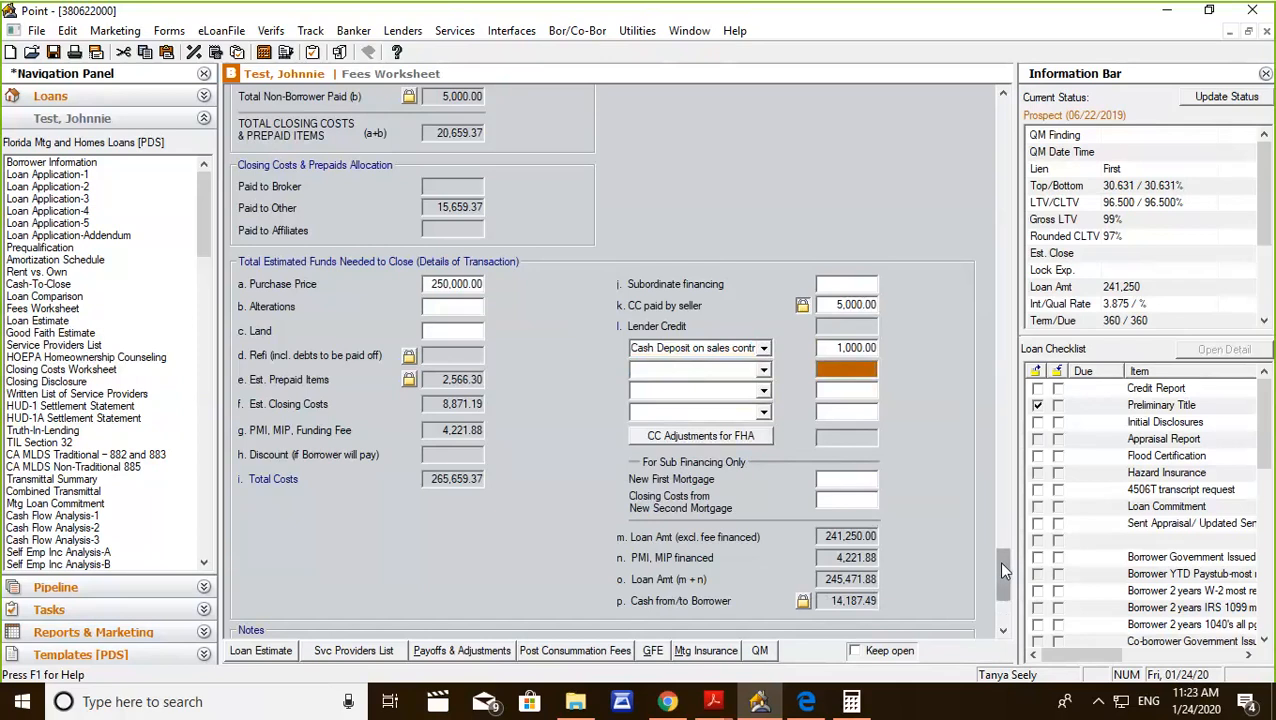
Mark the Appraisal, Credit Report and Flood Certification fees as PFC, and the Appraisal and Tax Service fees as POC.
{"action": "left_click_drag", "start_coordinate": [1003, 567], "coordinate": [1005, 502]}
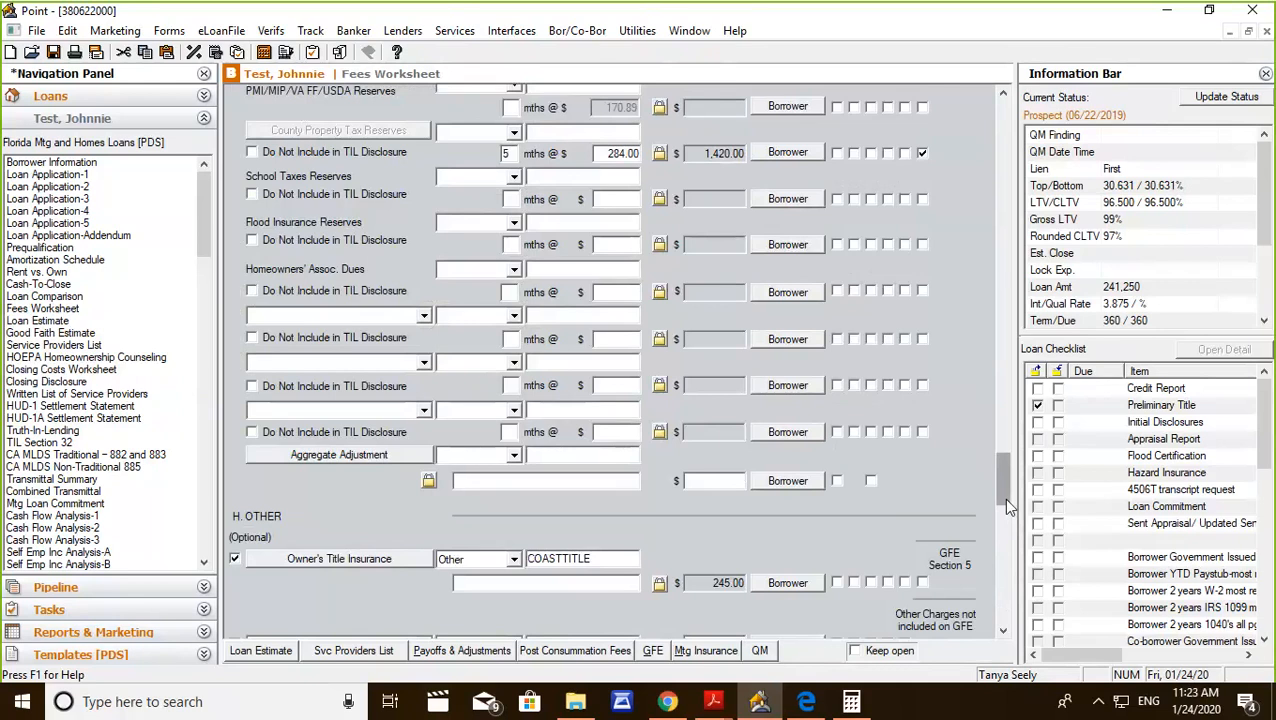
{"action": "left_click_drag", "start_coordinate": [1005, 499], "coordinate": [1005, 209]}
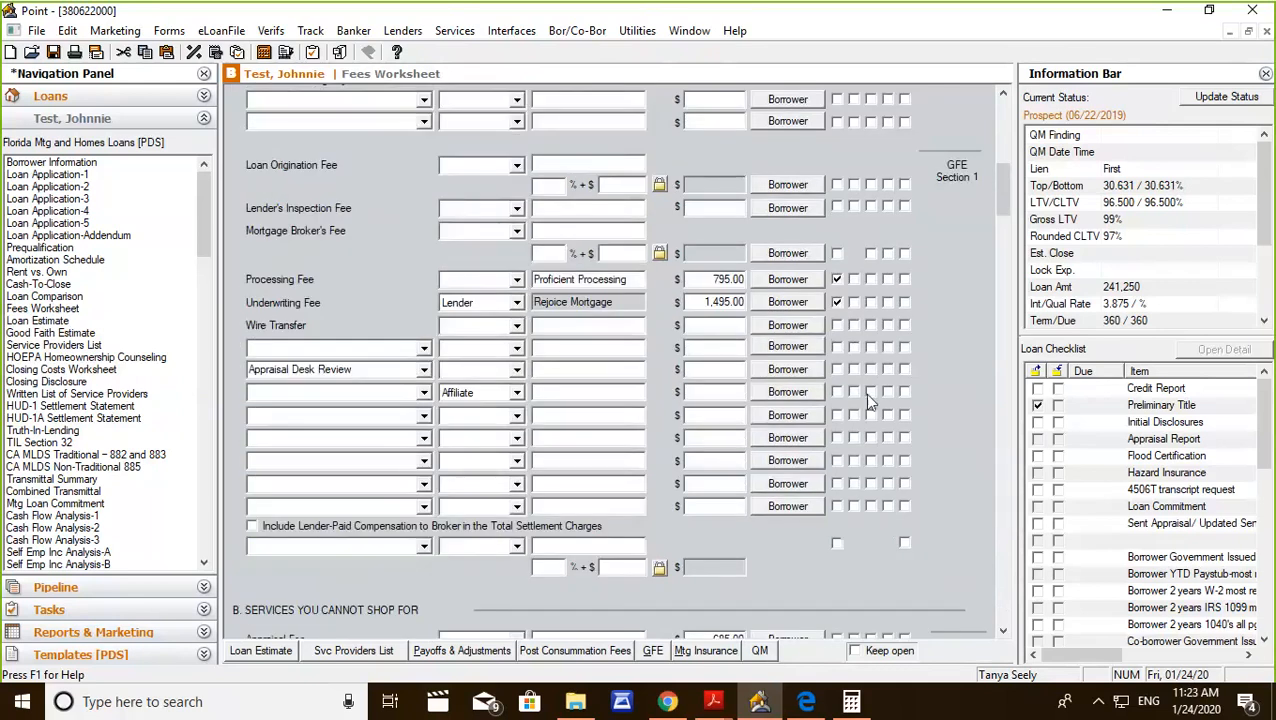
{"action": "scroll", "coordinate": [864, 393], "scroll_direction": "down", "scroll_amount": 5}
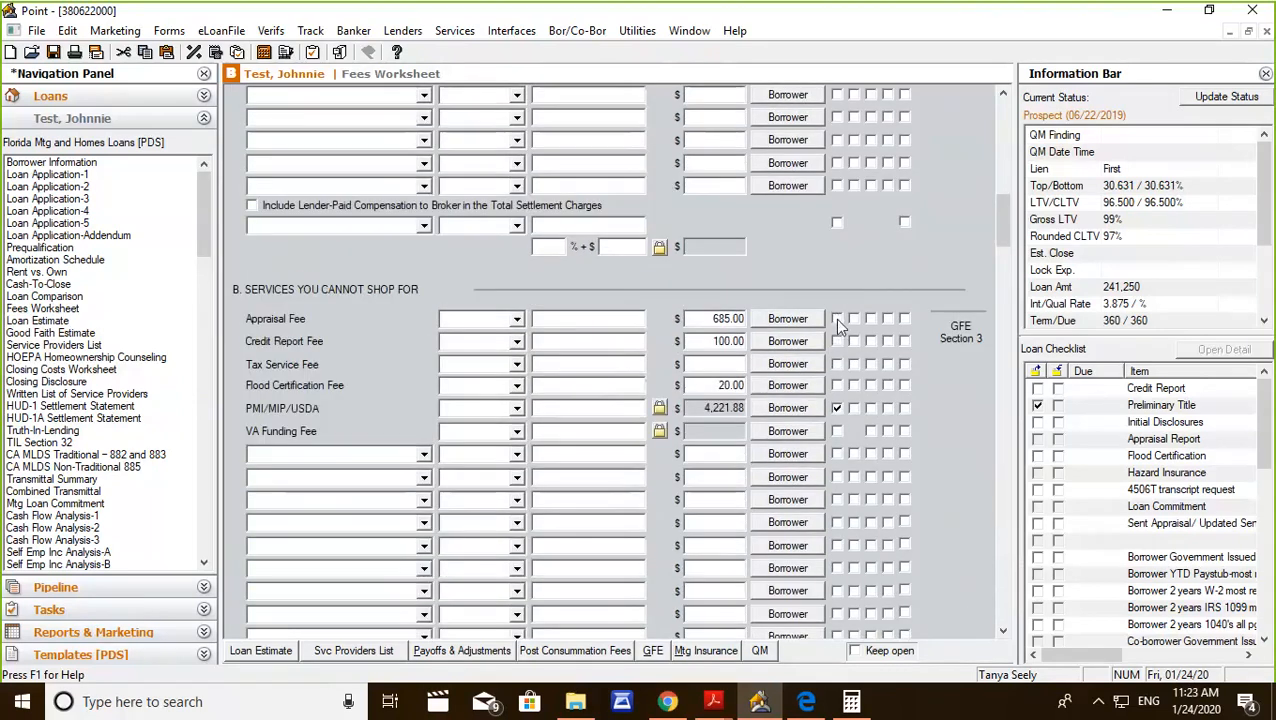
{"action": "left_click", "coordinate": [837, 319]}
{"action": "left_click", "coordinate": [870, 319]}
{"action": "left_click_drag", "start_coordinate": [697, 318], "coordinate": [748, 318]}
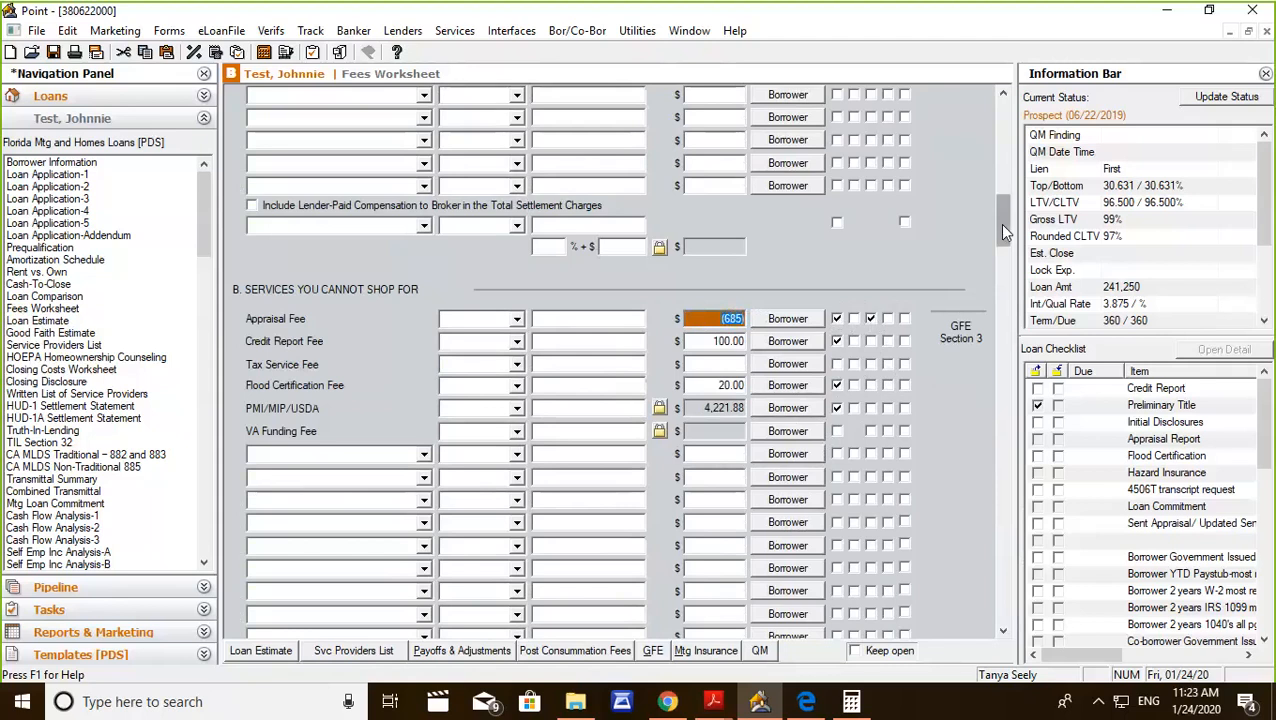
{"action": "scroll", "coordinate": [999, 223], "scroll_direction": "down", "scroll_amount": 1}
{"action": "left_click", "coordinate": [870, 351]}
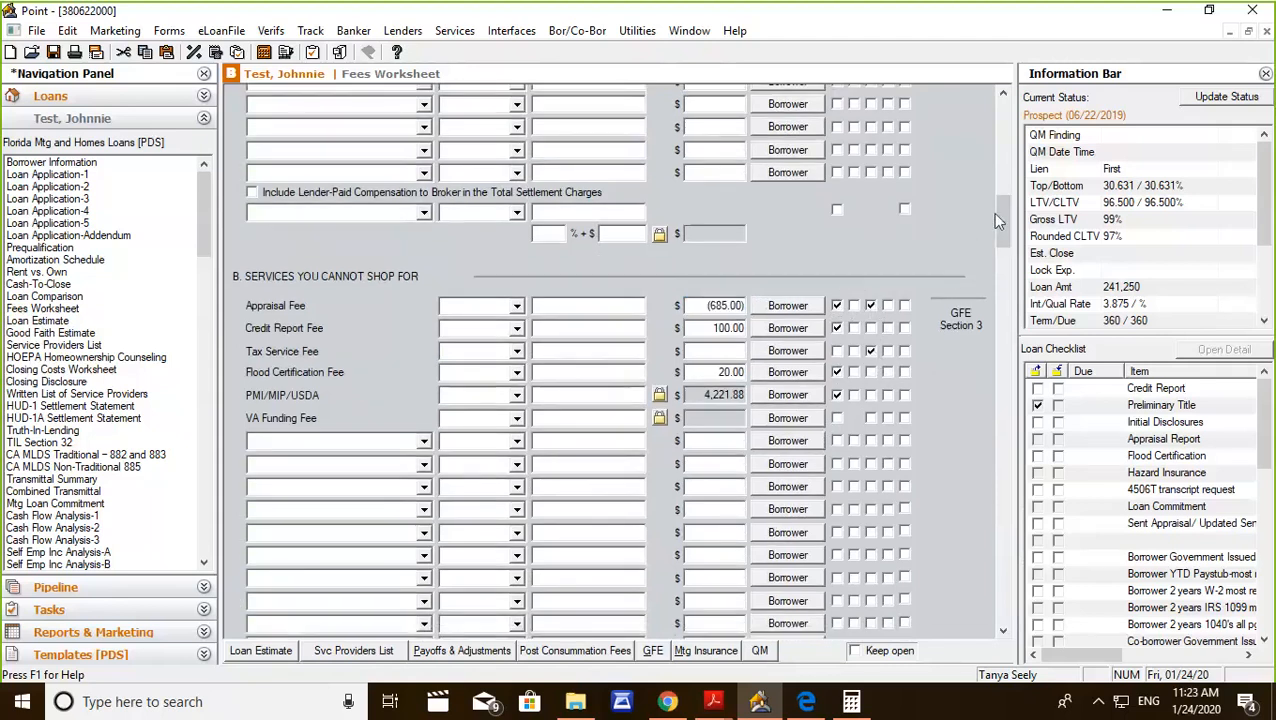
Open the Borrower Forms print dialog for the Fees Worksheet, close Calculator and return to Point.
{"action": "left_click_drag", "start_coordinate": [1010, 235], "coordinate": [967, 566]}
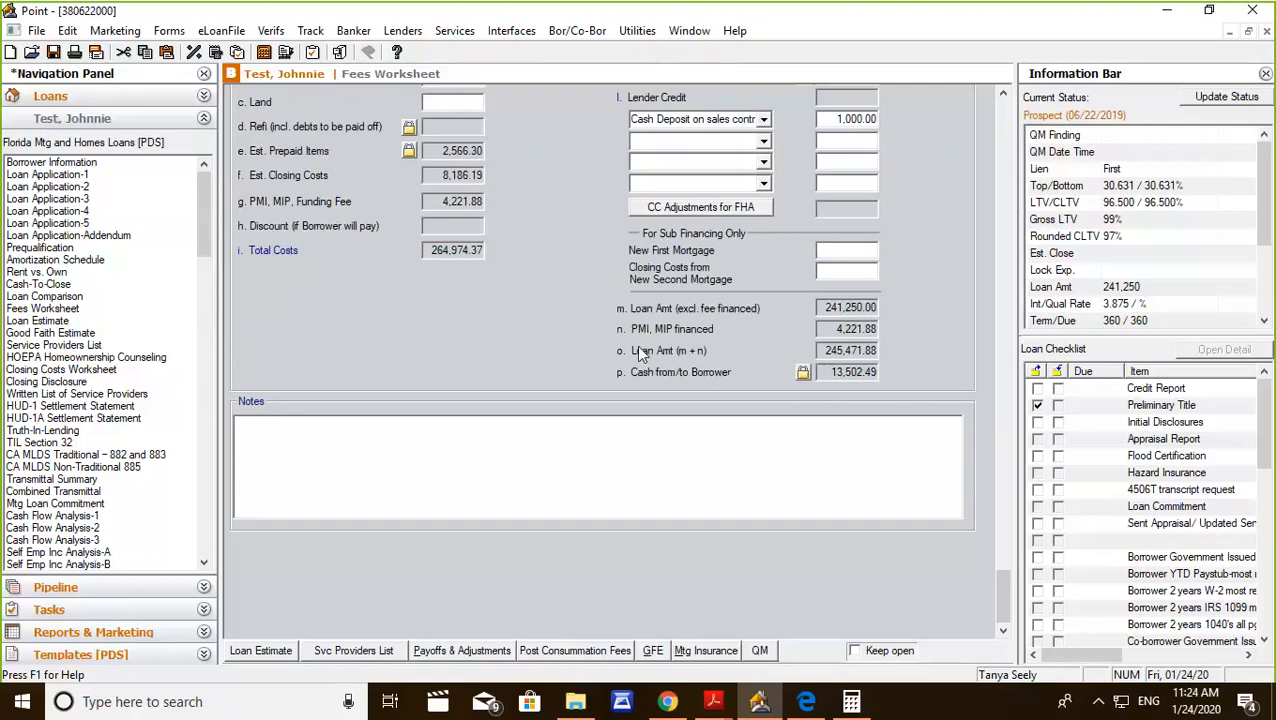
{"action": "scroll", "coordinate": [636, 345], "scroll_direction": "up", "scroll_amount": 3}
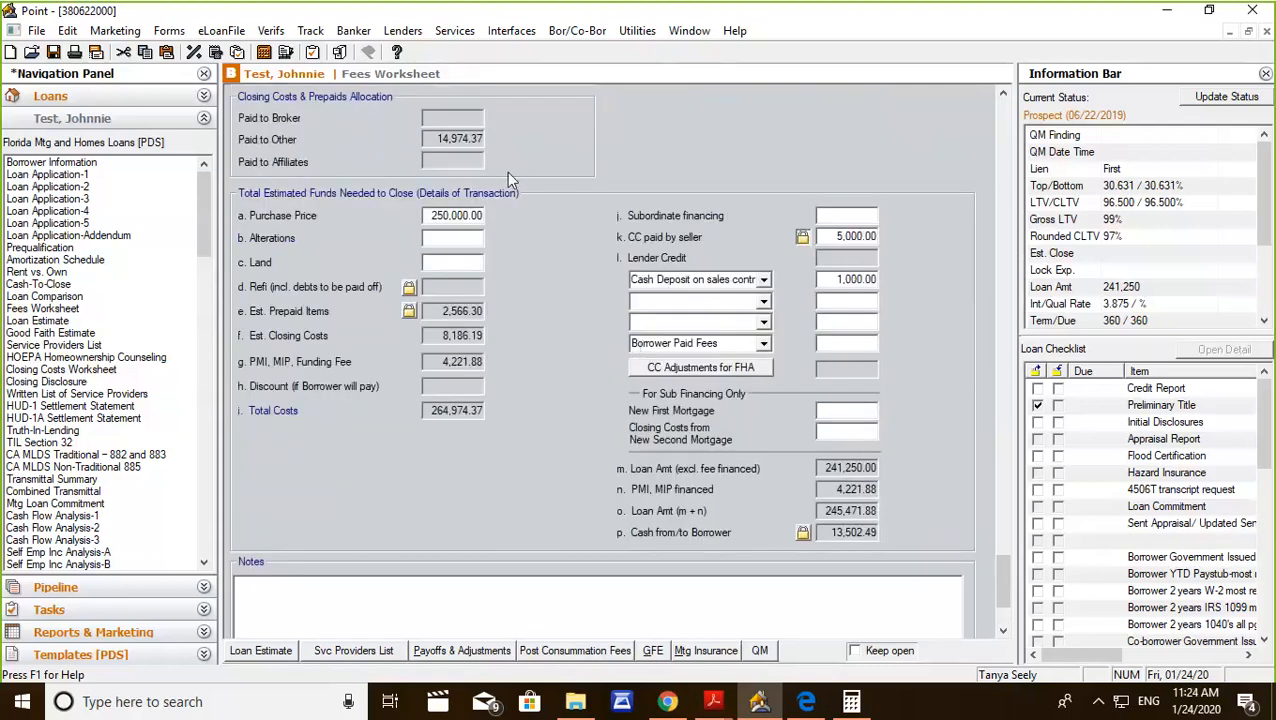
{"action": "scroll", "coordinate": [763, 362], "scroll_direction": "up", "scroll_amount": 3}
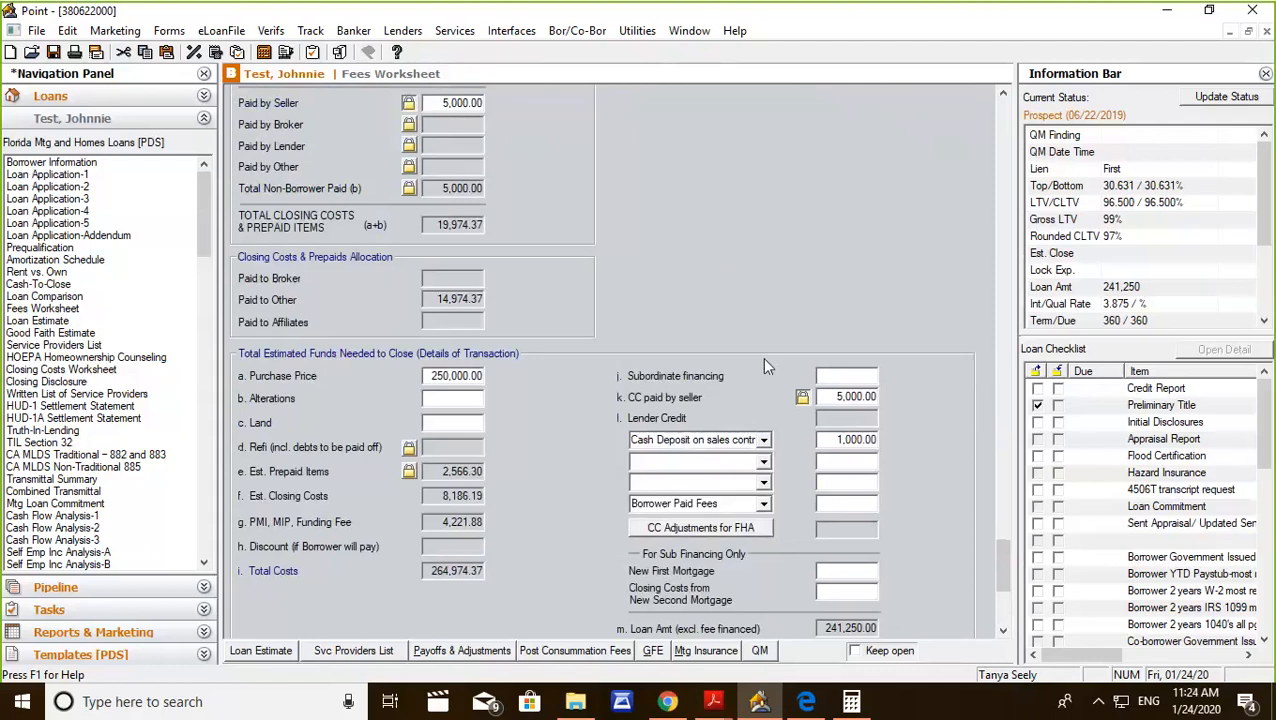
{"action": "scroll", "coordinate": [764, 366], "scroll_direction": "up", "scroll_amount": 10}
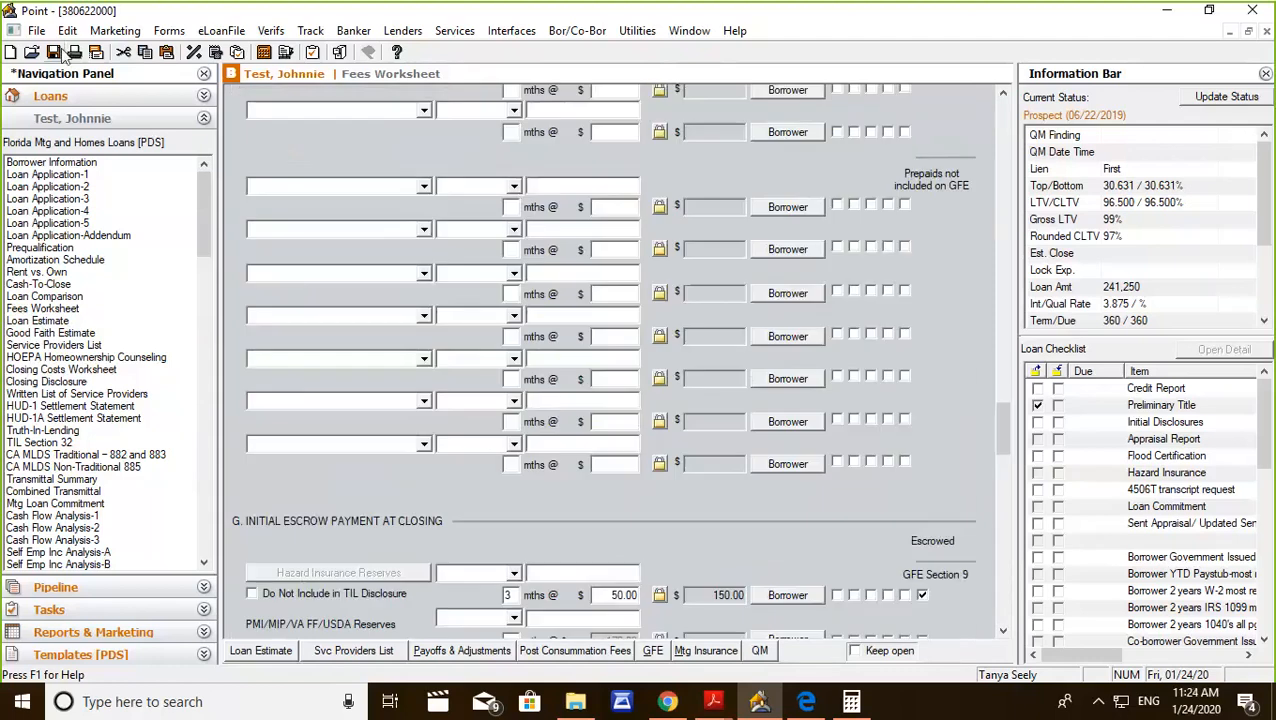
{"action": "left_click", "coordinate": [78, 53]}
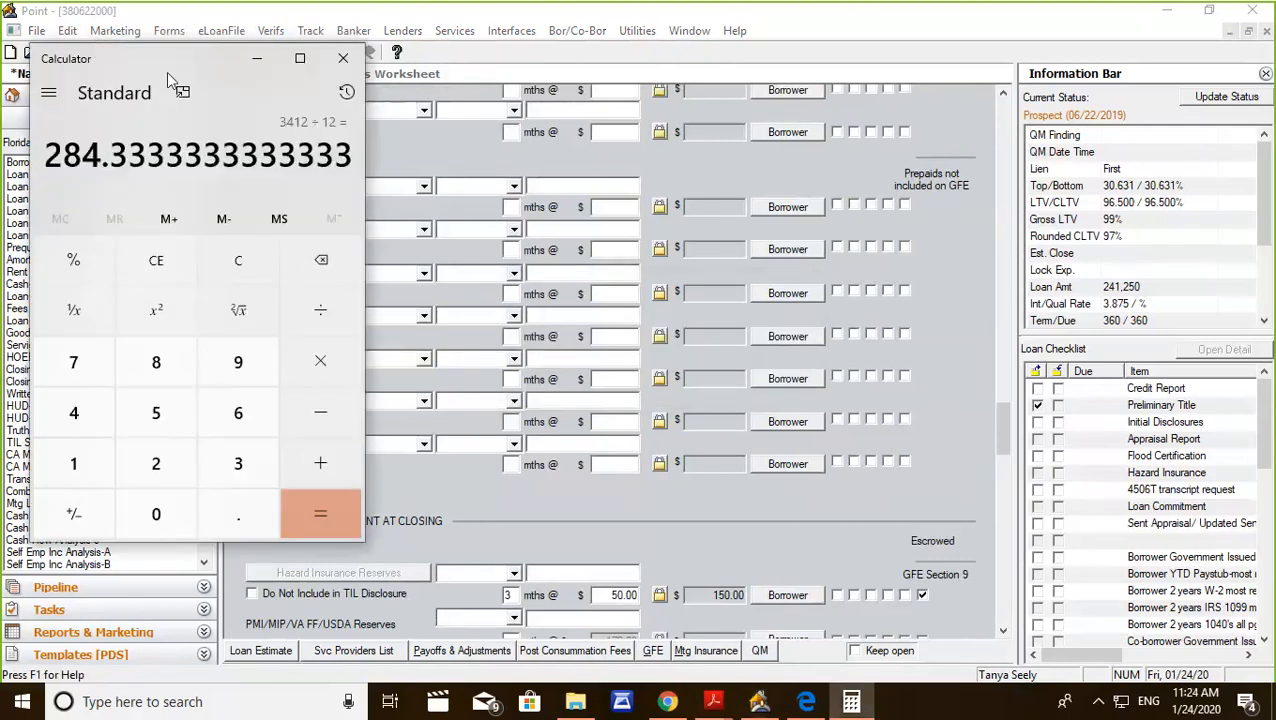
{"action": "left_click", "coordinate": [342, 60]}
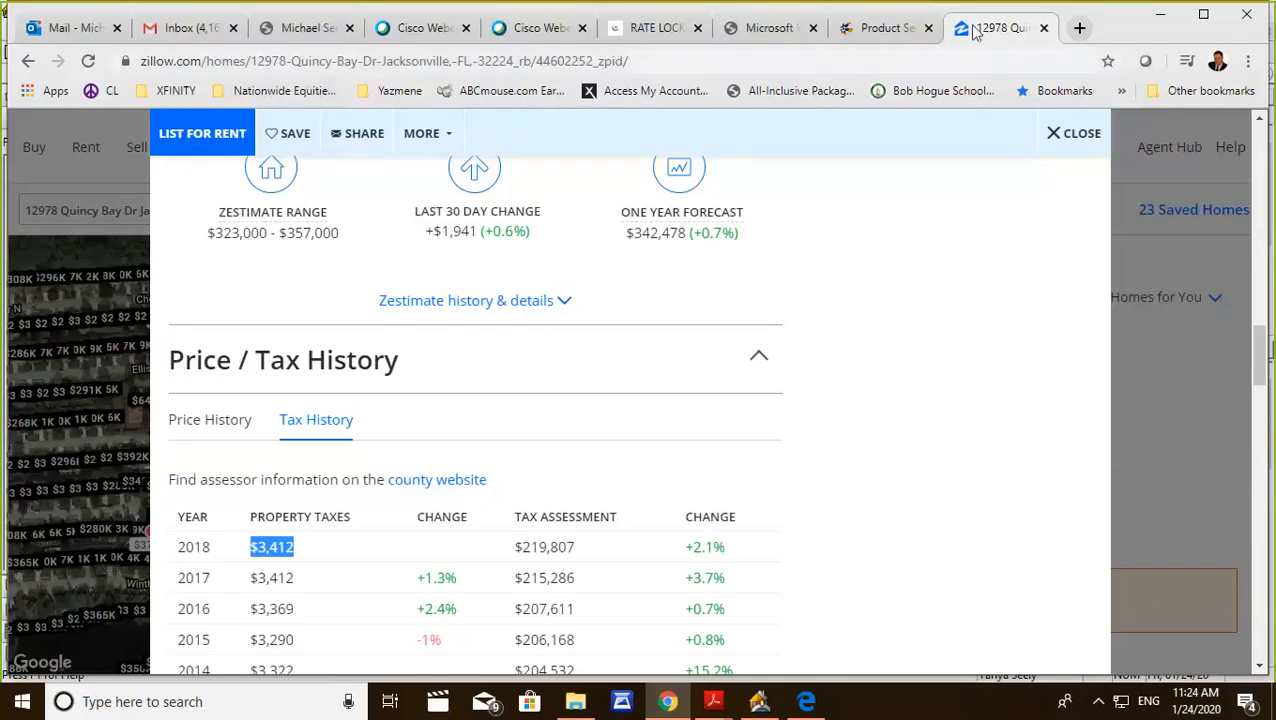
{"action": "left_click", "coordinate": [757, 707]}
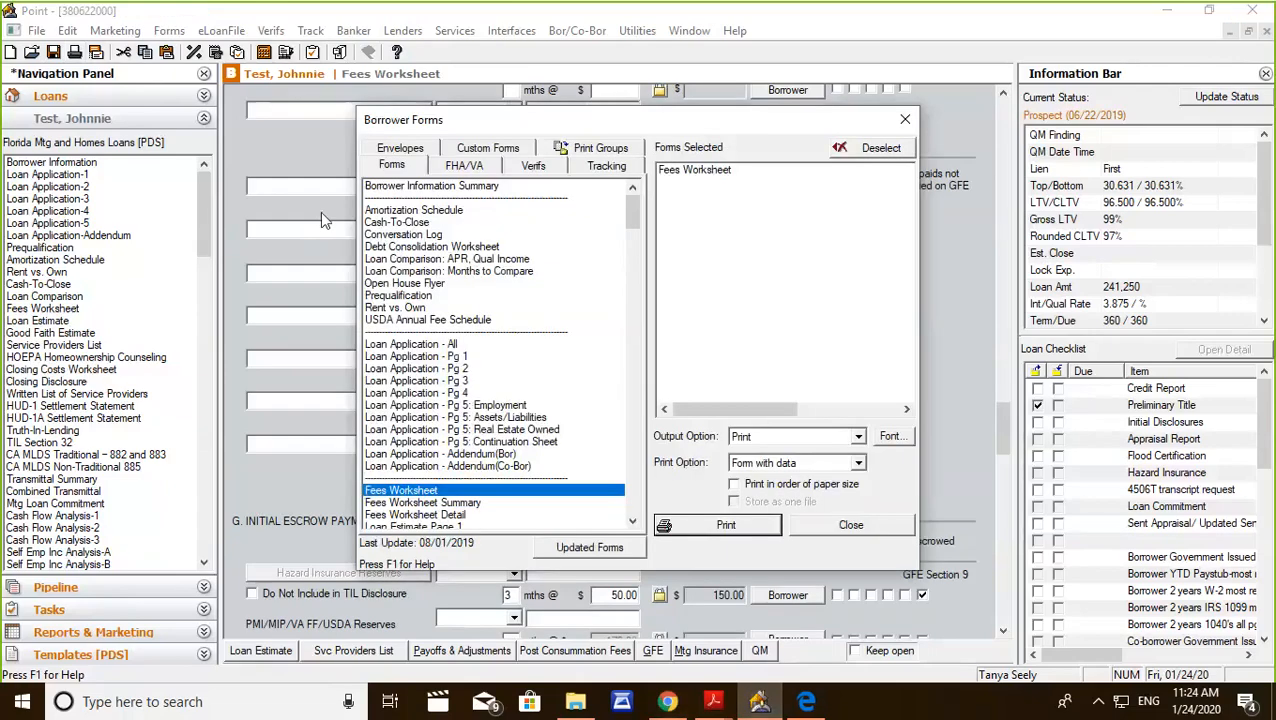
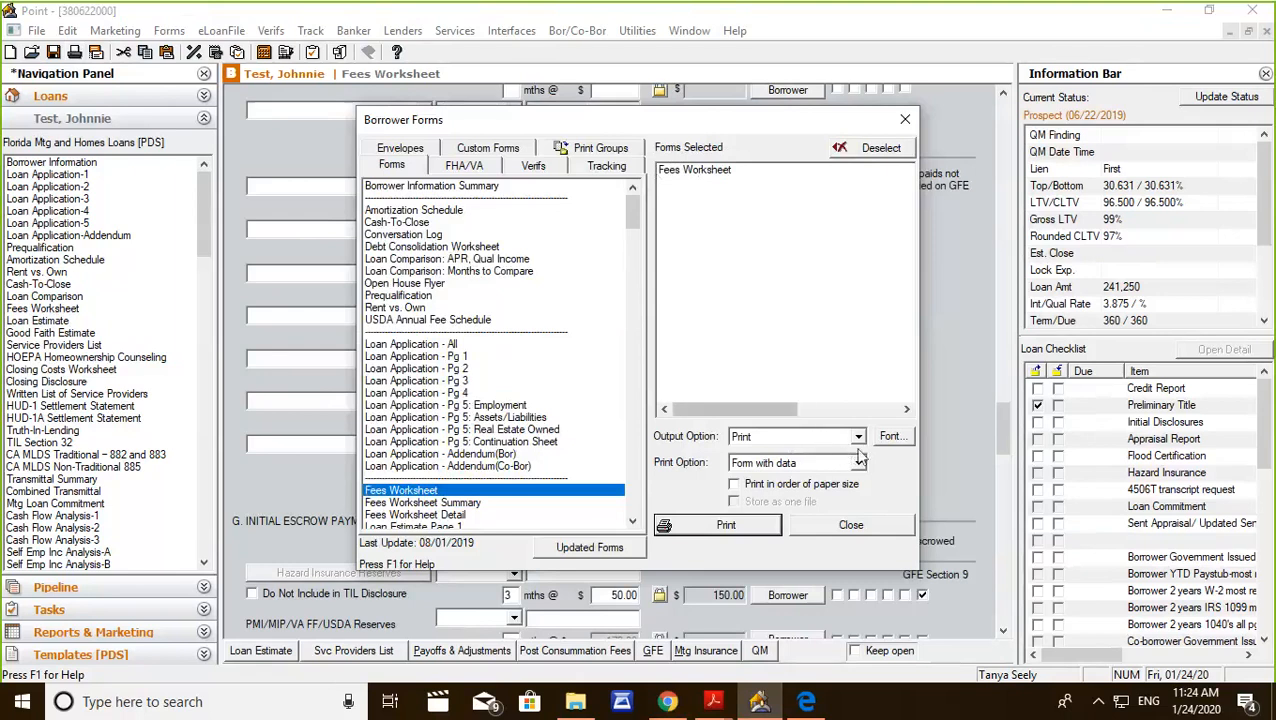
Print the Fees Worksheet with the Microsoft Print to PDF printer.
{"action": "left_click", "coordinate": [737, 527]}
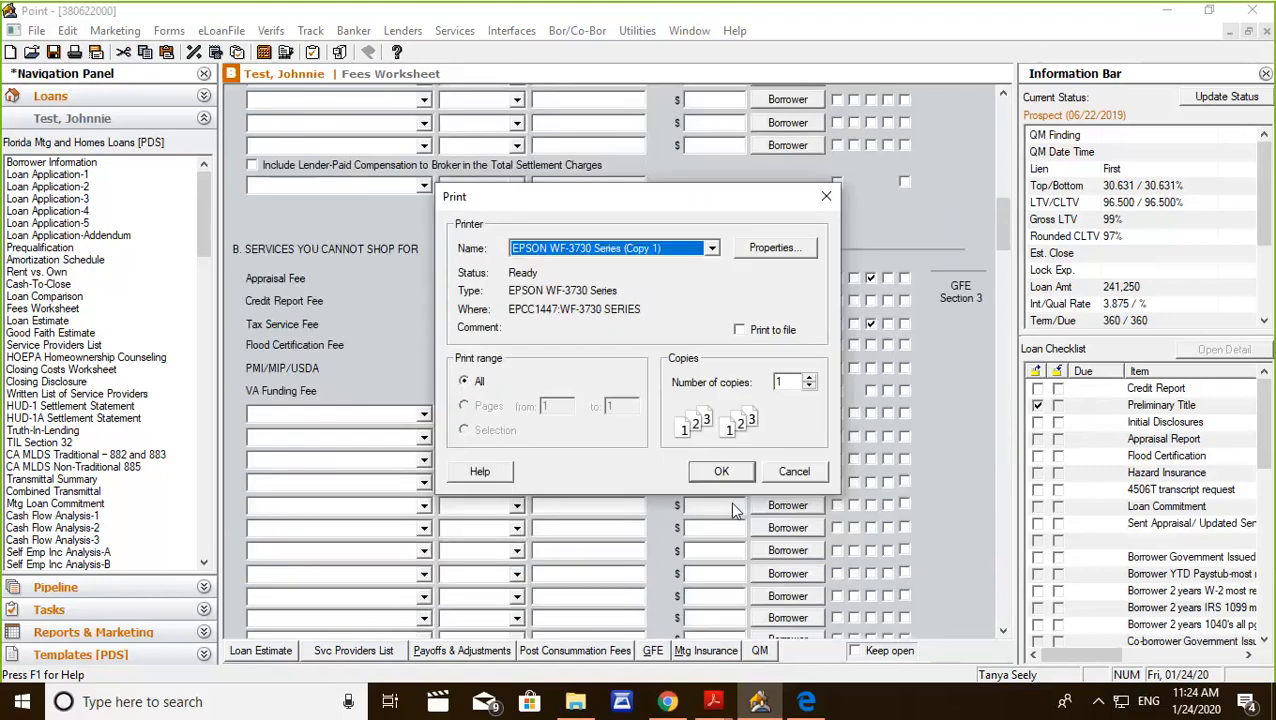
{"action": "left_click", "coordinate": [716, 247]}
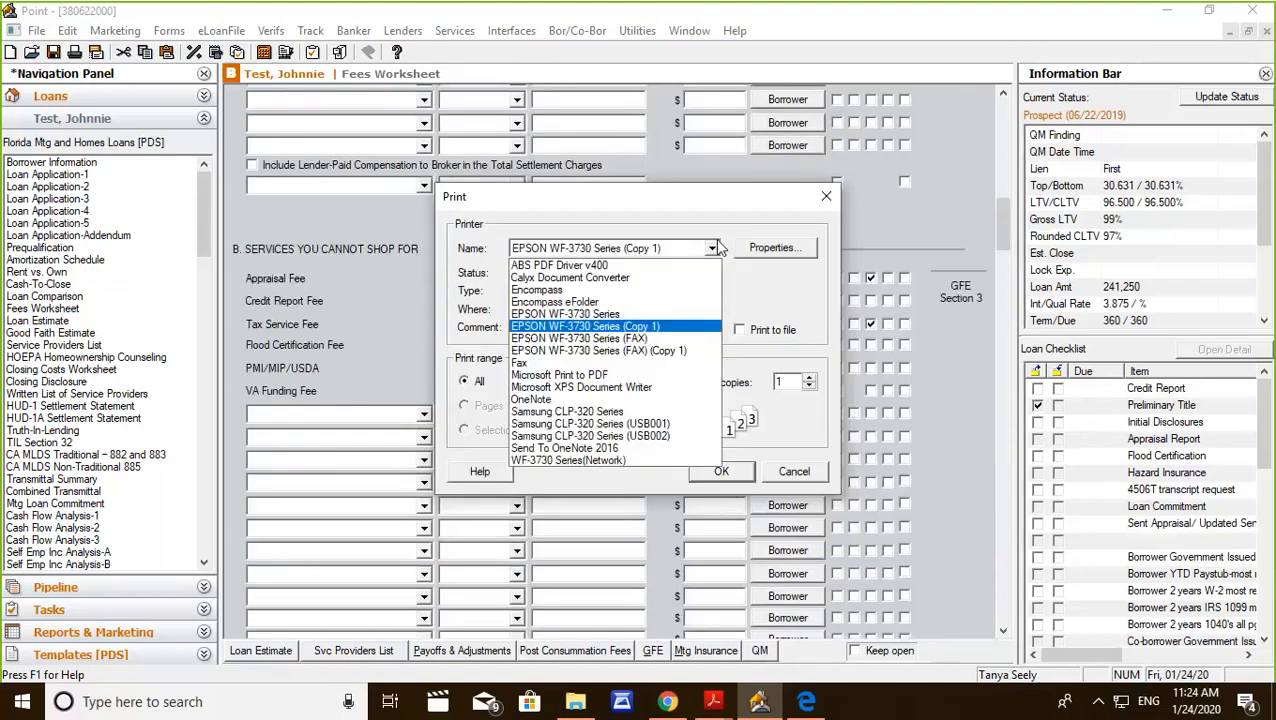
{"action": "left_click", "coordinate": [570, 374]}
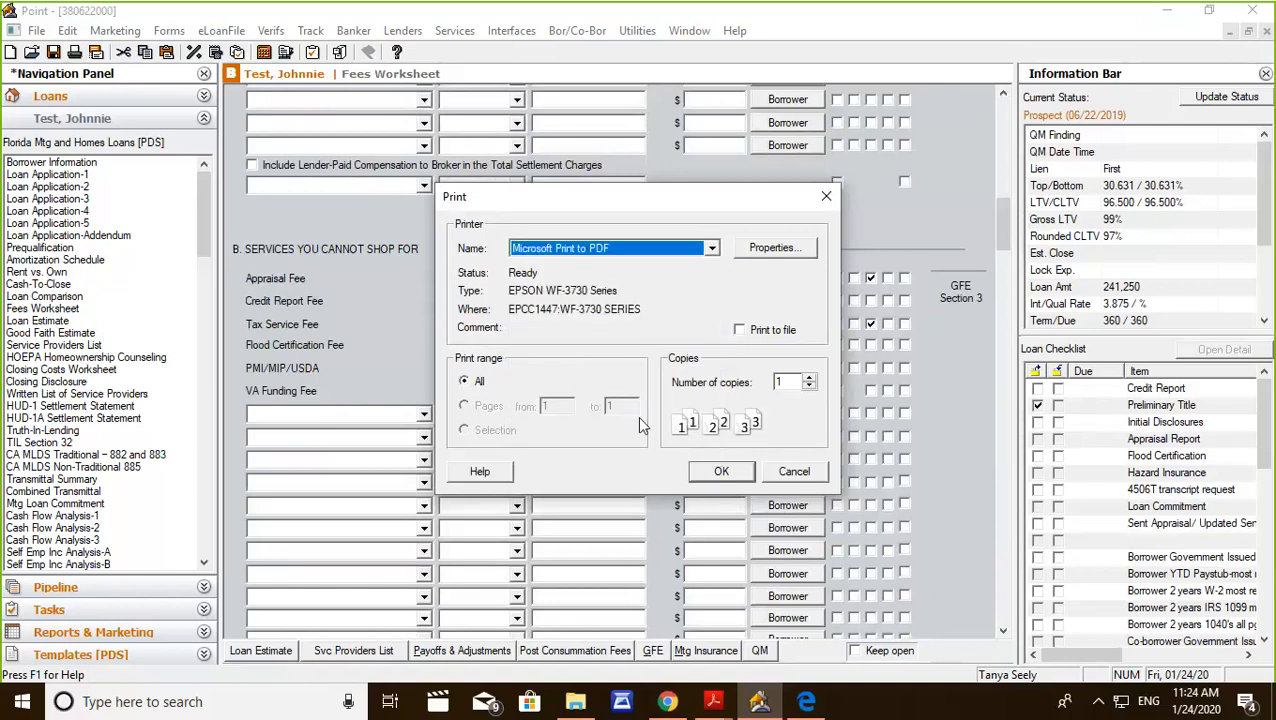
{"action": "left_click", "coordinate": [710, 474]}
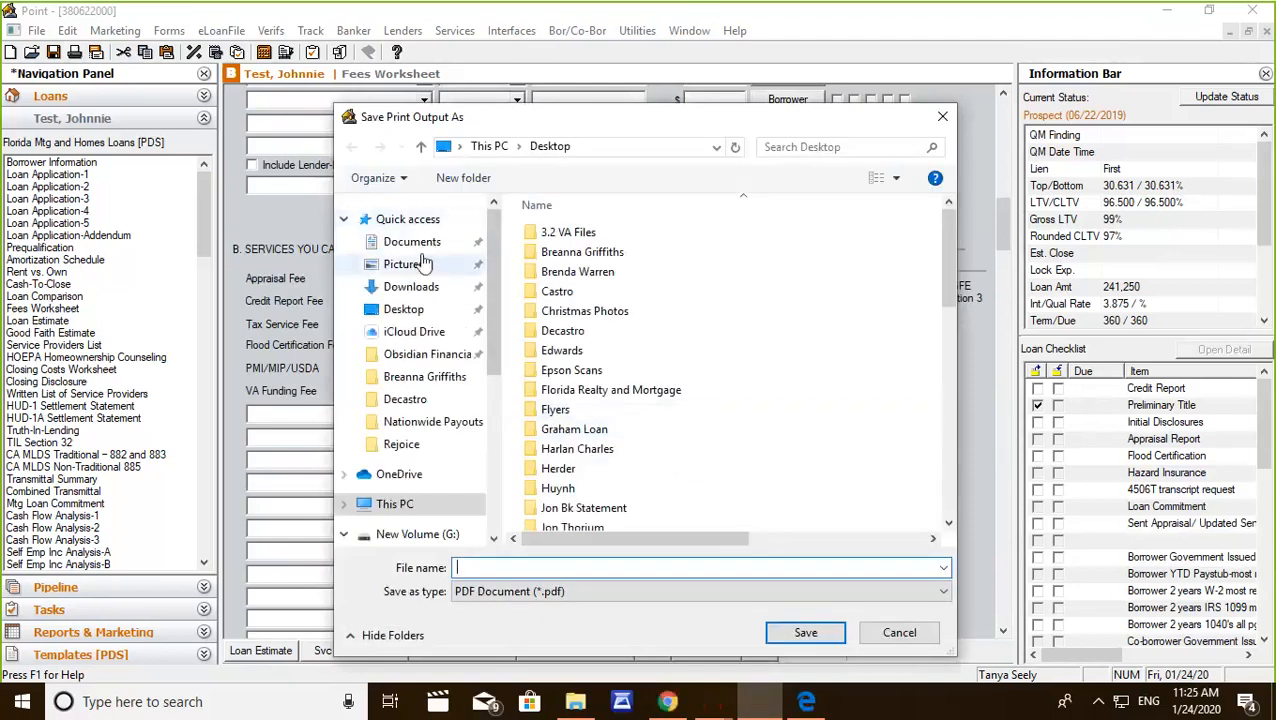
Save the PDF output to the Desktop under the file name "Fee worksheet".
{"action": "left_click", "coordinate": [417, 312]}
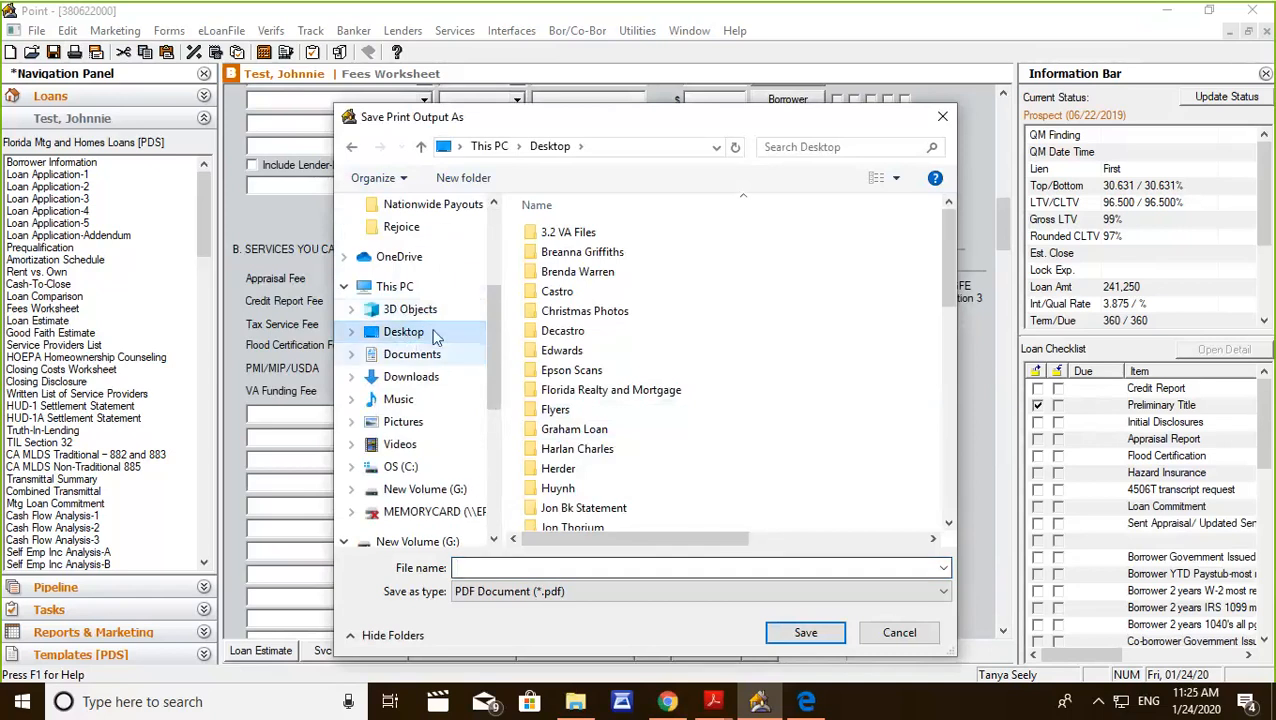
{"action": "left_click", "coordinate": [475, 566]}
{"action": "type", "text": "Fee "}
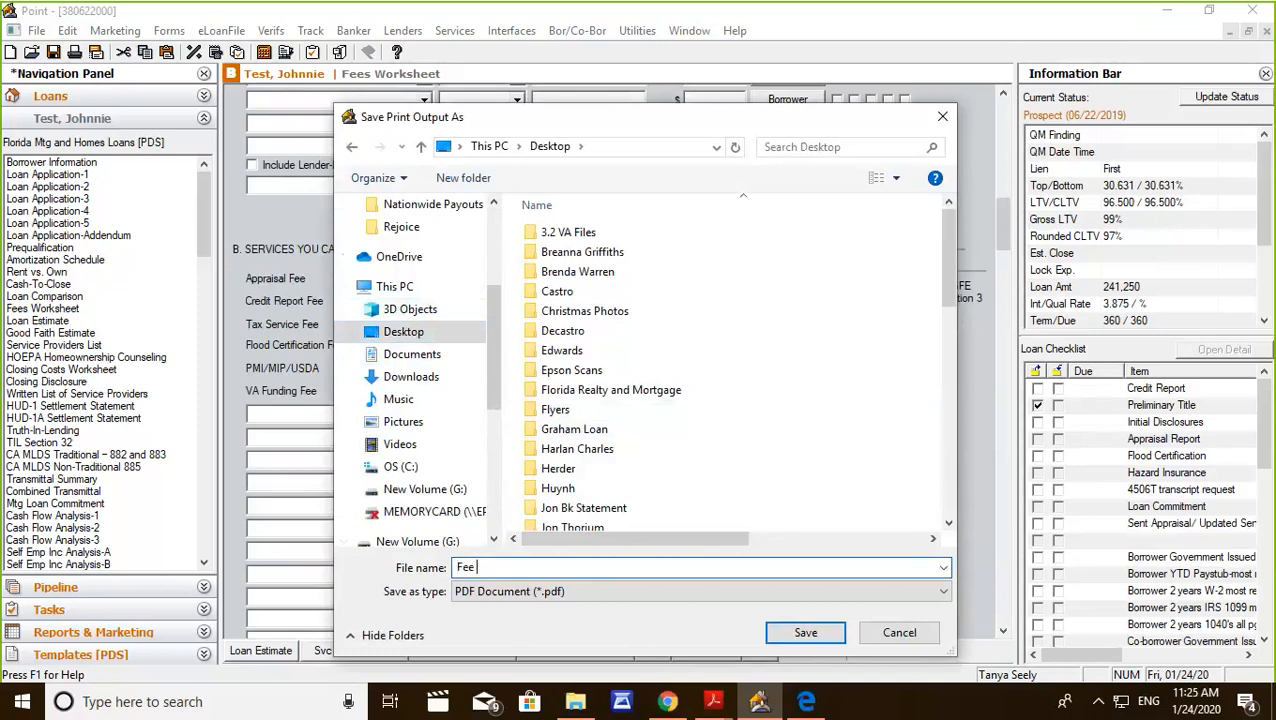
{"action": "type", "text": "worksheet"}
{"action": "left_click", "coordinate": [800, 636]}
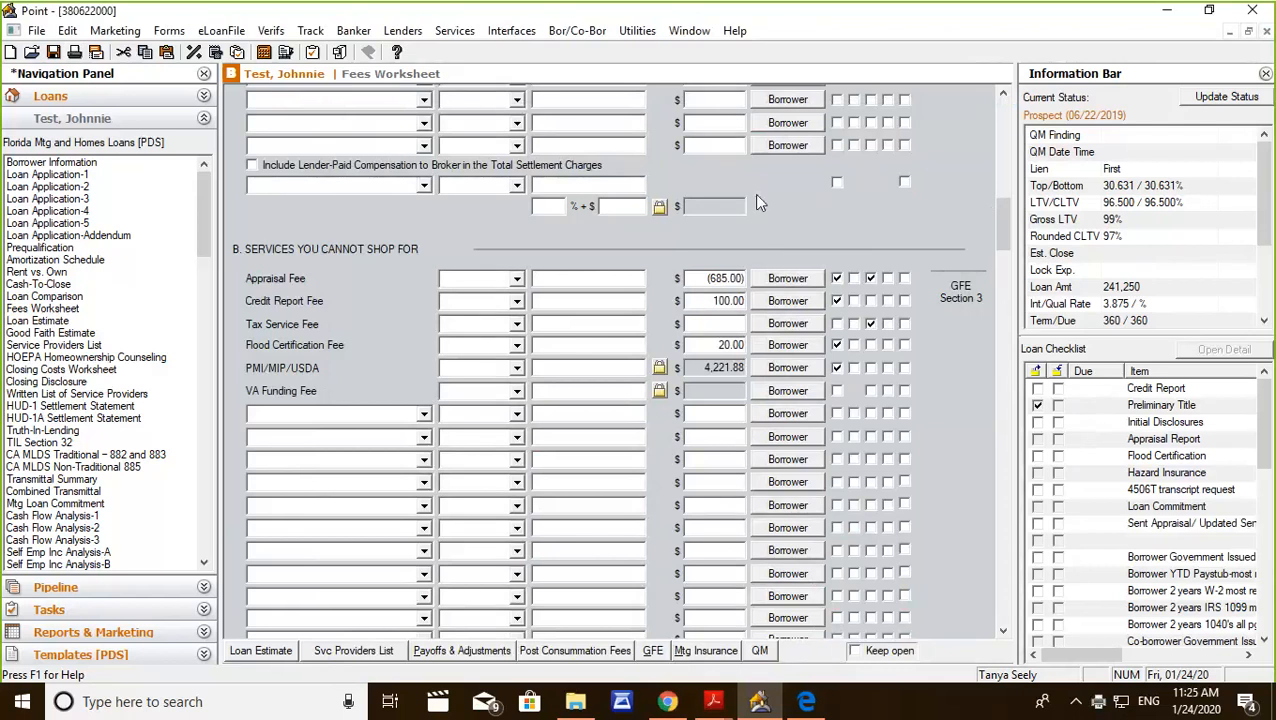
Open the loan's Status and Checklist tracking screen from the Fees Worksheet.
{"action": "left_click_drag", "start_coordinate": [1002, 227], "coordinate": [1000, 117]}
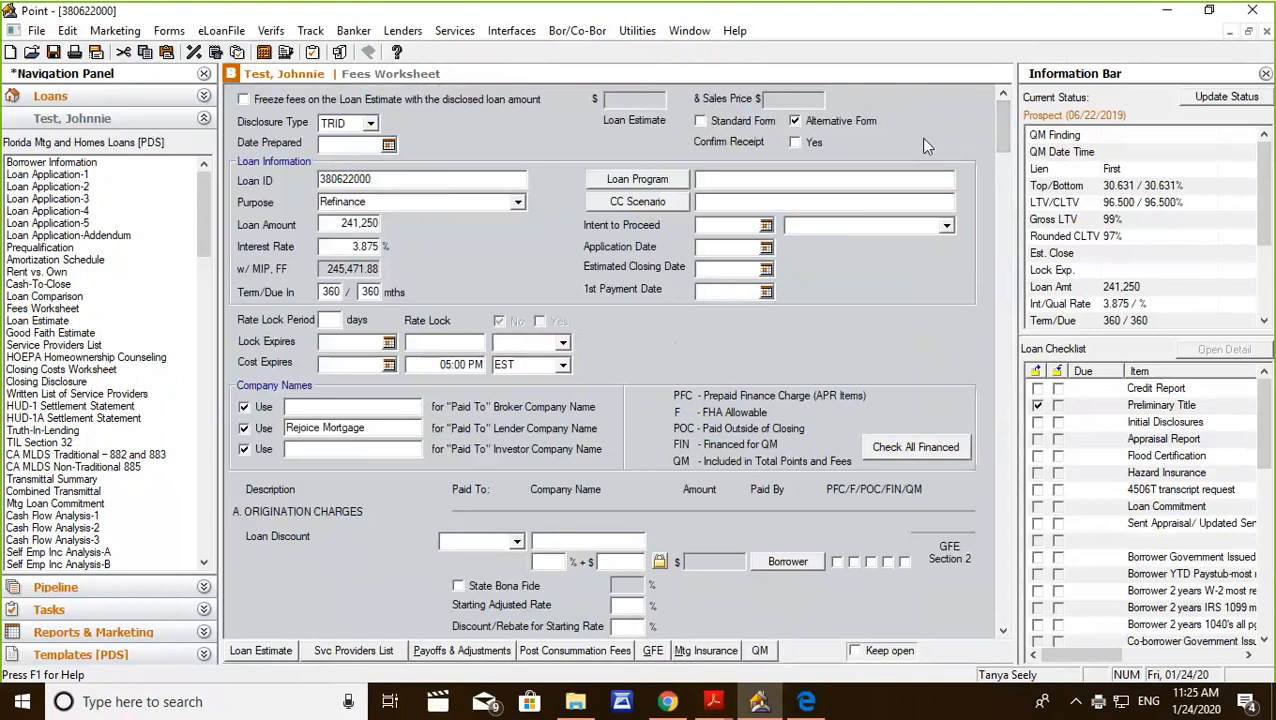
{"action": "scroll", "coordinate": [962, 172], "scroll_direction": "down", "scroll_amount": 10}
{"action": "scroll", "coordinate": [1005, 216], "scroll_direction": "up", "scroll_amount": 10}
{"action": "left_click", "coordinate": [311, 31]}
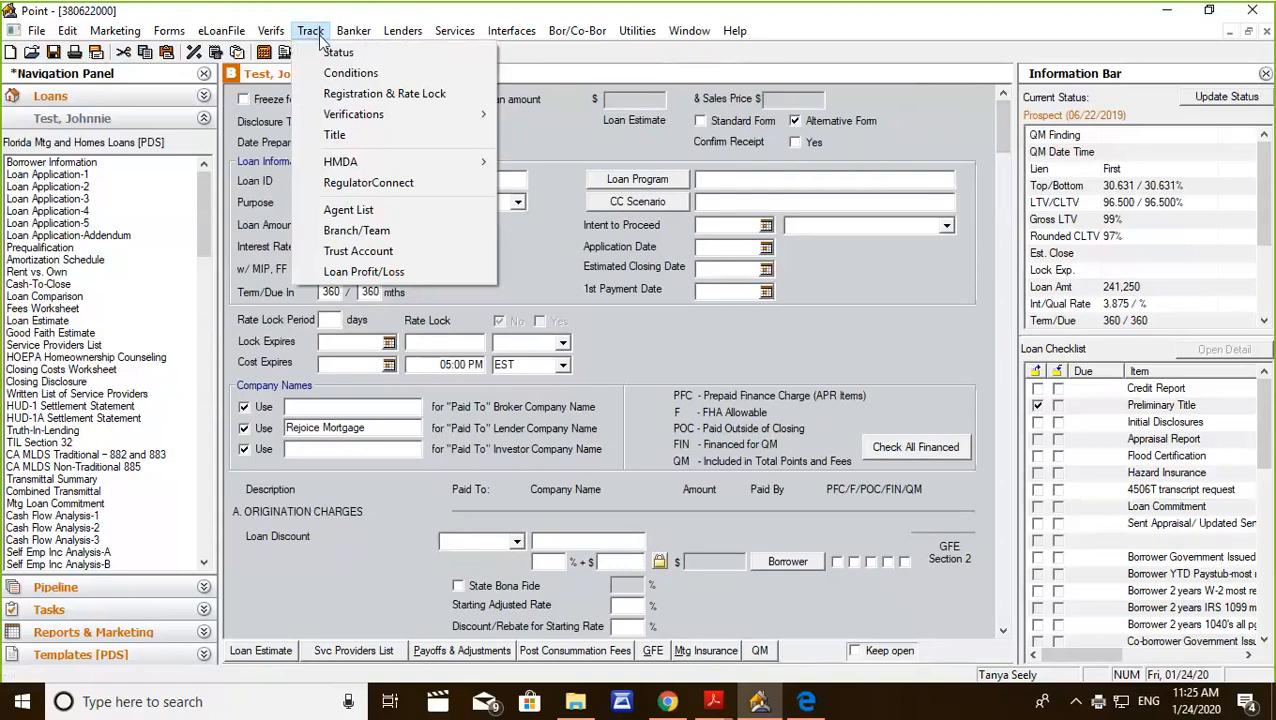
{"action": "left_click", "coordinate": [337, 52]}
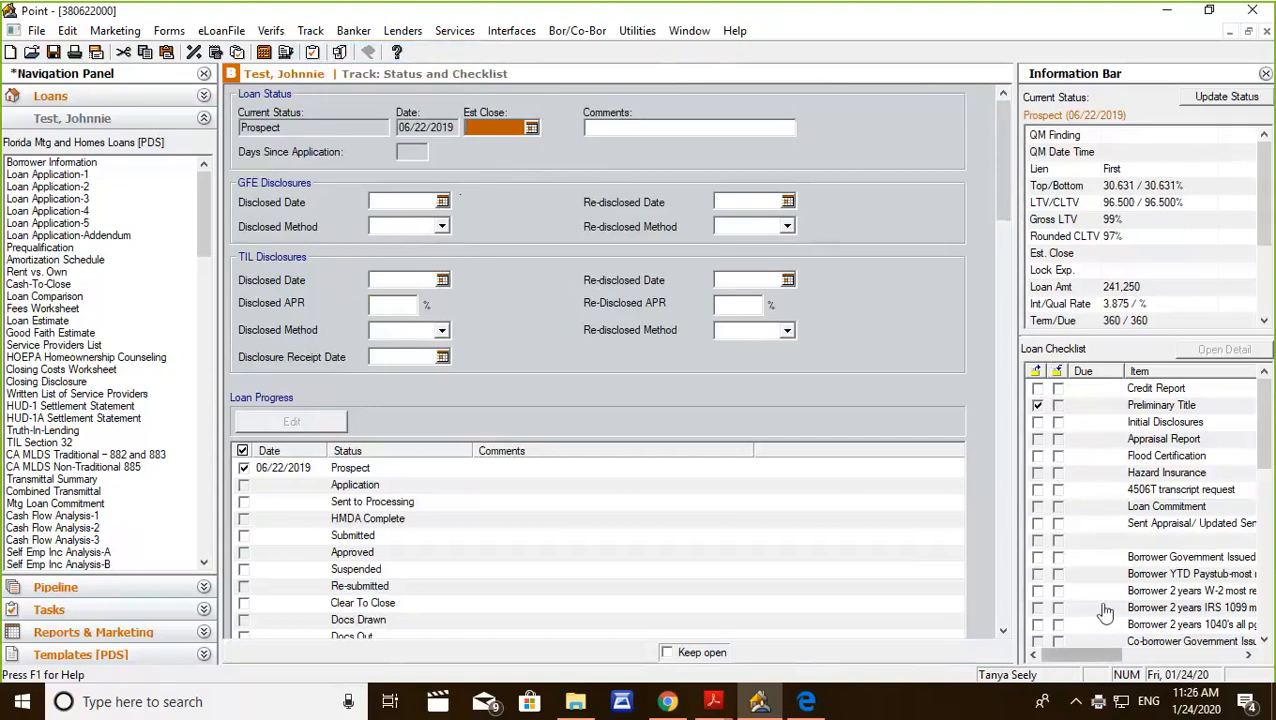
Hide the Information Bar and bring it back.
{"action": "left_click_drag", "start_coordinate": [1264, 424], "coordinate": [1264, 330]}
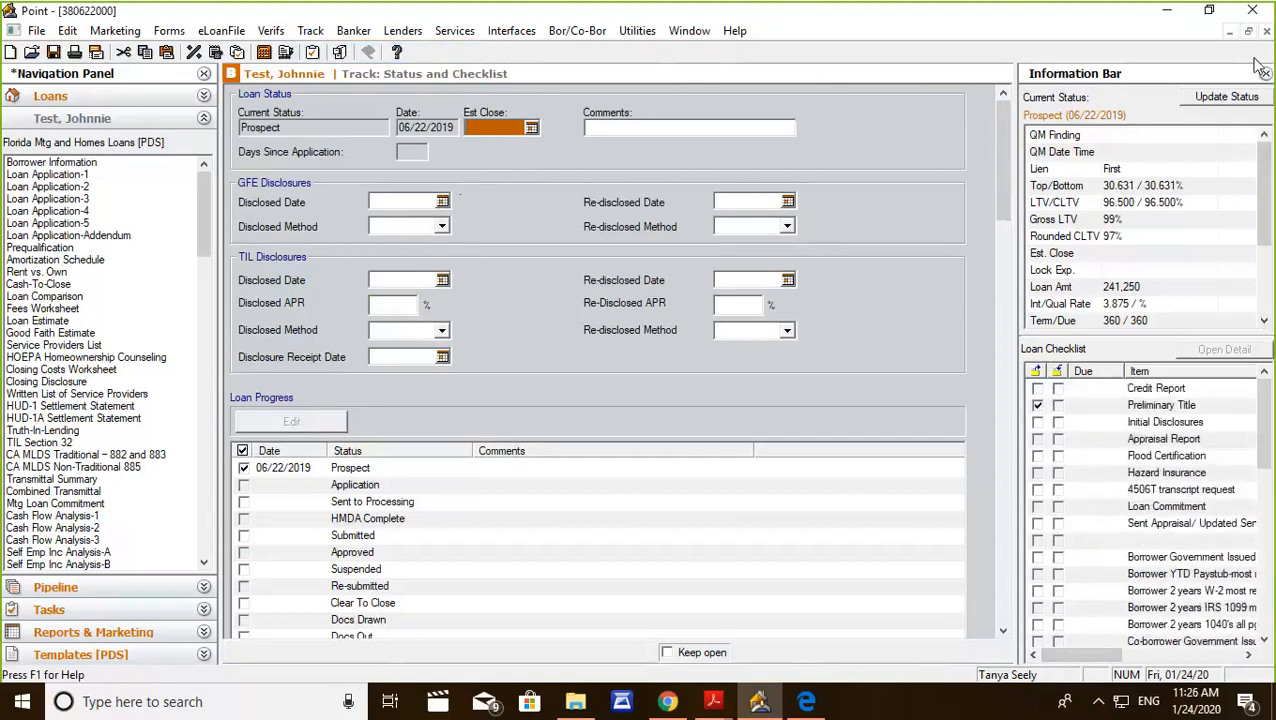
{"action": "left_click", "coordinate": [1264, 76]}
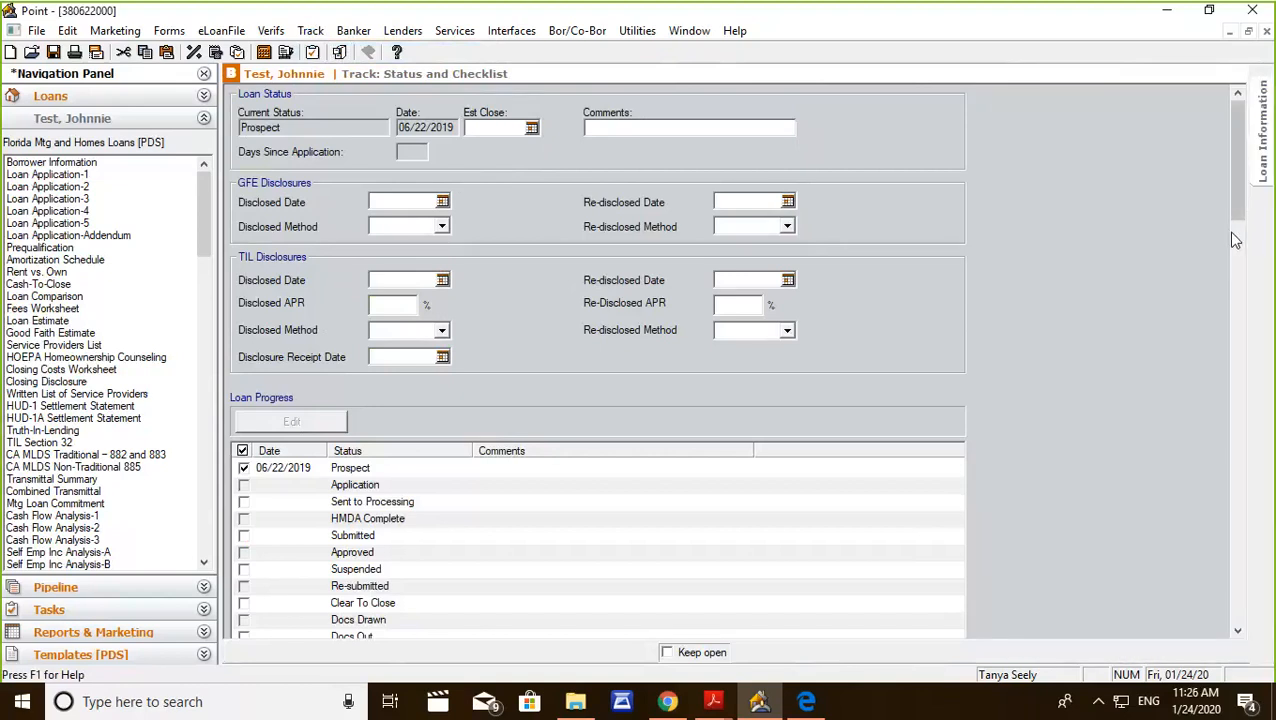
{"action": "left_click", "coordinate": [1267, 135]}
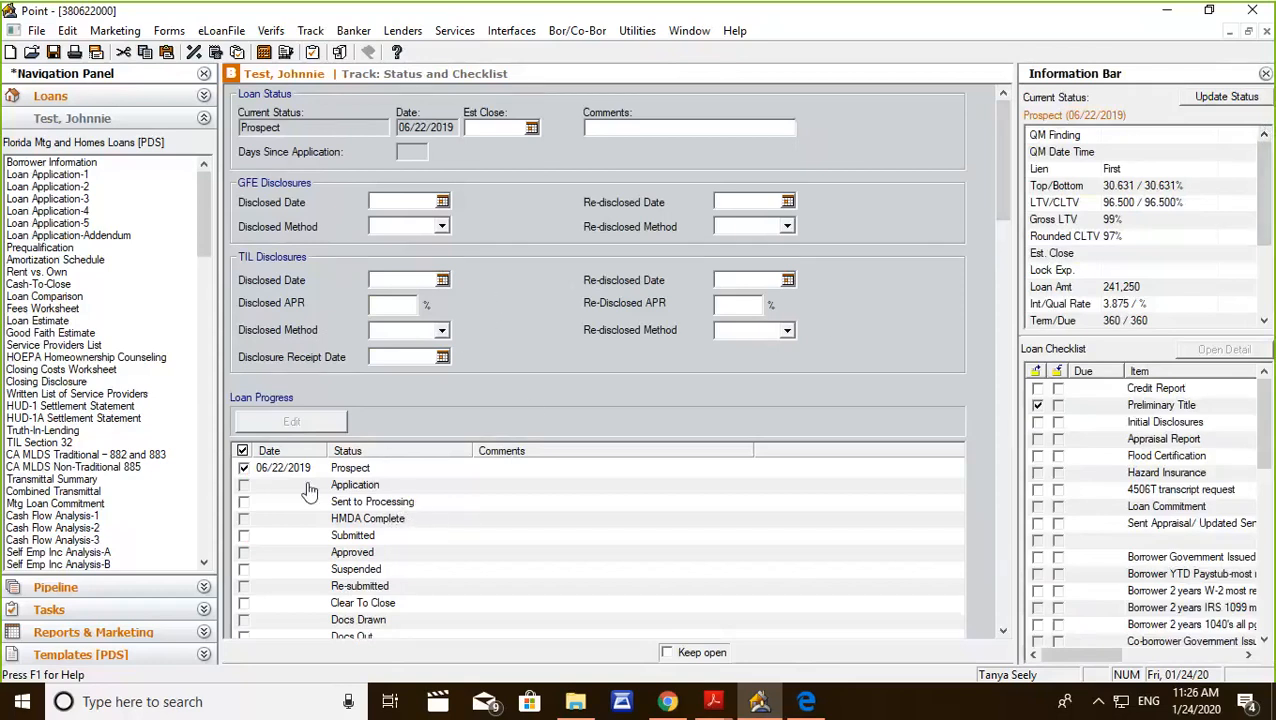
Check off the Application status in Loan Progress and look through the Loan Checklist items.
{"action": "left_click", "coordinate": [244, 485]}
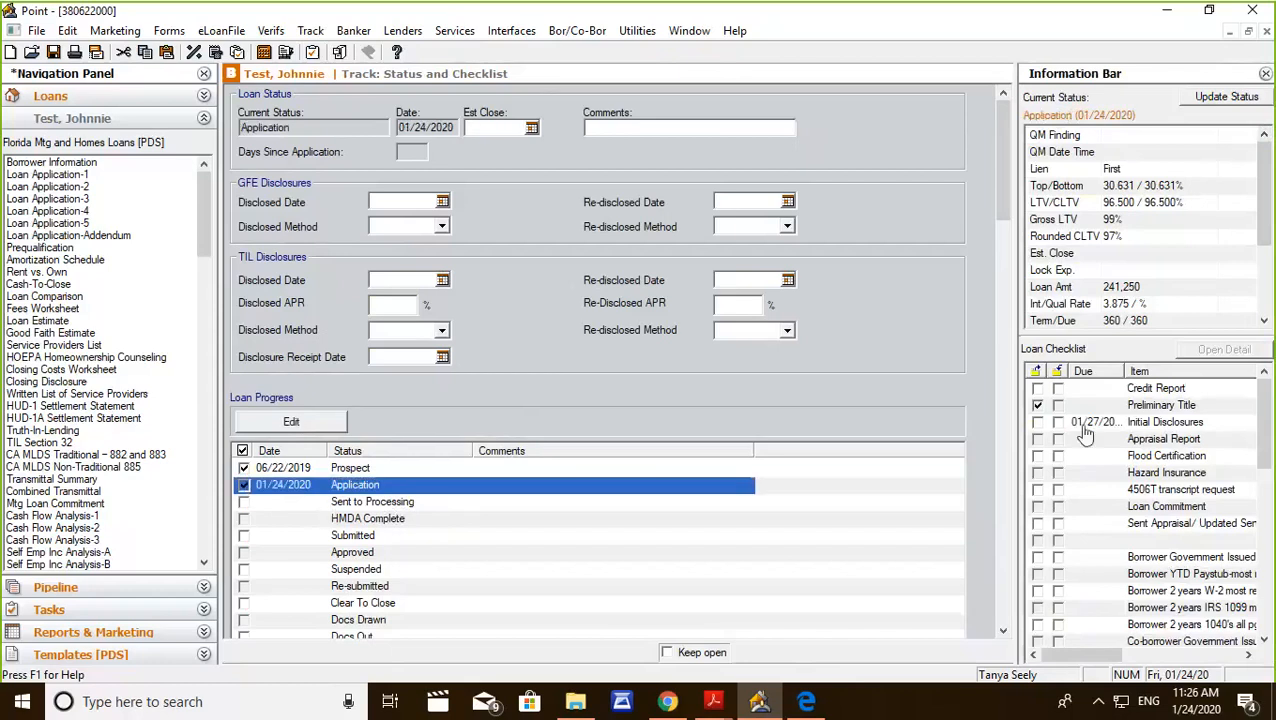
{"action": "scroll", "coordinate": [1141, 458], "scroll_direction": "down", "scroll_amount": 5}
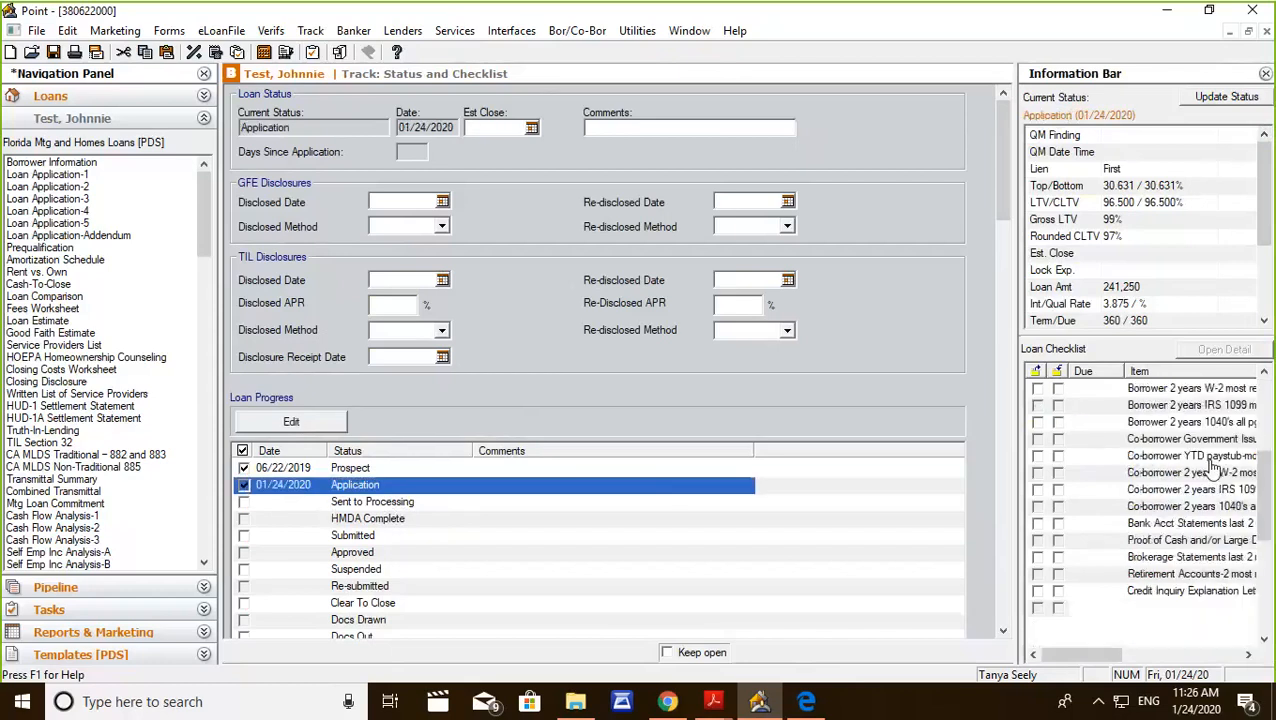
{"action": "scroll", "coordinate": [1085, 437], "scroll_direction": "up", "scroll_amount": 5}
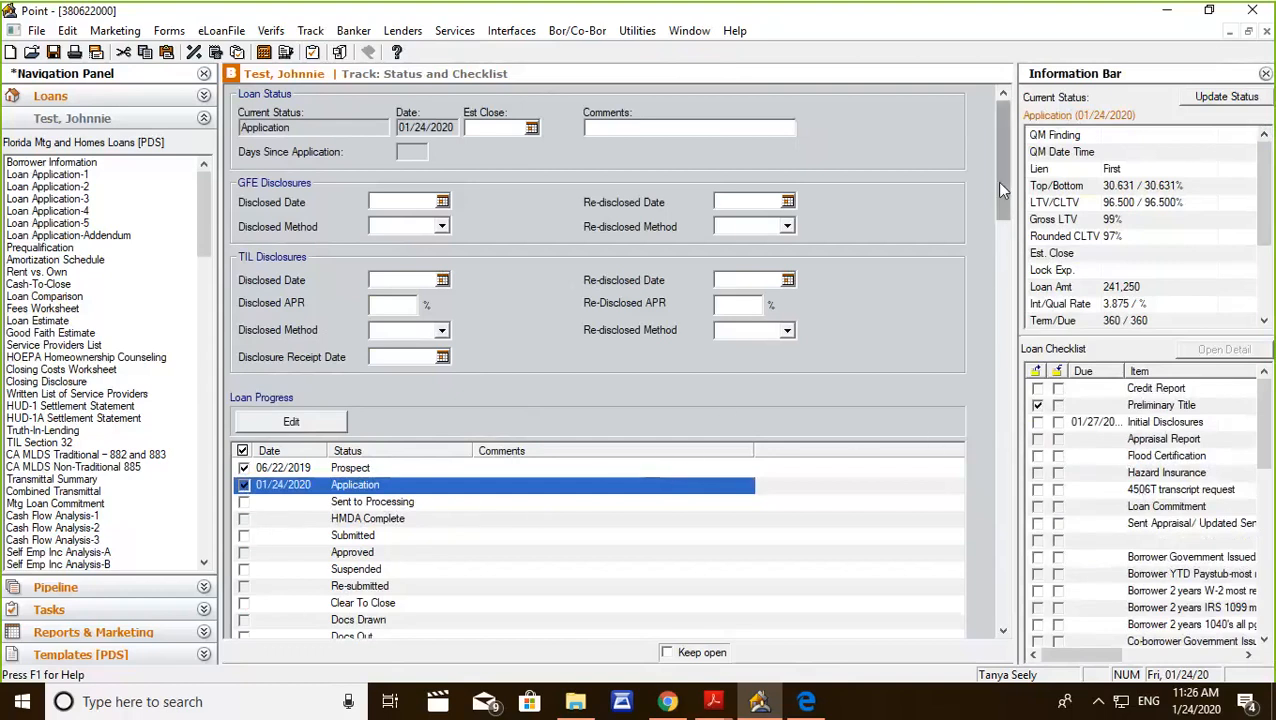
{"action": "left_click_drag", "start_coordinate": [1000, 181], "coordinate": [1004, 165]}
{"action": "left_click", "coordinate": [638, 31]}
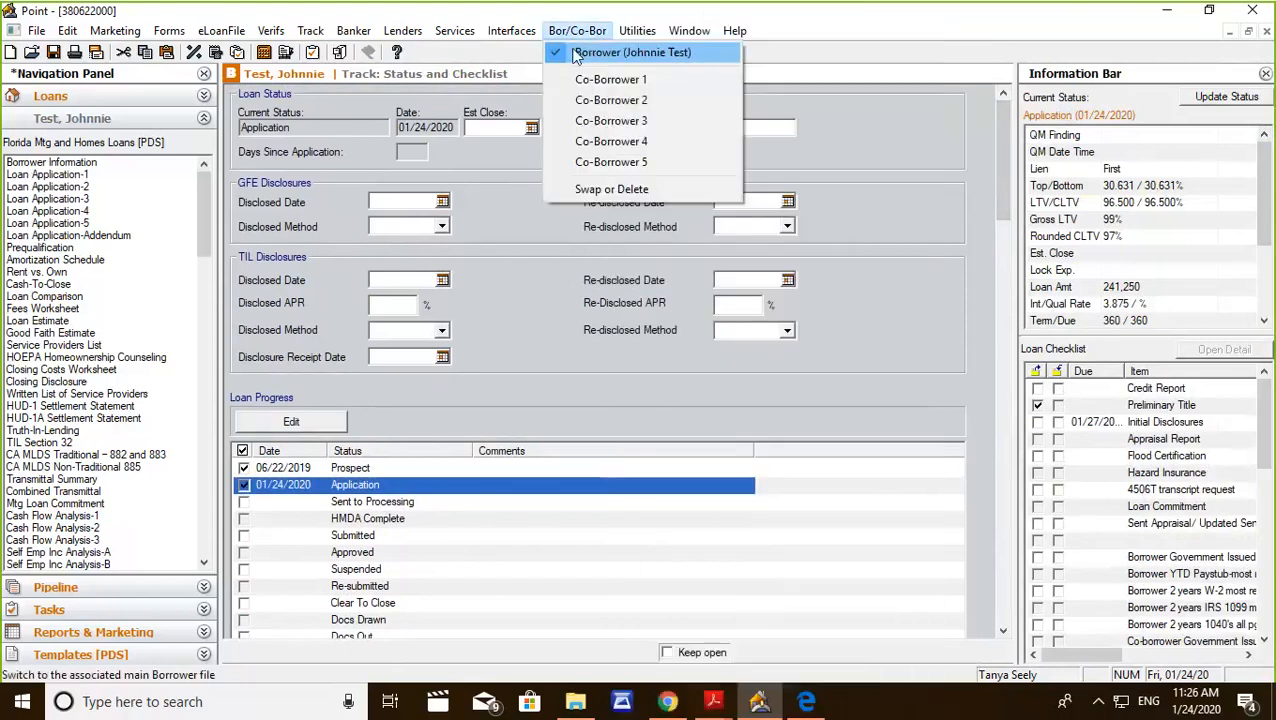
{"action": "mouse_move", "coordinate": [511, 31]}
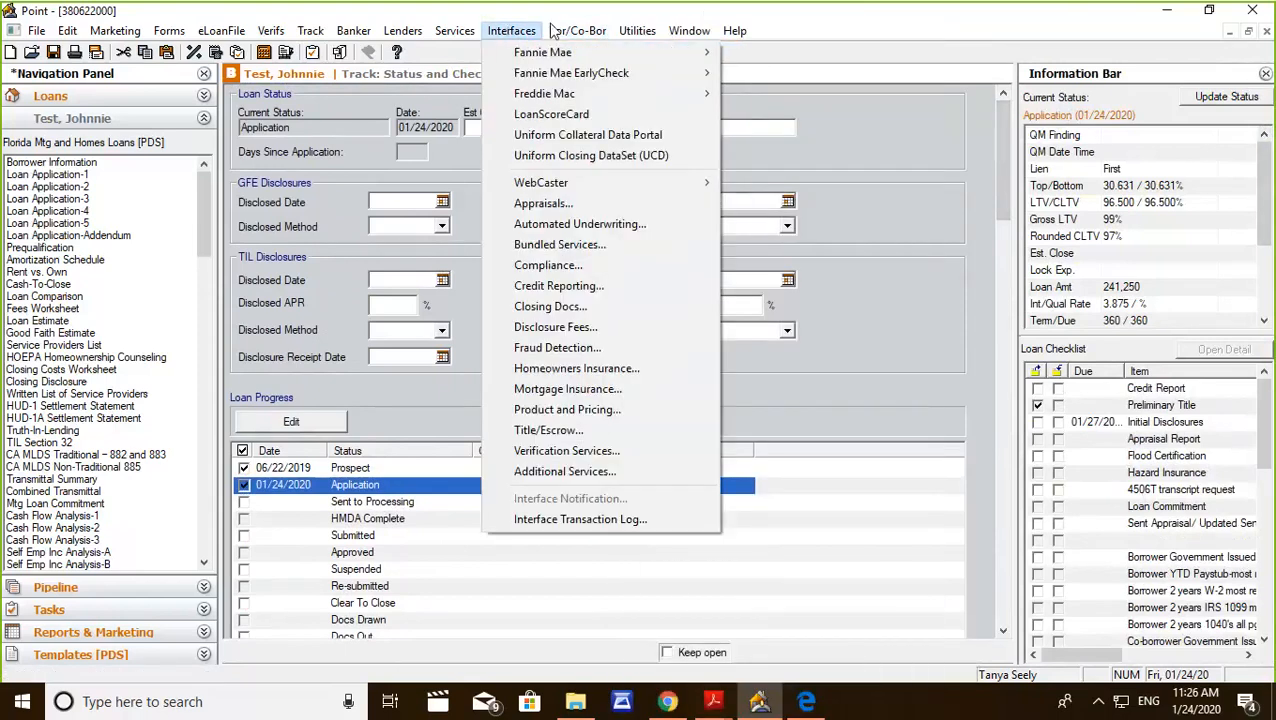
{"action": "mouse_move", "coordinate": [472, 31]}
{"action": "mouse_move", "coordinate": [632, 34]}
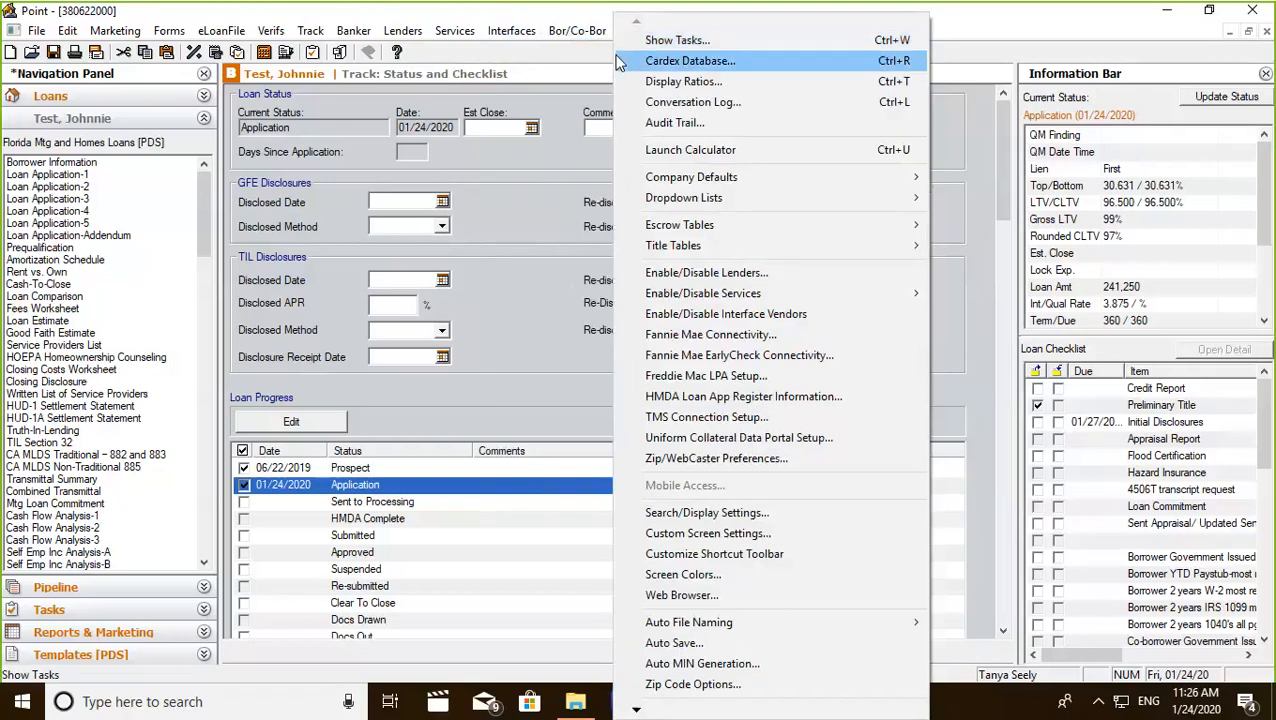
{"action": "mouse_move", "coordinate": [578, 30]}
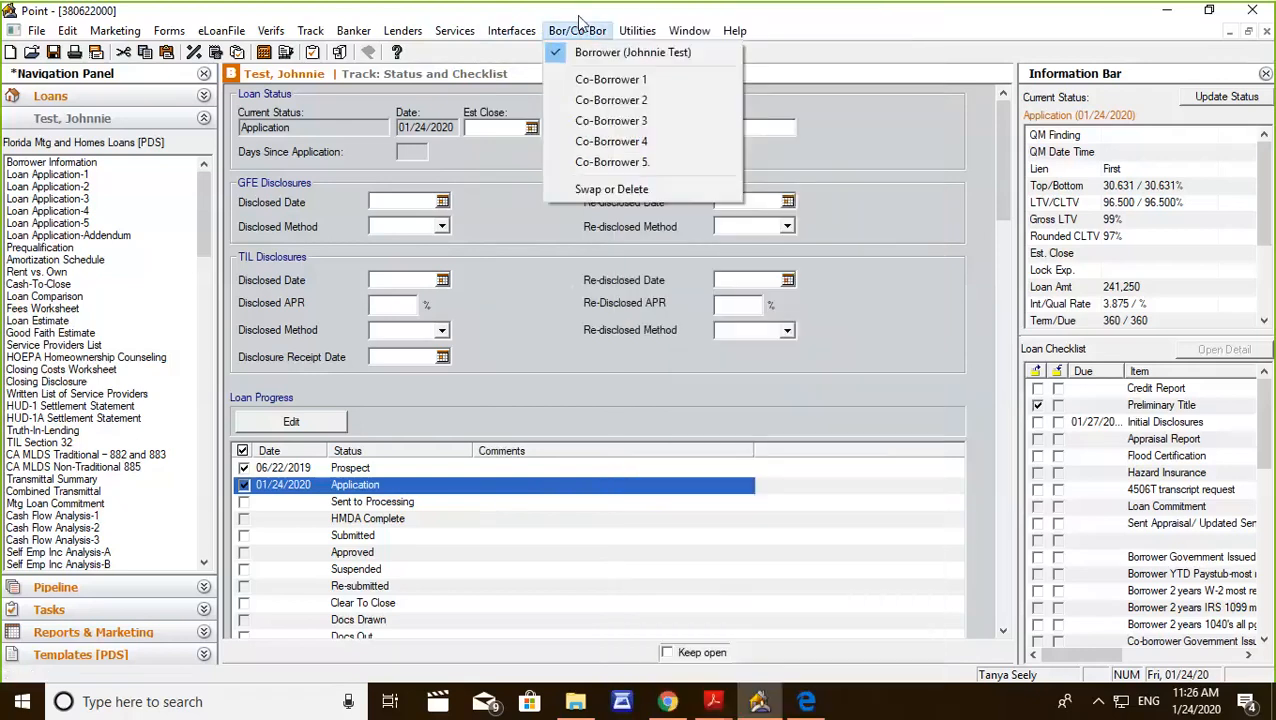
{"action": "left_click", "coordinate": [873, 131]}
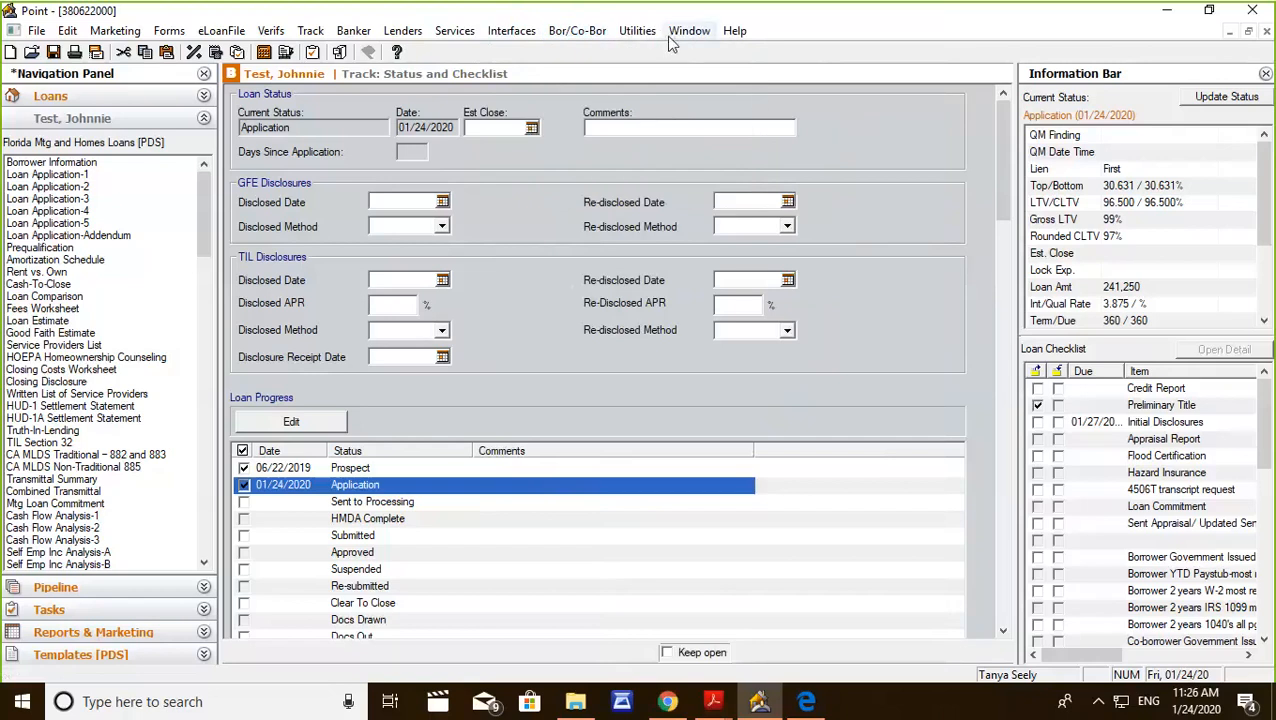
Add the entry "ordered title" to the loan's Conversation Log and close the log.
{"action": "left_click", "coordinate": [638, 31]}
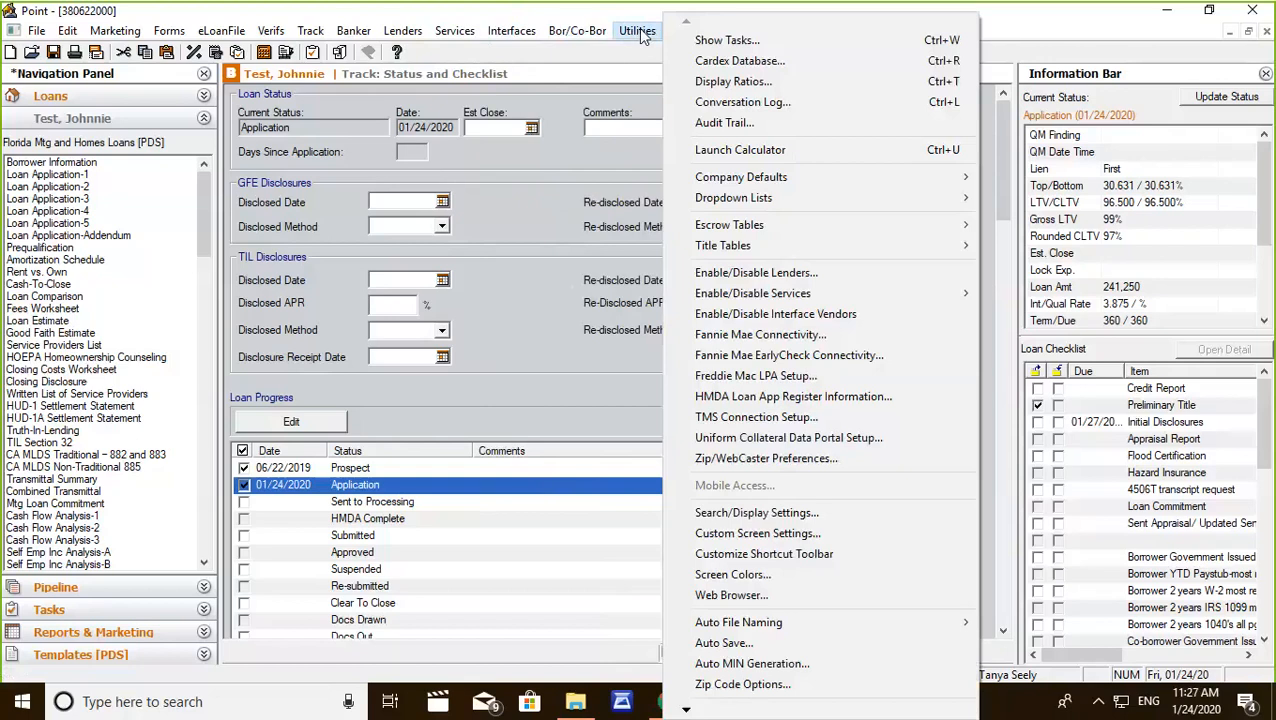
{"action": "left_click", "coordinate": [740, 102]}
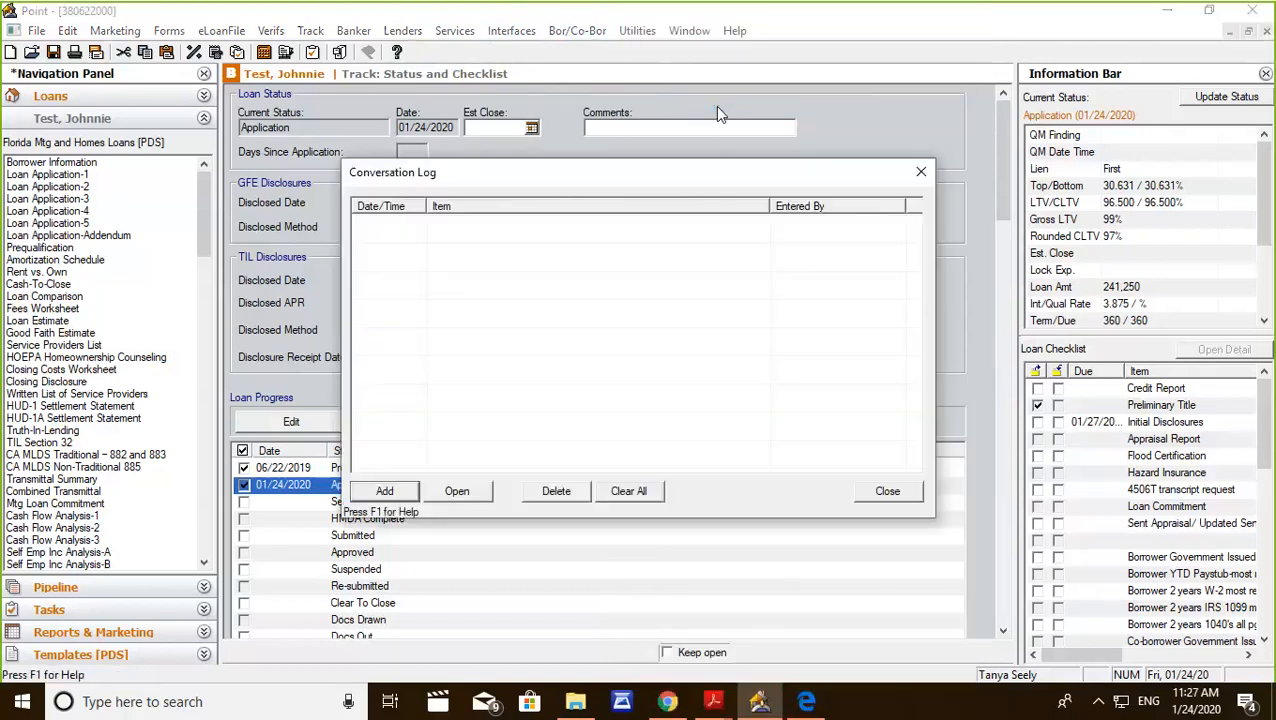
{"action": "left_click", "coordinate": [385, 489]}
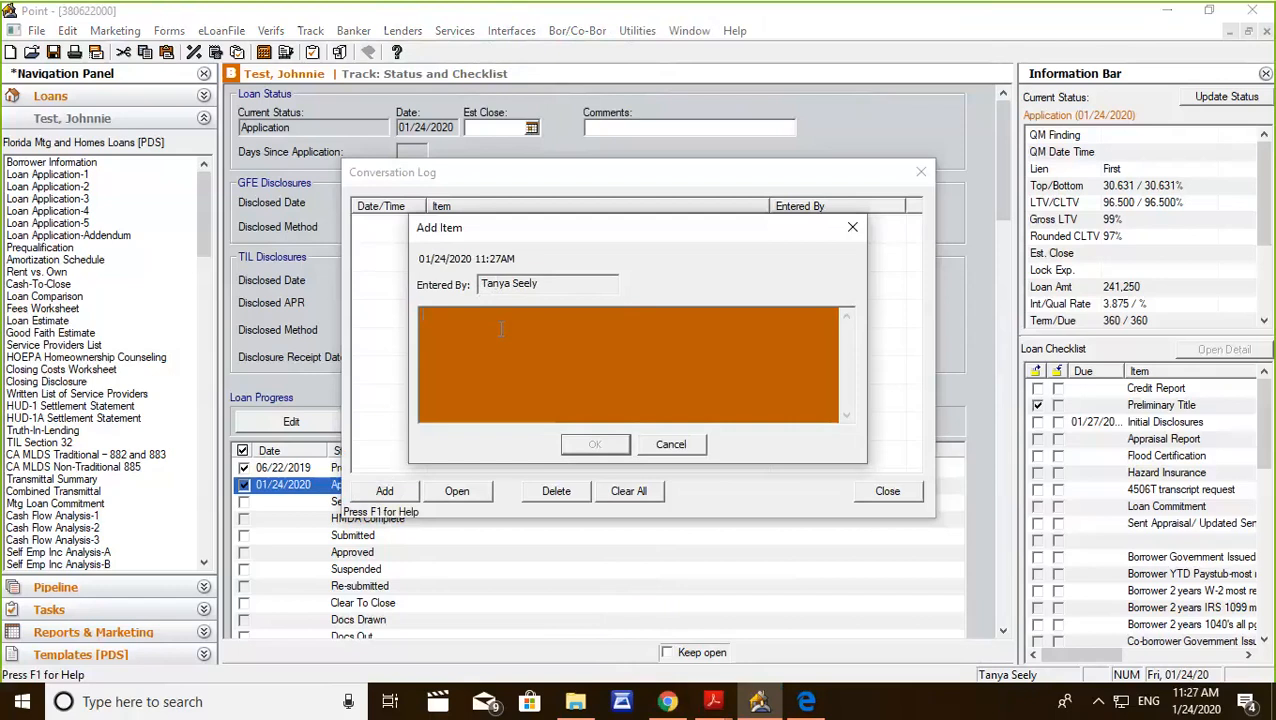
{"action": "type", "text": "ordered title"}
{"action": "left_click", "coordinate": [595, 444]}
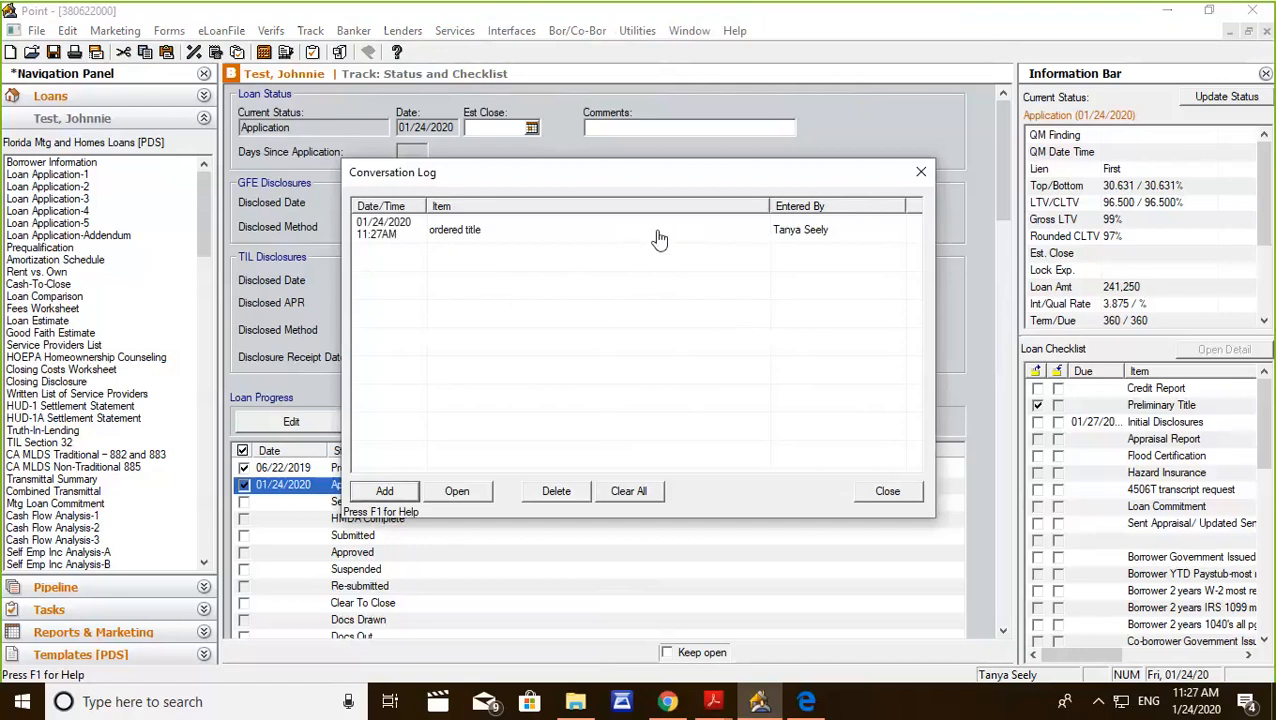
{"action": "left_click", "coordinate": [887, 491]}
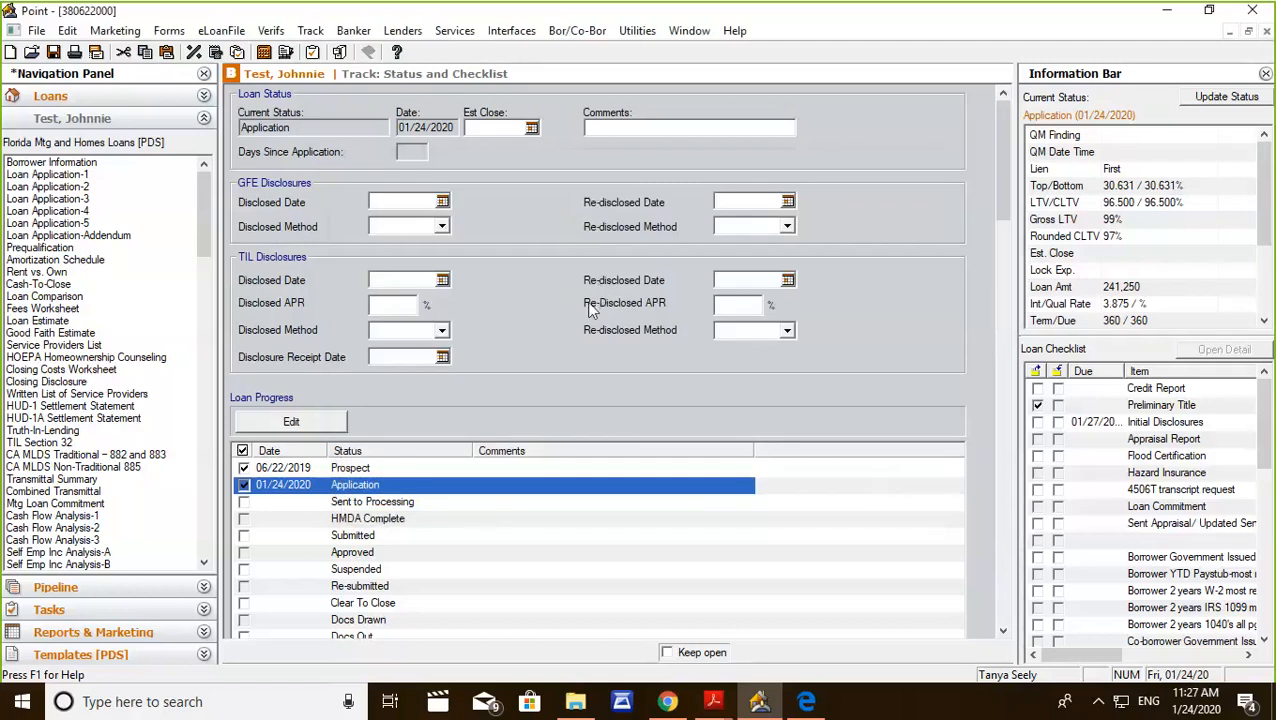
Examine the Loan Progress, Third Party Documents and Document Requests lists on the Status and Checklist screen.
{"action": "scroll", "coordinate": [550, 297], "scroll_direction": "down", "scroll_amount": 3}
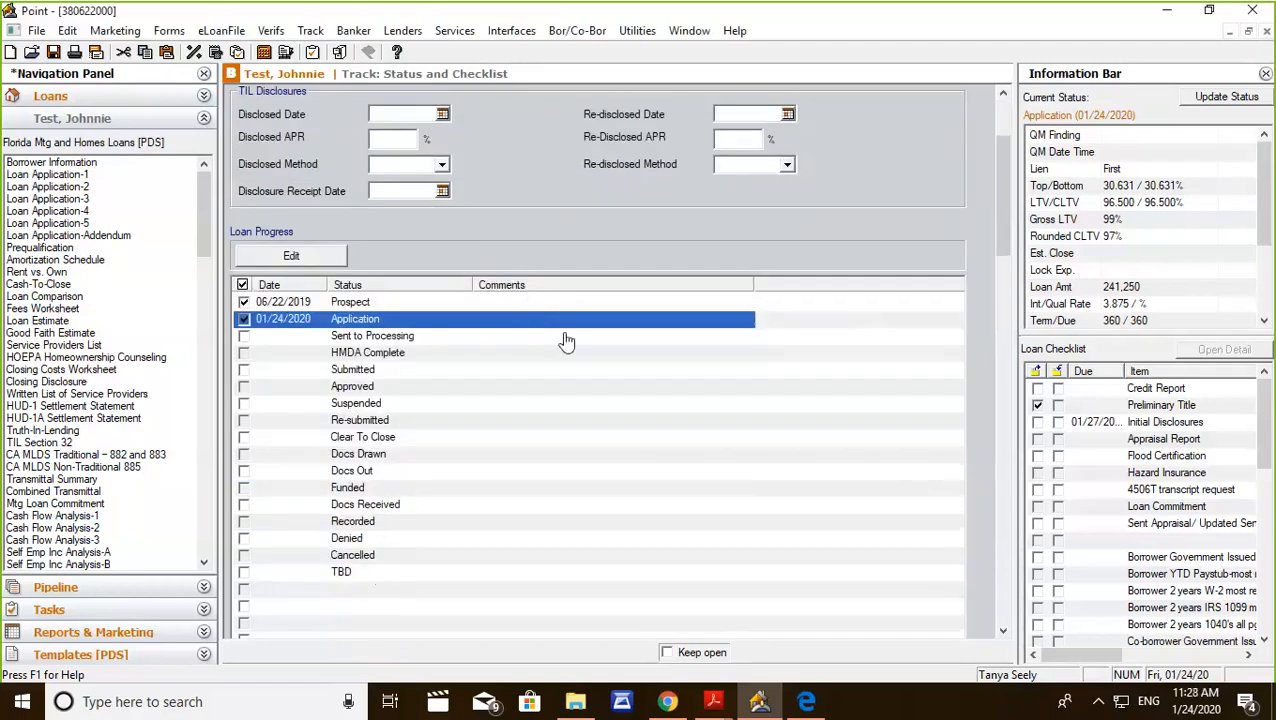
{"action": "left_click_drag", "start_coordinate": [1002, 196], "coordinate": [1001, 379]}
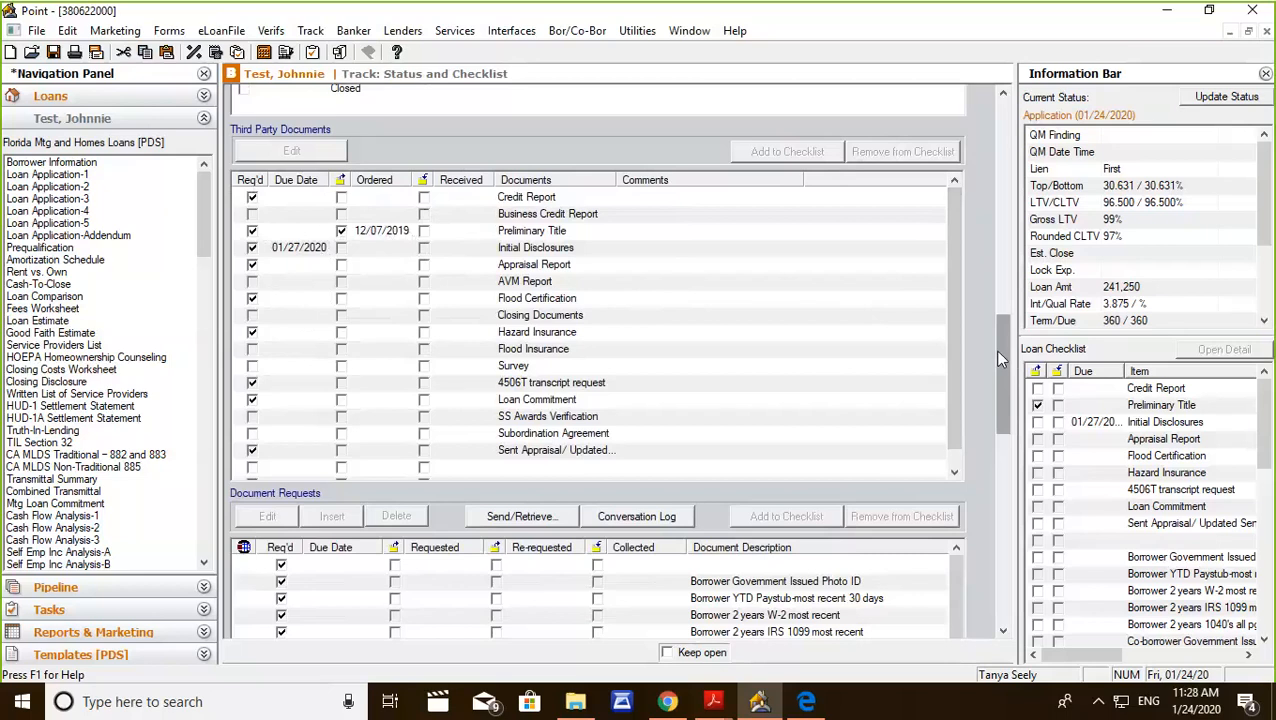
{"action": "scroll", "coordinate": [997, 358], "scroll_direction": "down", "scroll_amount": 2}
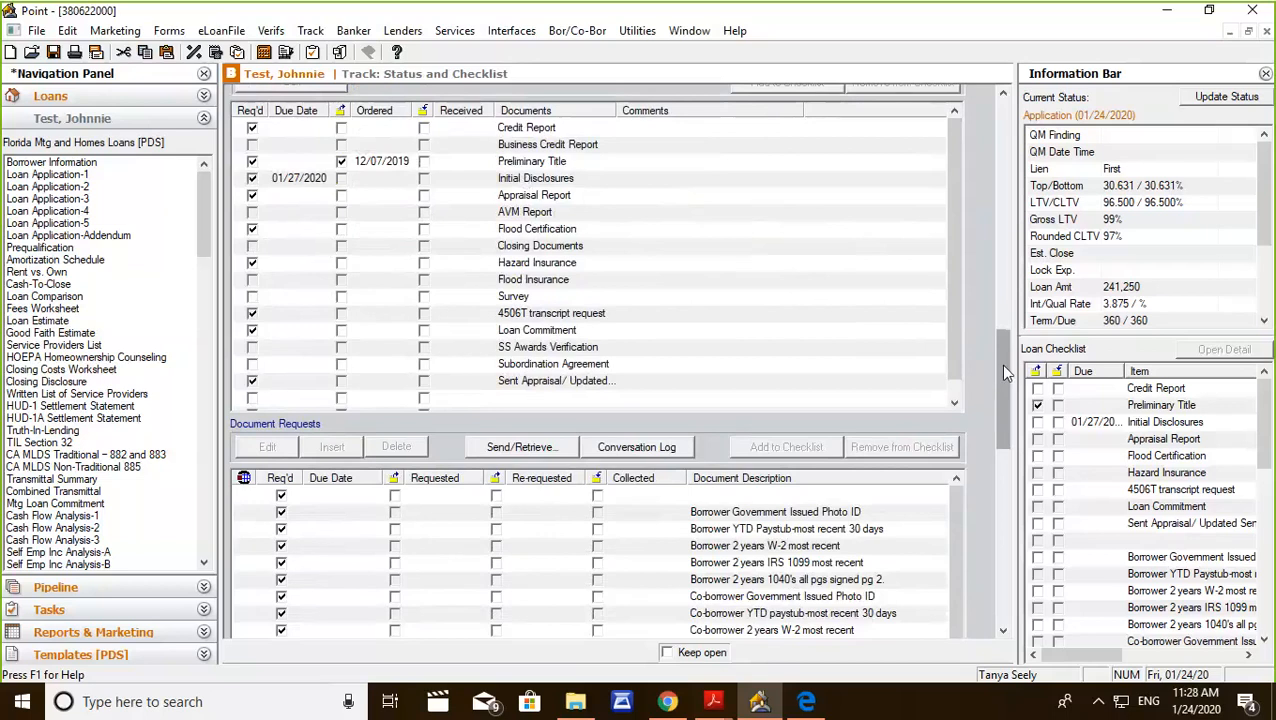
{"action": "left_click_drag", "start_coordinate": [1000, 364], "coordinate": [990, 424]}
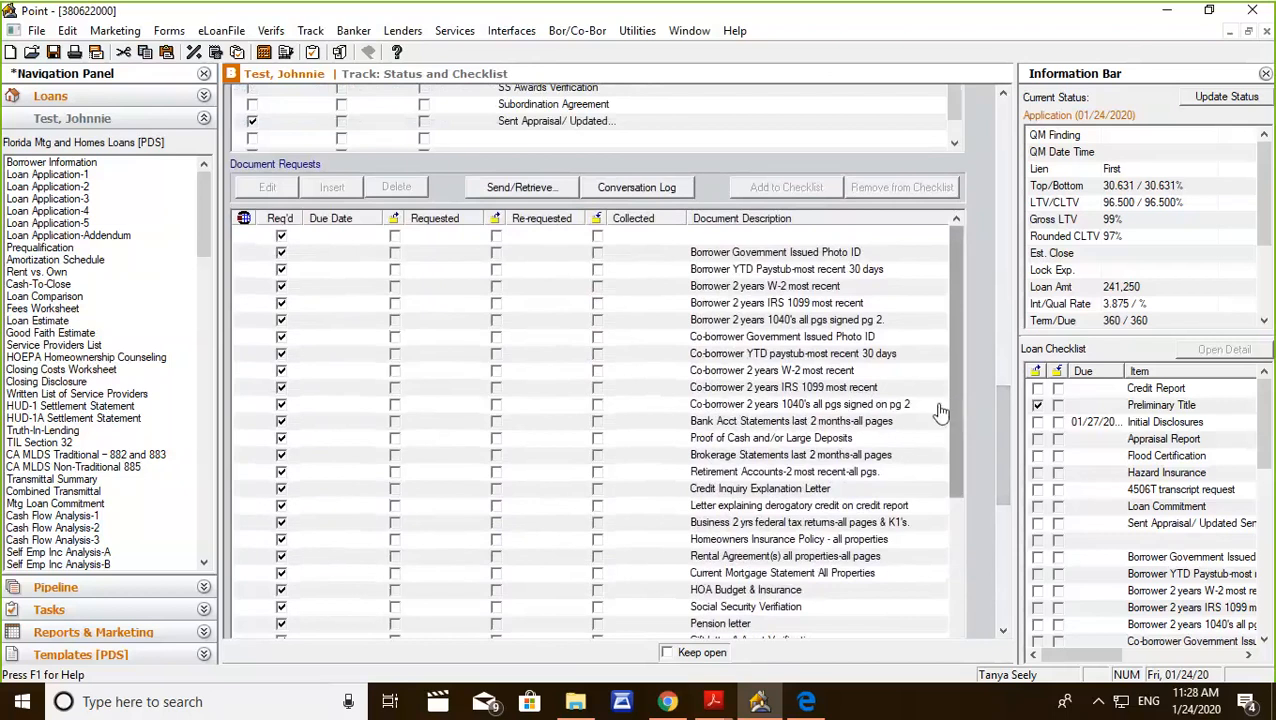
Check the borrower's e-mail field in Borrower Information and return to the Document Requests list in Status and Checklist.
{"action": "left_click", "coordinate": [46, 163]}
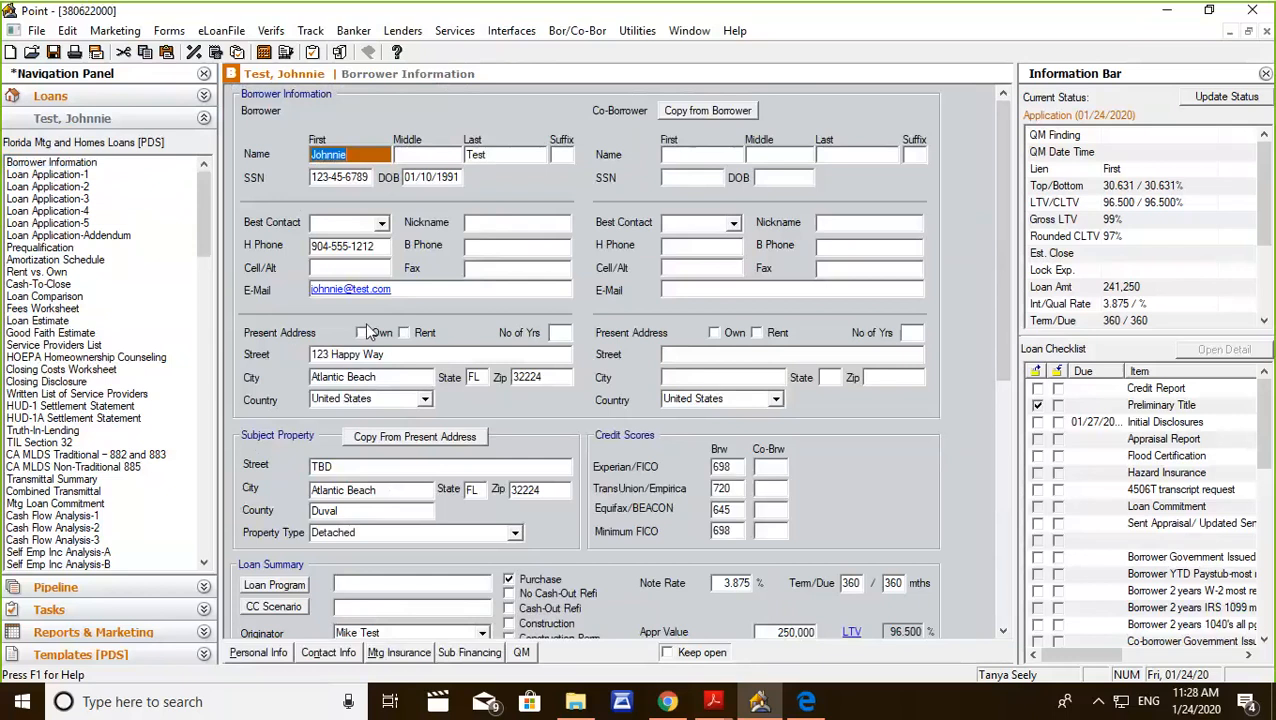
{"action": "left_click", "coordinate": [419, 288]}
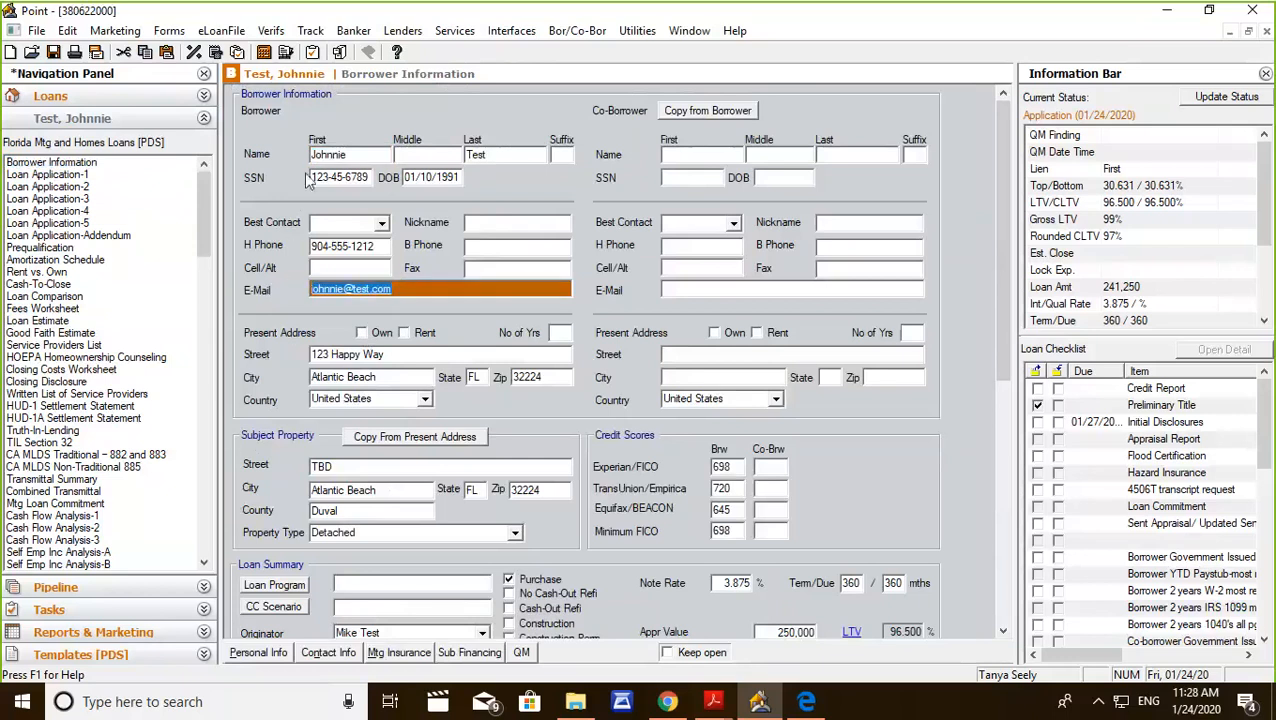
{"action": "left_click", "coordinate": [312, 31]}
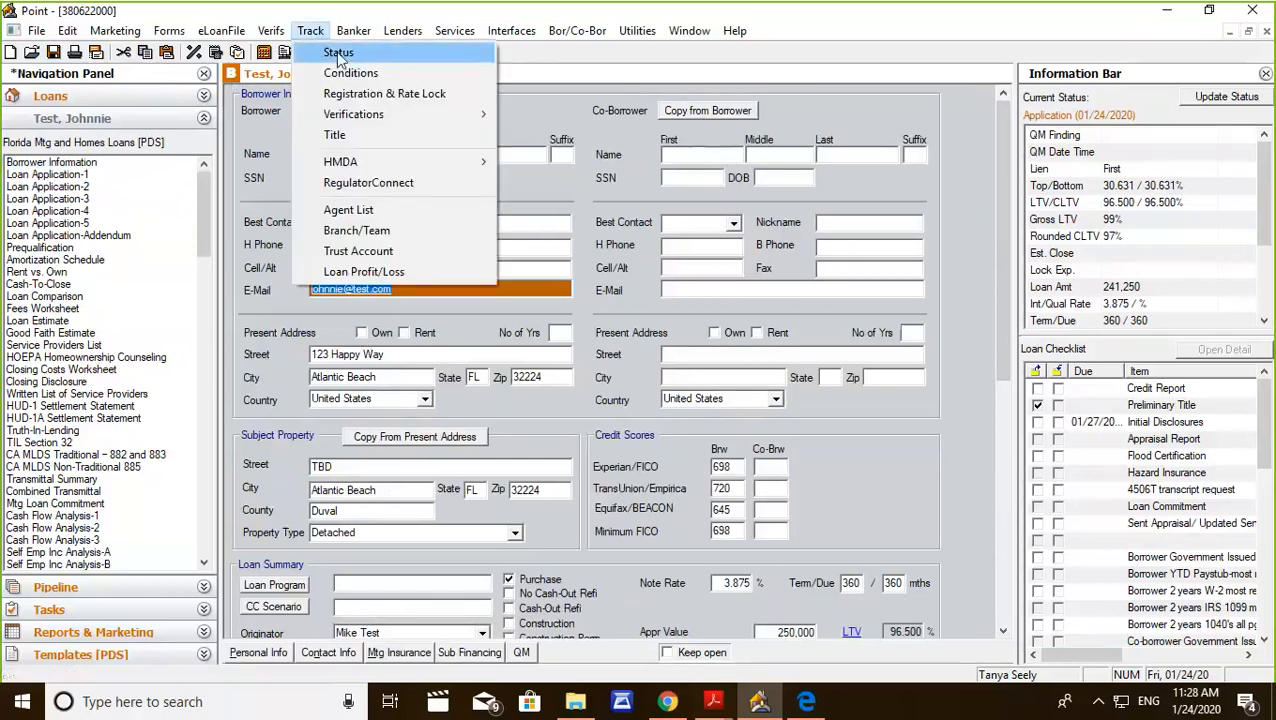
{"action": "left_click", "coordinate": [338, 52]}
{"action": "left_click_drag", "start_coordinate": [1004, 194], "coordinate": [1008, 480]}
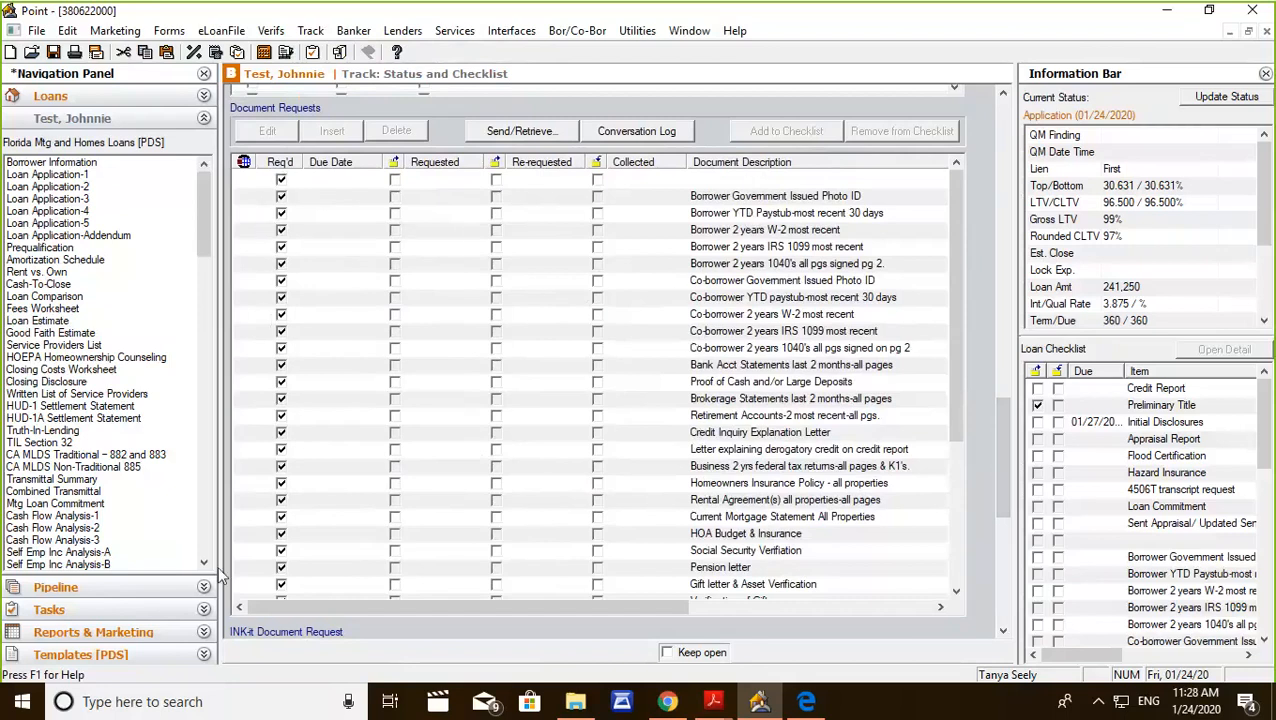
Clear the Req'd mark from the co-borrower's photo ID, YTD paystub, W-2 and IRS 1099 items in Document Requests.
{"action": "scroll", "coordinate": [825, 280], "scroll_direction": "down", "scroll_amount": 3}
{"action": "scroll", "coordinate": [843, 290], "scroll_direction": "down", "scroll_amount": 2}
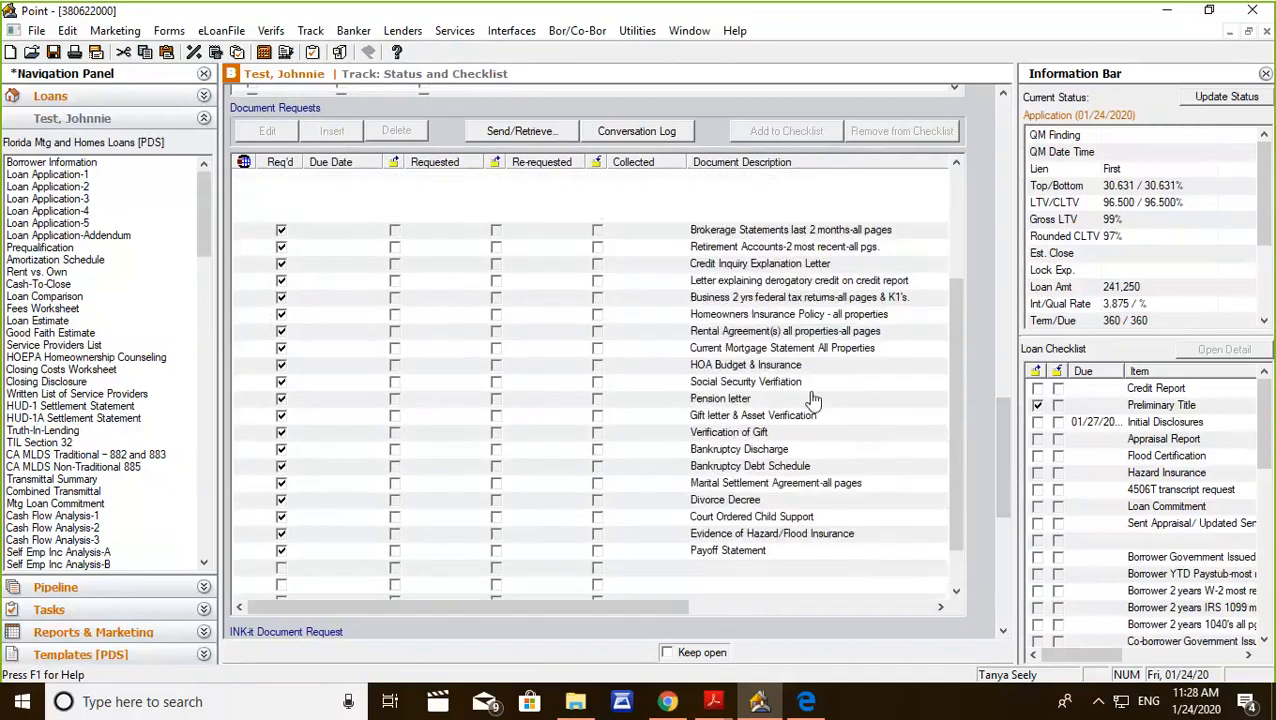
{"action": "scroll", "coordinate": [812, 399], "scroll_direction": "up", "scroll_amount": 5}
{"action": "scroll", "coordinate": [806, 276], "scroll_direction": "down", "scroll_amount": 4}
{"action": "scroll", "coordinate": [790, 300], "scroll_direction": "up", "scroll_amount": 4}
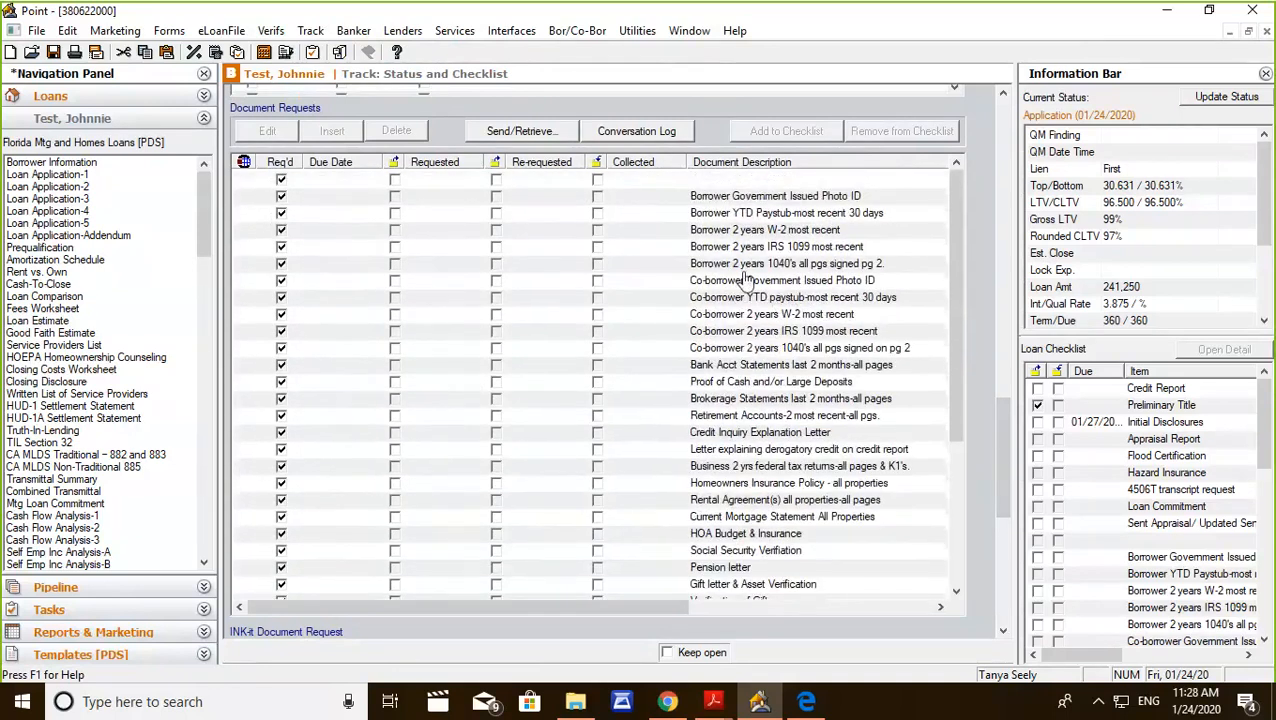
{"action": "left_click", "coordinate": [281, 280]}
{"action": "left_click", "coordinate": [282, 297]}
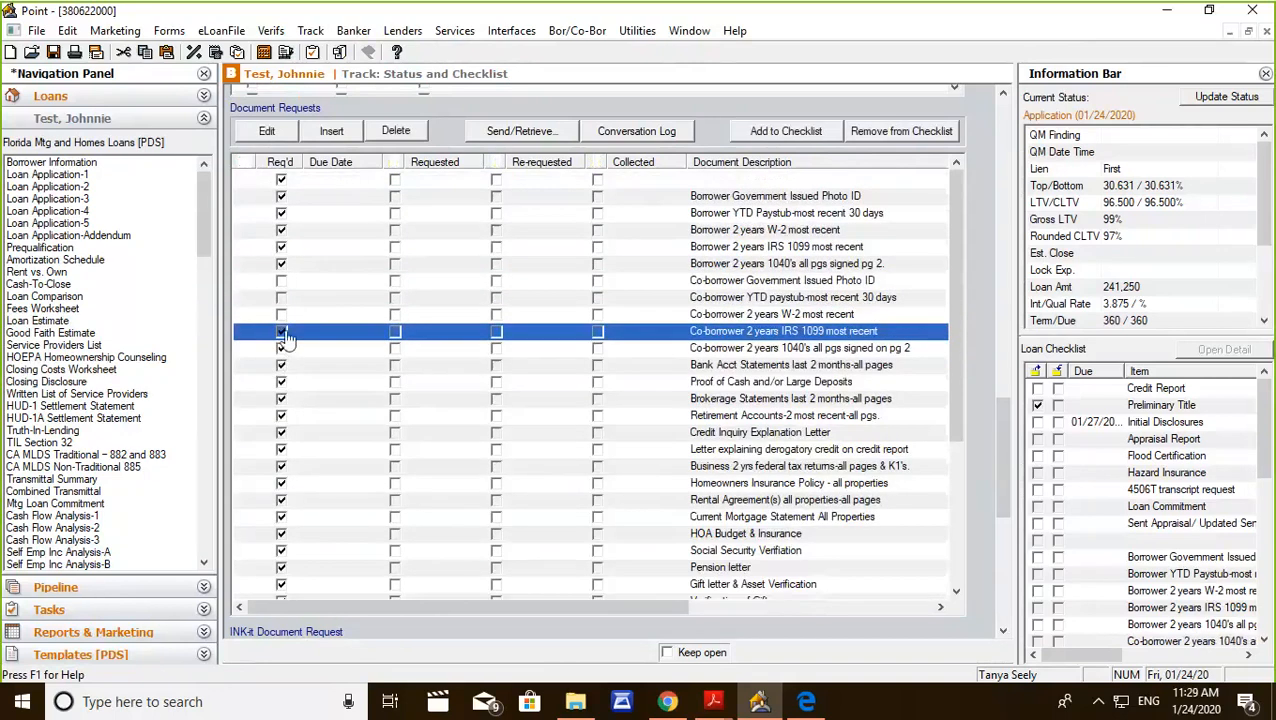
{"action": "left_click", "coordinate": [282, 349]}
{"action": "left_click", "coordinate": [281, 334]}
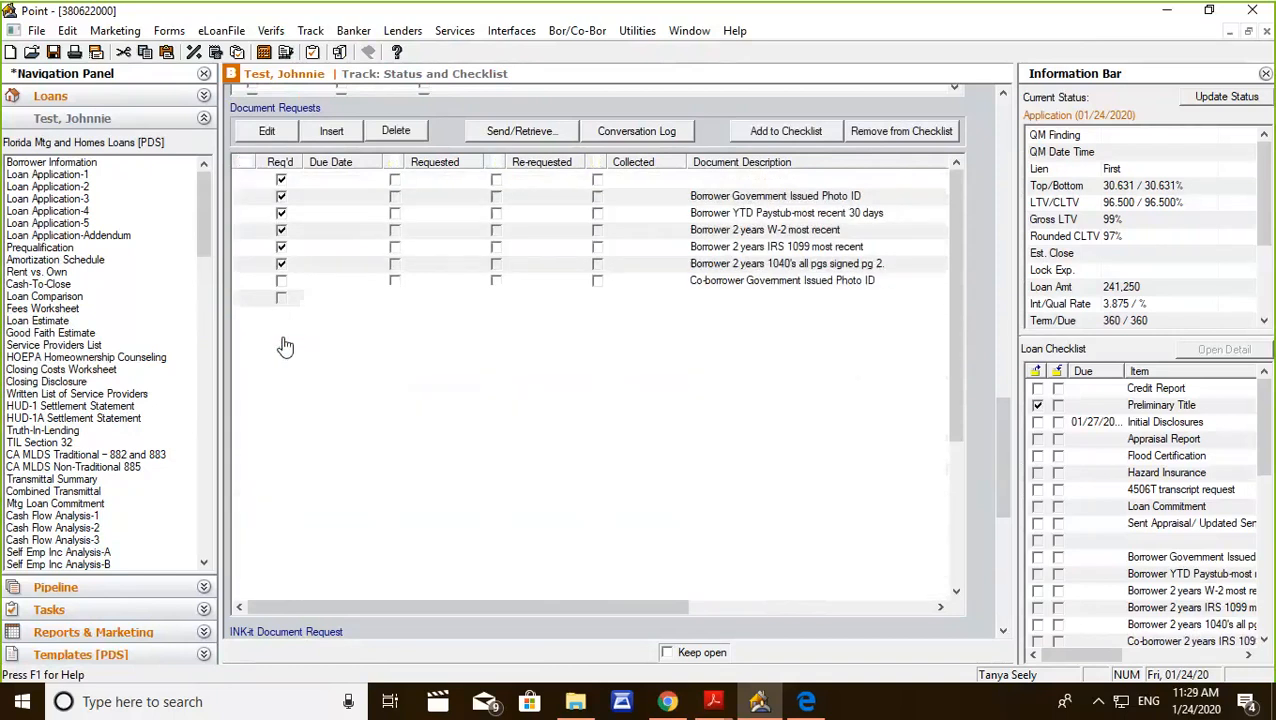
{"action": "left_click", "coordinate": [281, 352]}
View the Send/Retrieve dialog for the co-borrower's 1040's request and cancel it without sending.
{"action": "scroll", "coordinate": [421, 313], "scroll_direction": "down", "scroll_amount": 3}
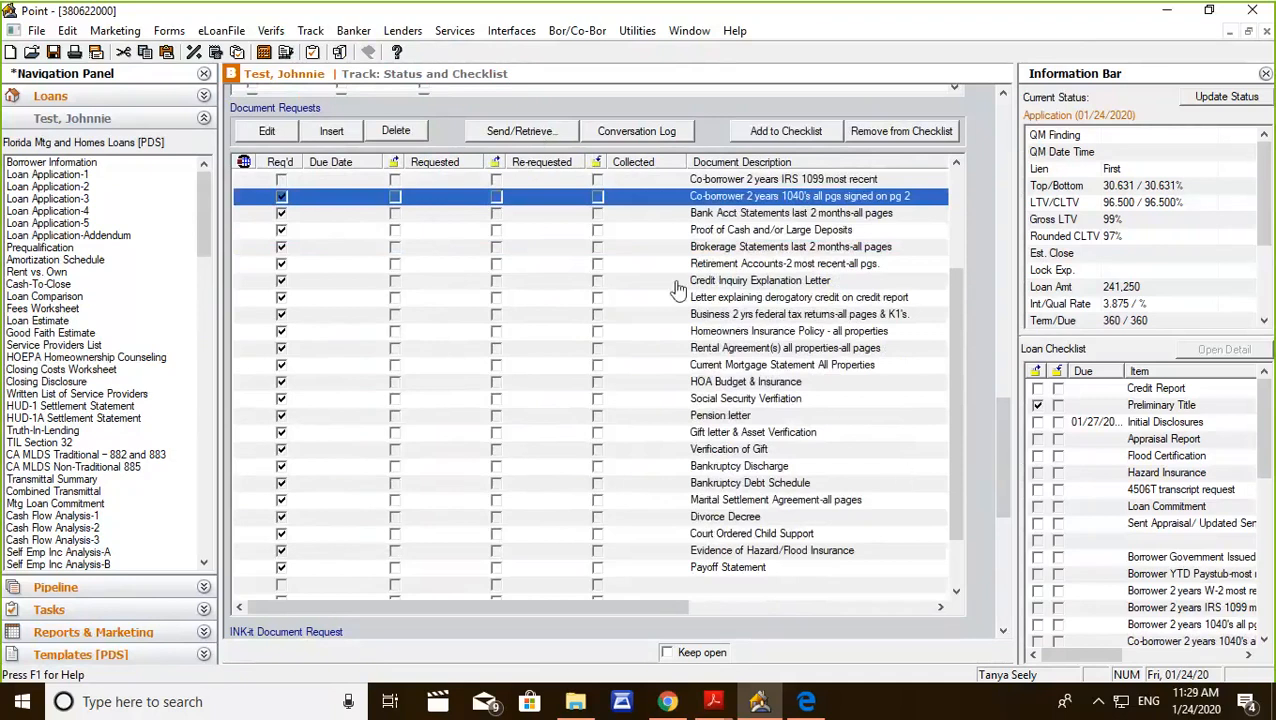
{"action": "left_click", "coordinate": [527, 136]}
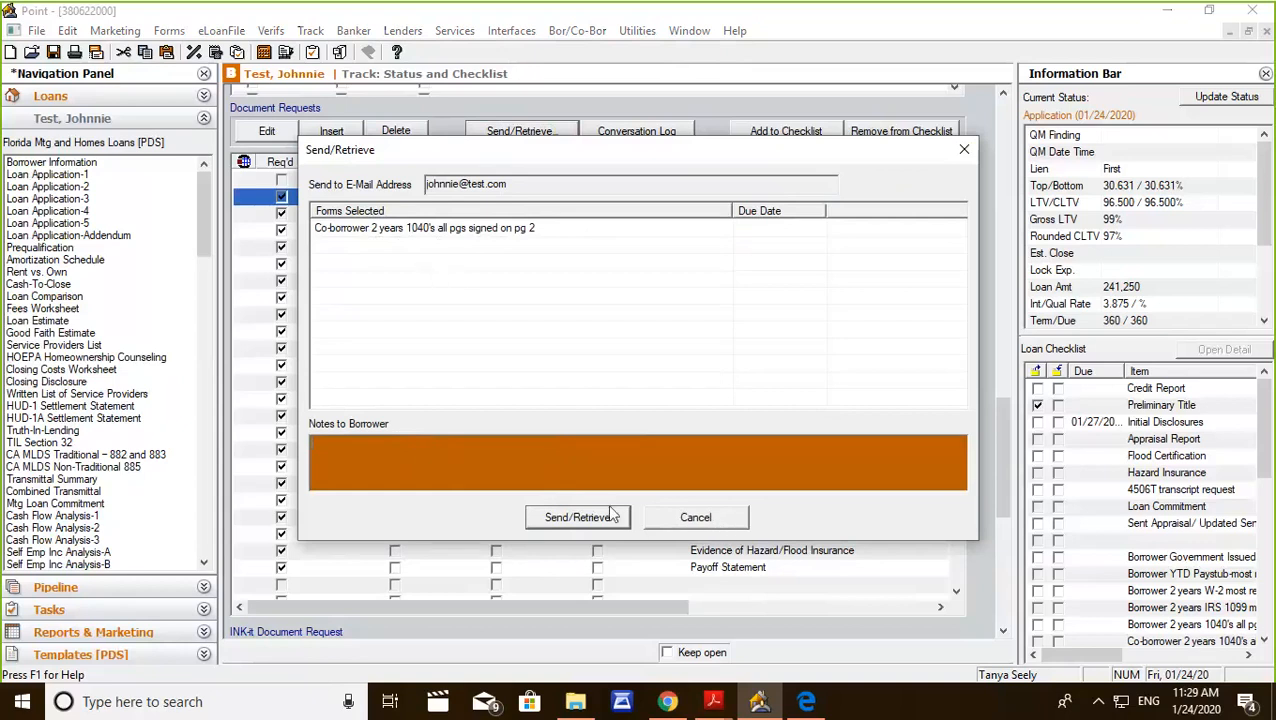
{"action": "left_click", "coordinate": [683, 517]}
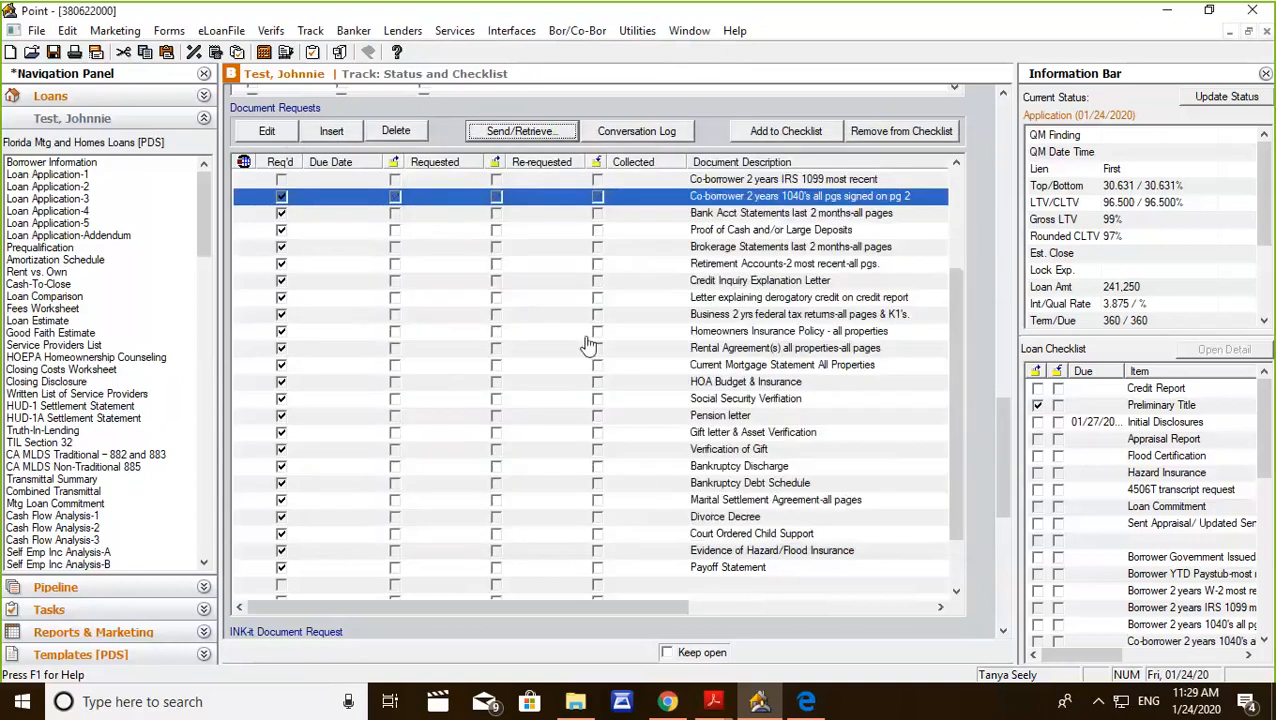
Look at the loan's stored documents in Document Management and close the window.
{"action": "scroll", "coordinate": [697, 292], "scroll_direction": "up", "scroll_amount": 3}
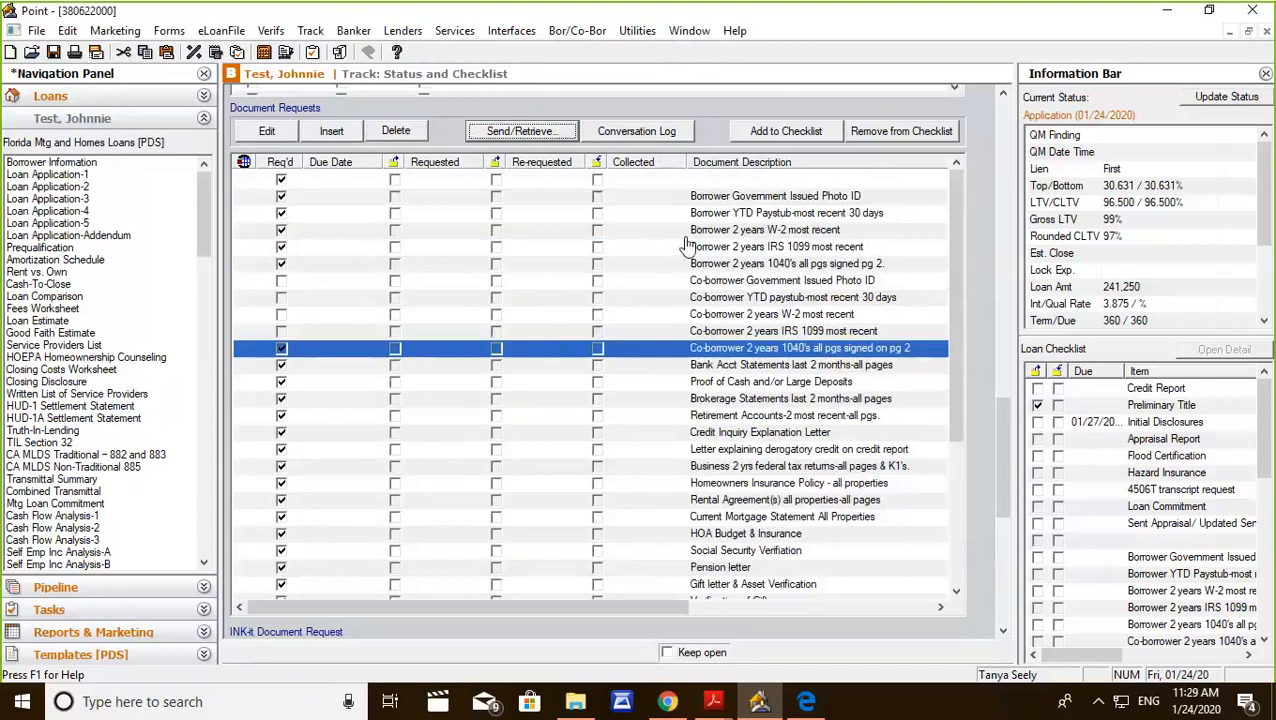
{"action": "left_click", "coordinate": [340, 53]}
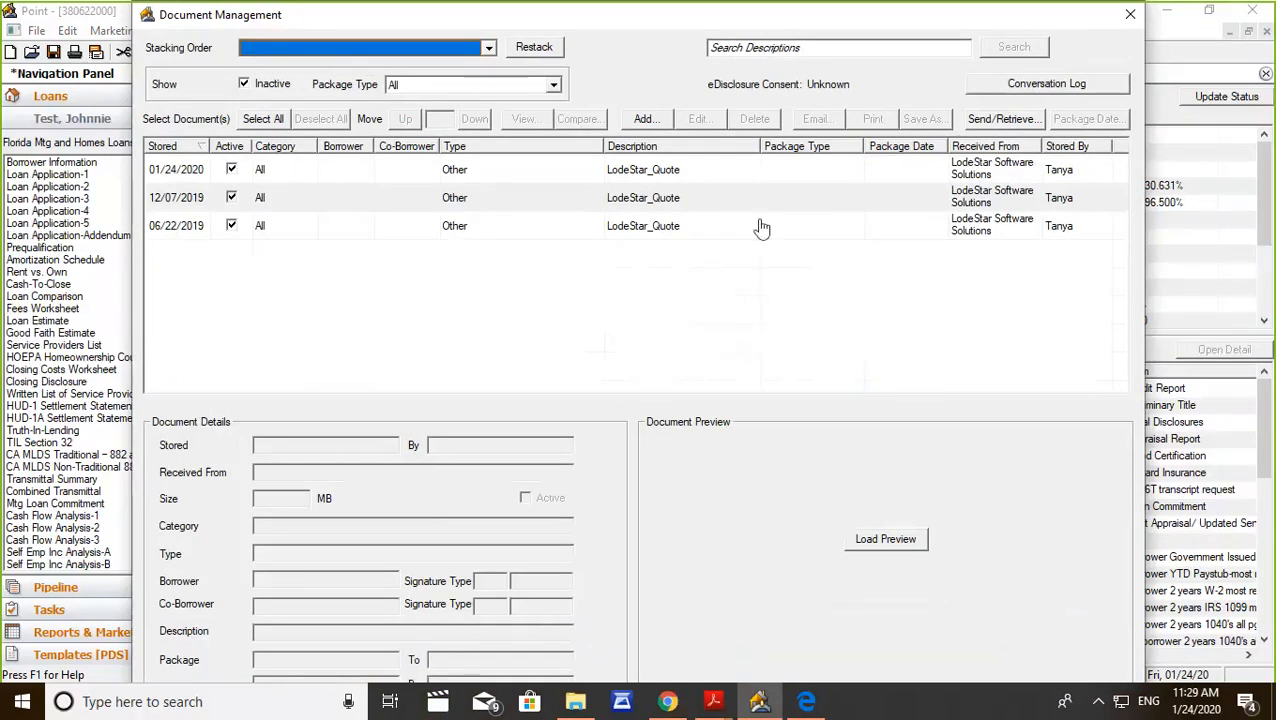
{"action": "left_click", "coordinate": [1130, 14]}
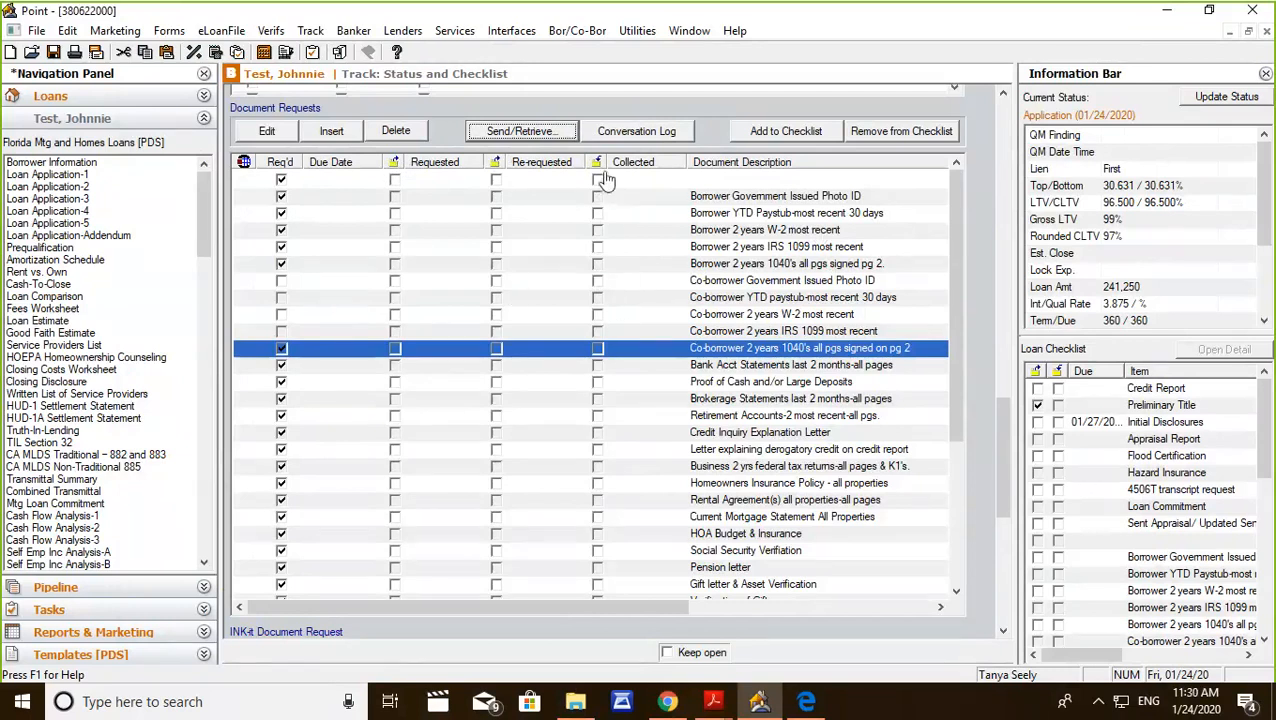
Examine the INK-it Document Request section of Status and Checklist and return to the Loan Status section.
{"action": "left_click_drag", "start_coordinate": [950, 239], "coordinate": [1000, 428]}
{"action": "scroll", "coordinate": [976, 432], "scroll_direction": "down", "scroll_amount": 5}
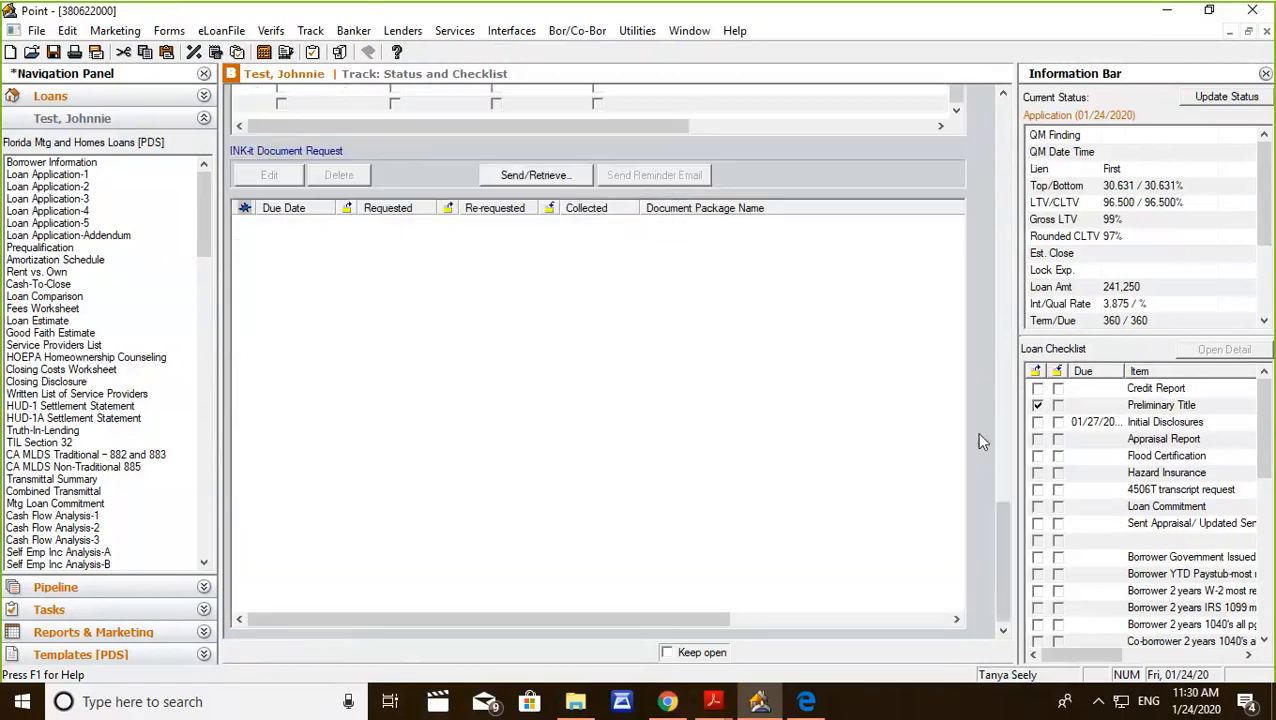
{"action": "scroll", "coordinate": [975, 420], "scroll_direction": "up", "scroll_amount": 2}
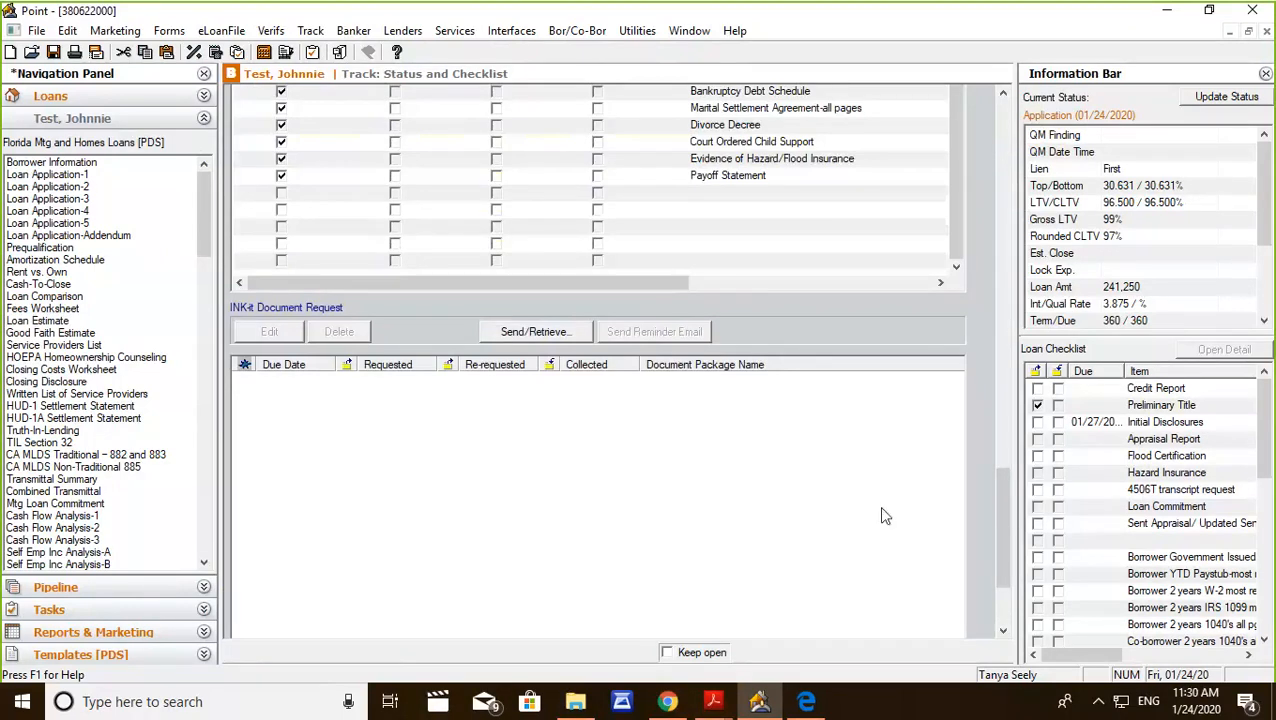
{"action": "left_click_drag", "start_coordinate": [1002, 495], "coordinate": [986, 510]}
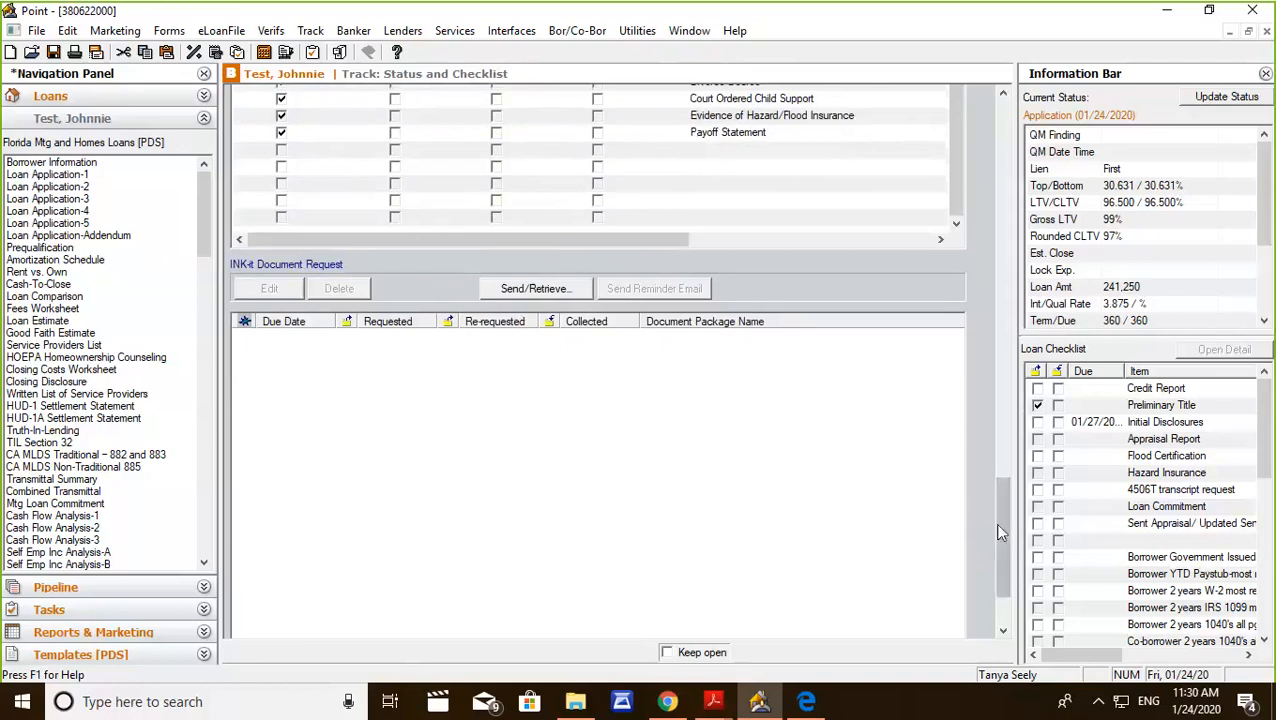
{"action": "left_click_drag", "start_coordinate": [999, 516], "coordinate": [966, 92]}
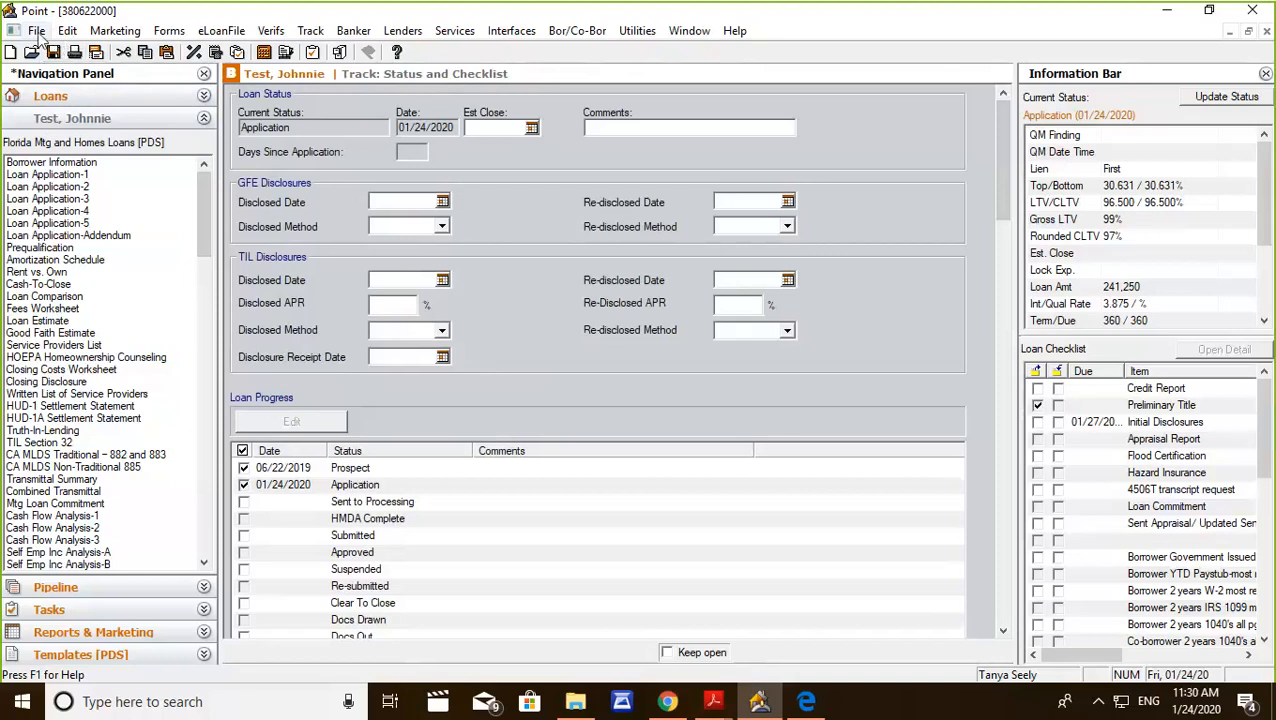
View the local Fannie Mae 3.2 DO/DU export dialog for the loan and cancel it without saving a file.
{"action": "left_click", "coordinate": [37, 31]}
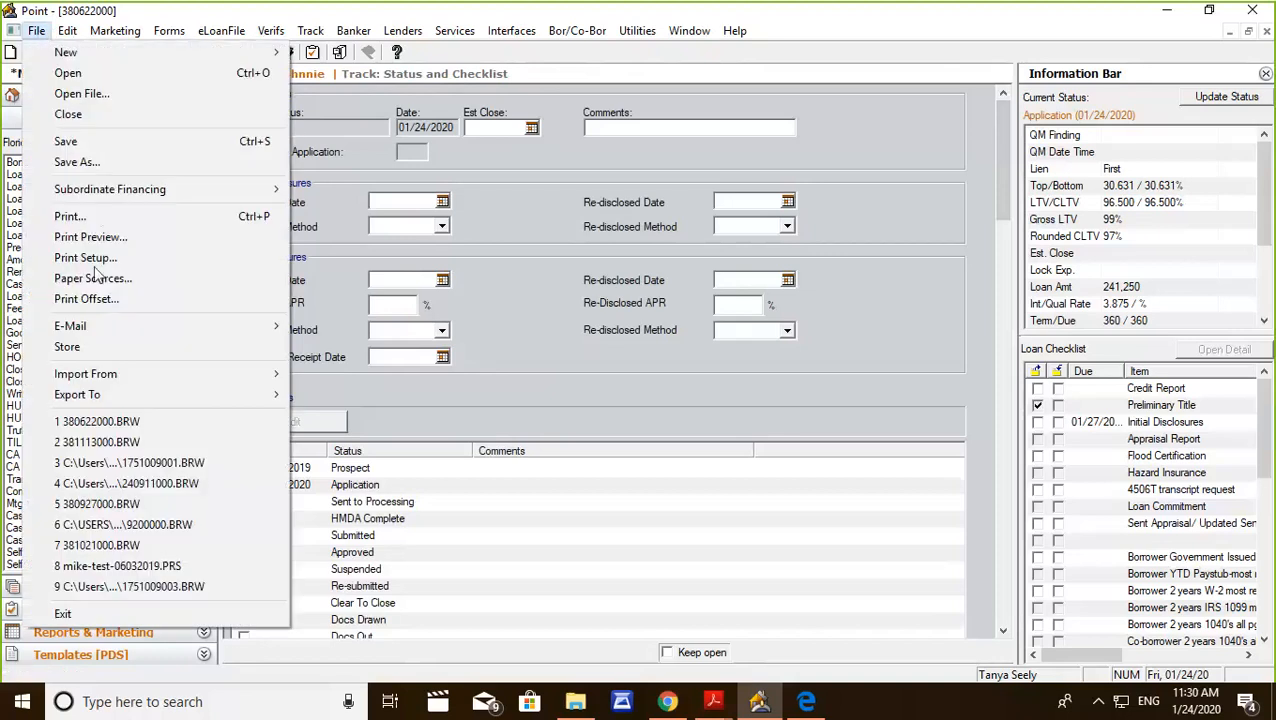
{"action": "mouse_move", "coordinate": [108, 397]}
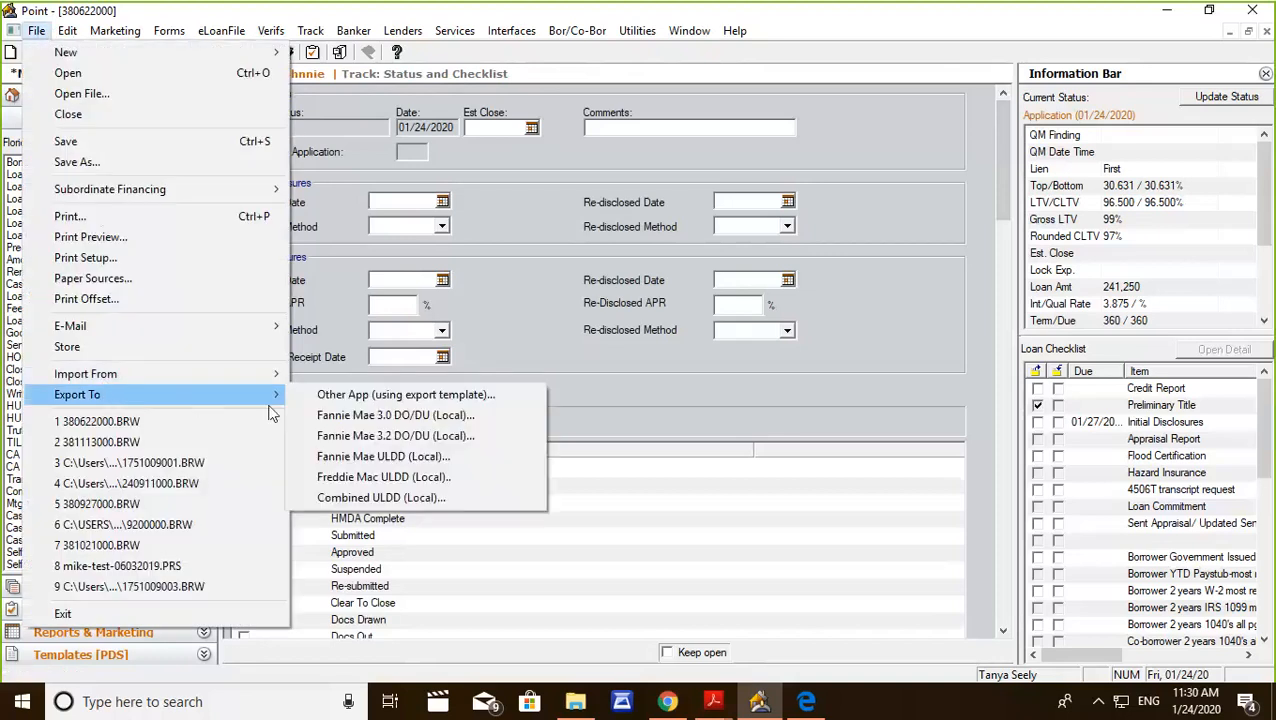
{"action": "left_click", "coordinate": [341, 437]}
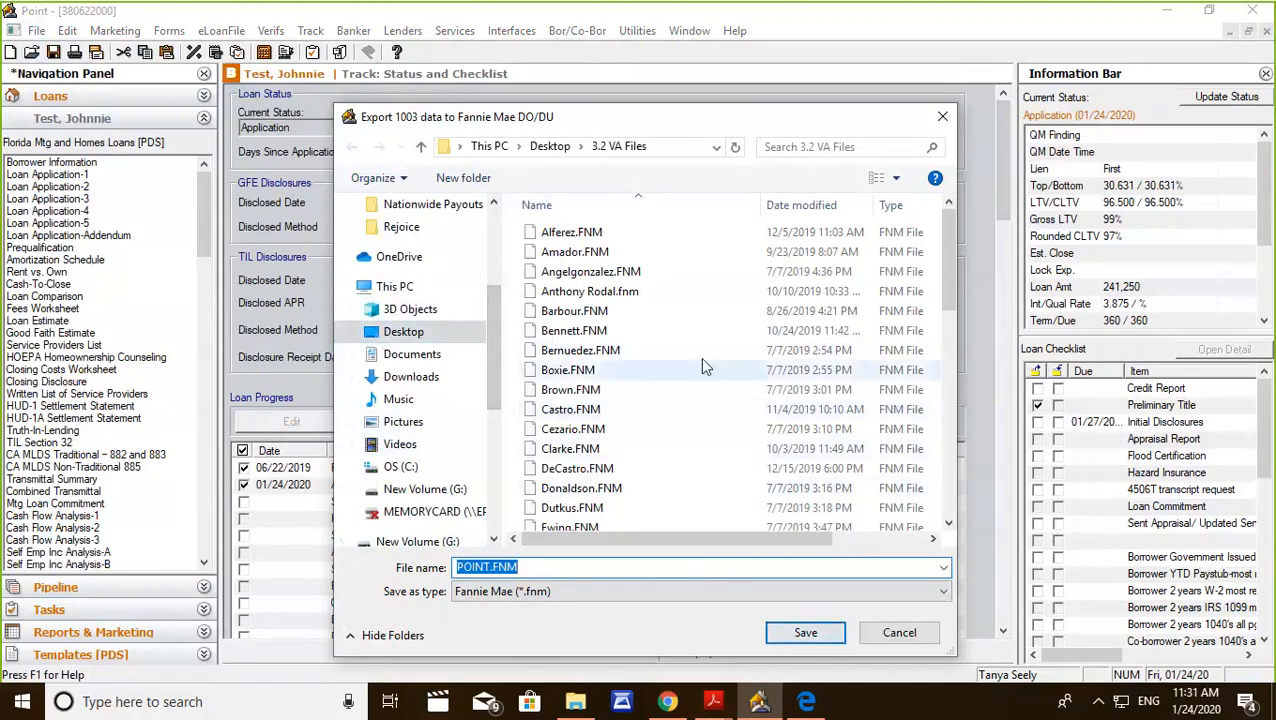
{"action": "left_click", "coordinate": [898, 633]}
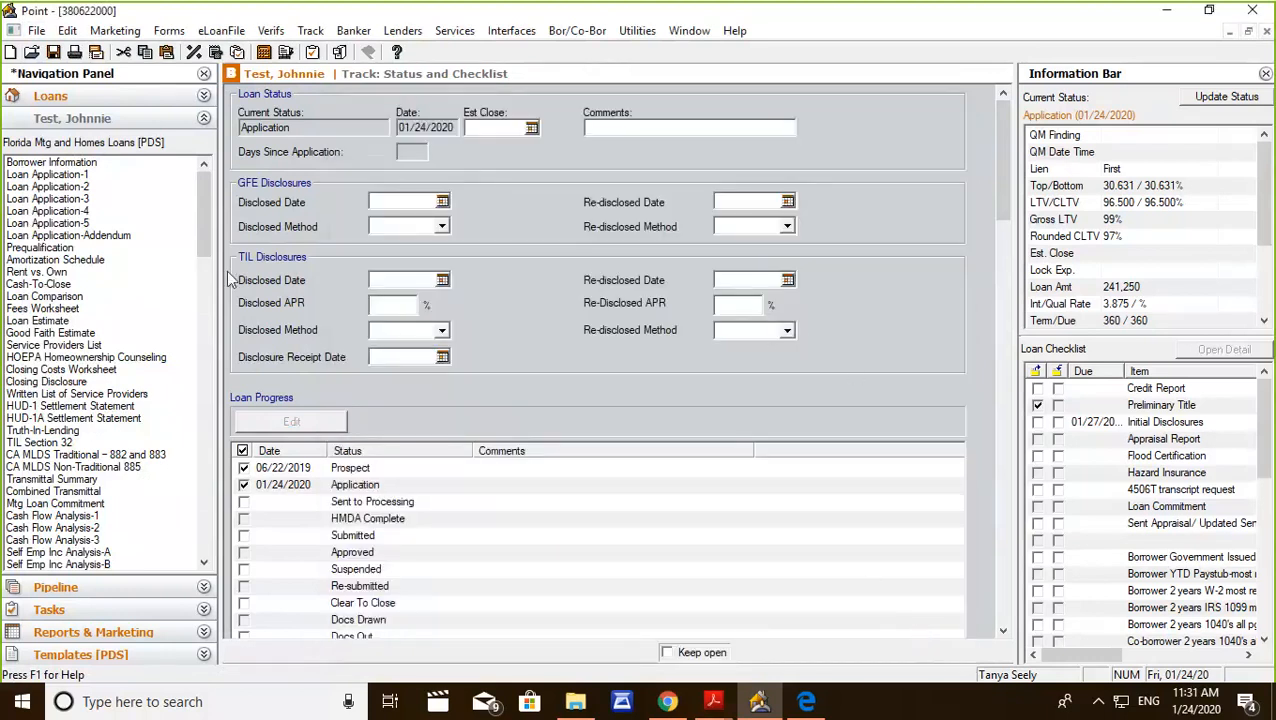
Fill in the borrower's name as the name in which title will be held on Loan Application page 1.
{"action": "mouse_move", "coordinate": [202, 220]}
{"action": "left_mouse_down"}
{"action": "mouse_move", "coordinate": [202, 390]}
{"action": "mouse_move", "coordinate": [198, 308]}
{"action": "mouse_move", "coordinate": [222, 219]}
{"action": "left_mouse_up"}
{"action": "left_click", "coordinate": [66, 163]}
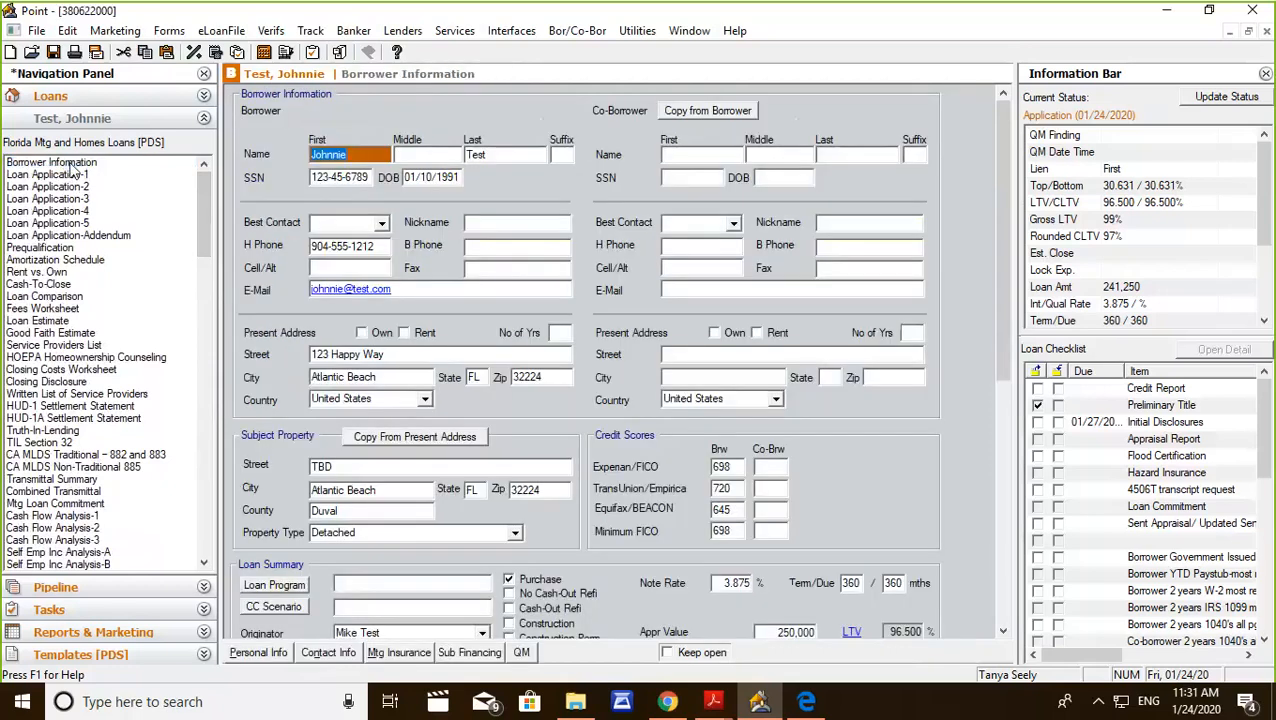
{"action": "left_click", "coordinate": [72, 175]}
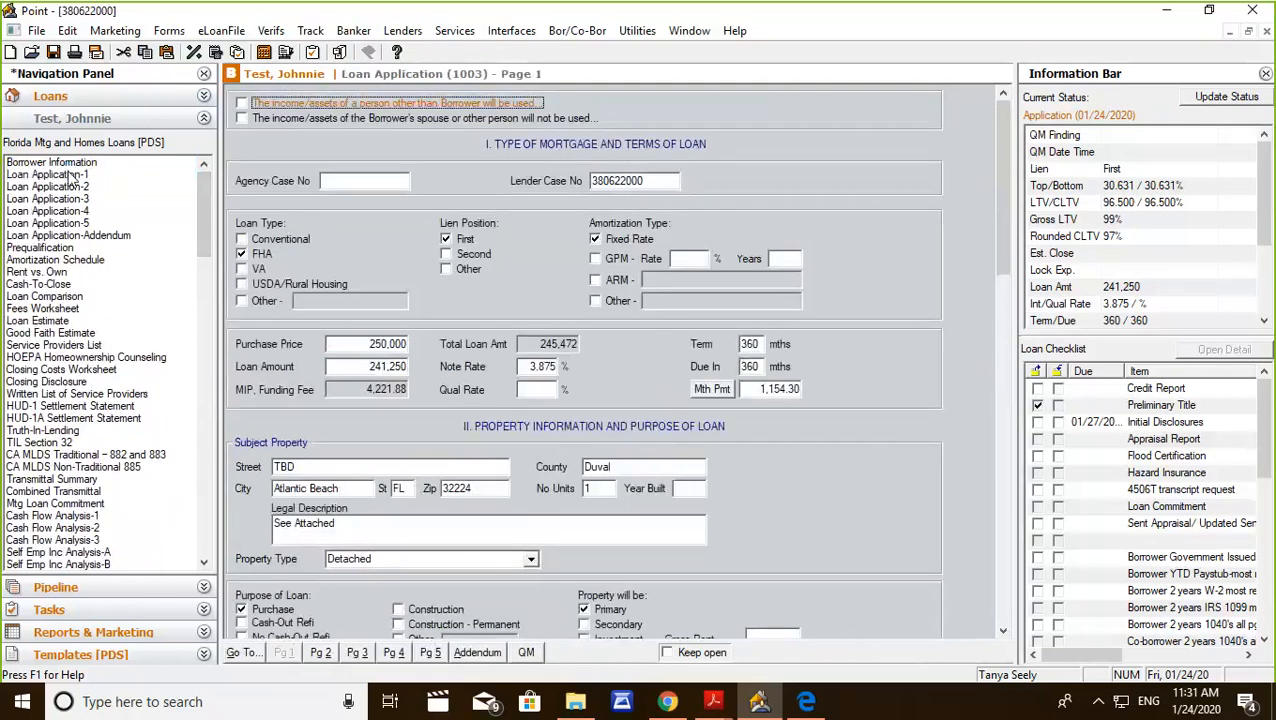
{"action": "scroll", "coordinate": [1002, 139], "scroll_direction": "down", "scroll_amount": 1}
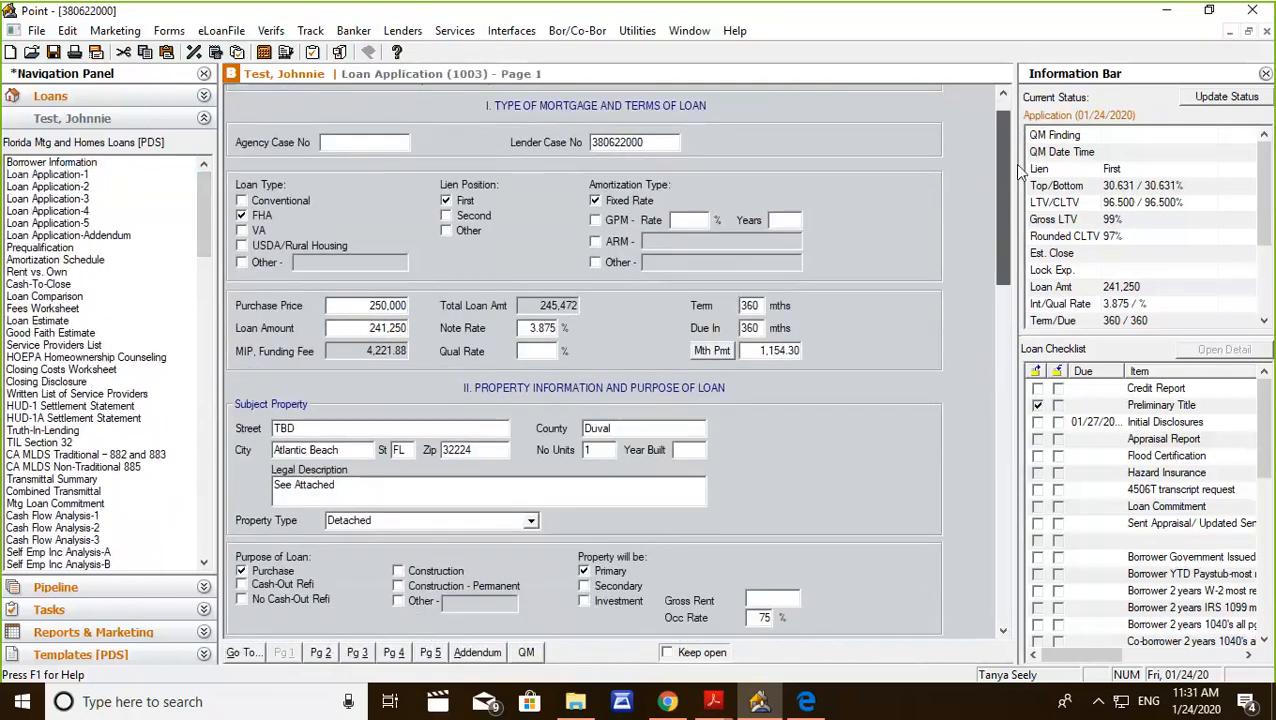
{"action": "scroll", "coordinate": [1003, 200], "scroll_direction": "down", "scroll_amount": 10}
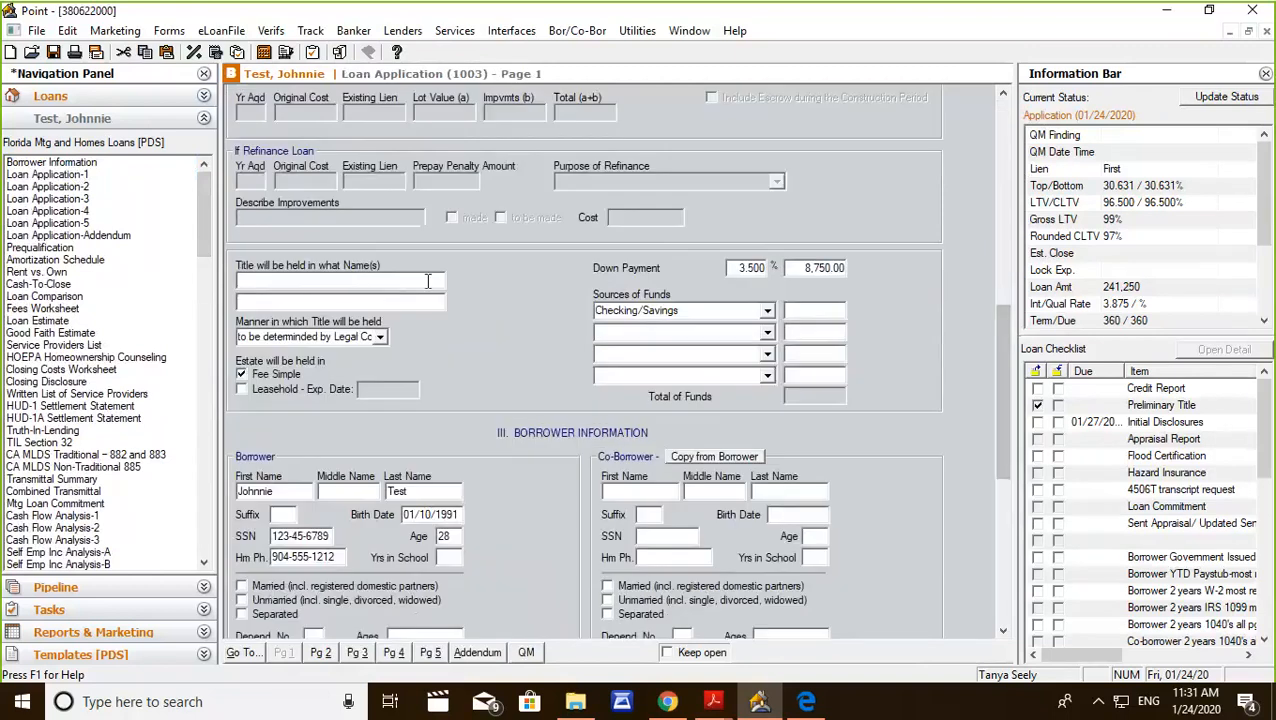
{"action": "left_click", "coordinate": [352, 280]}
{"action": "left_click", "coordinate": [341, 300]}
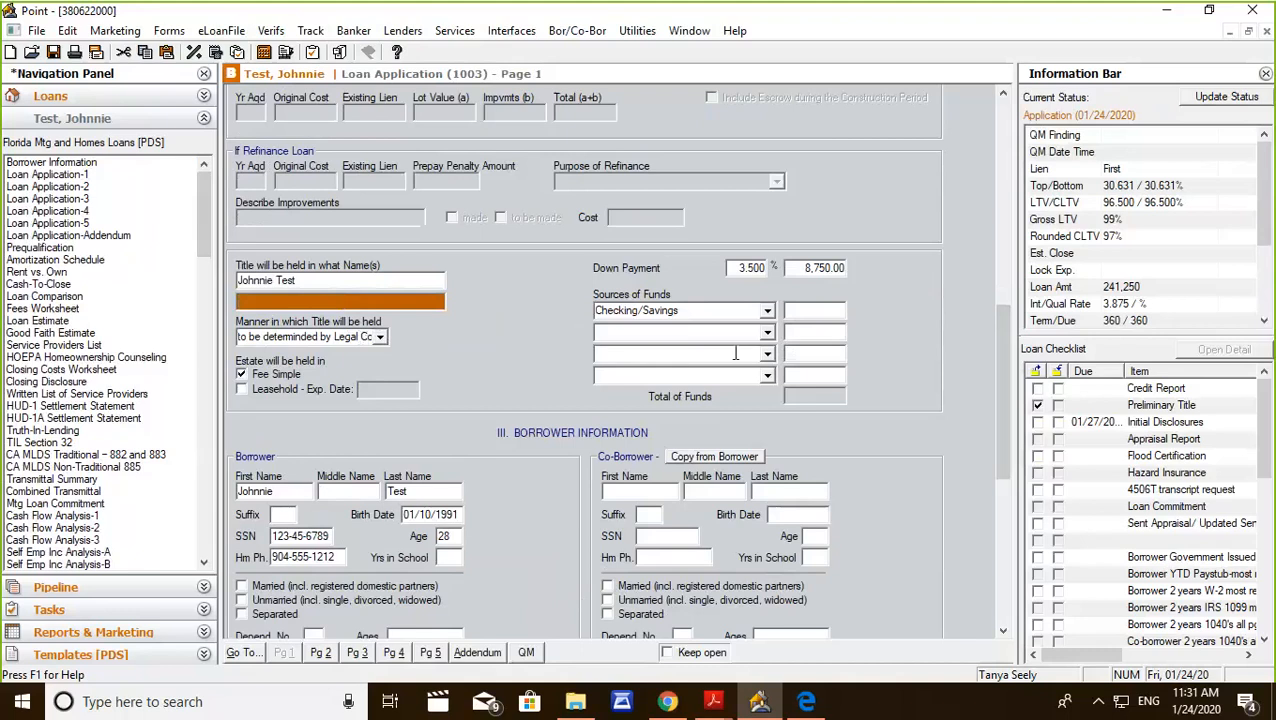
Review the login, notification and download settings in Zip/WebCaster Preferences and close the dialog.
{"action": "left_click_drag", "start_coordinate": [1008, 347], "coordinate": [1008, 443]}
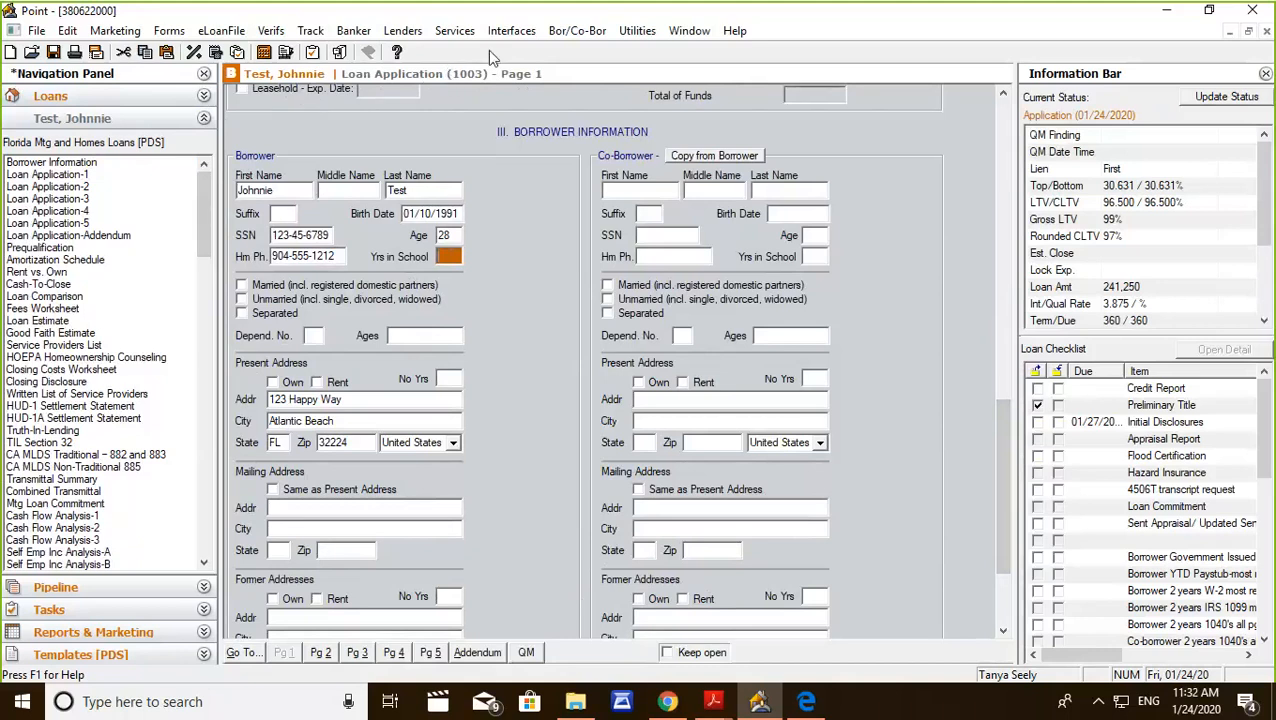
{"action": "left_click", "coordinate": [638, 31]}
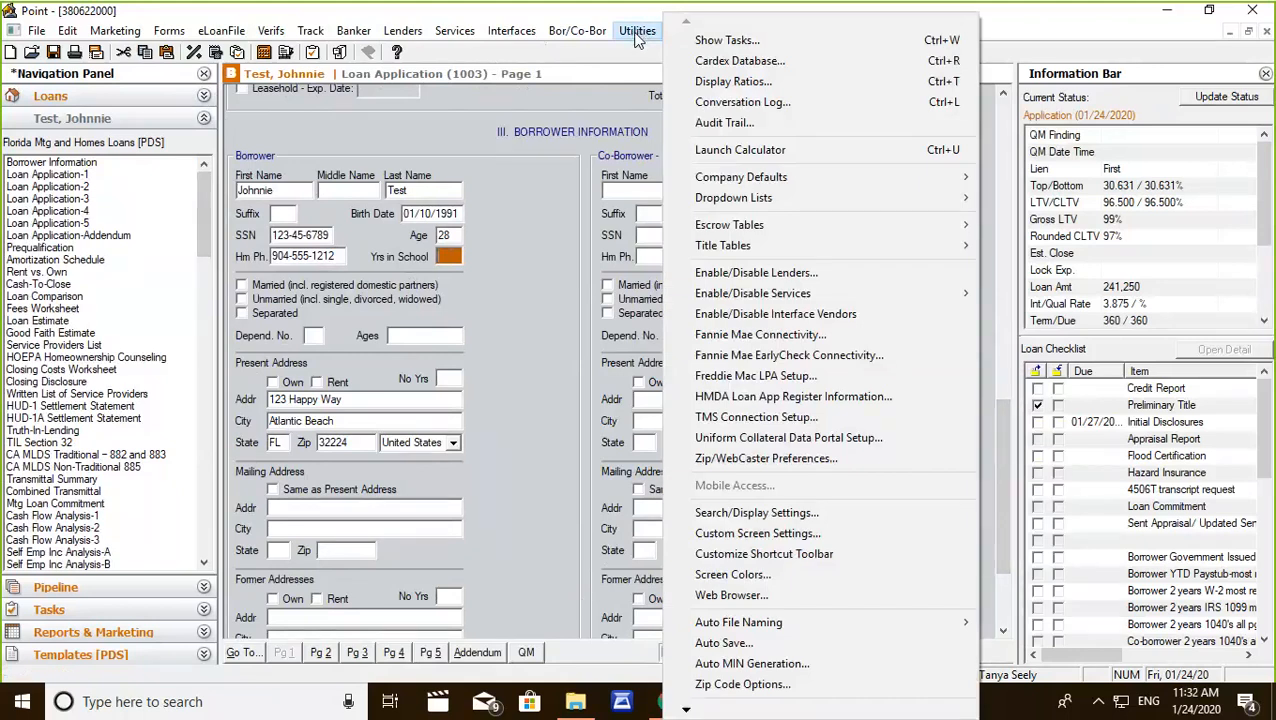
{"action": "left_click", "coordinate": [733, 466]}
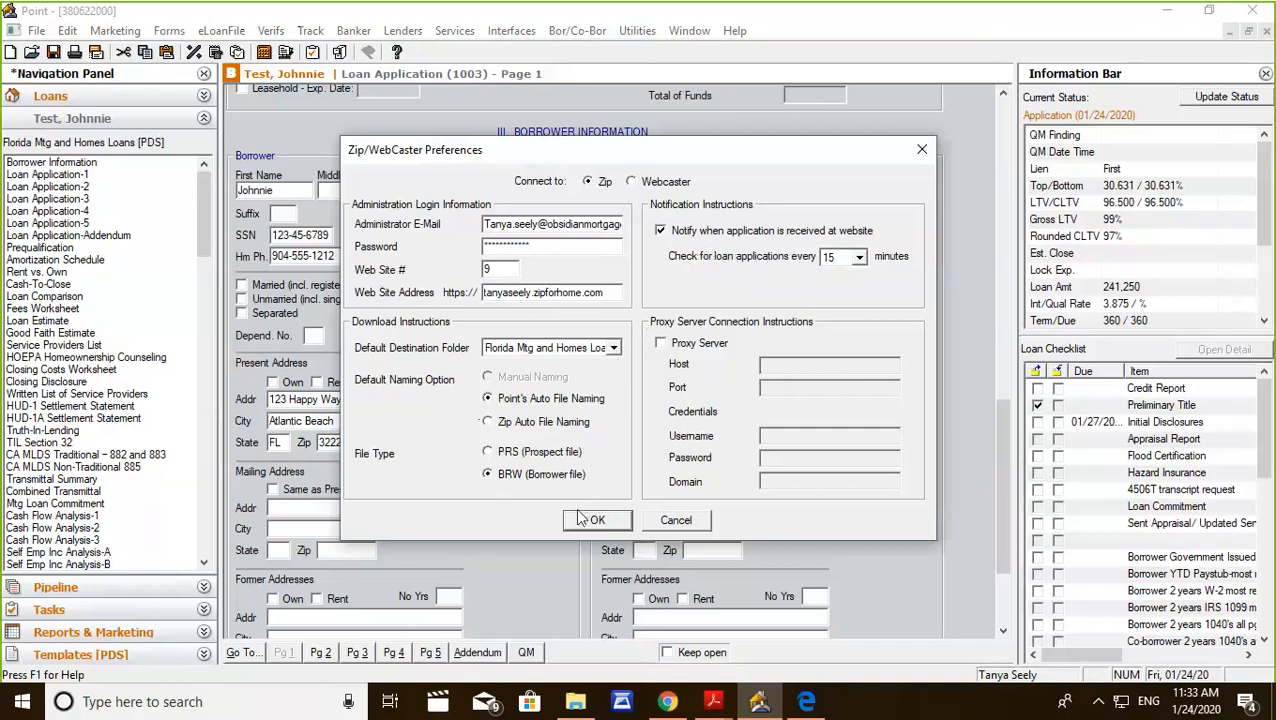
{"action": "left_click", "coordinate": [616, 532]}
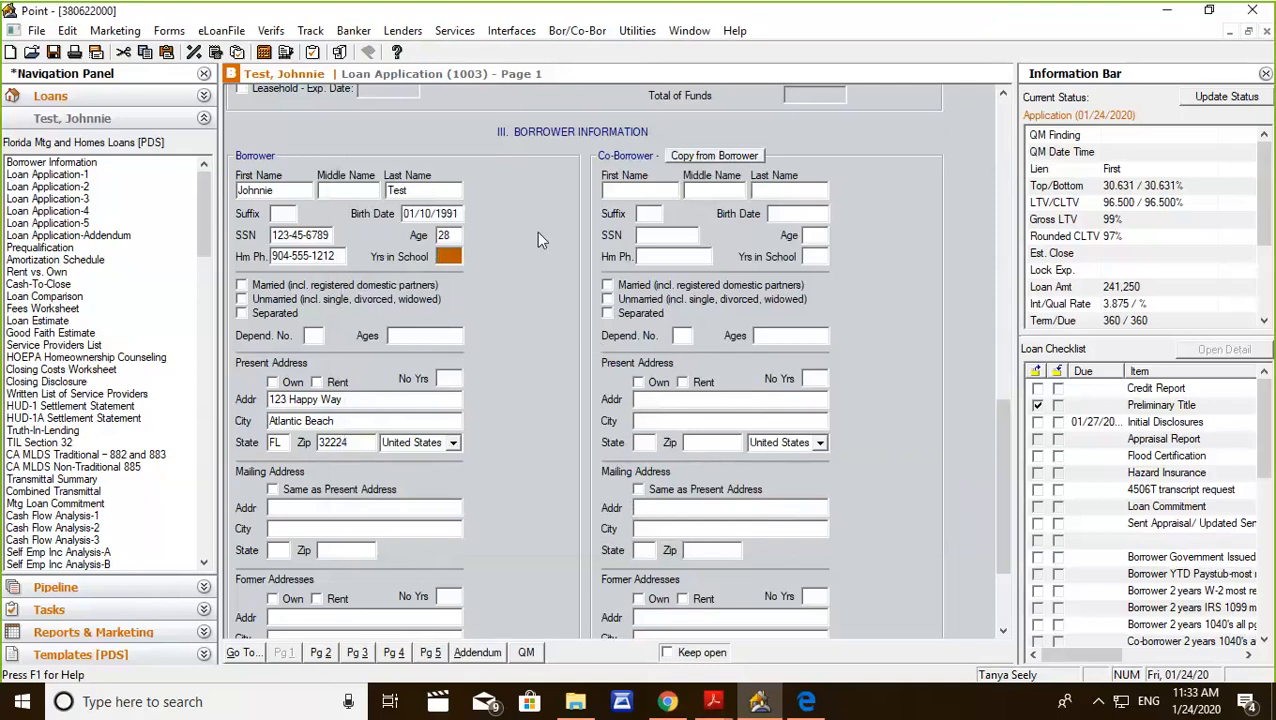
Look over the address sections of Loan Application page 1 and check the Document Management list again.
{"action": "scroll", "coordinate": [540, 245], "scroll_direction": "down", "scroll_amount": 3}
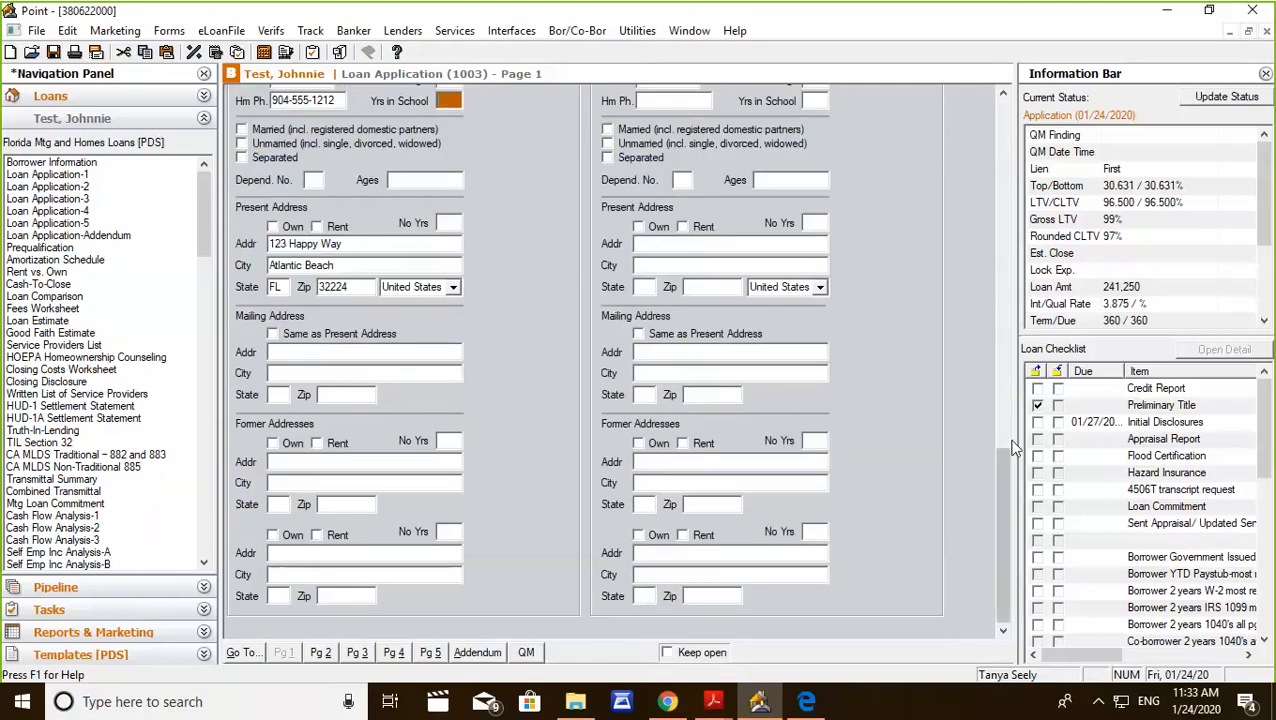
{"action": "left_click_drag", "start_coordinate": [1000, 469], "coordinate": [1008, 466]}
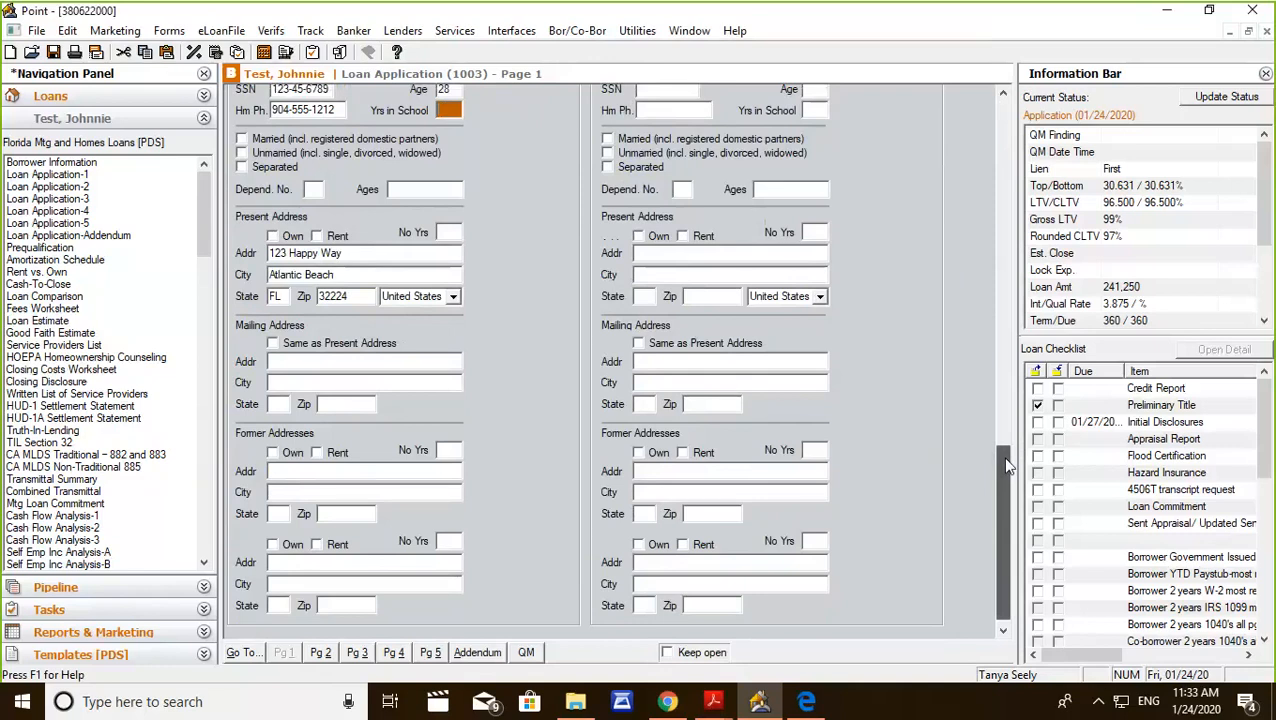
{"action": "left_click_drag", "start_coordinate": [1008, 466], "coordinate": [1004, 100]}
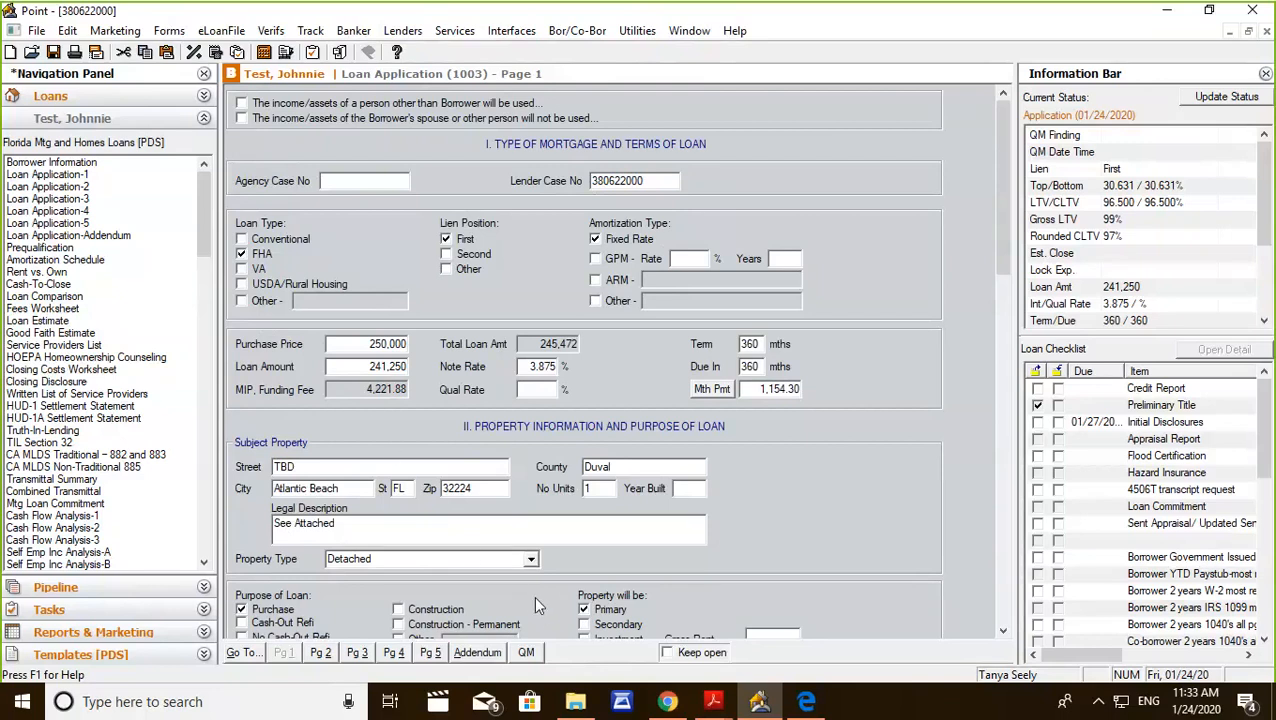
{"action": "left_click", "coordinate": [340, 55]}
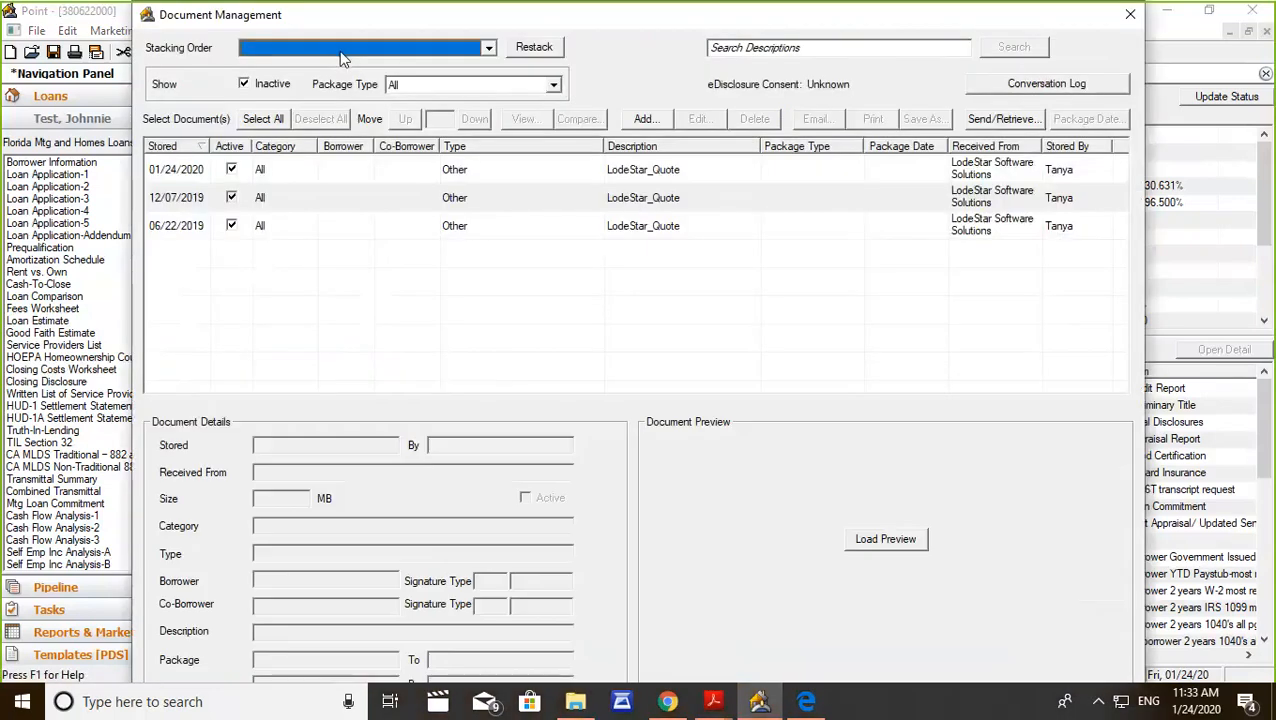
{"action": "left_click", "coordinate": [1130, 14]}
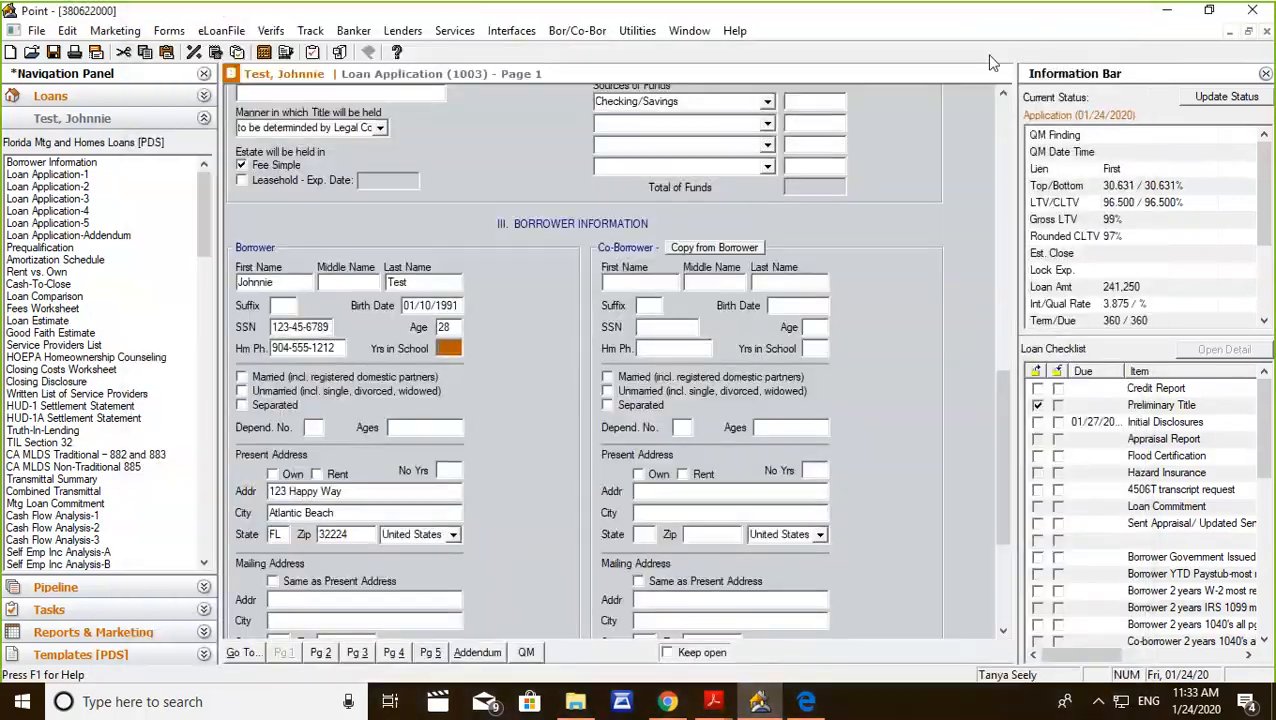
Switch to Chrome and go from the Rejoice Mortgage rate lock page to the site's home page.
{"action": "left_click", "coordinate": [667, 701]}
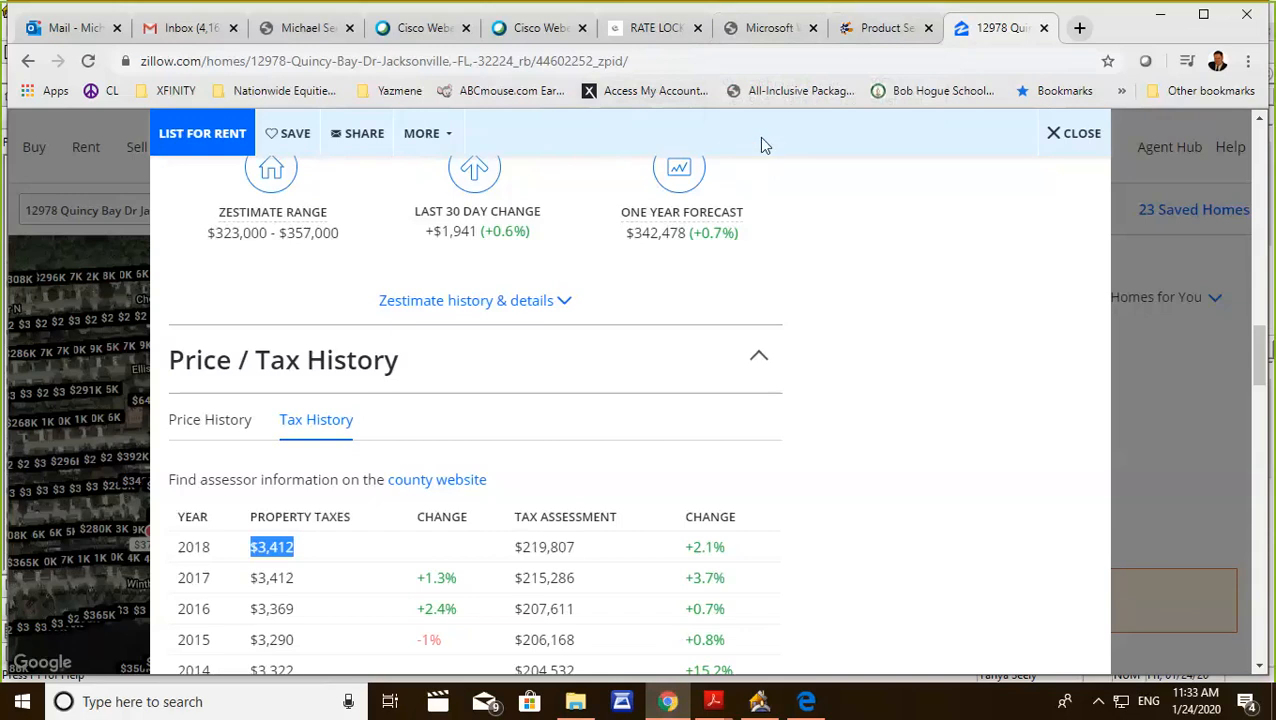
{"action": "left_click", "coordinate": [652, 30]}
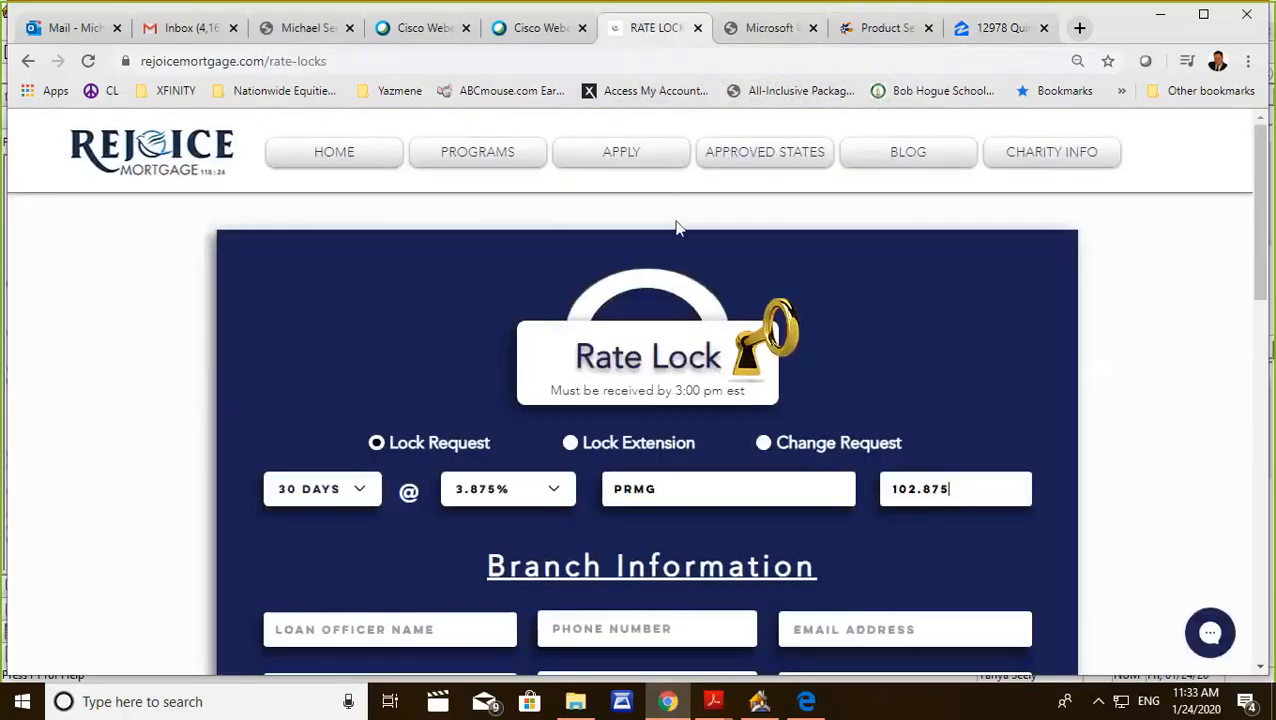
{"action": "left_click", "coordinate": [345, 158]}
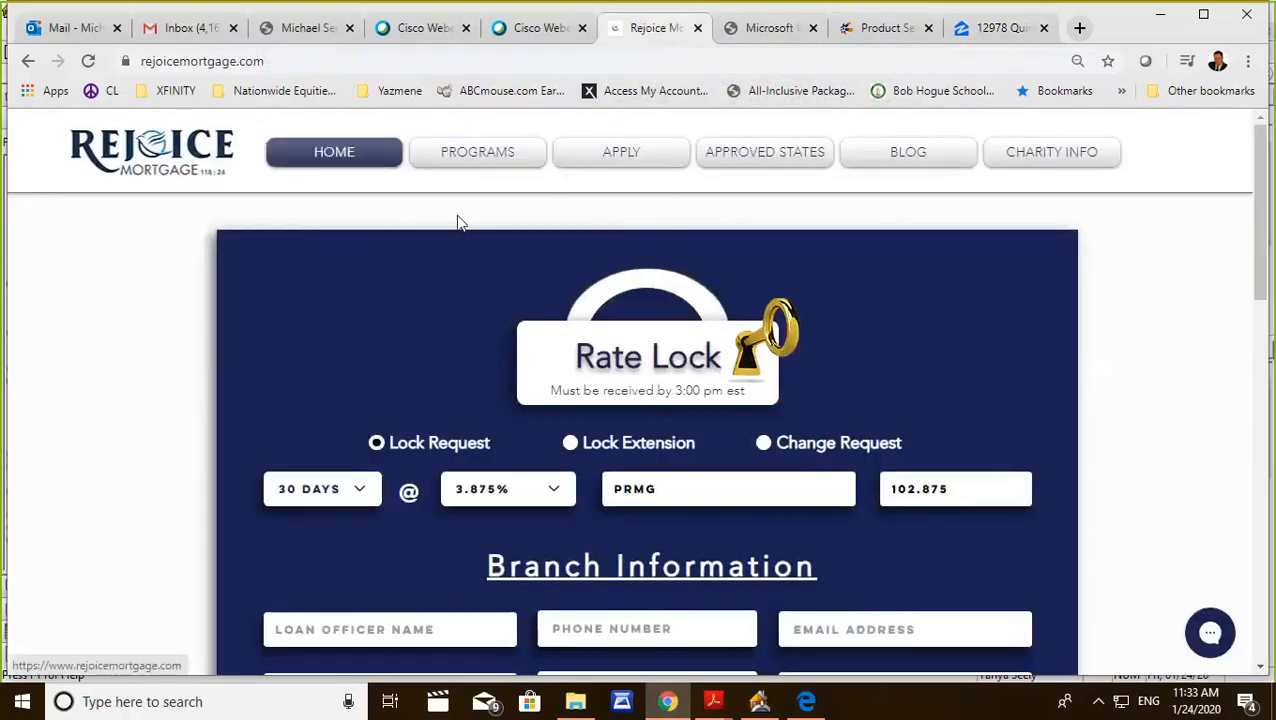
Open the Processing page from the site's footer links and look through the sections of the Processing Submissions form.
{"action": "scroll", "coordinate": [567, 350], "scroll_direction": "down", "scroll_amount": 15}
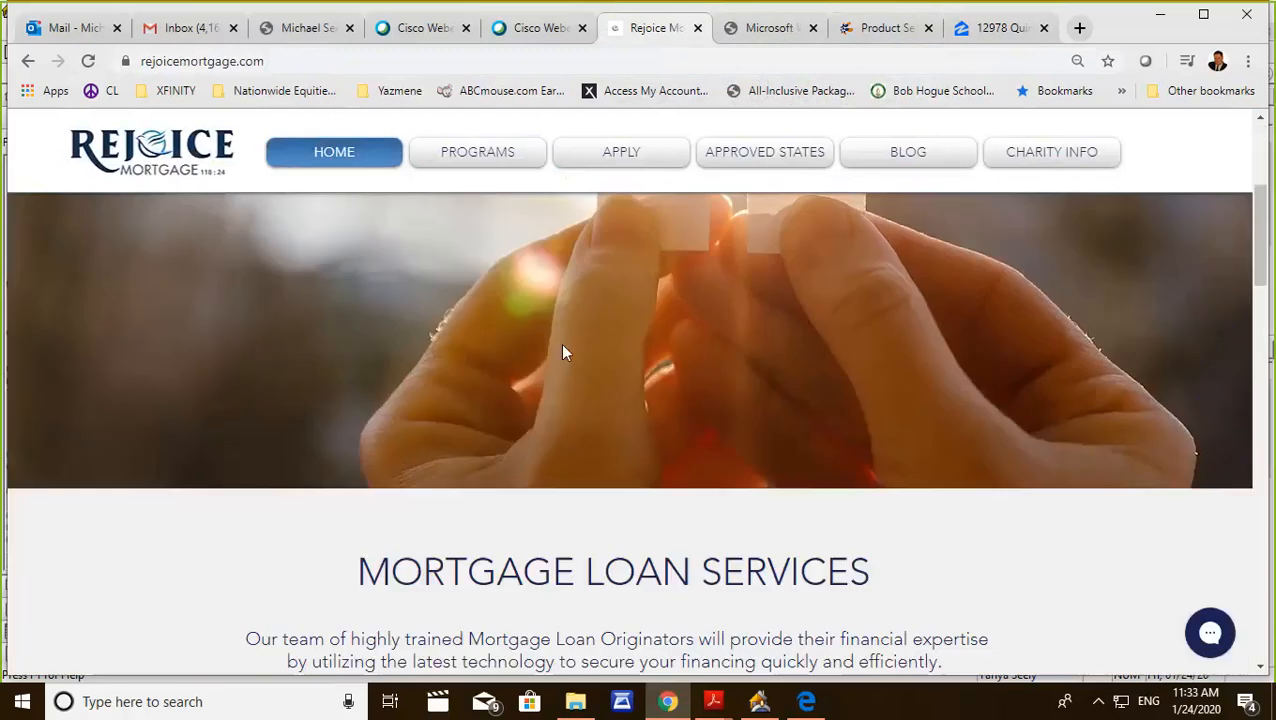
{"action": "scroll", "coordinate": [605, 375], "scroll_direction": "down", "scroll_amount": 10}
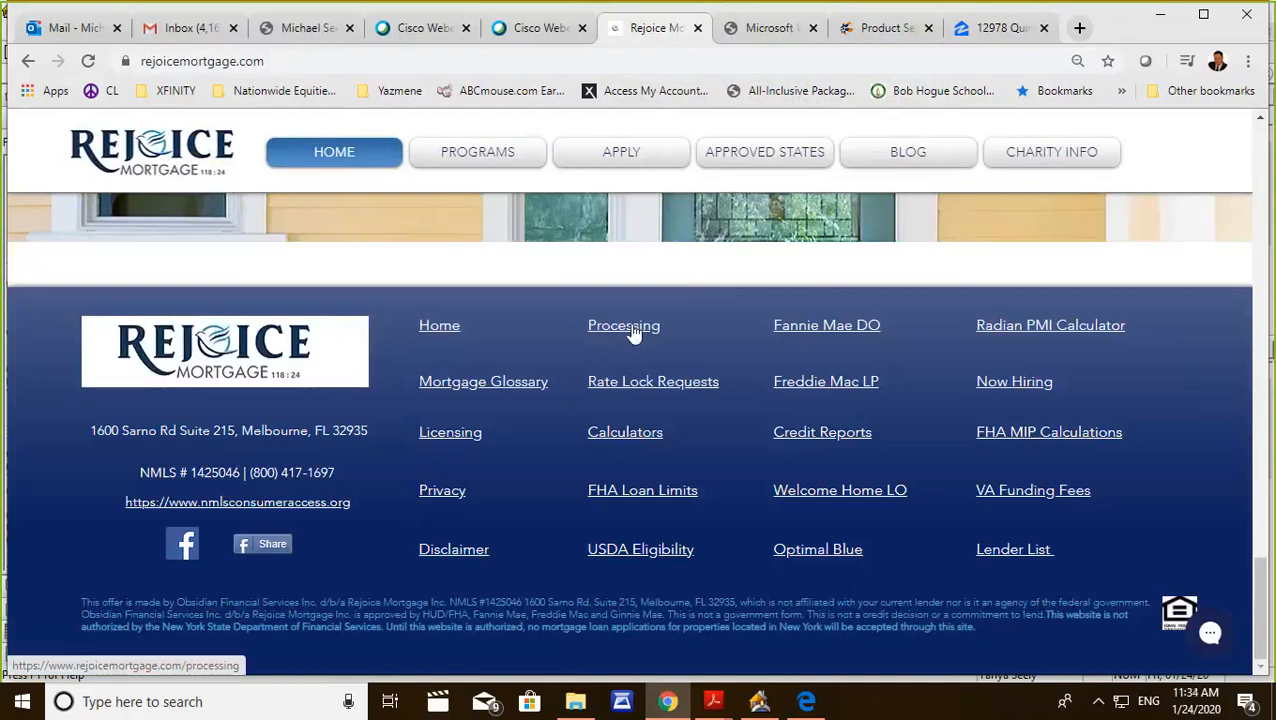
{"action": "left_click", "coordinate": [632, 333]}
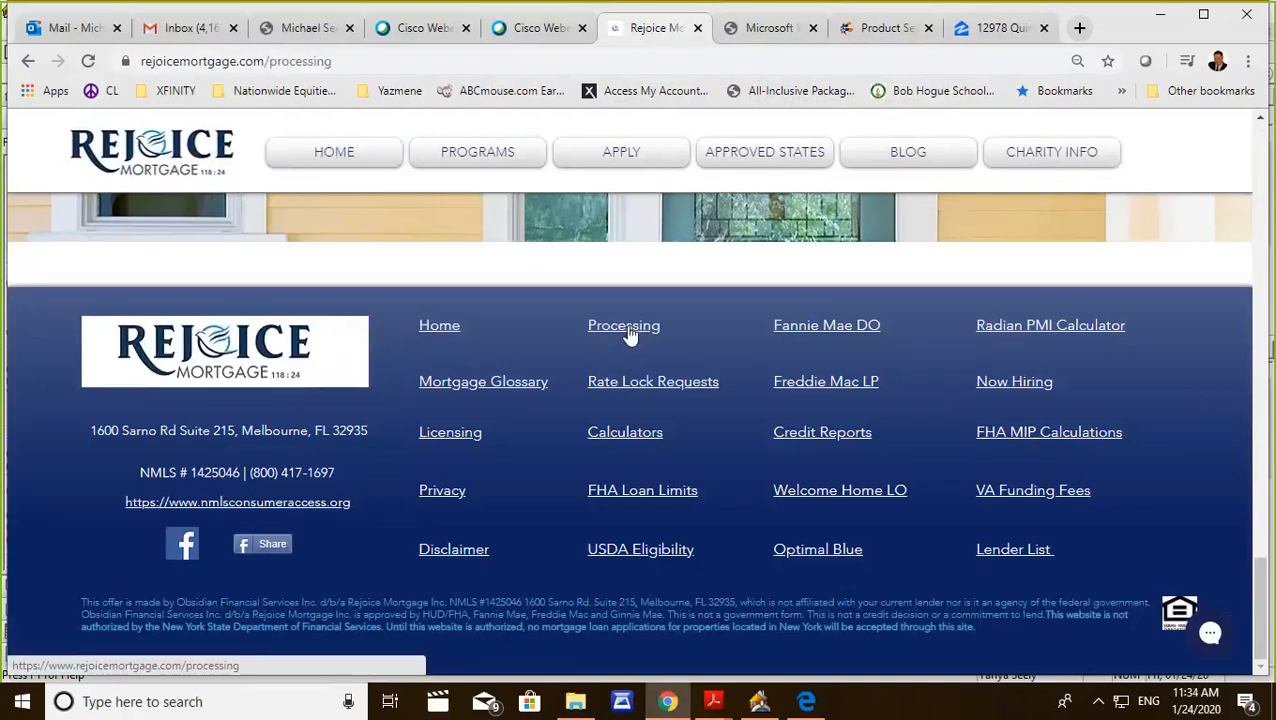
{"action": "scroll", "coordinate": [578, 380], "scroll_direction": "down", "scroll_amount": 3}
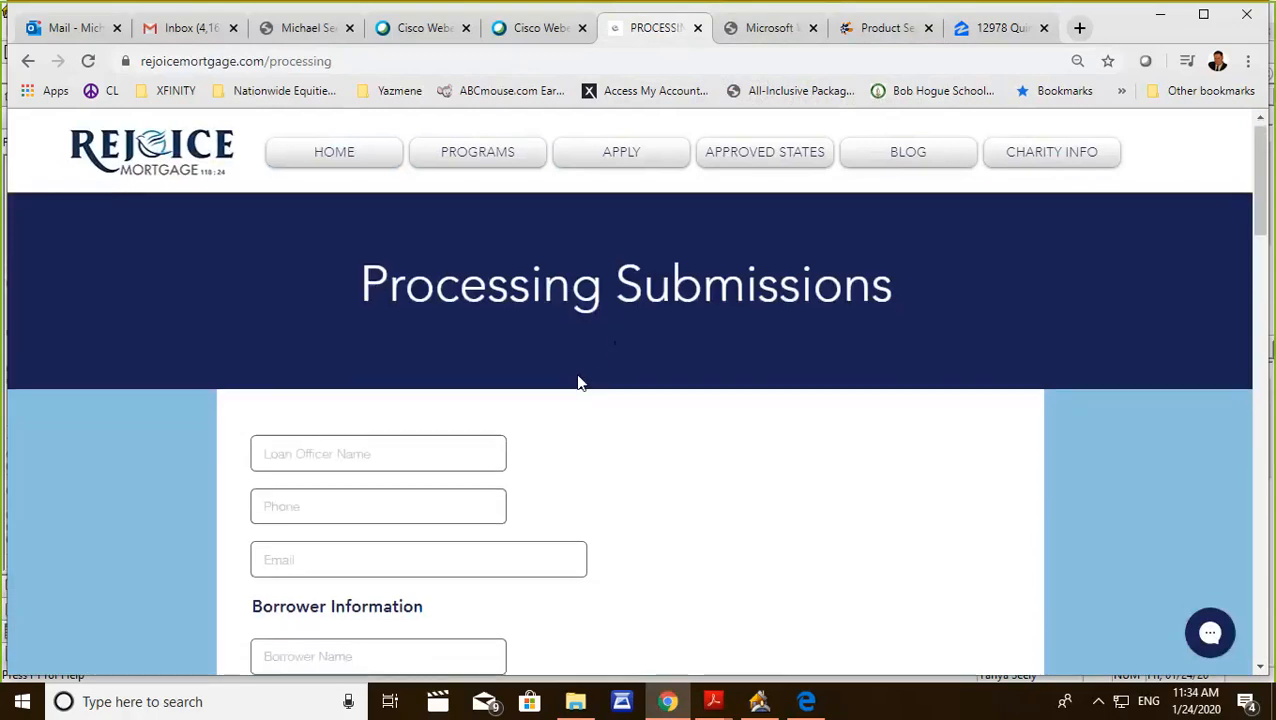
{"action": "scroll", "coordinate": [572, 395], "scroll_direction": "down", "scroll_amount": 4}
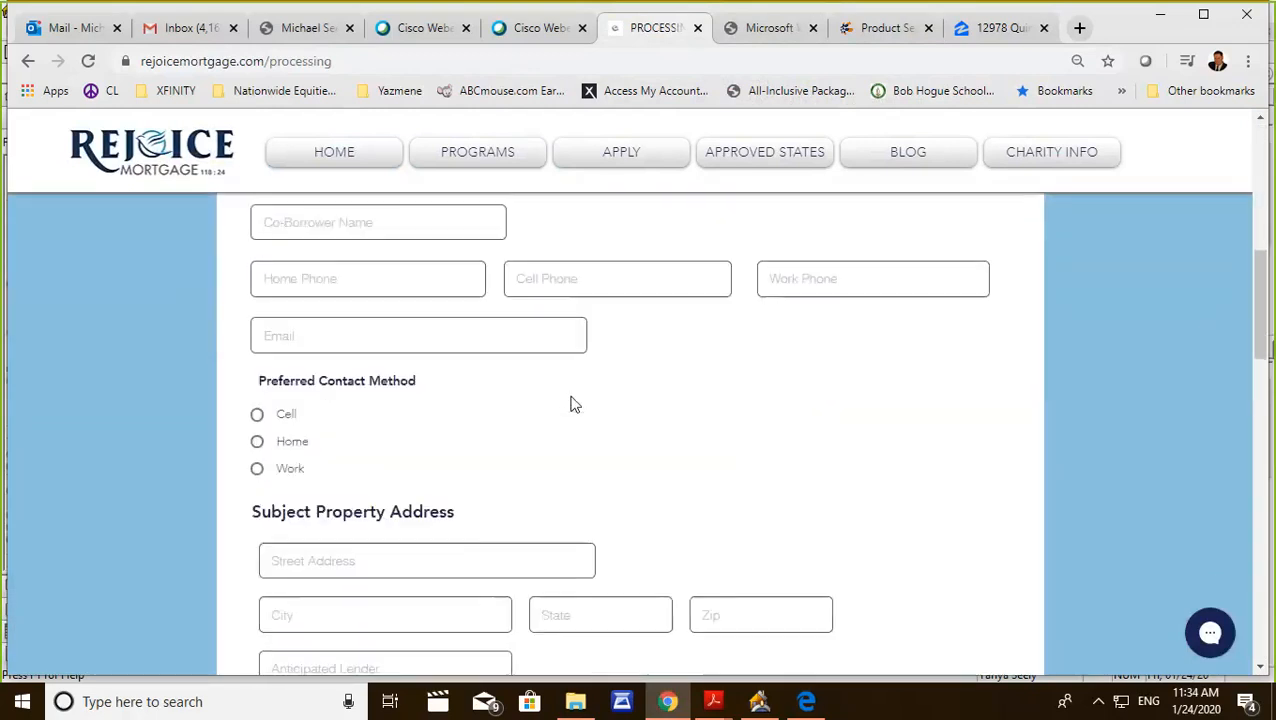
{"action": "scroll", "coordinate": [563, 421], "scroll_direction": "down", "scroll_amount": 5}
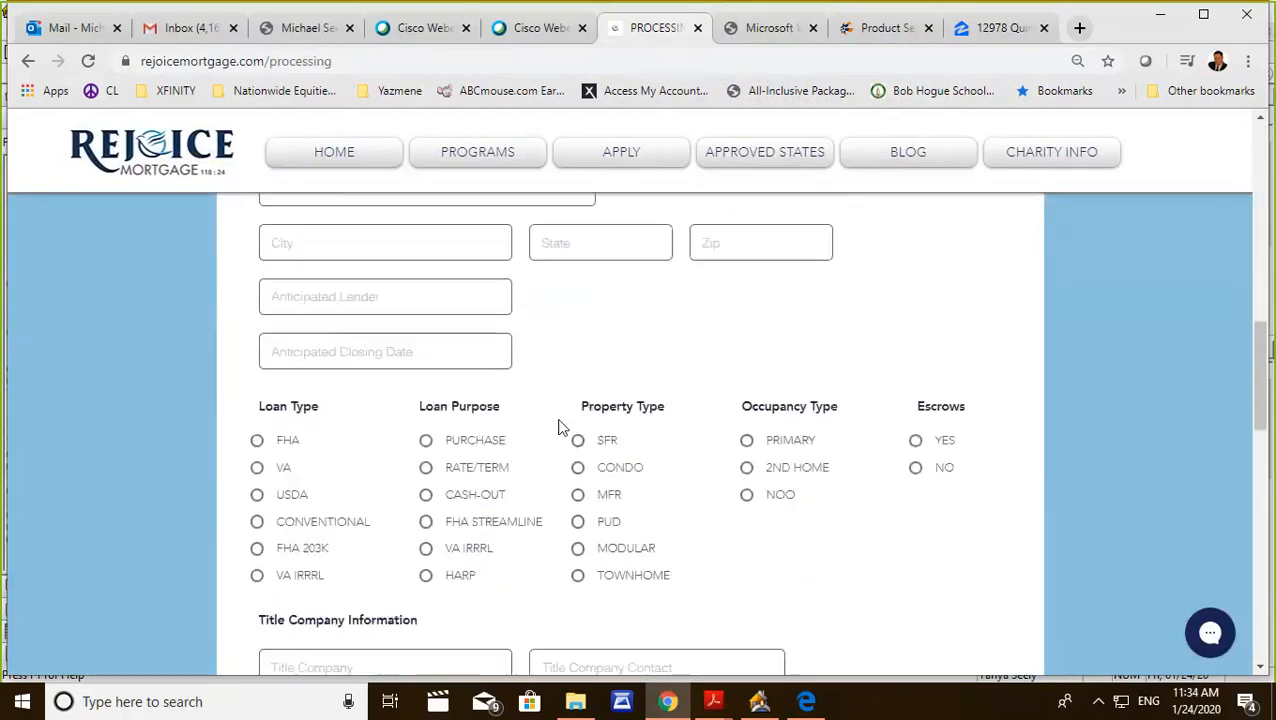
{"action": "scroll", "coordinate": [561, 428], "scroll_direction": "down", "scroll_amount": 5}
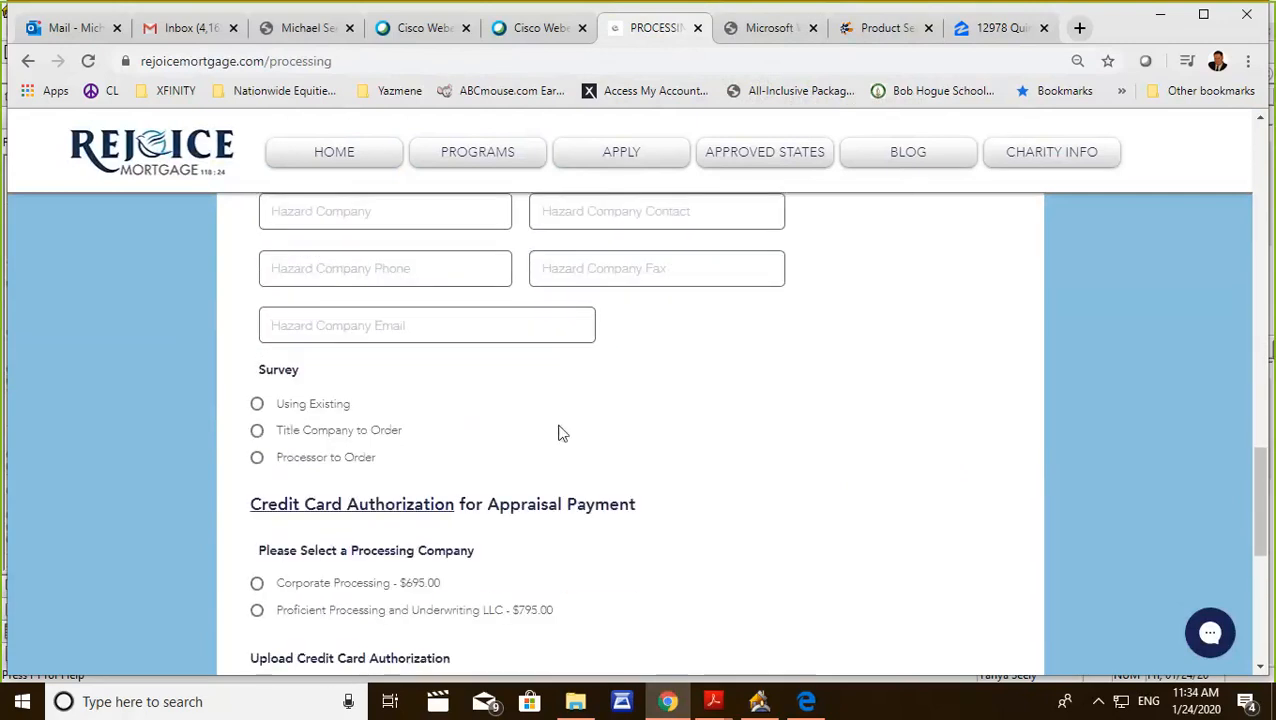
Open the Credit Card Authorization document for appraisal payment, look over its borrower and card fields, and close it.
{"action": "scroll", "coordinate": [560, 432], "scroll_direction": "up", "scroll_amount": 2}
{"action": "left_click", "coordinate": [368, 512]}
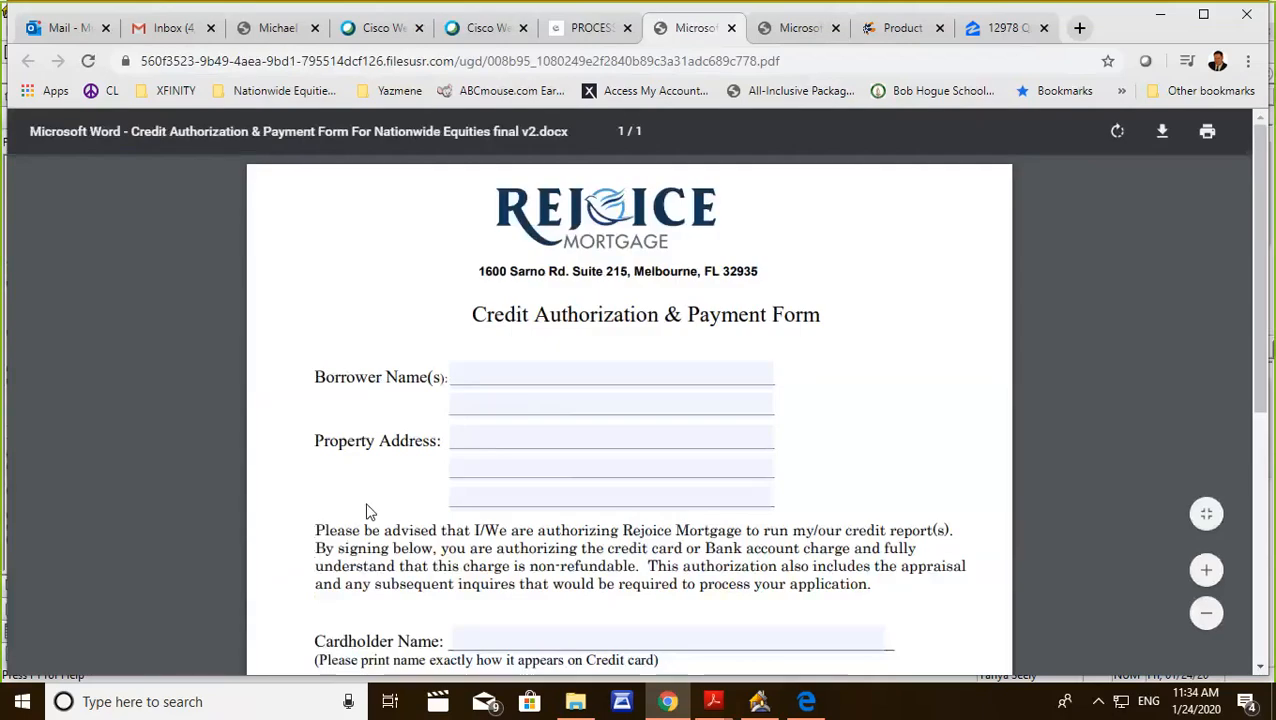
{"action": "scroll", "coordinate": [735, 395], "scroll_direction": "down", "scroll_amount": 4}
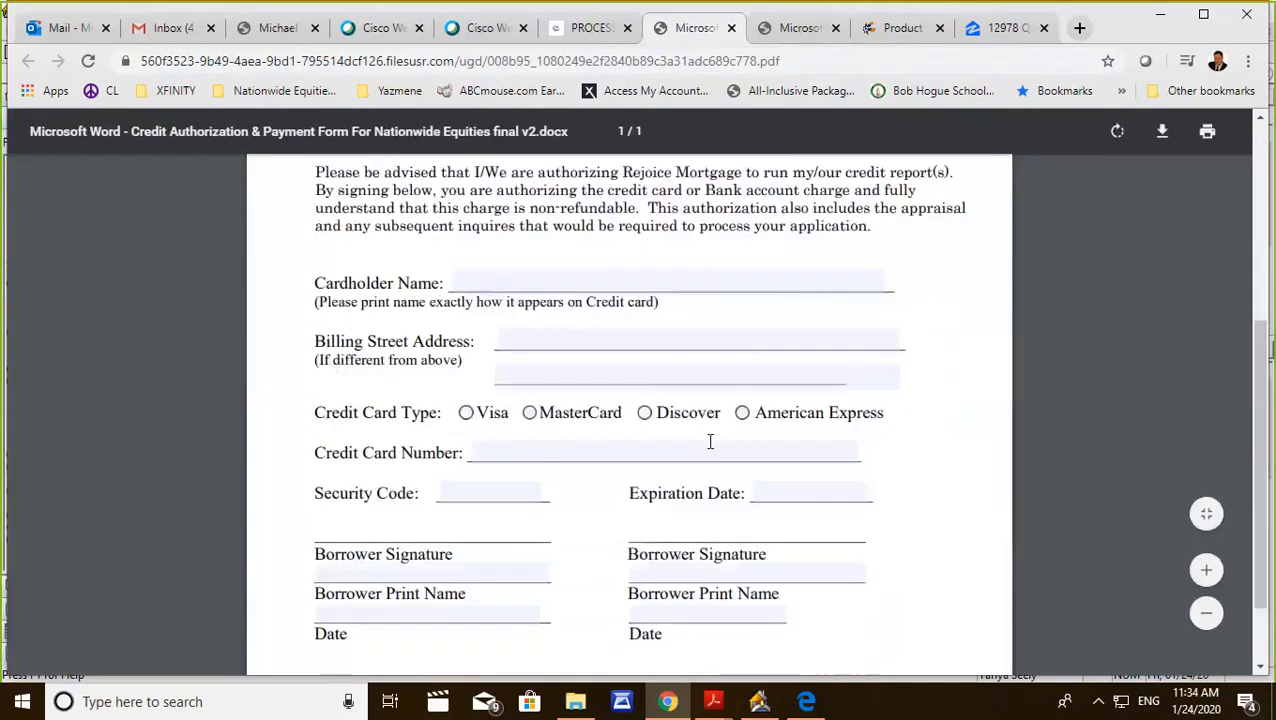
{"action": "scroll", "coordinate": [710, 441], "scroll_direction": "down", "scroll_amount": 1}
{"action": "scroll", "coordinate": [655, 495], "scroll_direction": "up", "scroll_amount": 4}
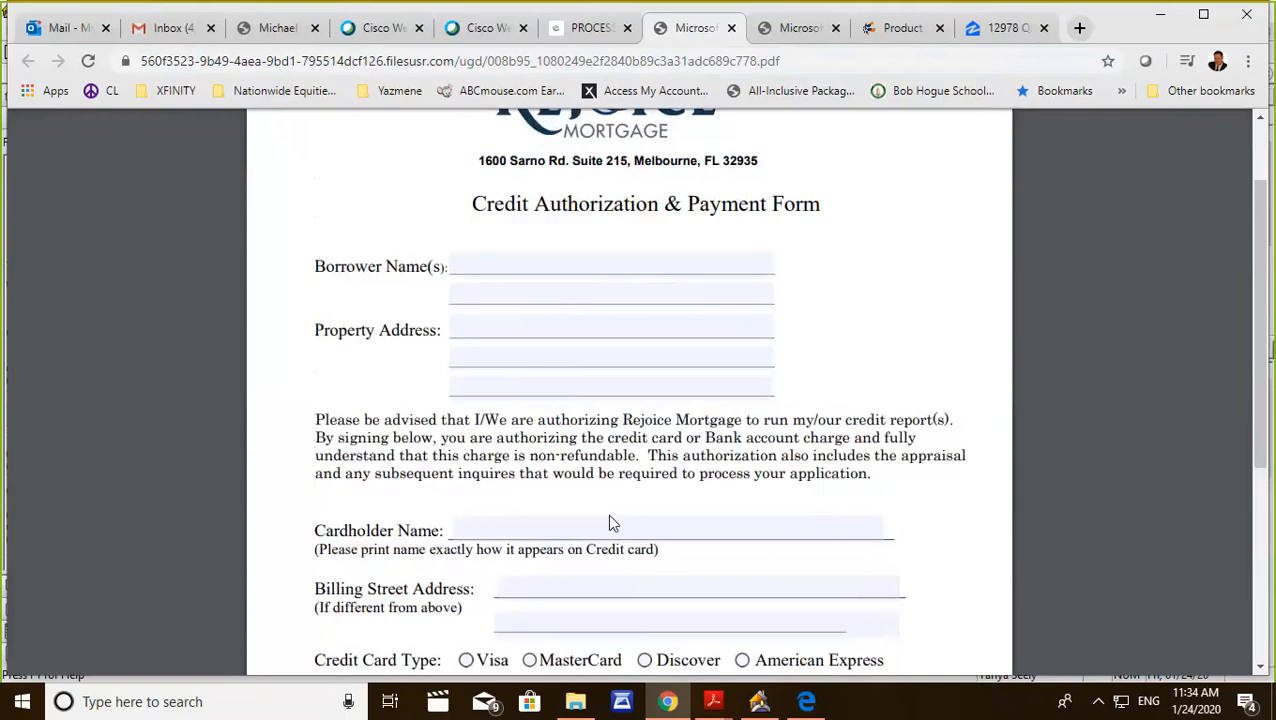
{"action": "scroll", "coordinate": [627, 436], "scroll_direction": "up", "scroll_amount": 1}
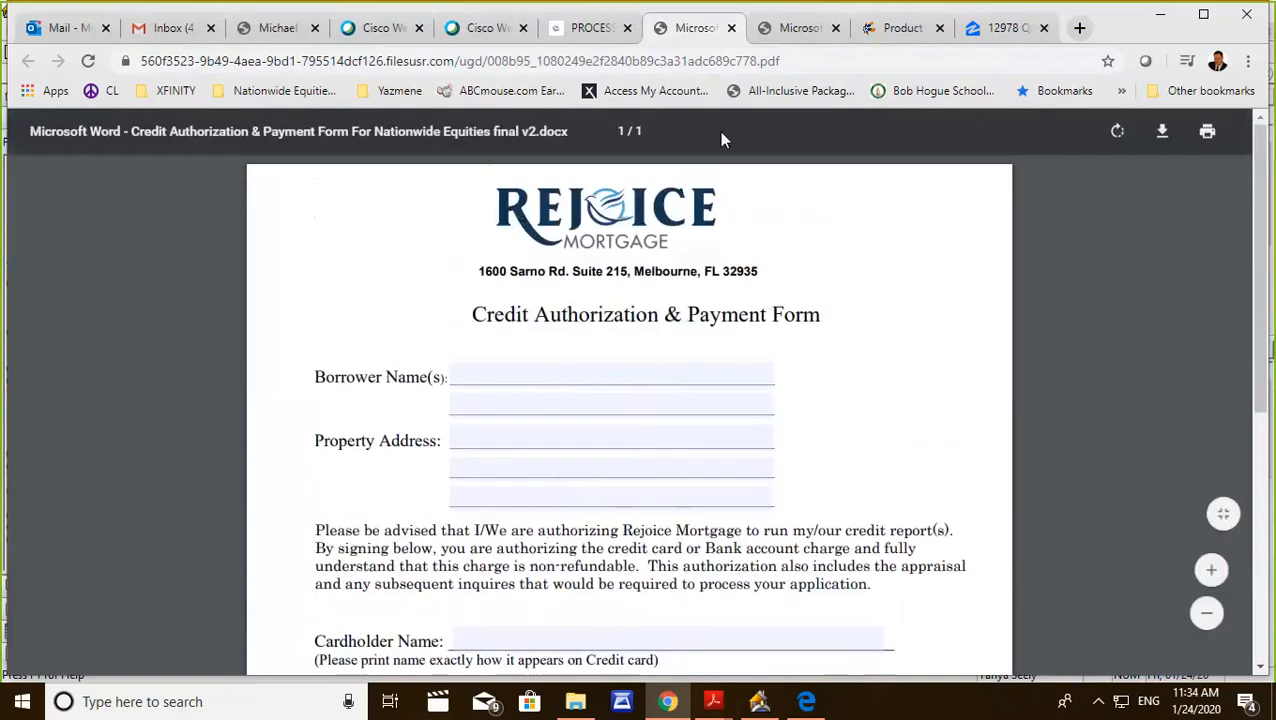
{"action": "left_click", "coordinate": [731, 28]}
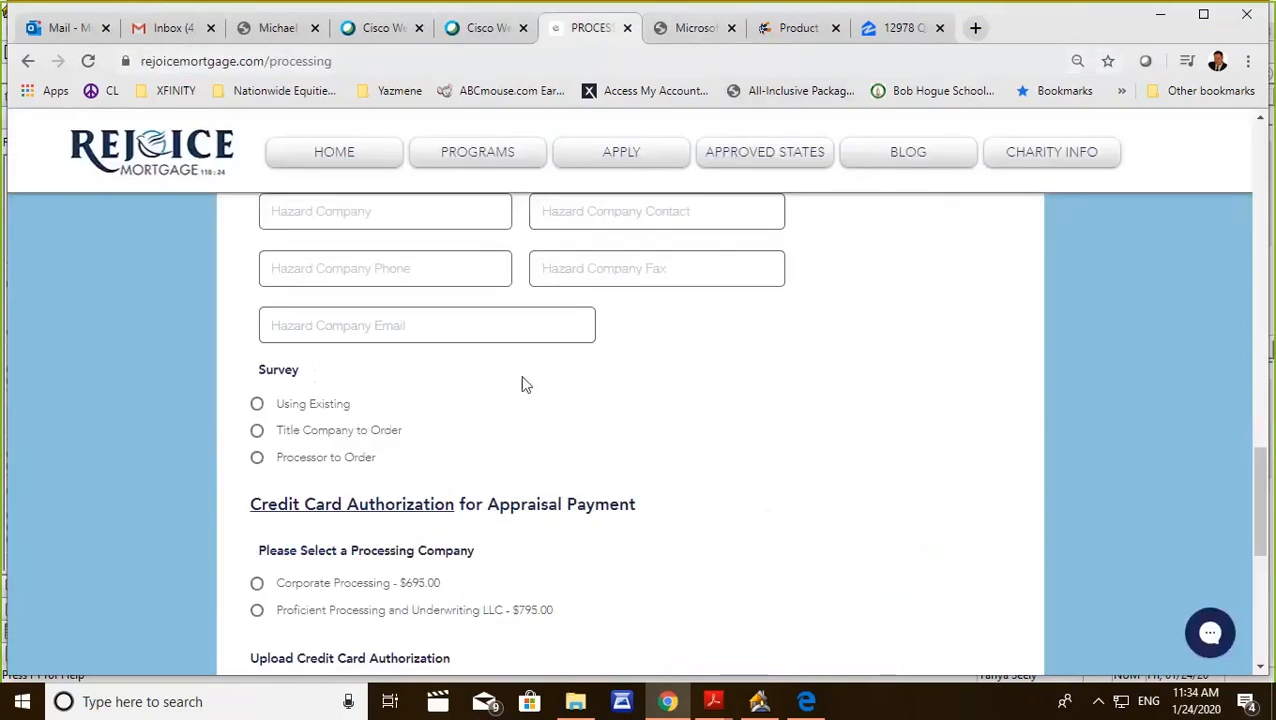
Review the Processing Submissions form again, including the borrower, property, title company, homeowners insurance and processing company sections.
{"action": "scroll", "coordinate": [519, 406], "scroll_direction": "up", "scroll_amount": 10}
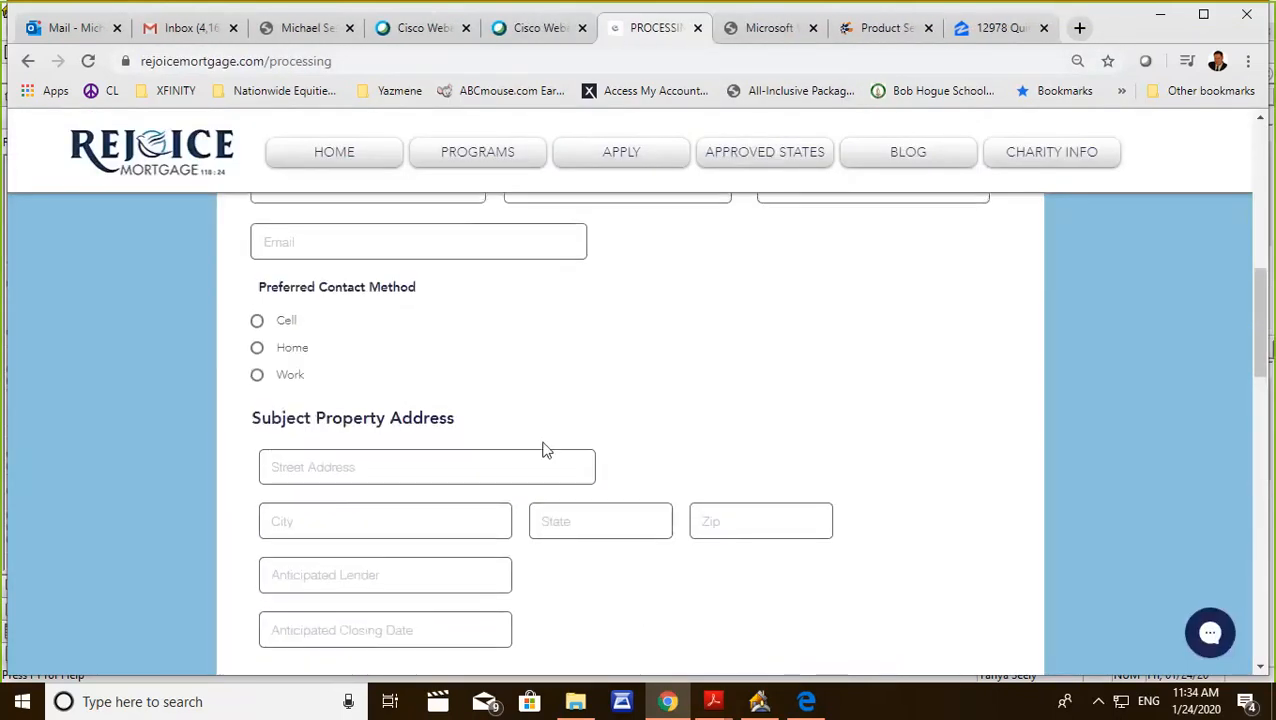
{"action": "scroll", "coordinate": [543, 450], "scroll_direction": "up", "scroll_amount": 4}
{"action": "scroll", "coordinate": [544, 461], "scroll_direction": "down", "scroll_amount": 5}
{"action": "scroll", "coordinate": [548, 478], "scroll_direction": "down", "scroll_amount": 15}
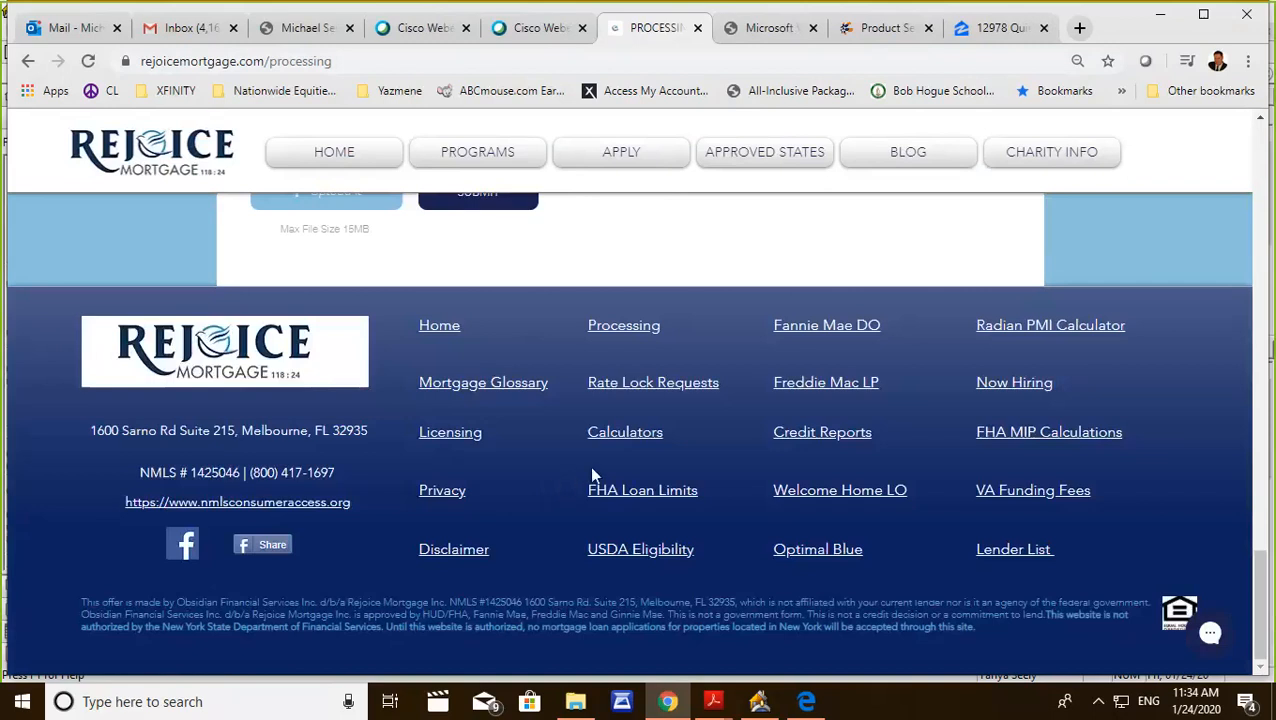
{"action": "scroll", "coordinate": [589, 468], "scroll_direction": "up", "scroll_amount": 4}
{"action": "scroll", "coordinate": [594, 476], "scroll_direction": "up", "scroll_amount": 2}
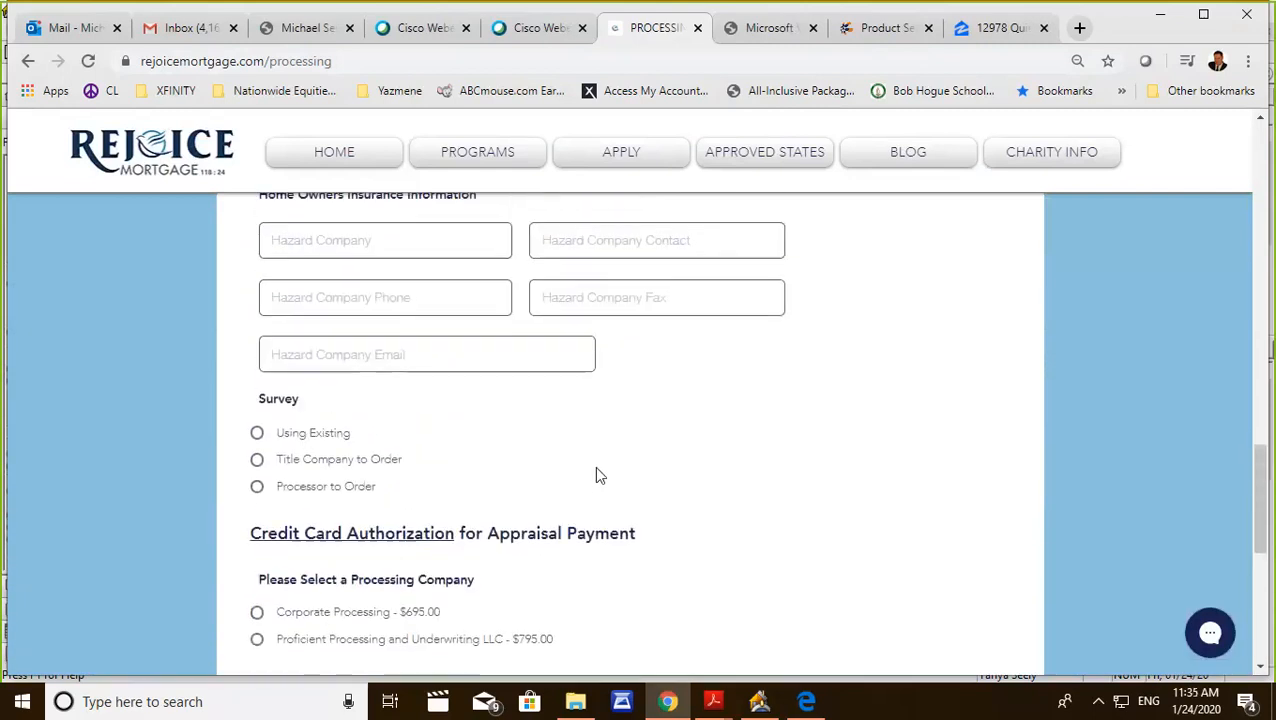
{"action": "scroll", "coordinate": [601, 472], "scroll_direction": "up", "scroll_amount": 7}
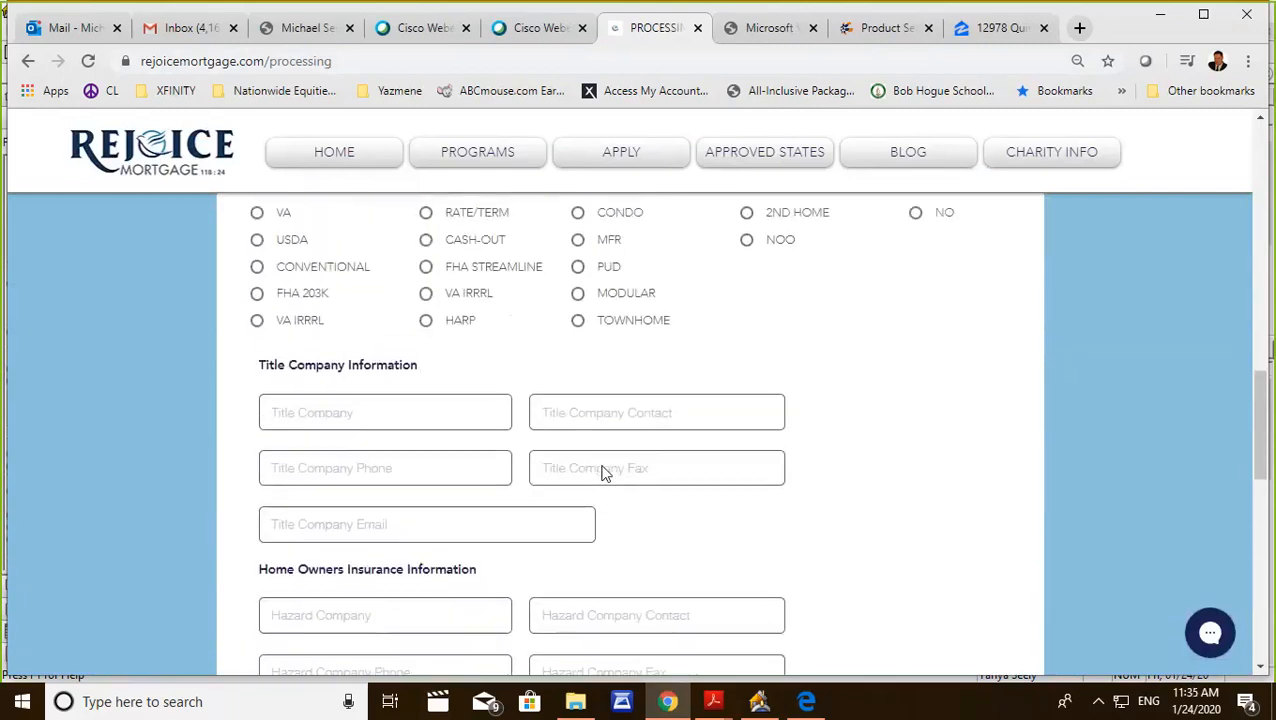
{"action": "scroll", "coordinate": [603, 466], "scroll_direction": "up", "scroll_amount": 8}
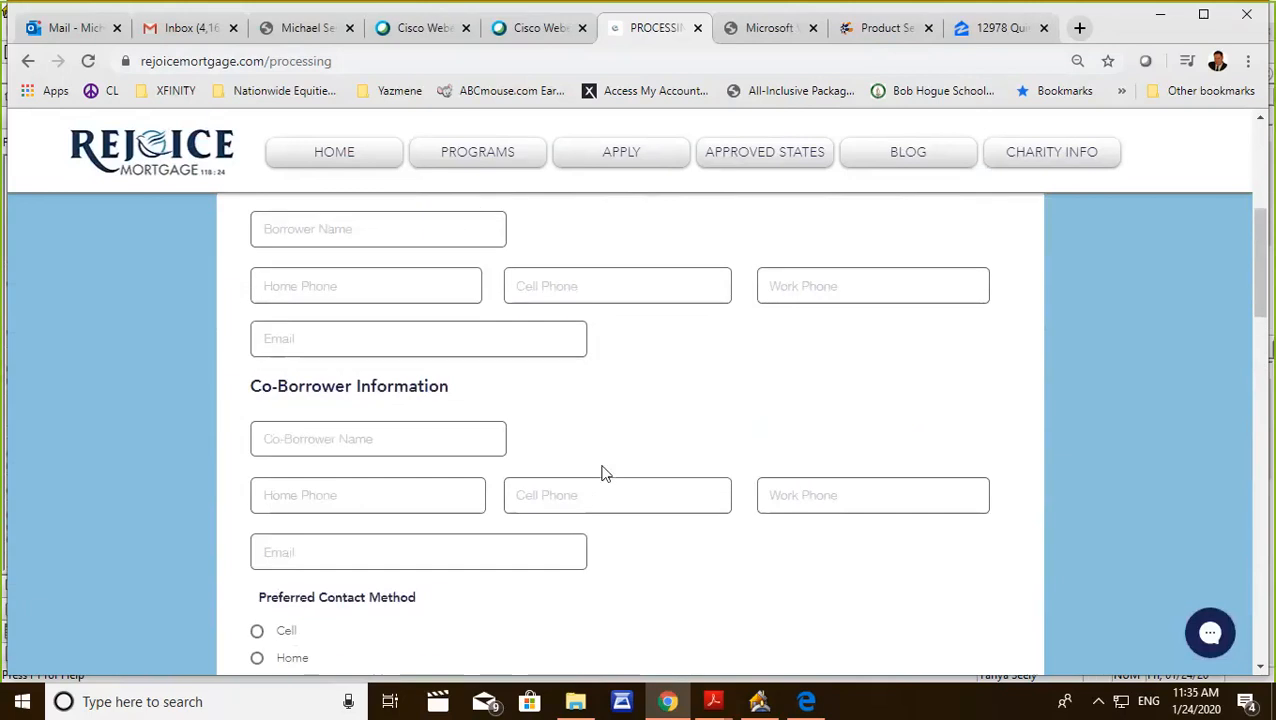
{"action": "scroll", "coordinate": [603, 474], "scroll_direction": "up", "scroll_amount": 1}
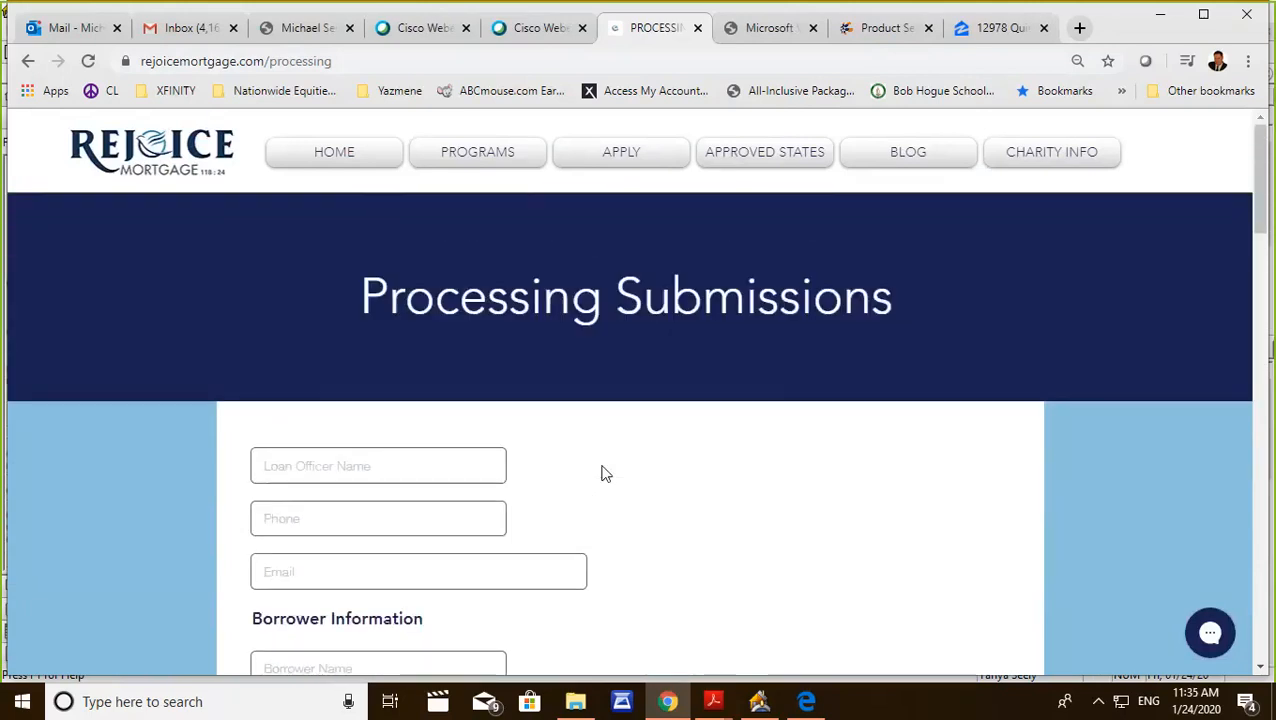
Return to the Rejoice Mortgage home page and switch back to the open loan file in Point.
{"action": "left_click", "coordinate": [347, 161]}
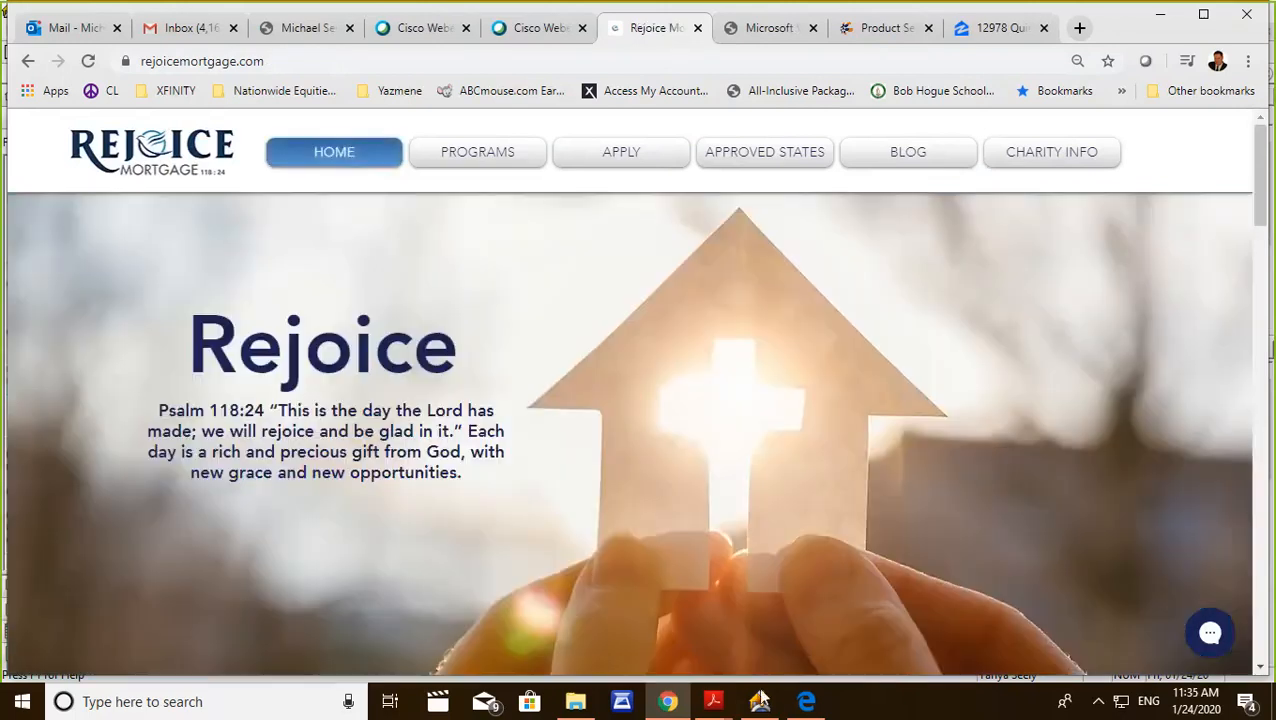
{"action": "mouse_move", "coordinate": [760, 703]}
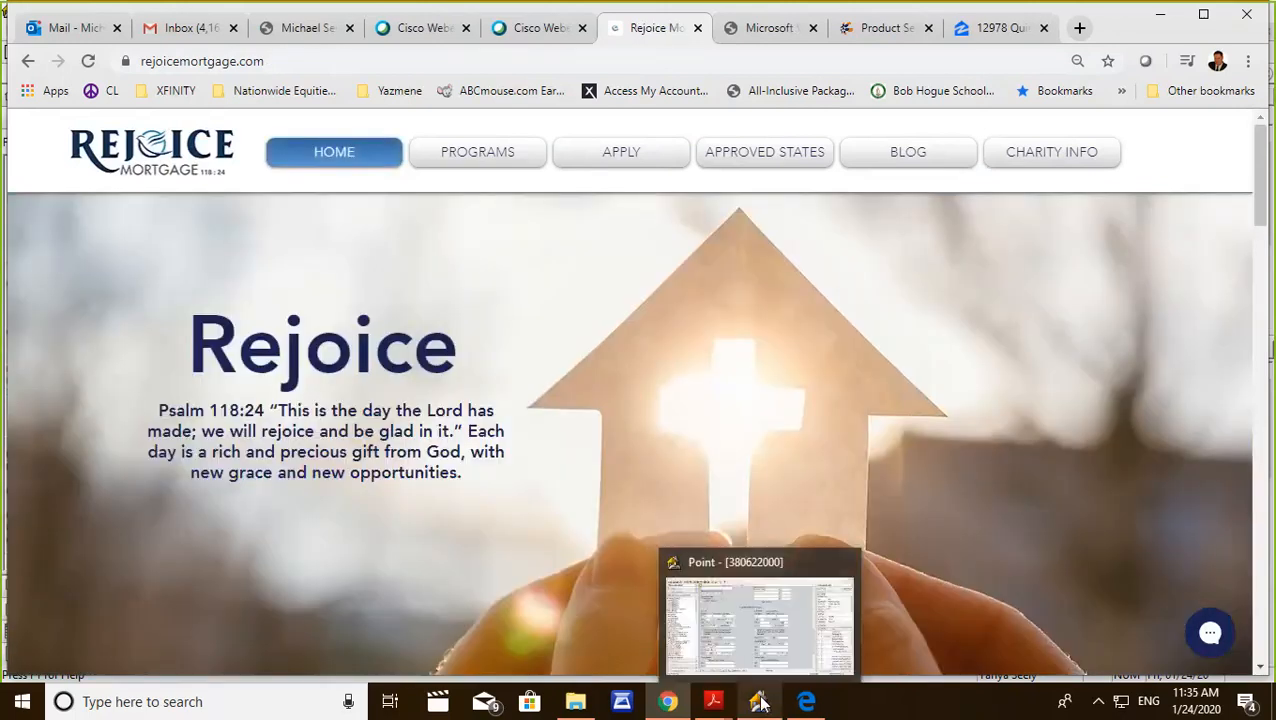